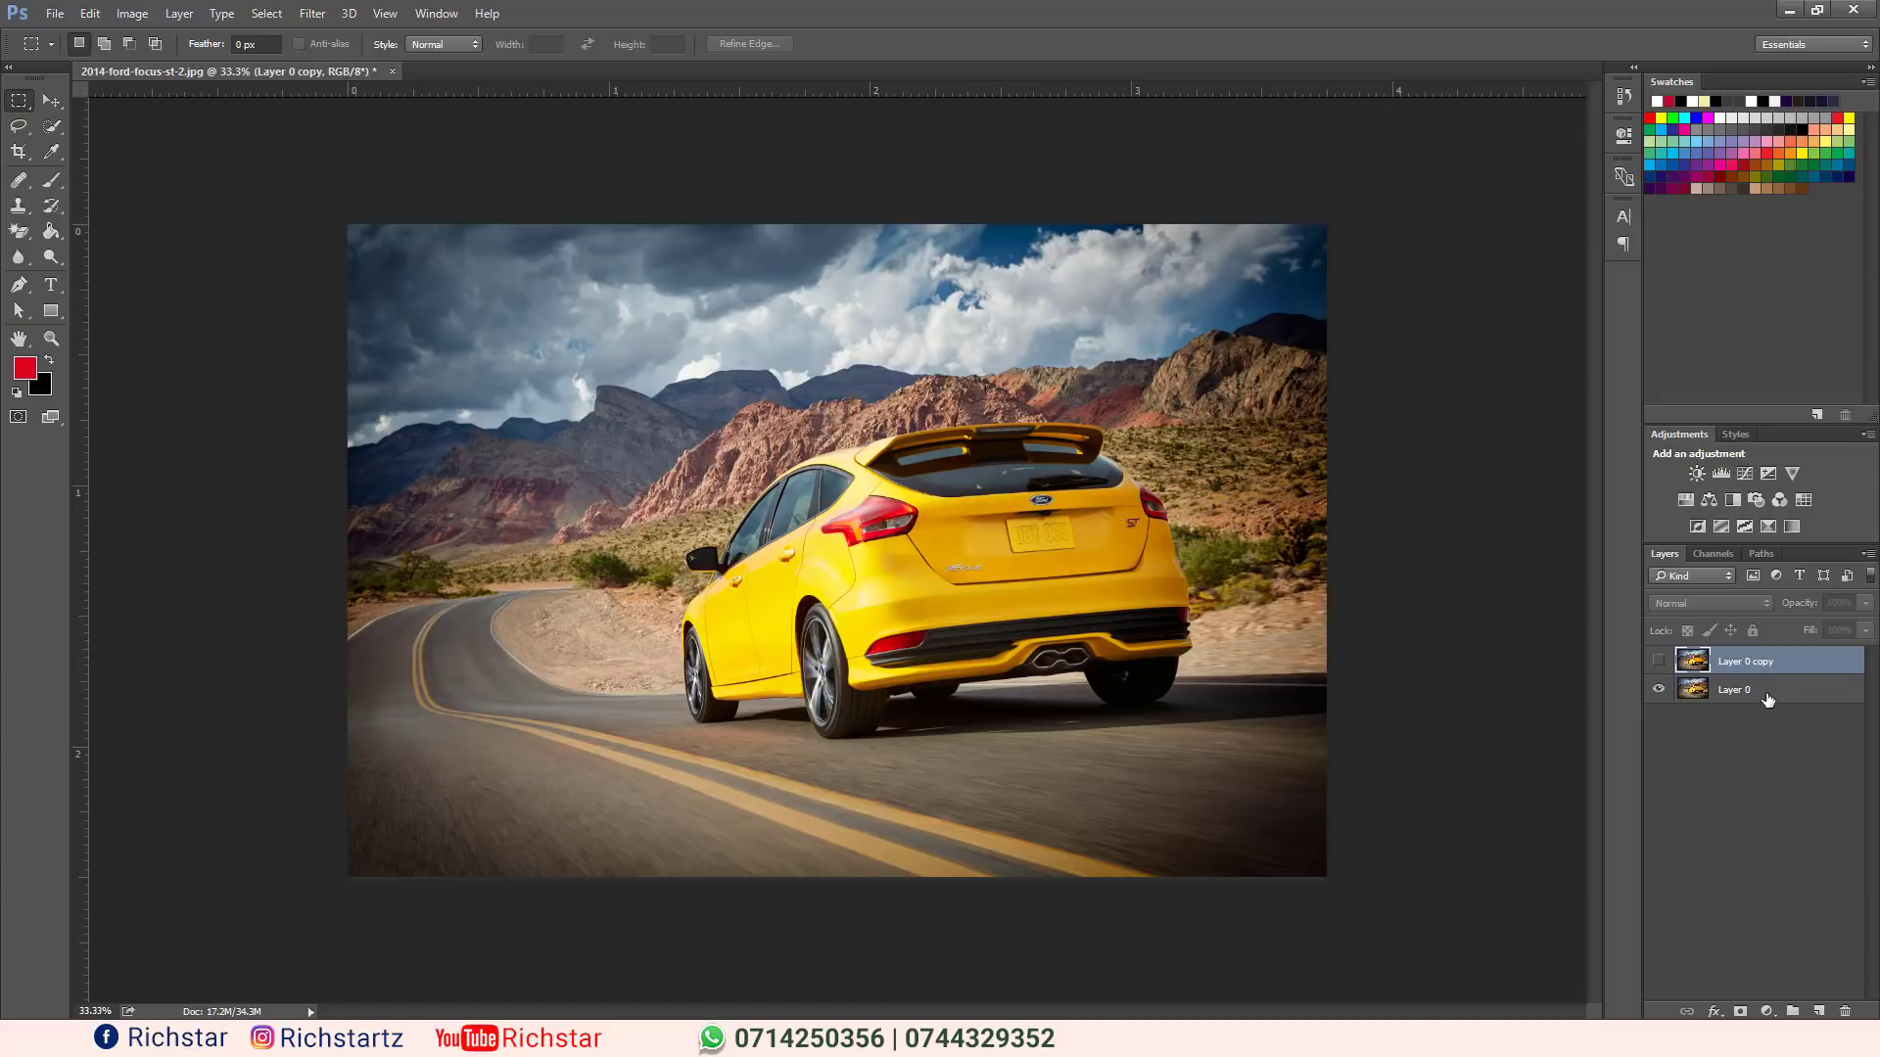
Select the cloudy sky above the mountains on Layer 0 with the Quick Selection tool.
left_click(1768, 698)
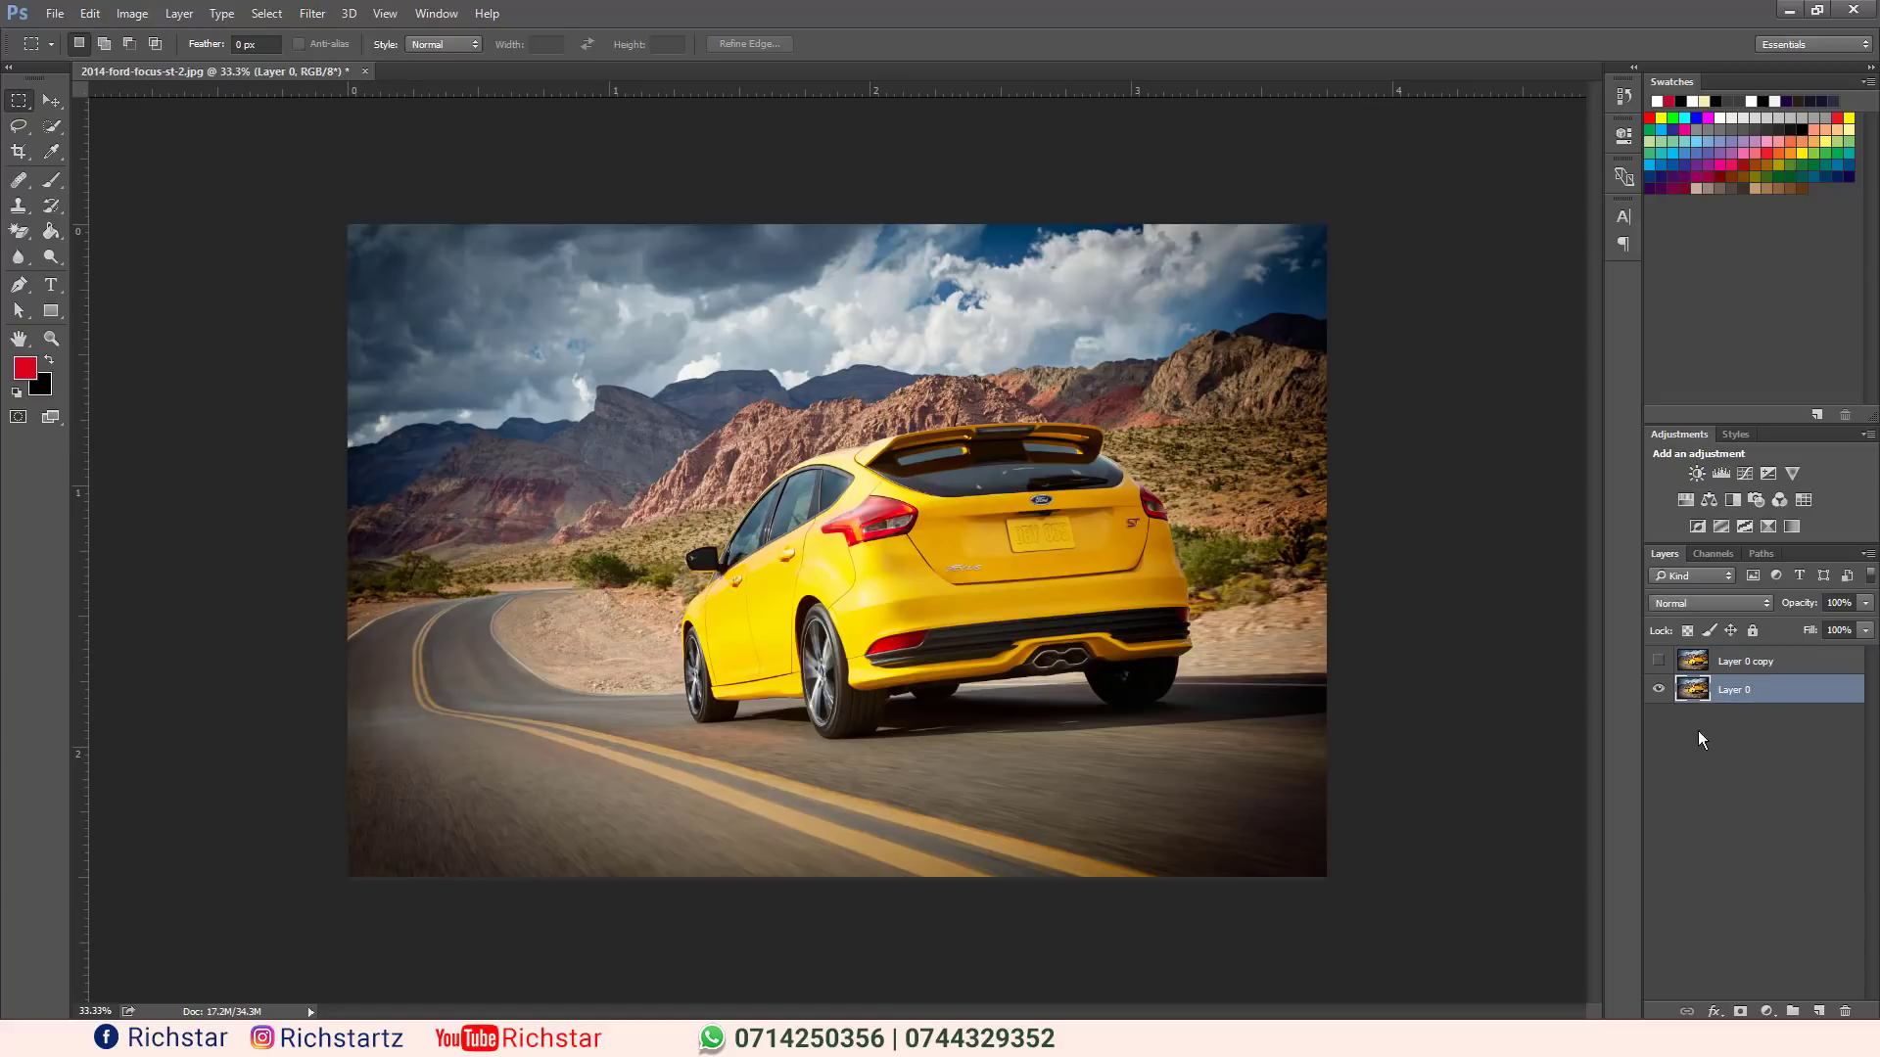
left_click(56, 127)
left_click(108, 130)
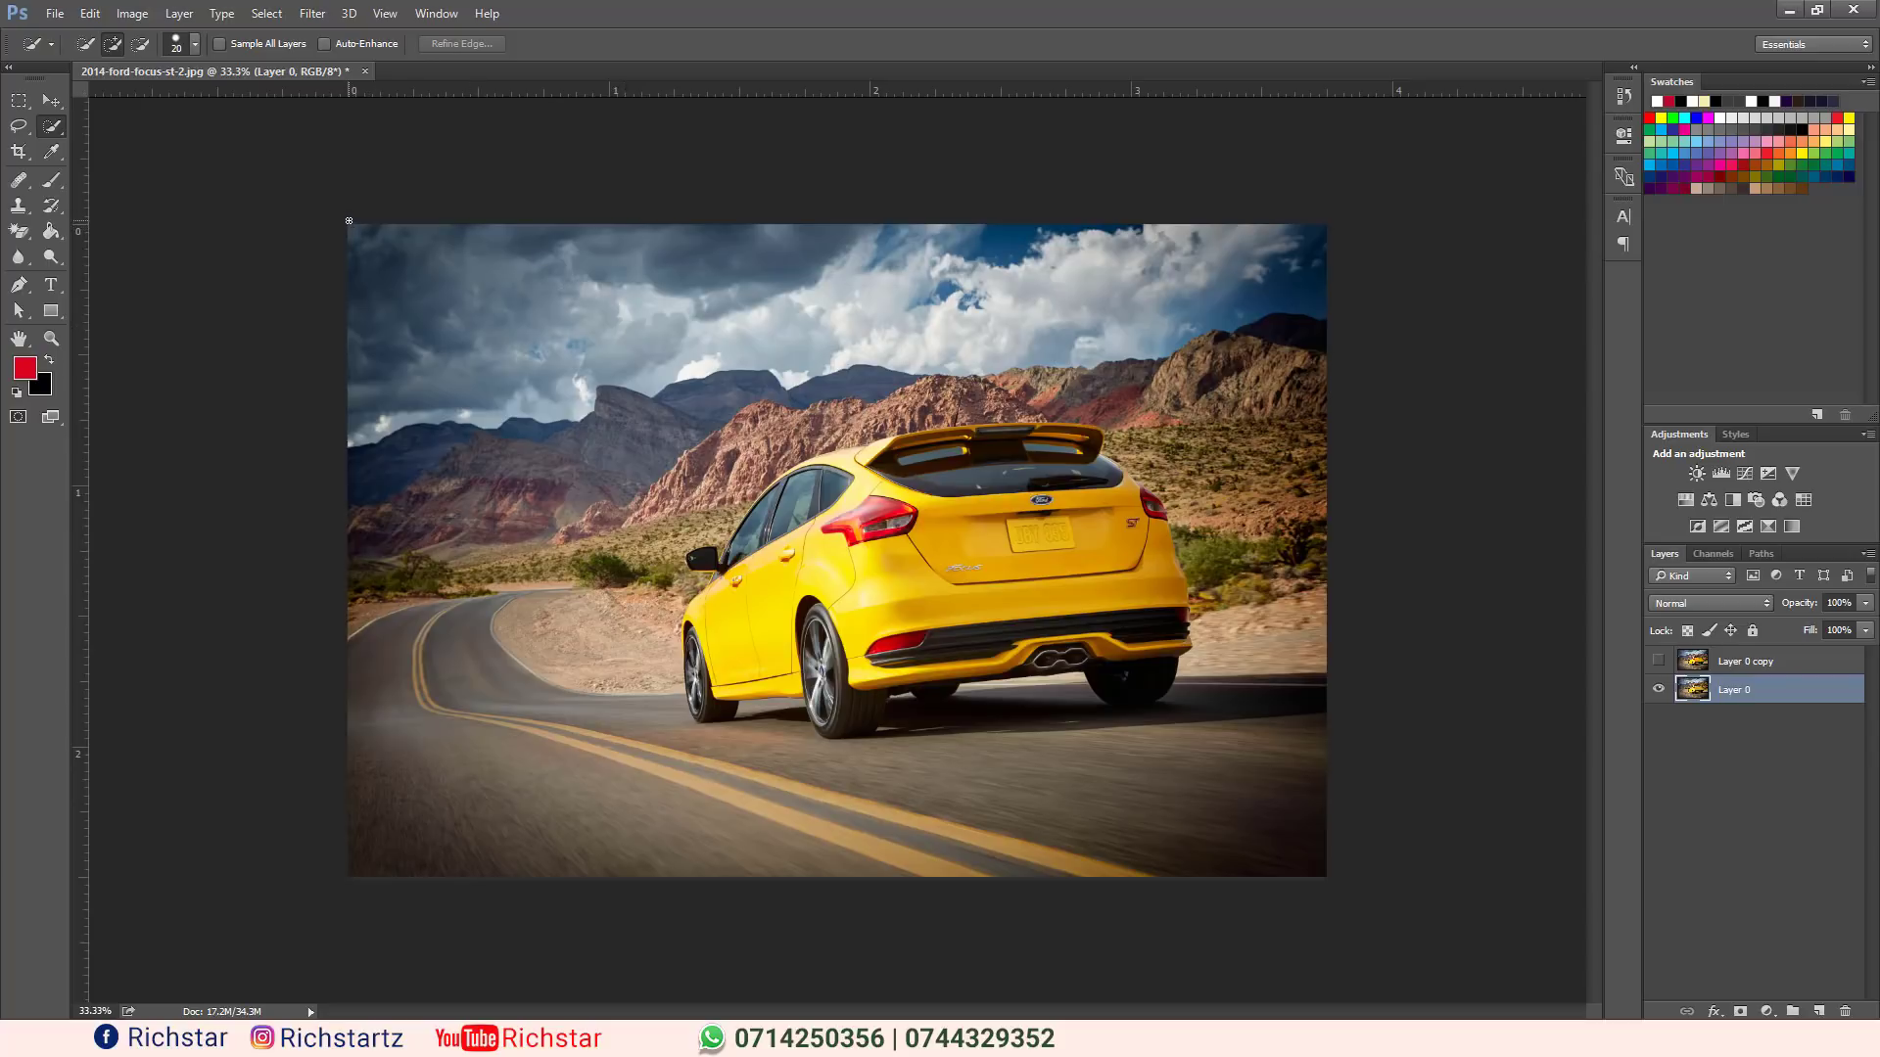
mouse_move(348, 221)
left_mouse_down()
mouse_move(373, 298)
mouse_move(607, 392)
mouse_move(739, 365)
mouse_move(851, 313)
mouse_move(1116, 284)
mouse_move(1263, 364)
mouse_move(1248, 353)
left_mouse_up()
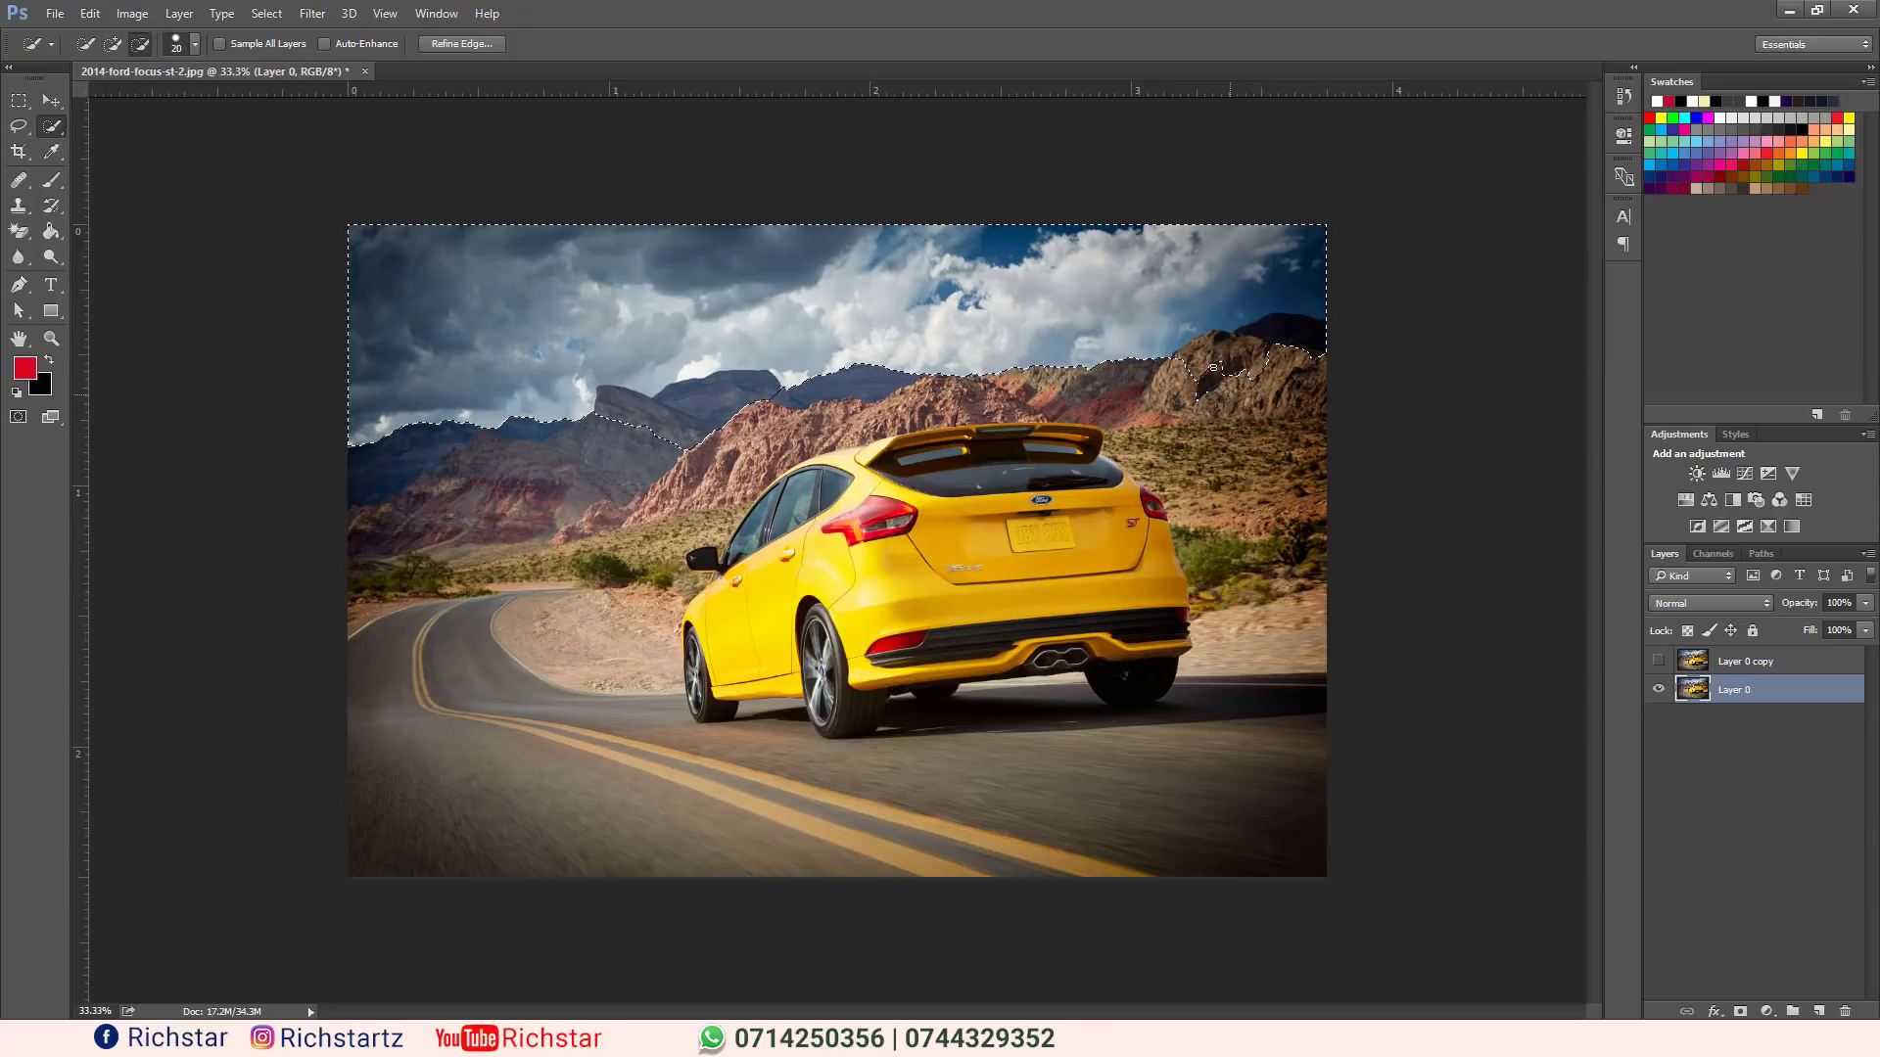
Refine the sky selection by subtracting the mountain areas so its edge follows the ridgeline.
mouse_move(1212, 357)
left_mouse_down()
mouse_move(1302, 342)
mouse_move(1250, 345)
mouse_move(1217, 402)
mouse_move(1301, 367)
left_mouse_up()
left_click_drag(609, 389, 612, 408)
mouse_move(674, 406)
left_mouse_down()
mouse_move(625, 394)
mouse_move(690, 396)
left_mouse_up()
left_click_drag(676, 391, 668, 397)
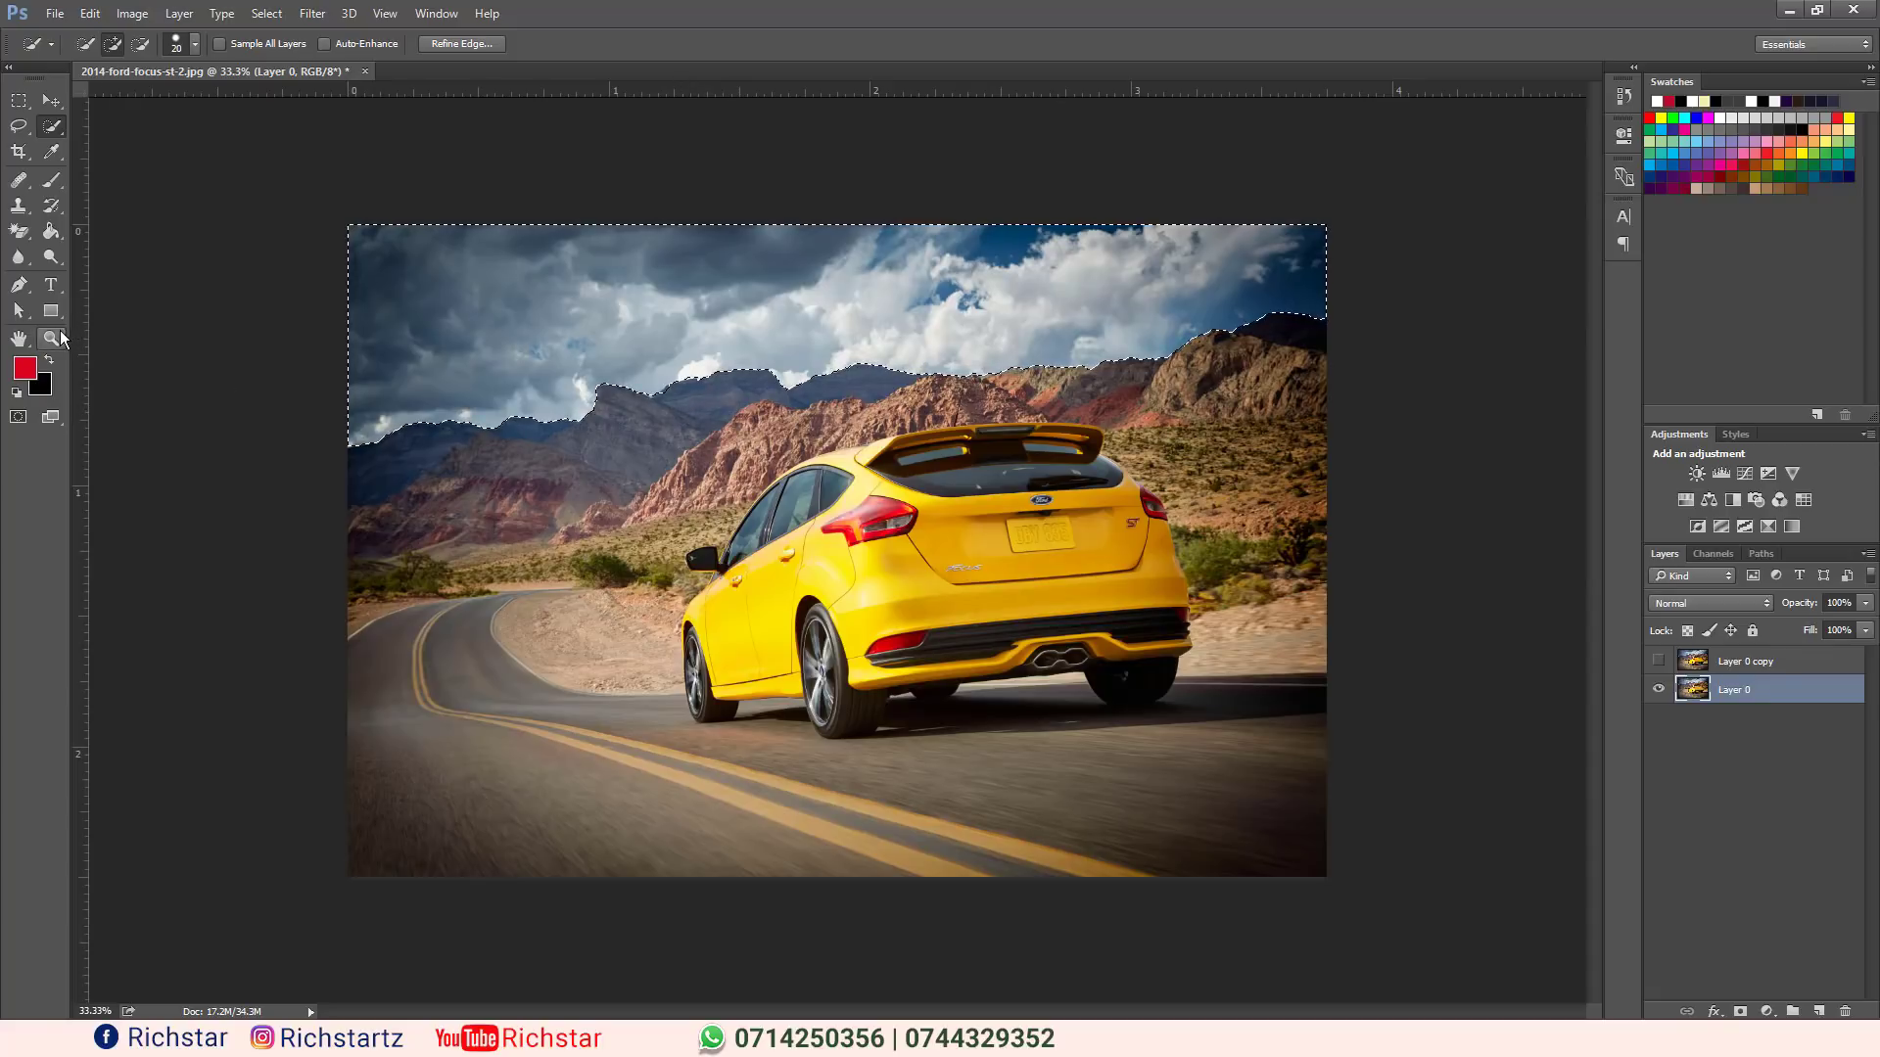
left_click(51, 339)
left_click(641, 410)
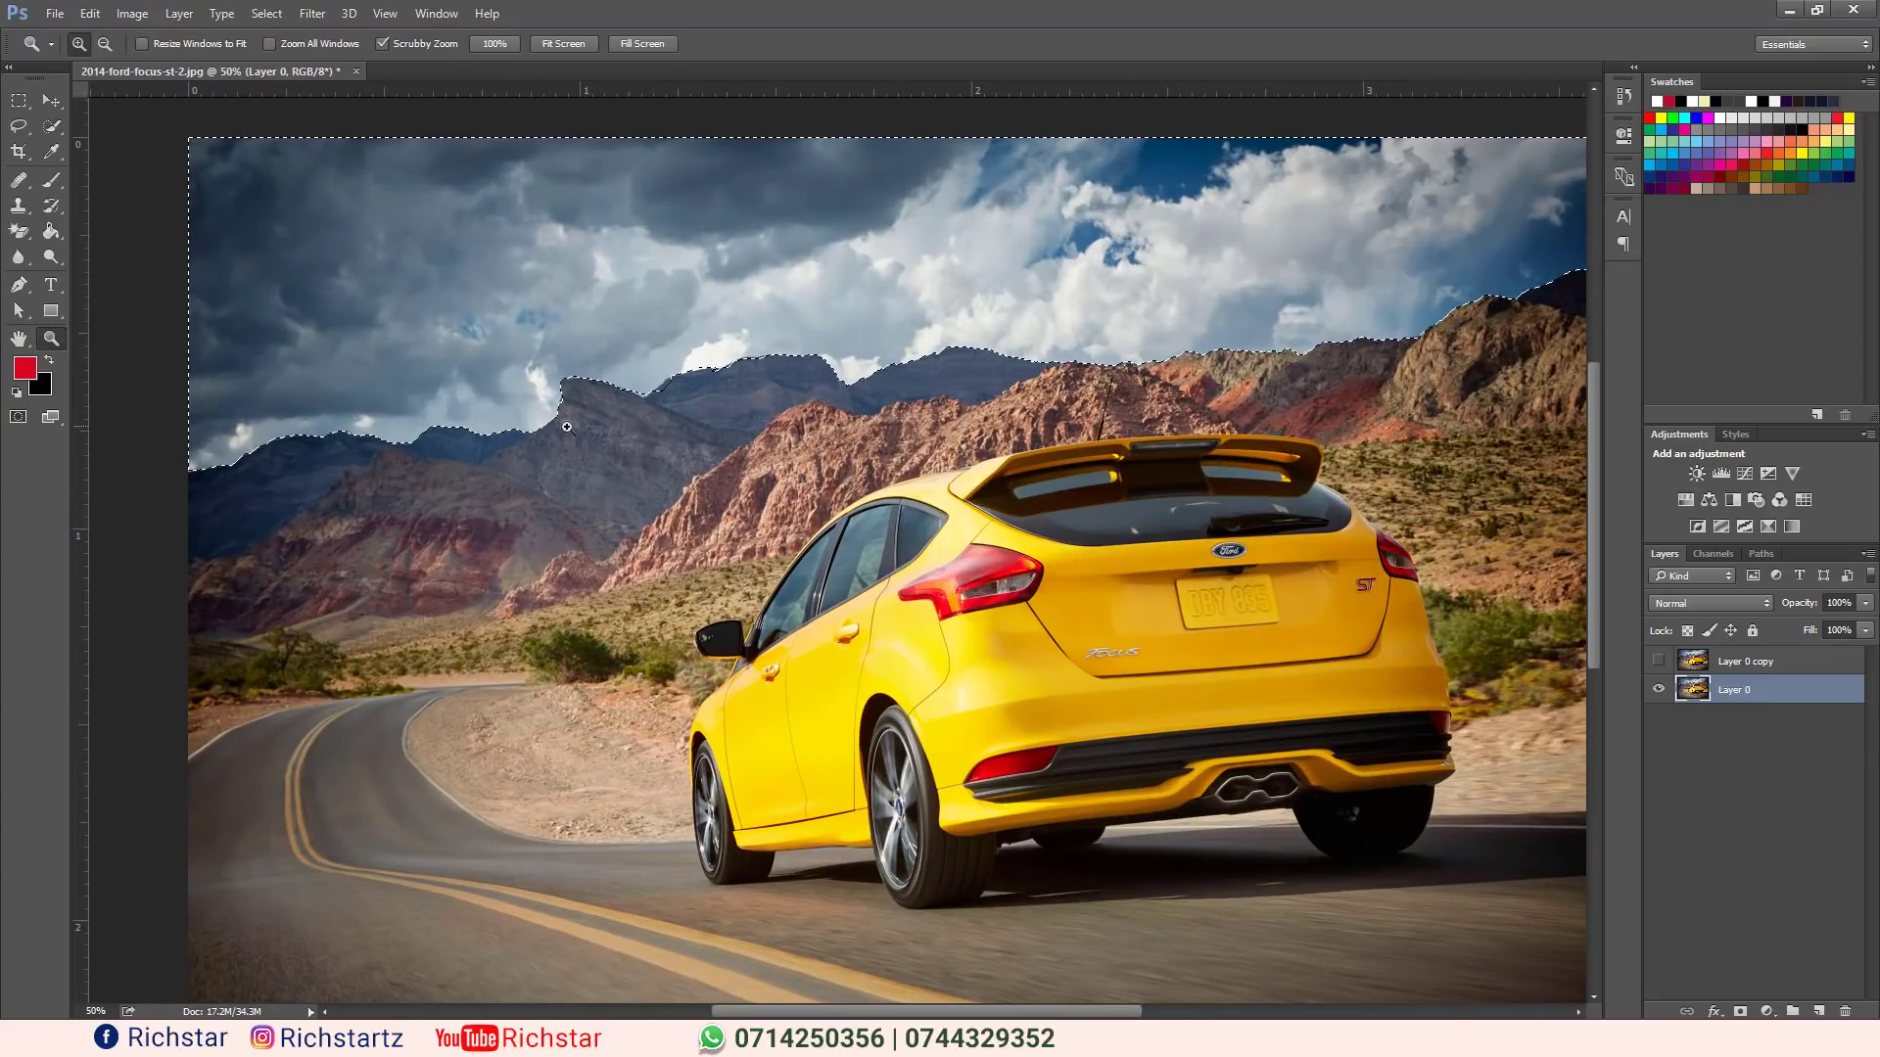
left_click(50, 174)
left_click(51, 126)
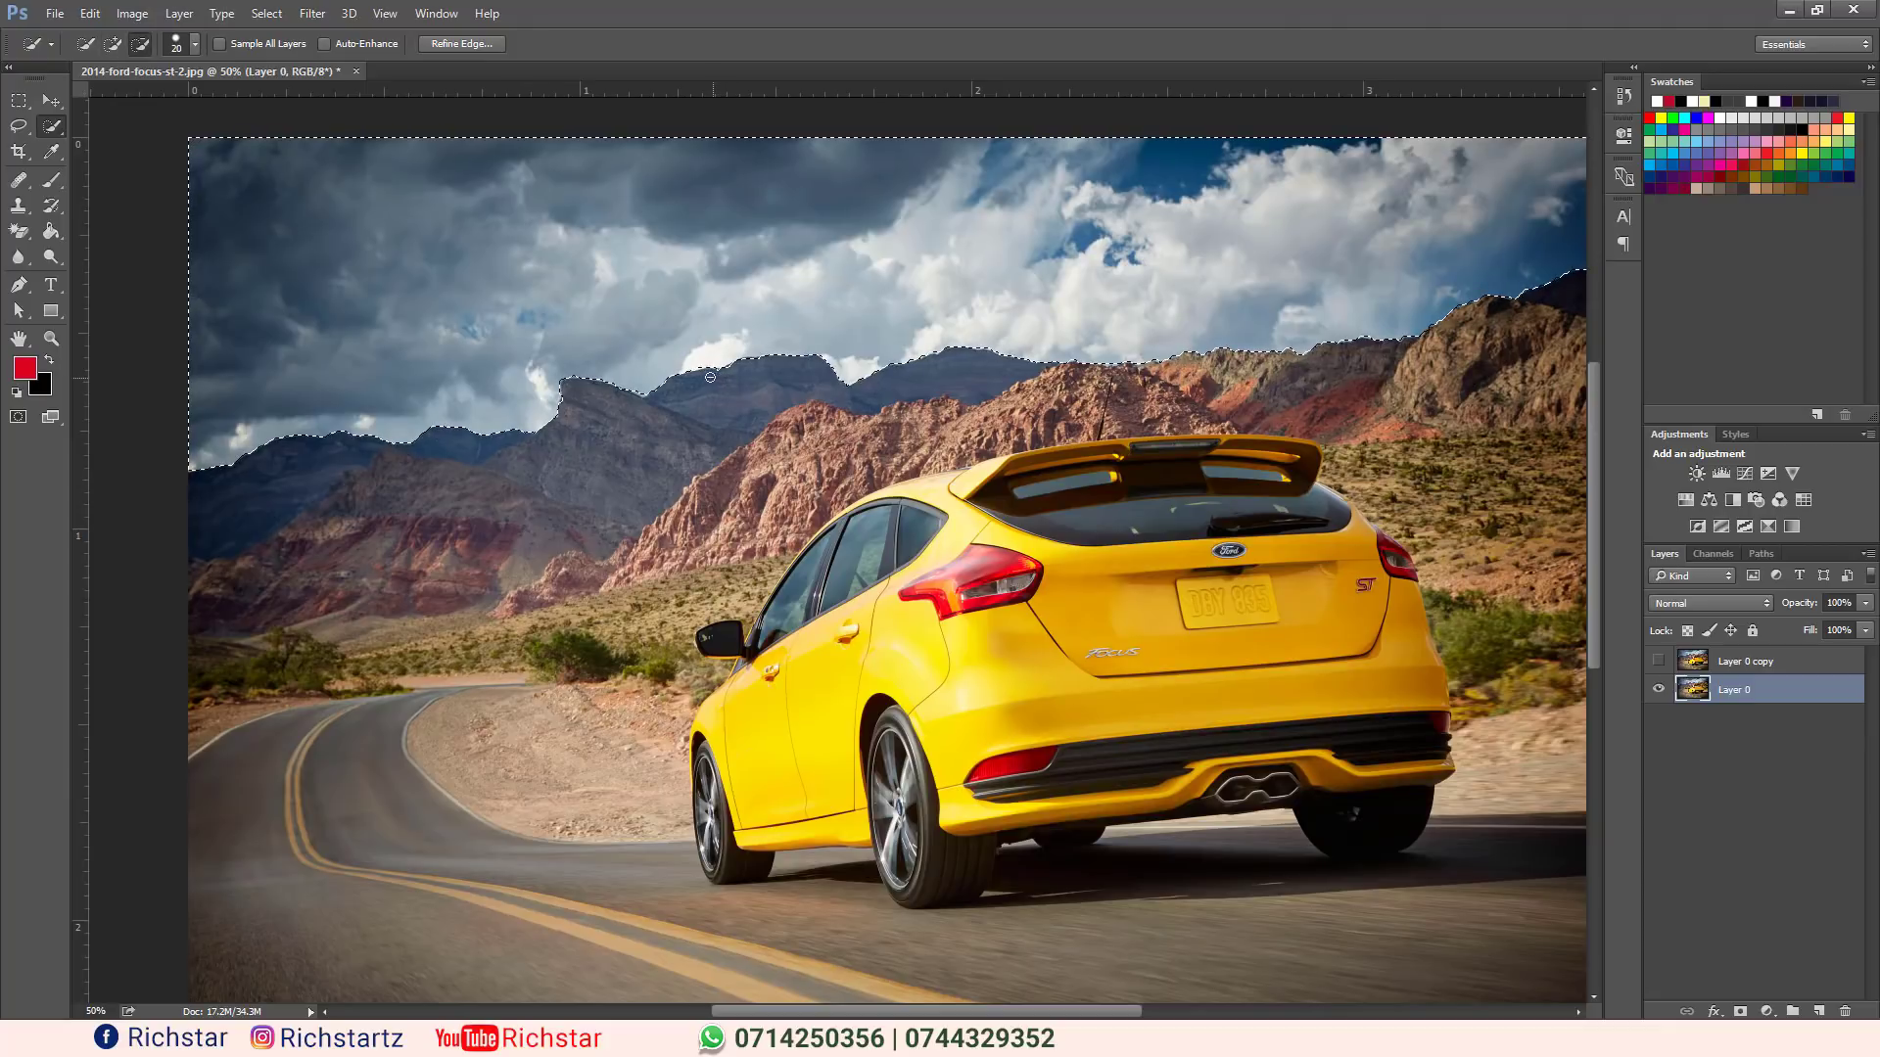
key("alt")
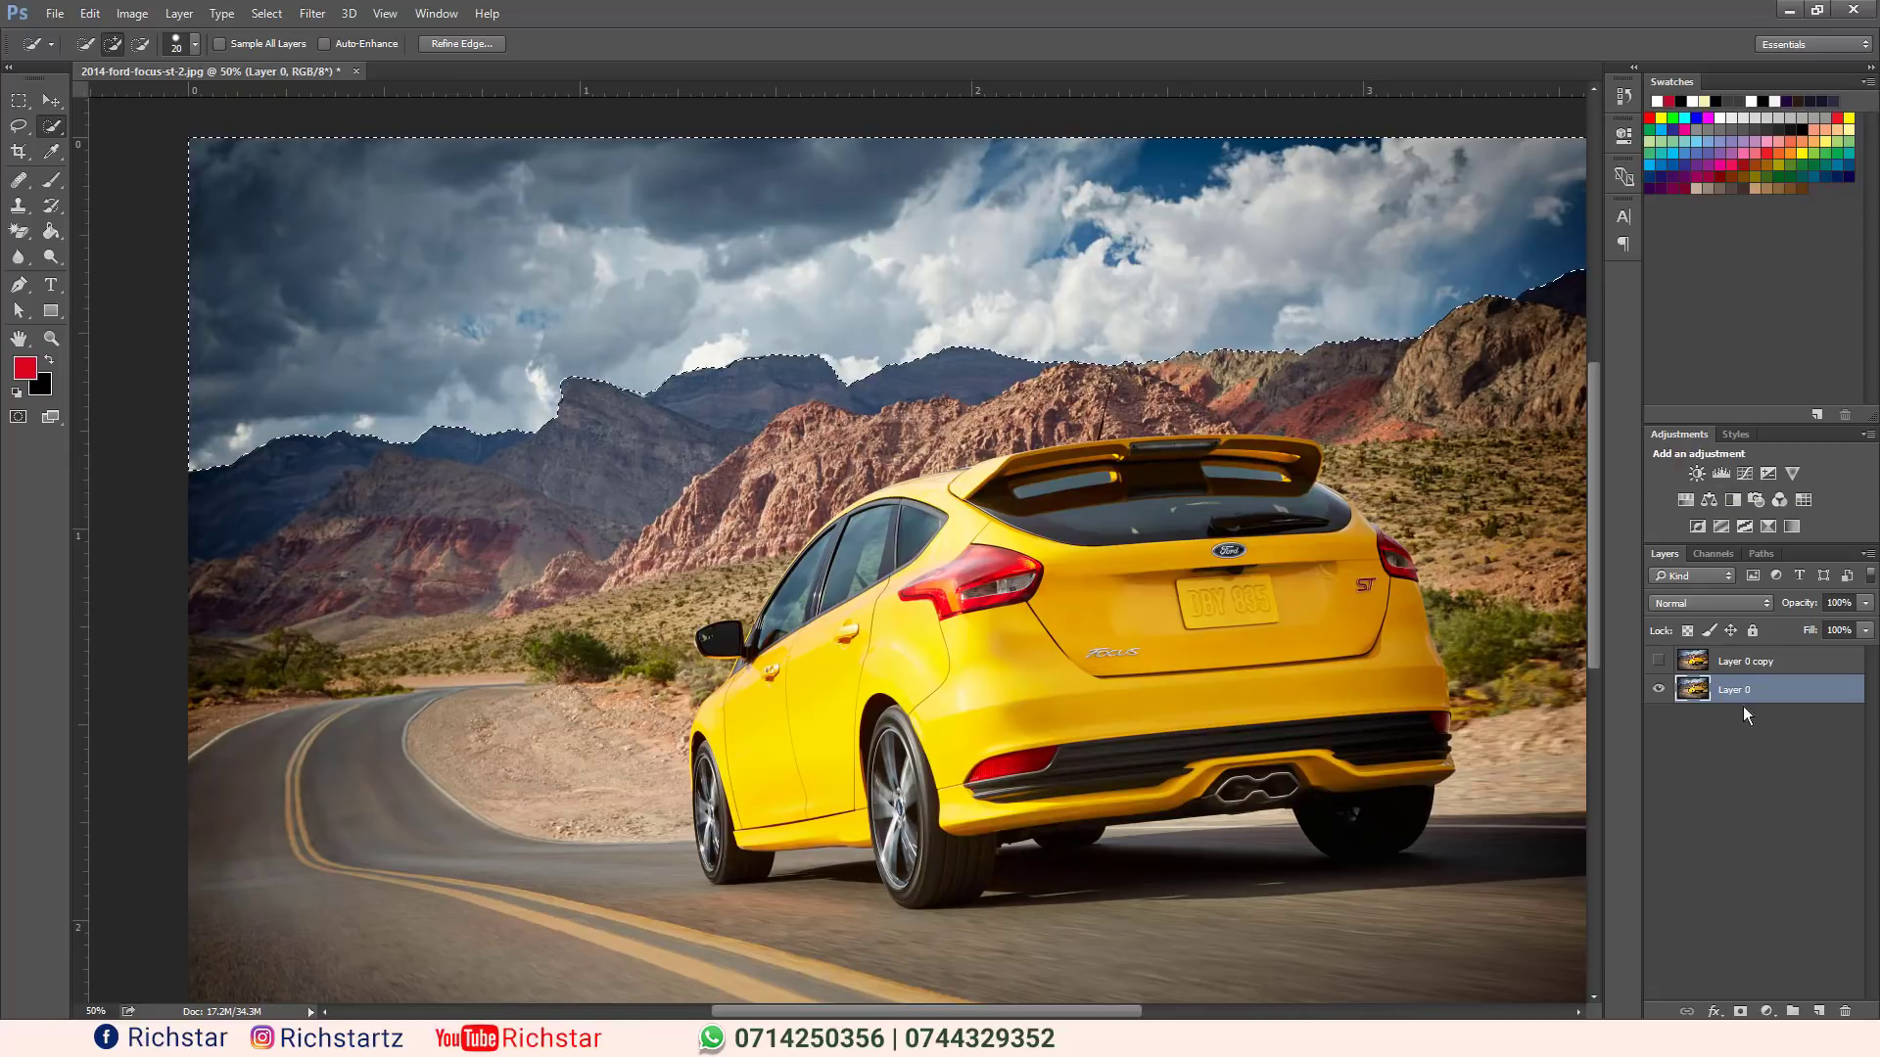
Invert the sky selection to cover the car and landscape, and contract it by a few pixels.
left_click(269, 14)
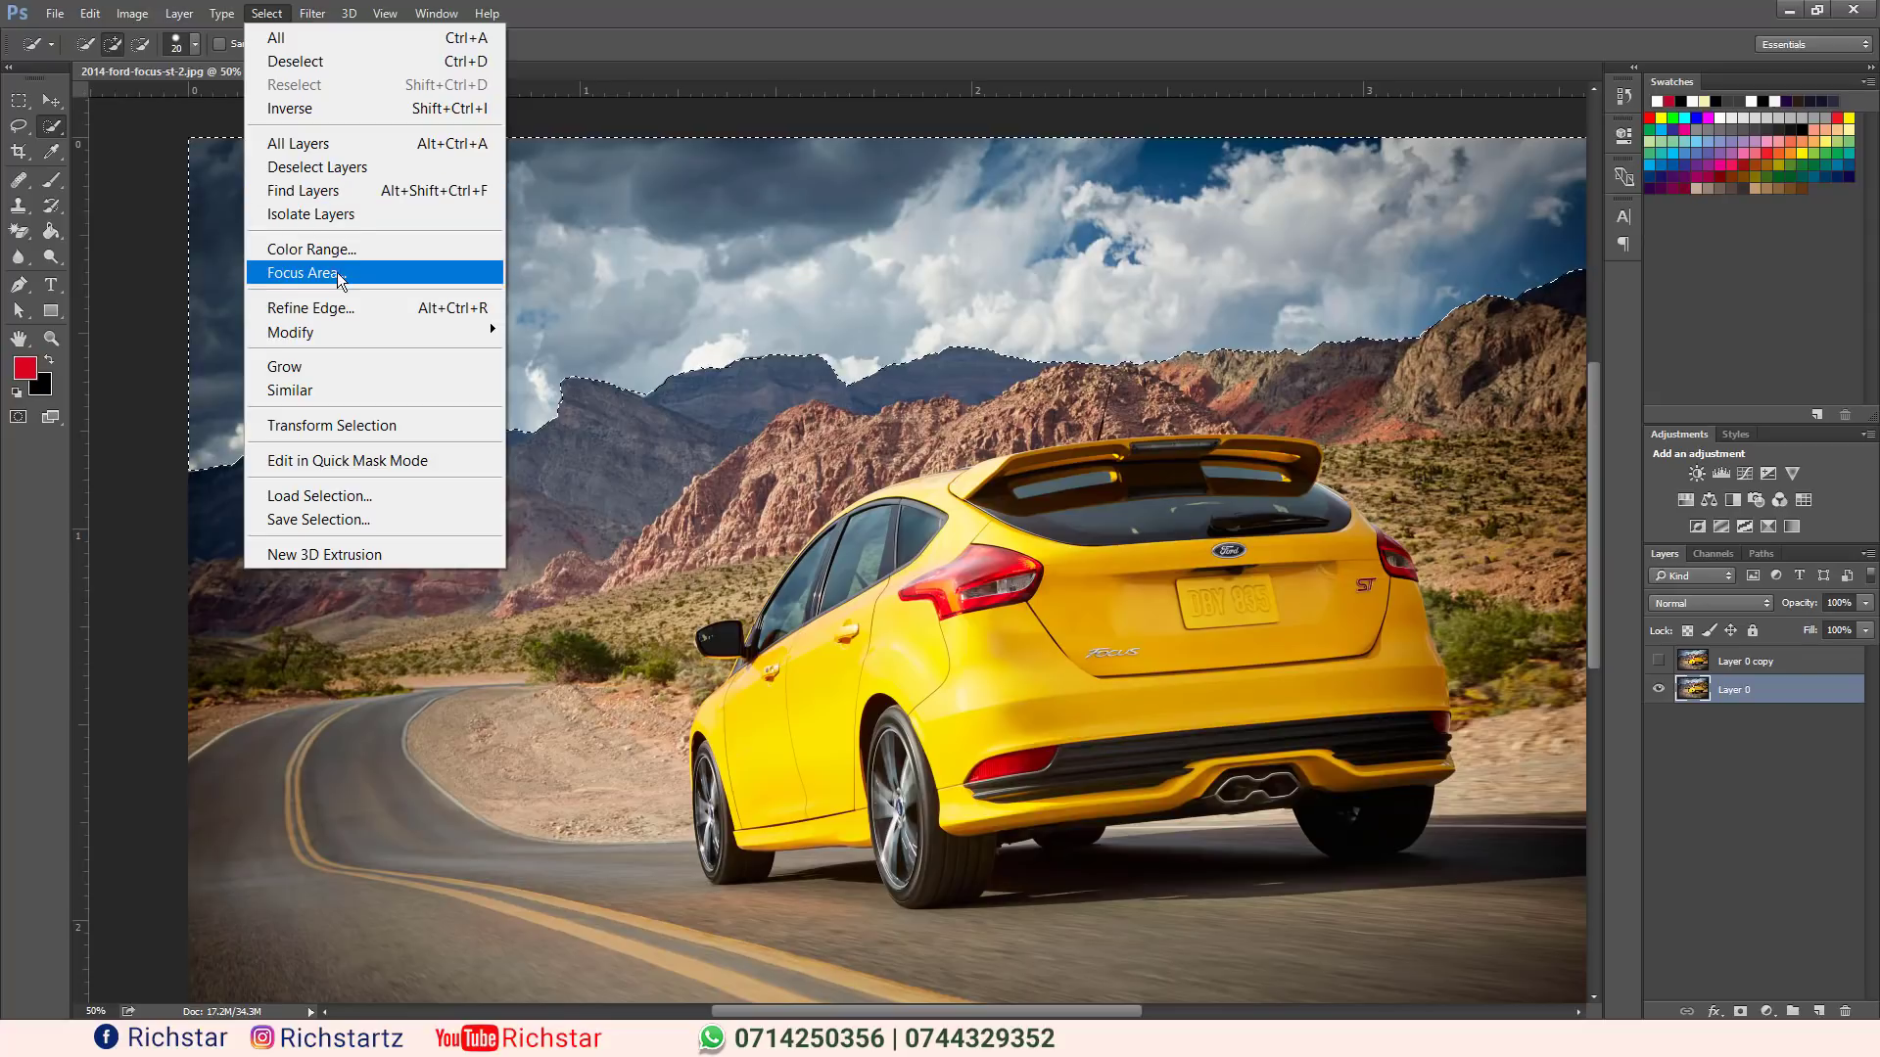
left_click(338, 110)
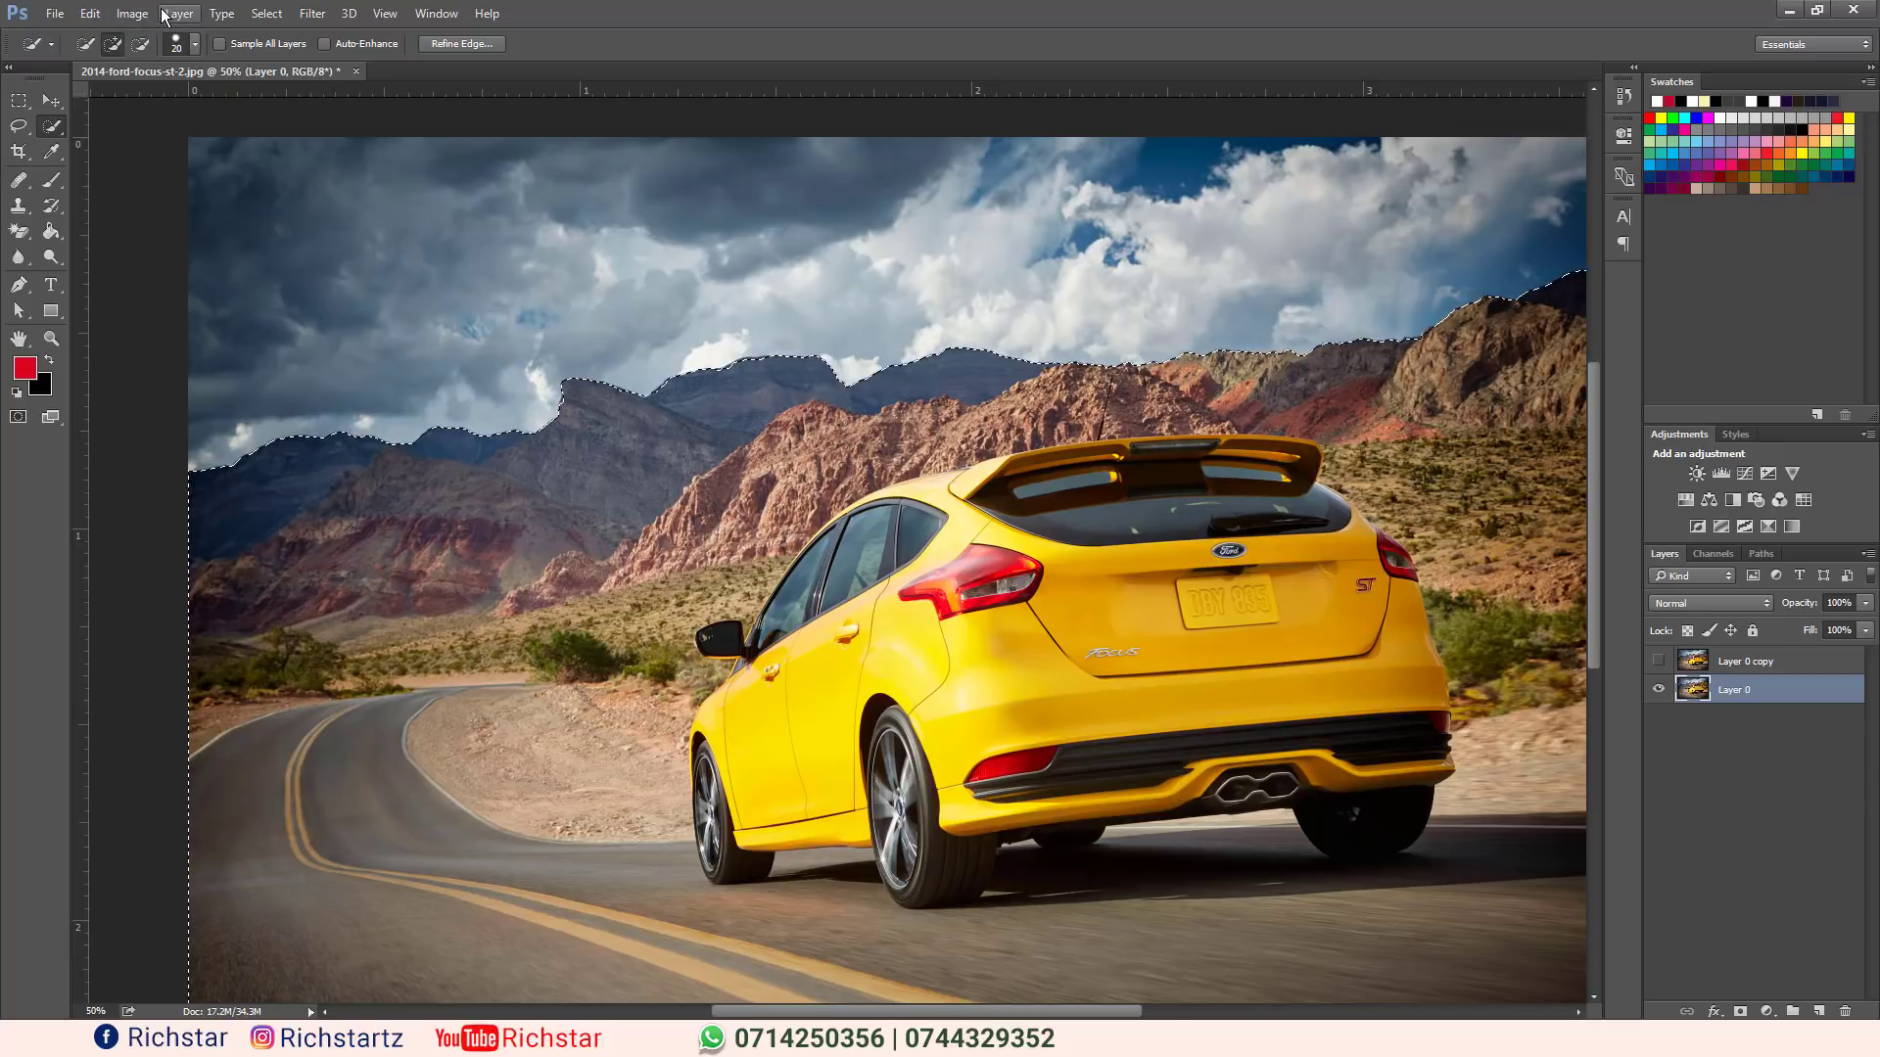
left_click(267, 13)
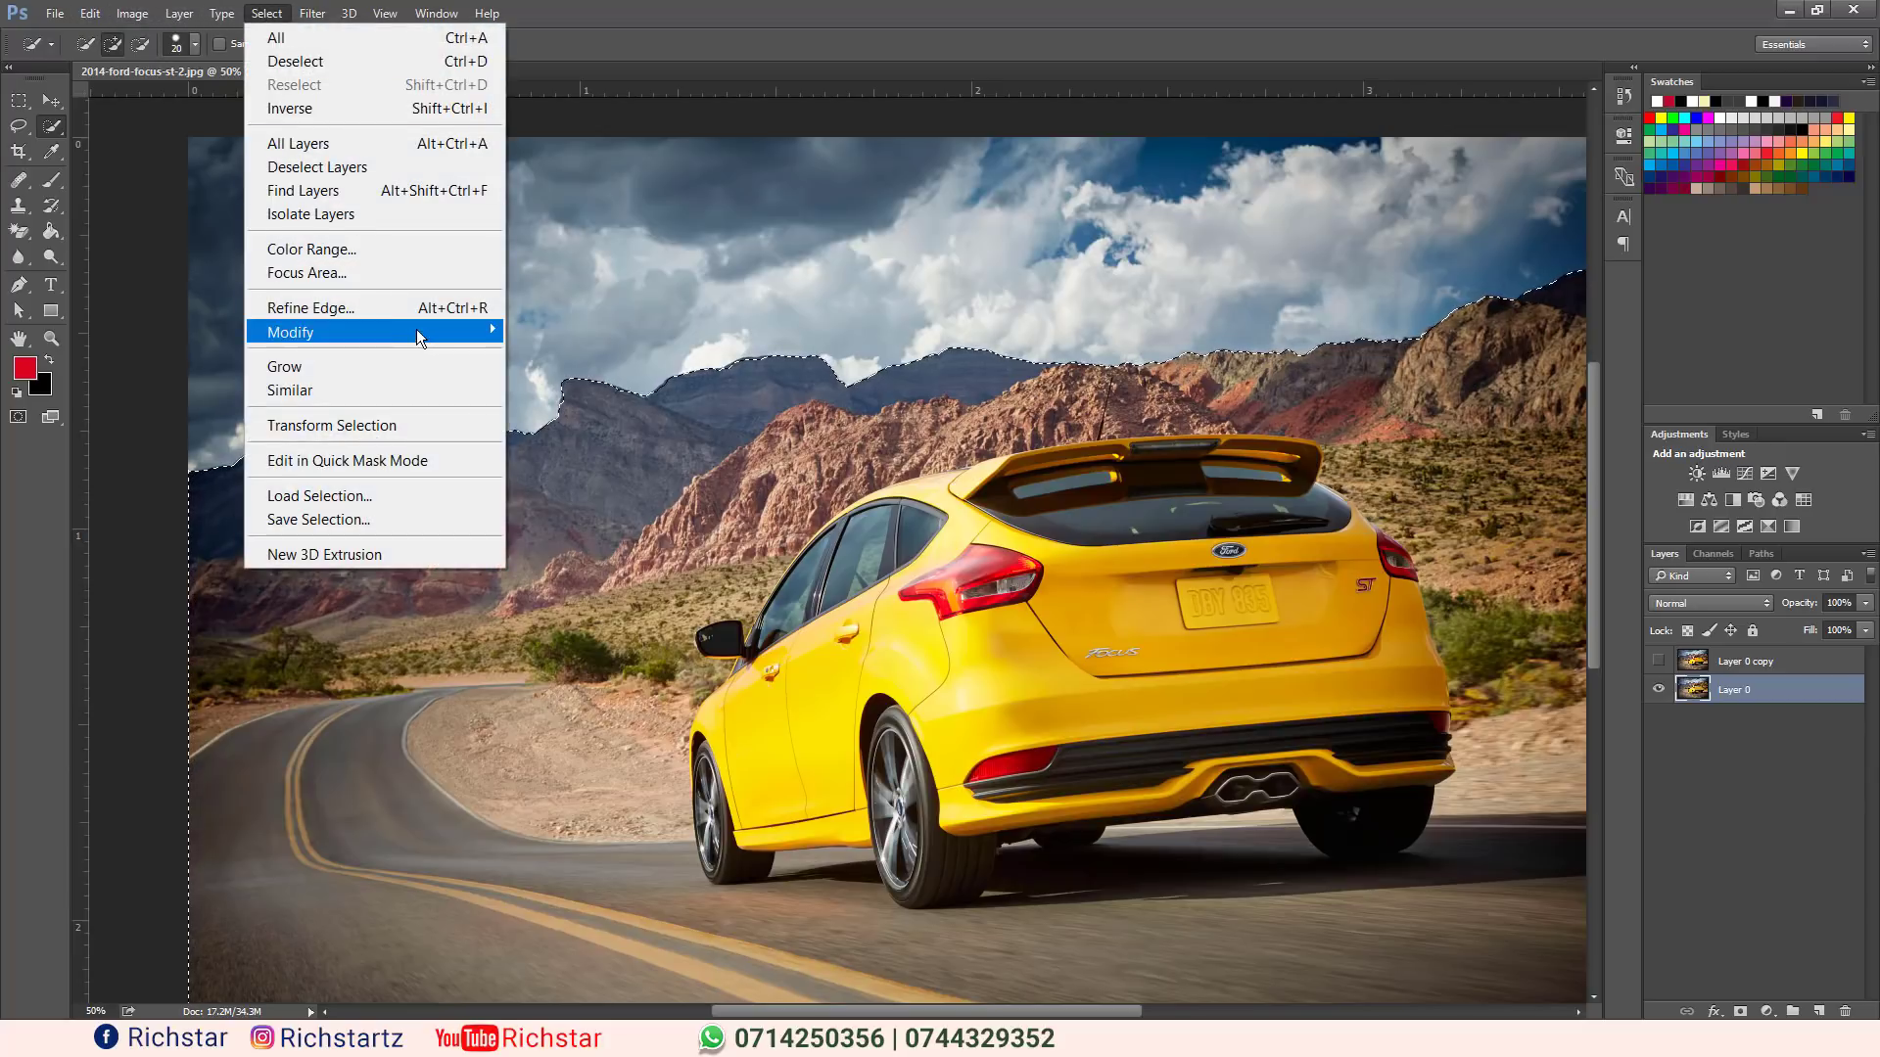
mouse_move(415, 329)
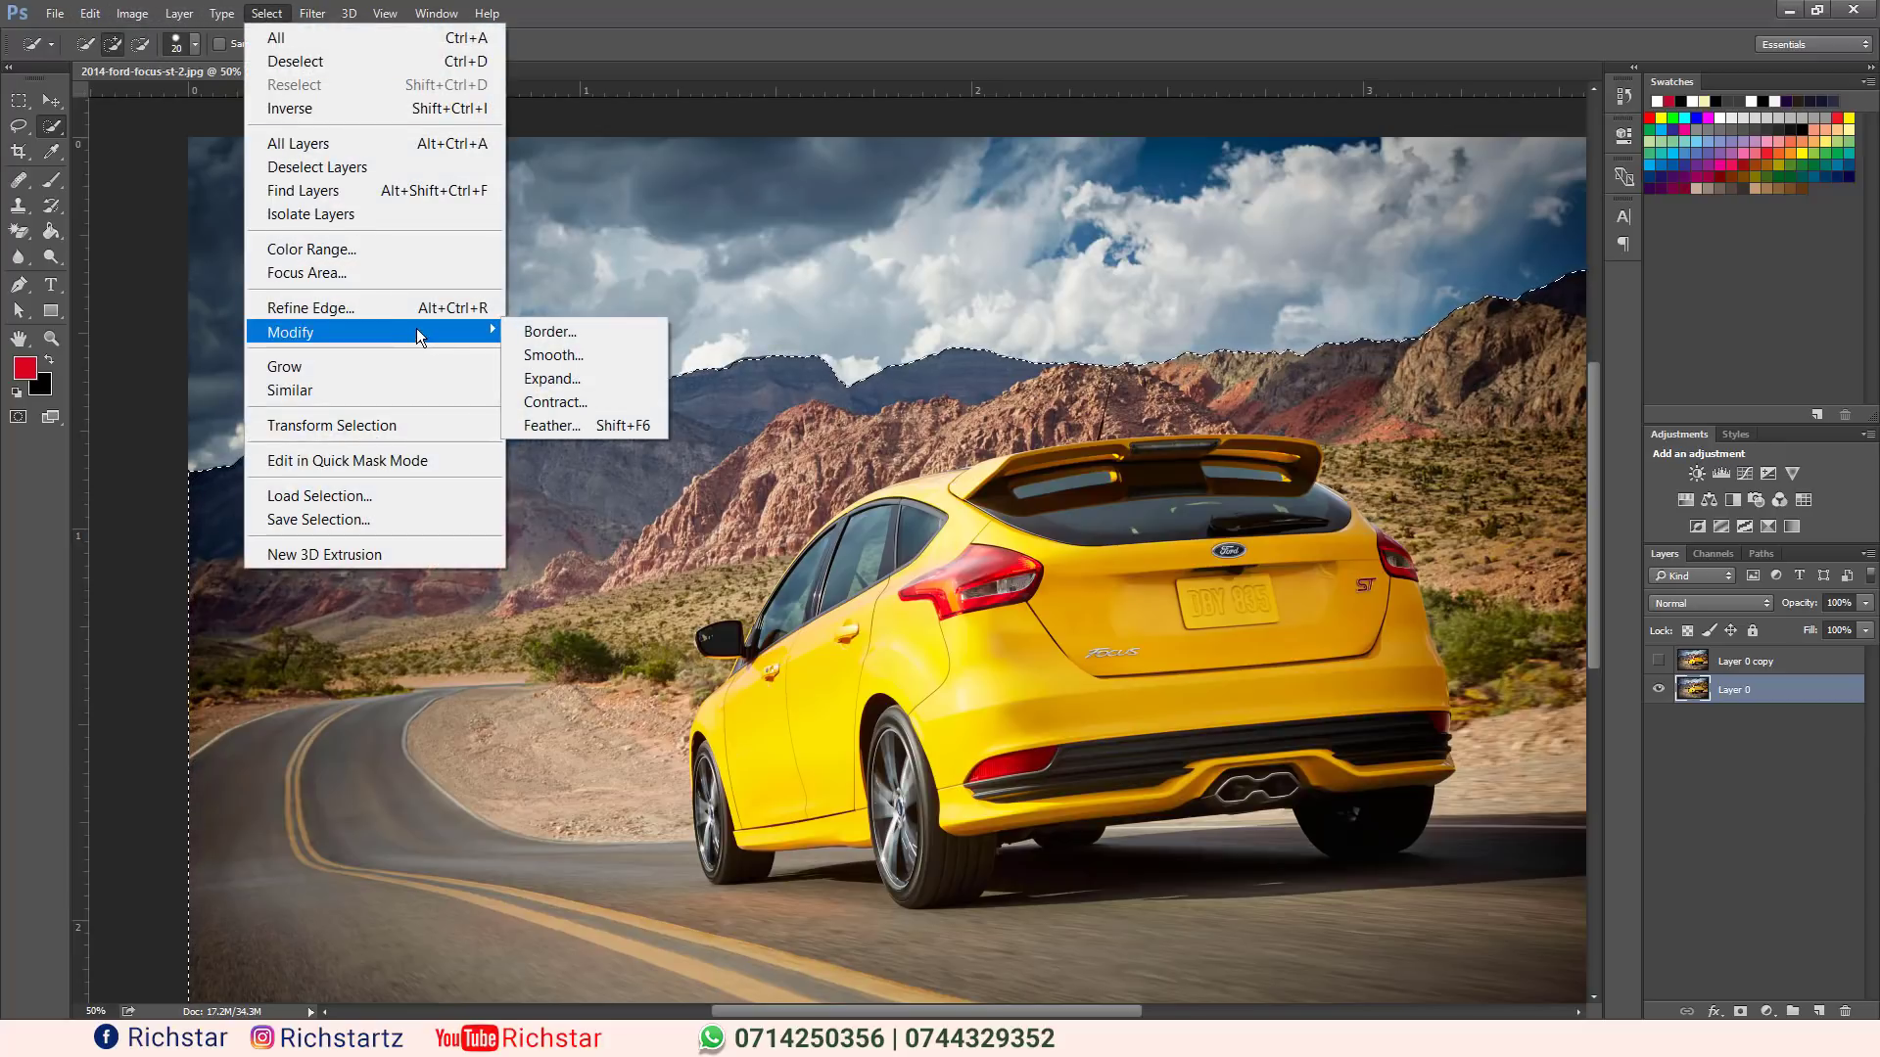
left_click(585, 400)
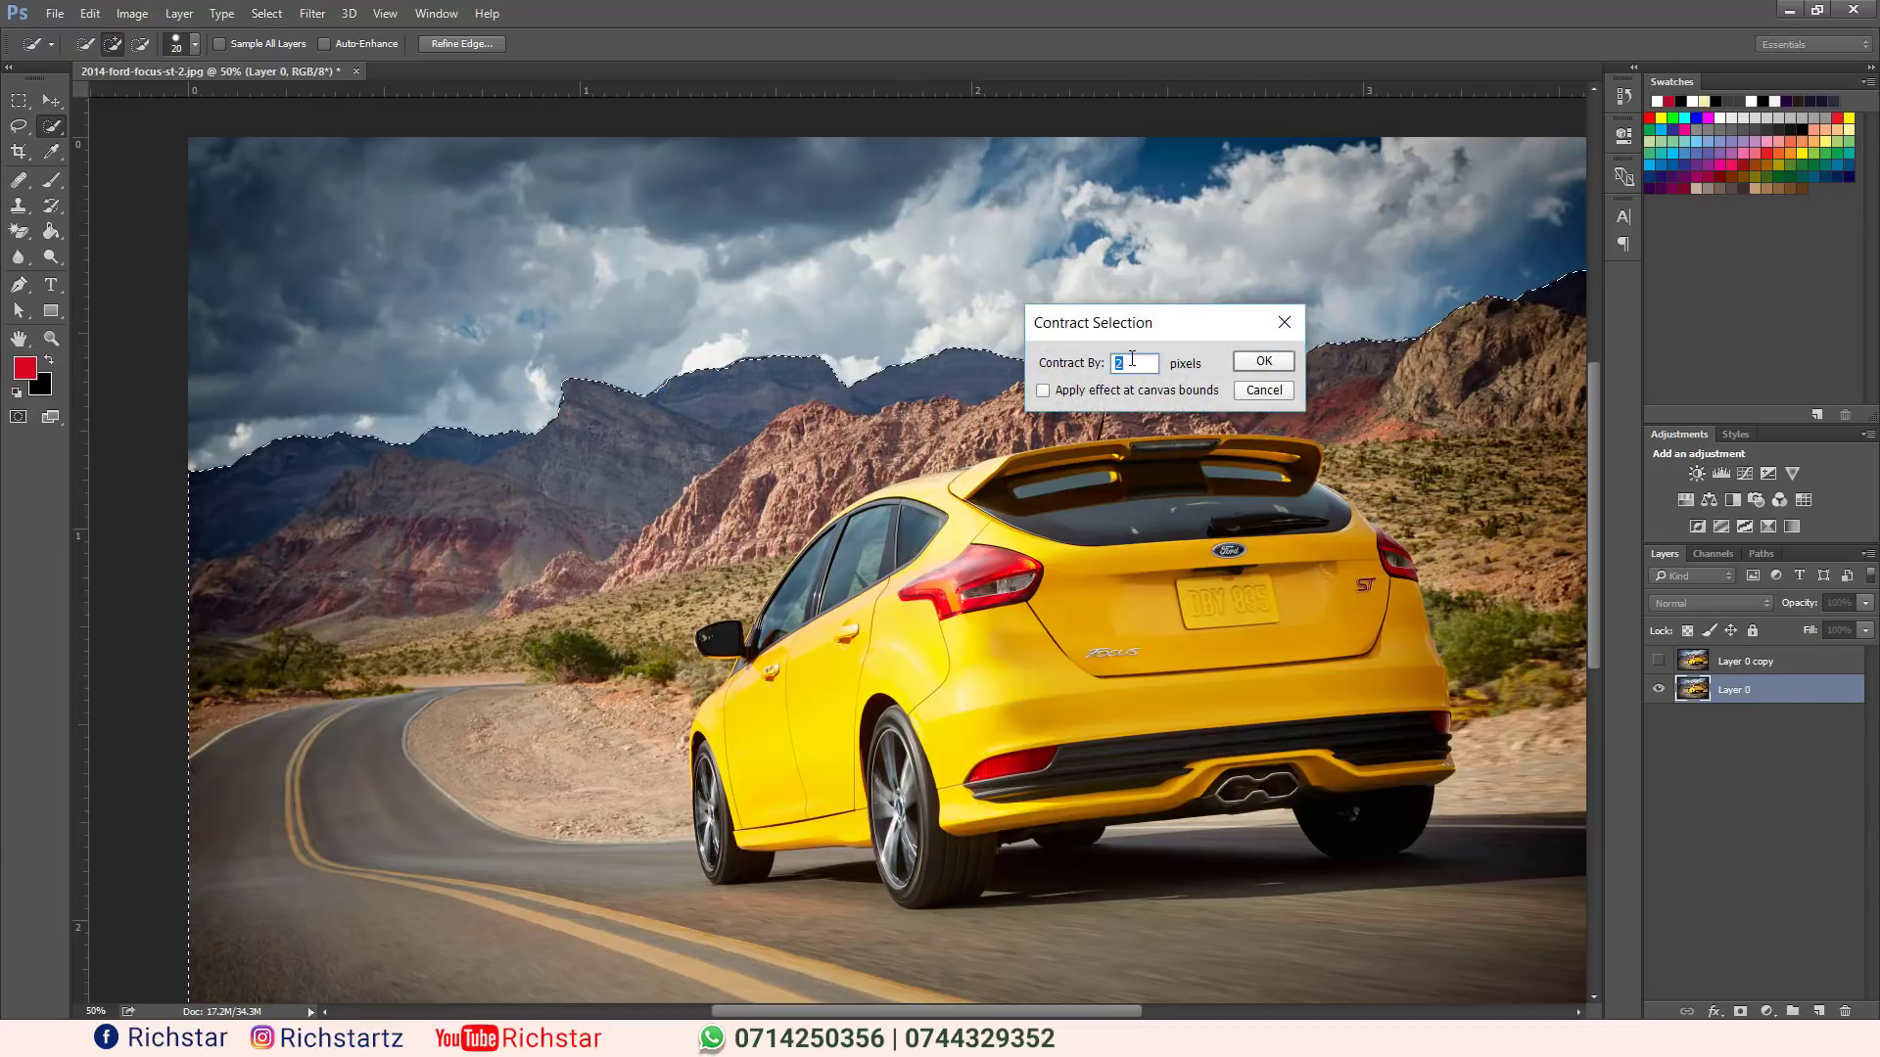
scroll(1132, 360, "up", 1)
left_click(1263, 360)
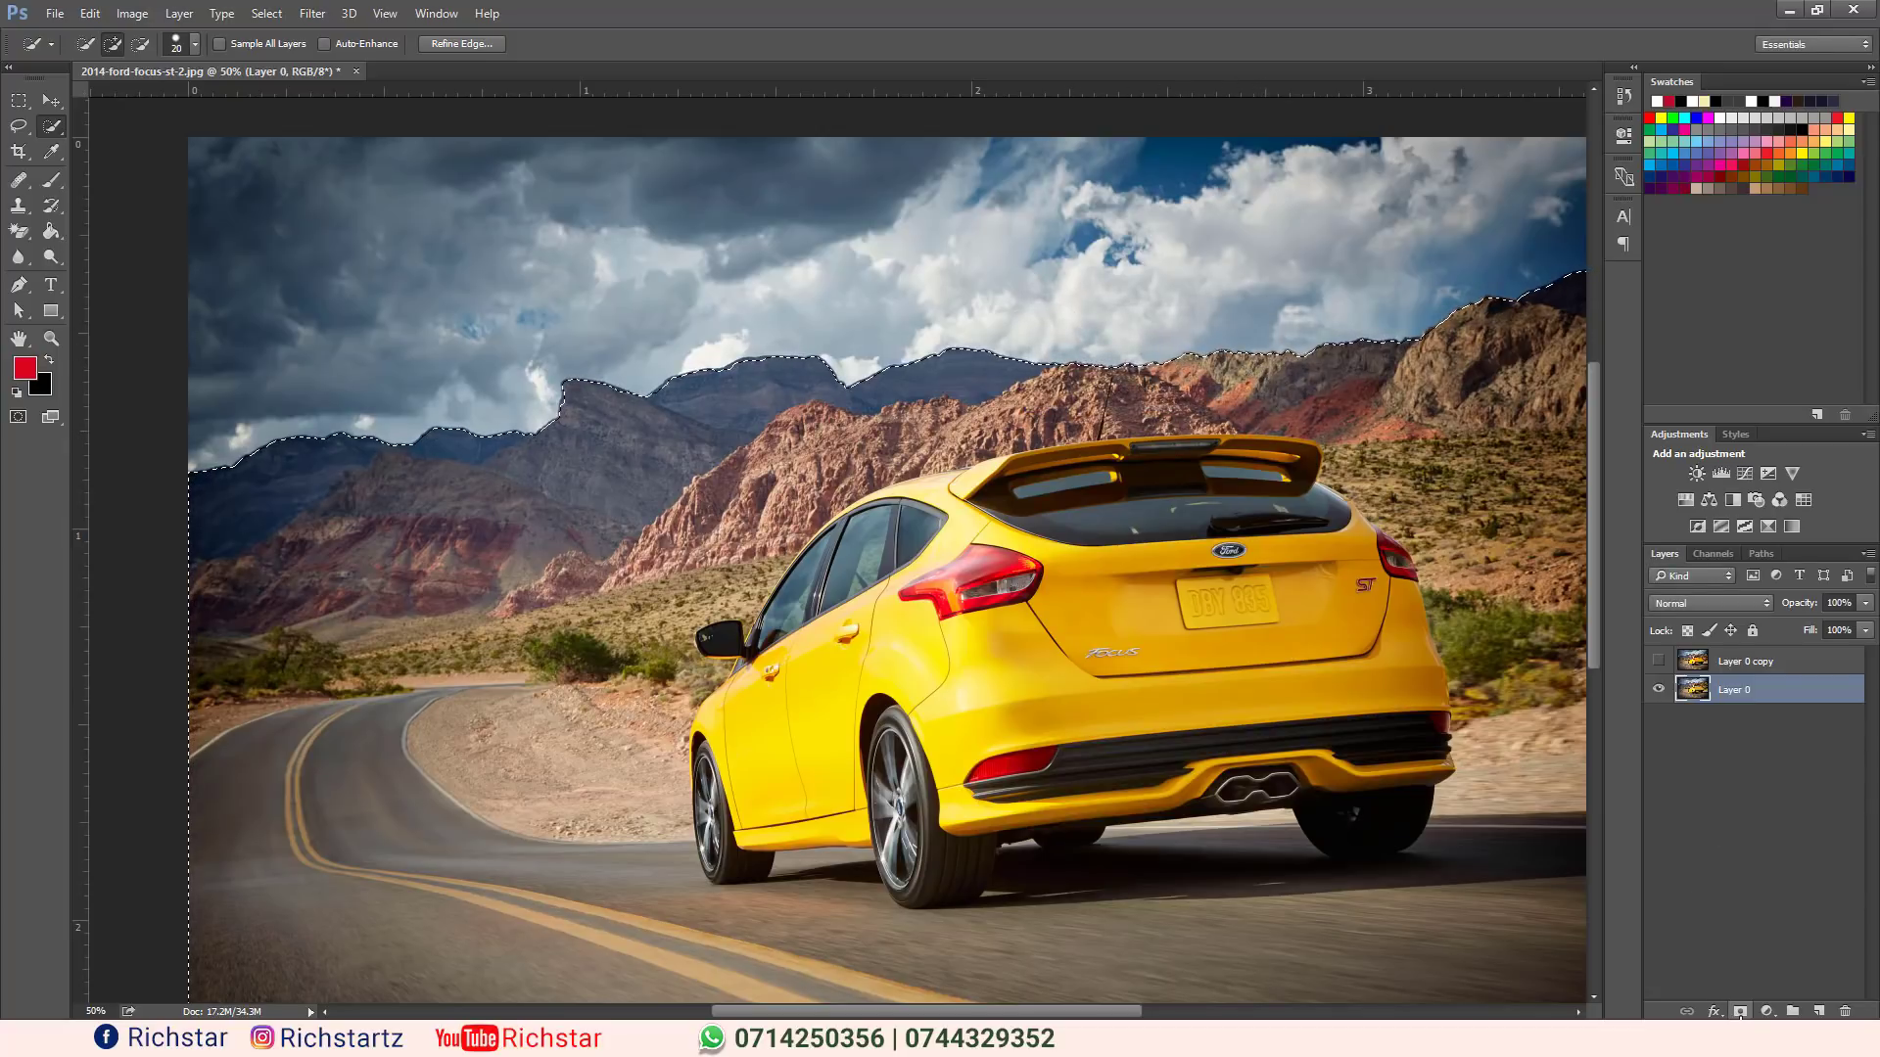
Add a layer mask to Layer 0 from the selection to hide the original sky.
left_click(1740, 1011)
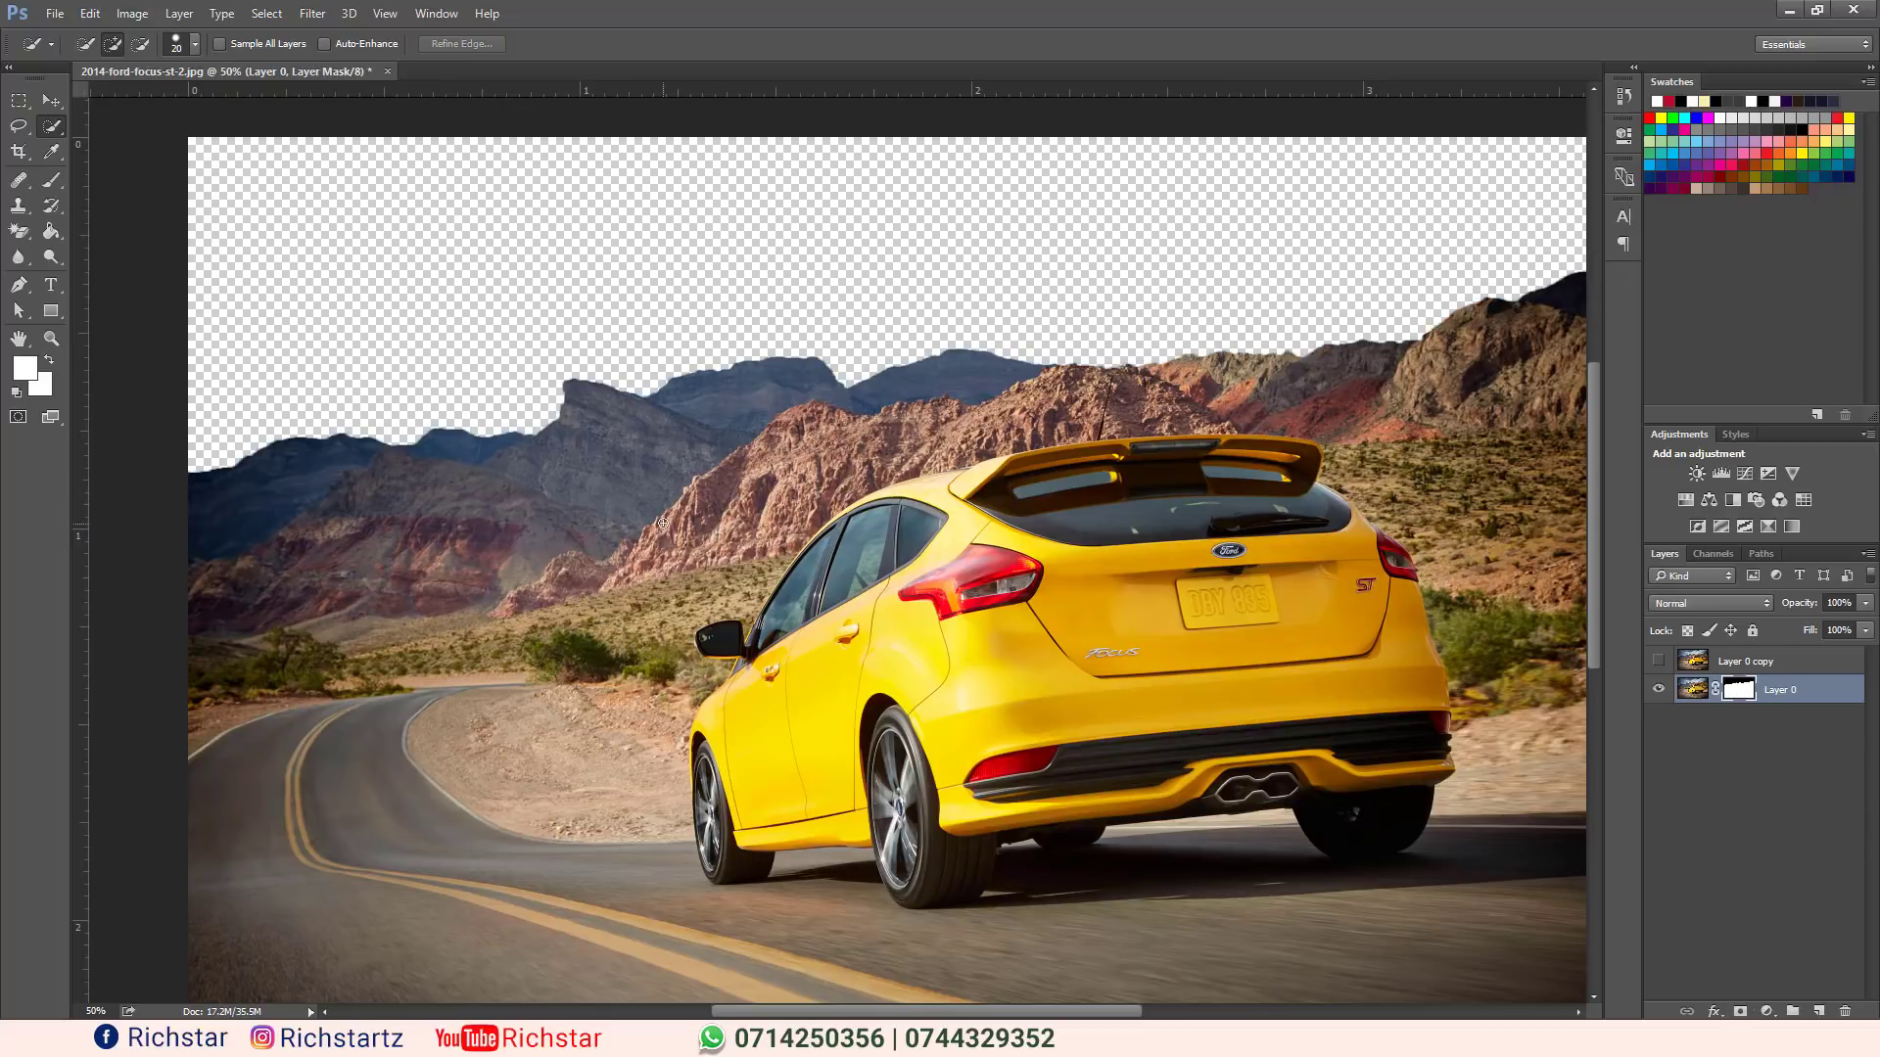
left_click(52, 339)
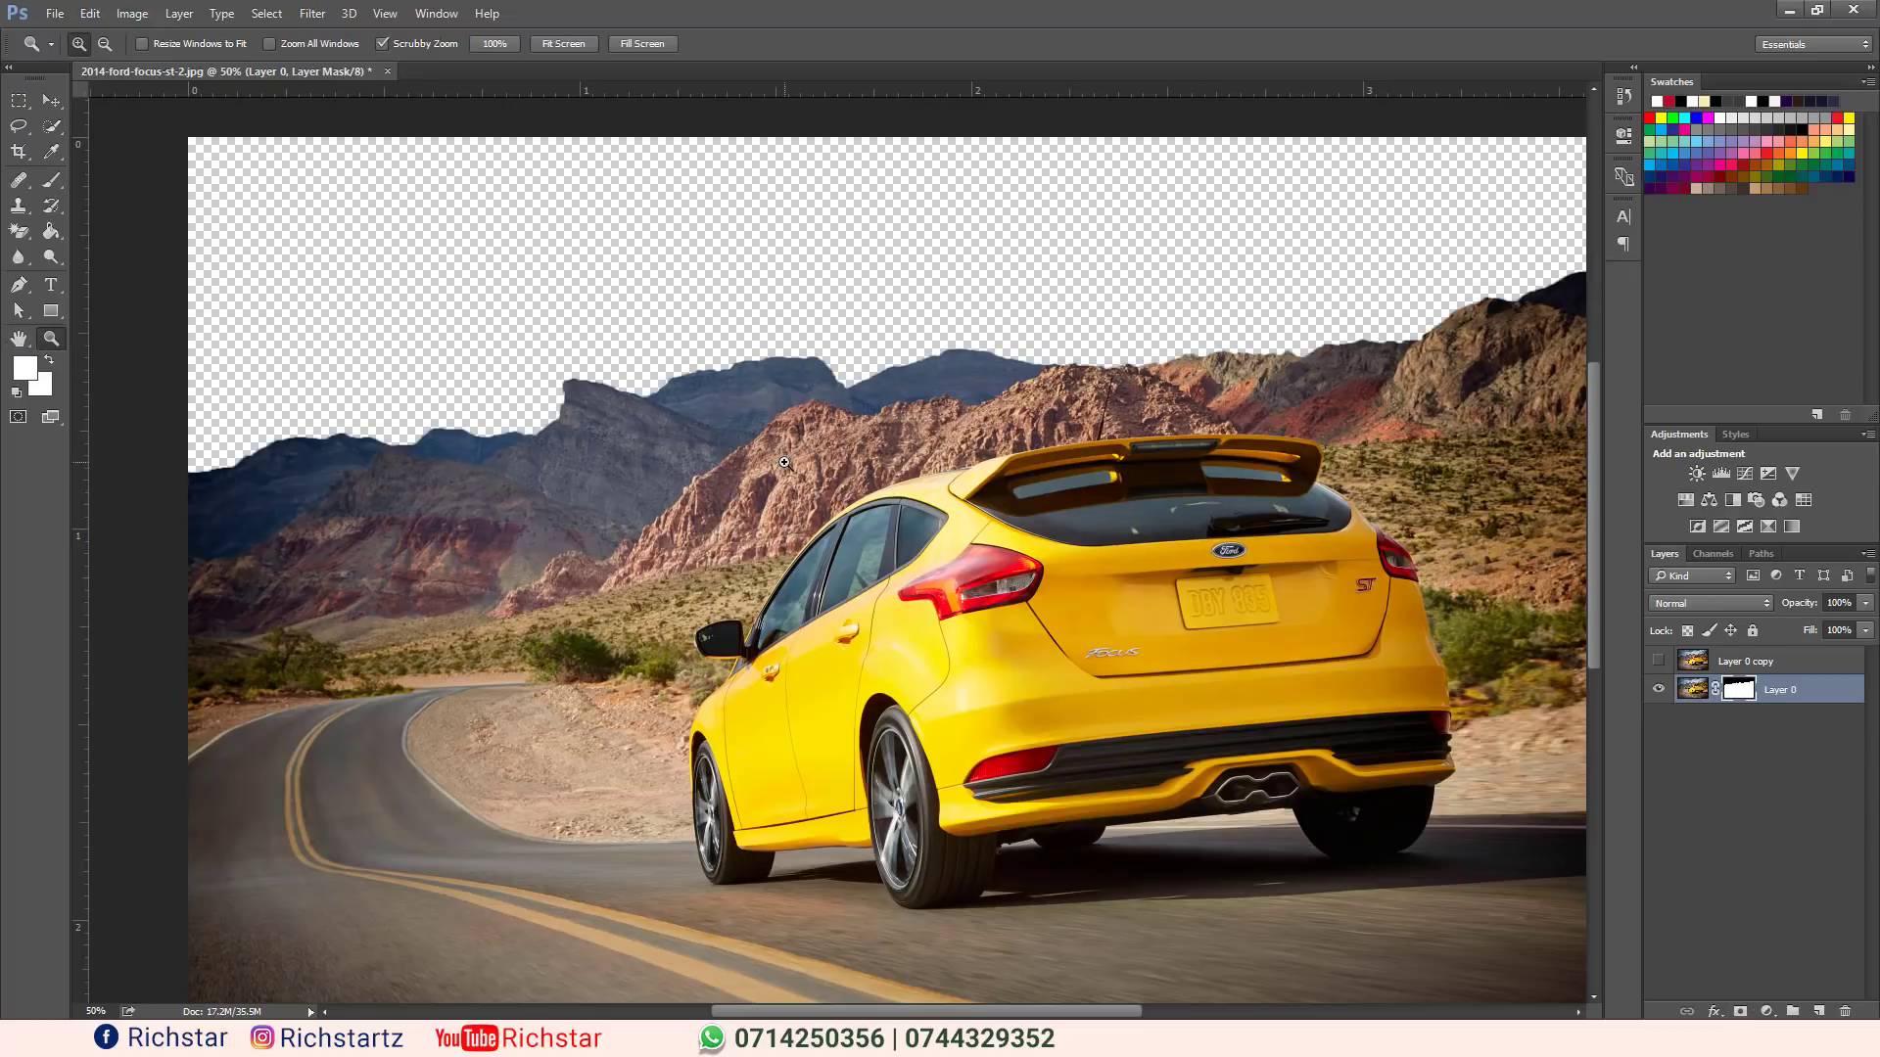
right_click(787, 464)
left_click(866, 476)
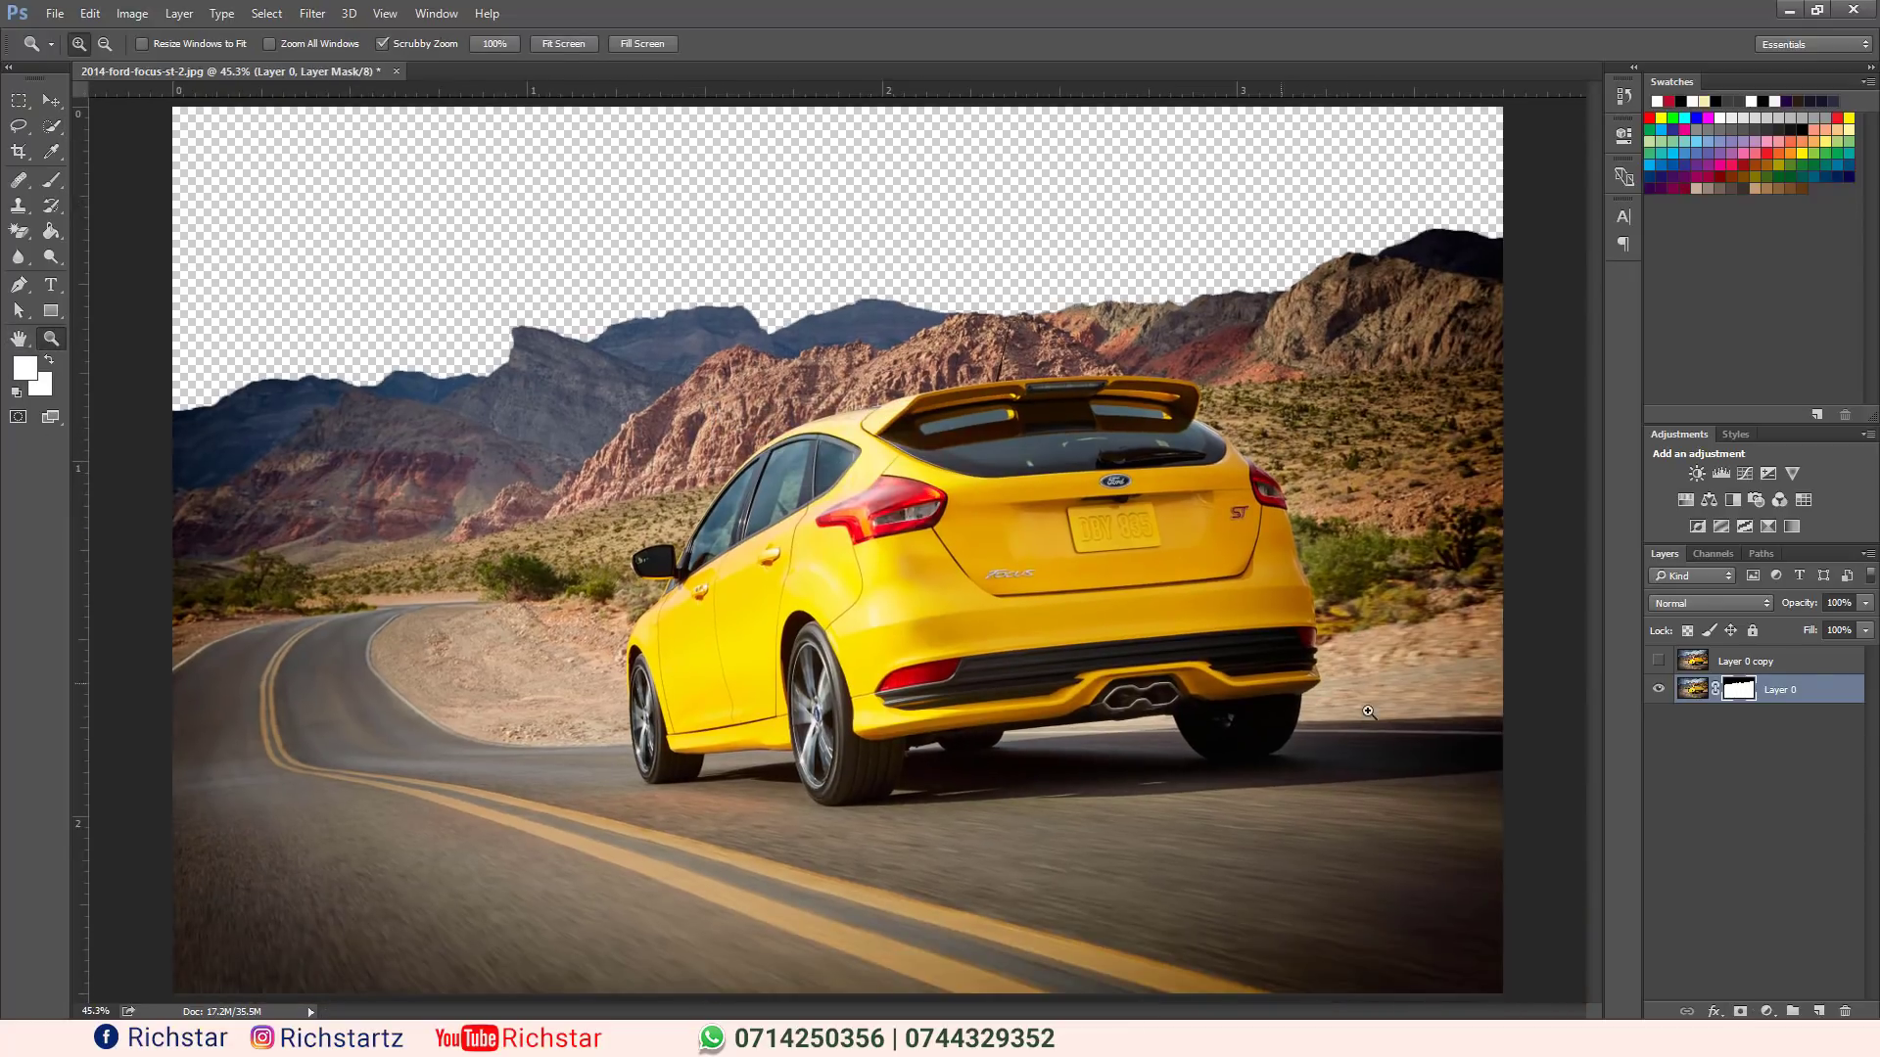
Place the Night-sky image as a linked file and move its layer beneath Layer 0.
left_click(50, 100)
left_click(55, 13)
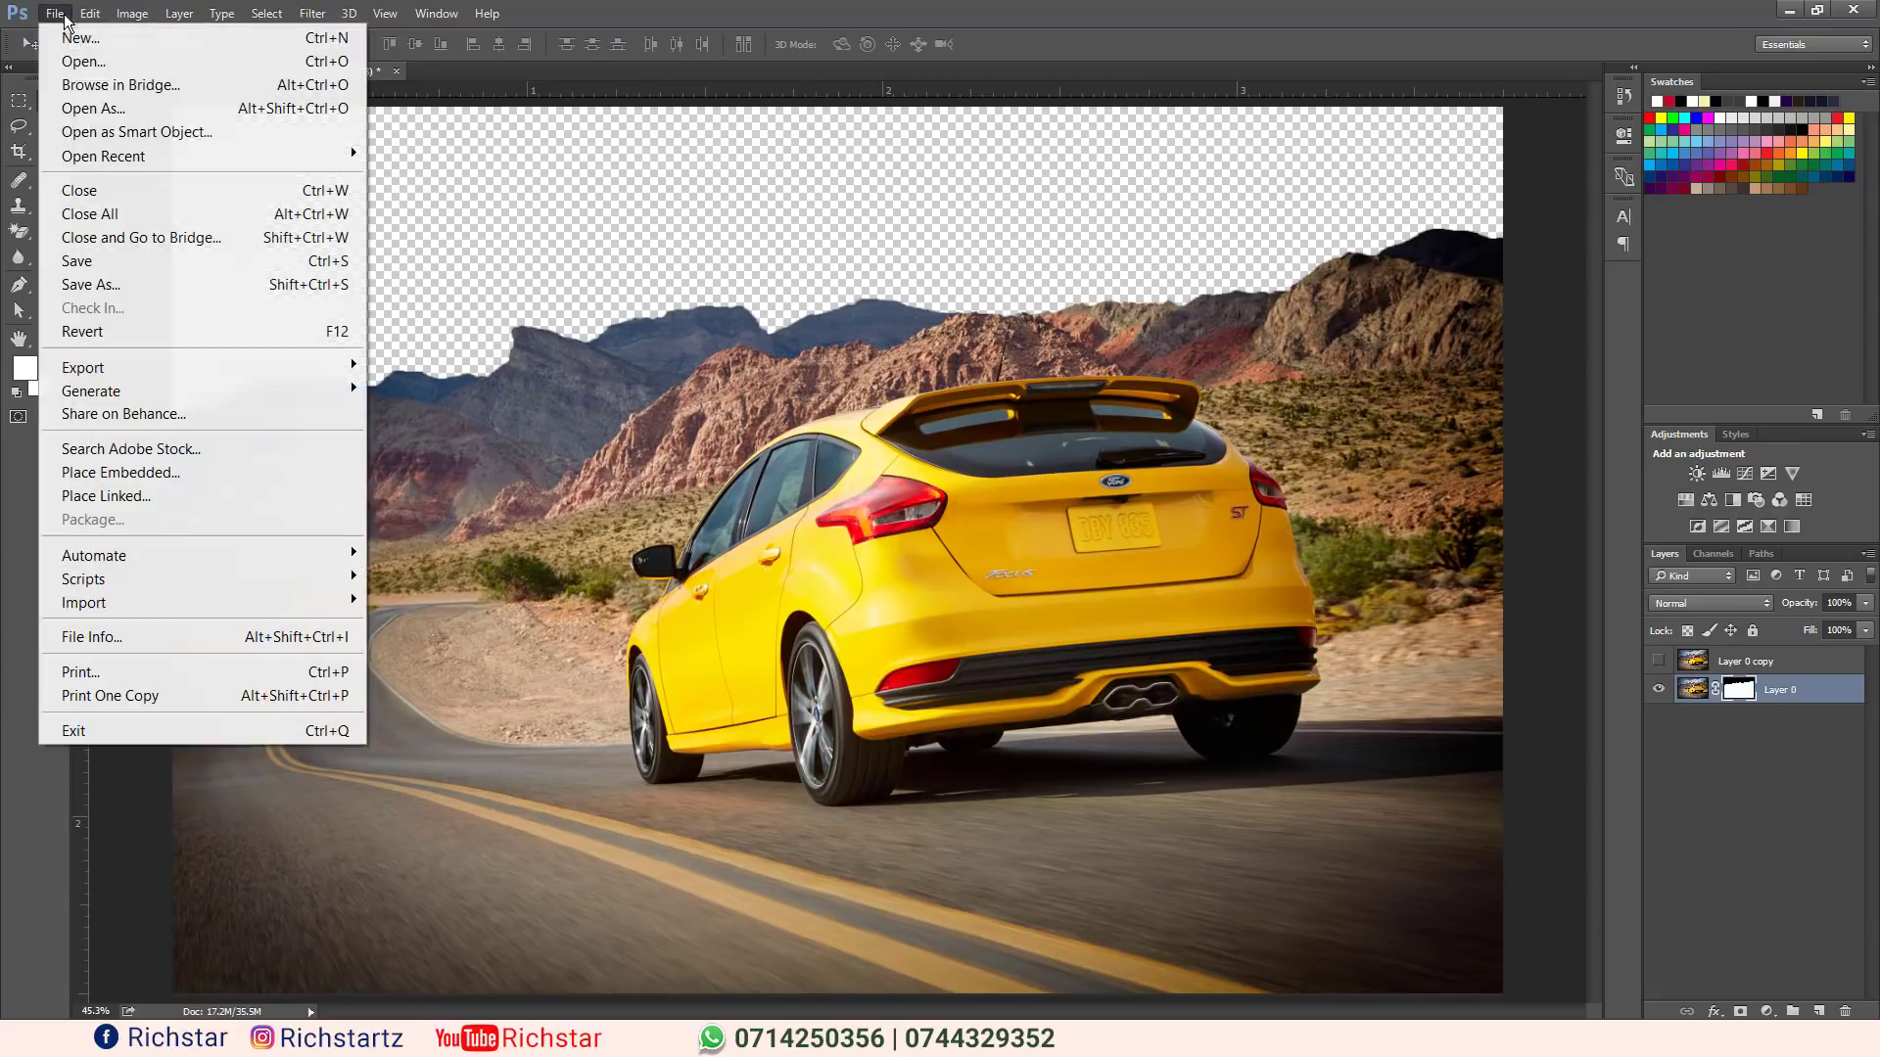
left_click(200, 492)
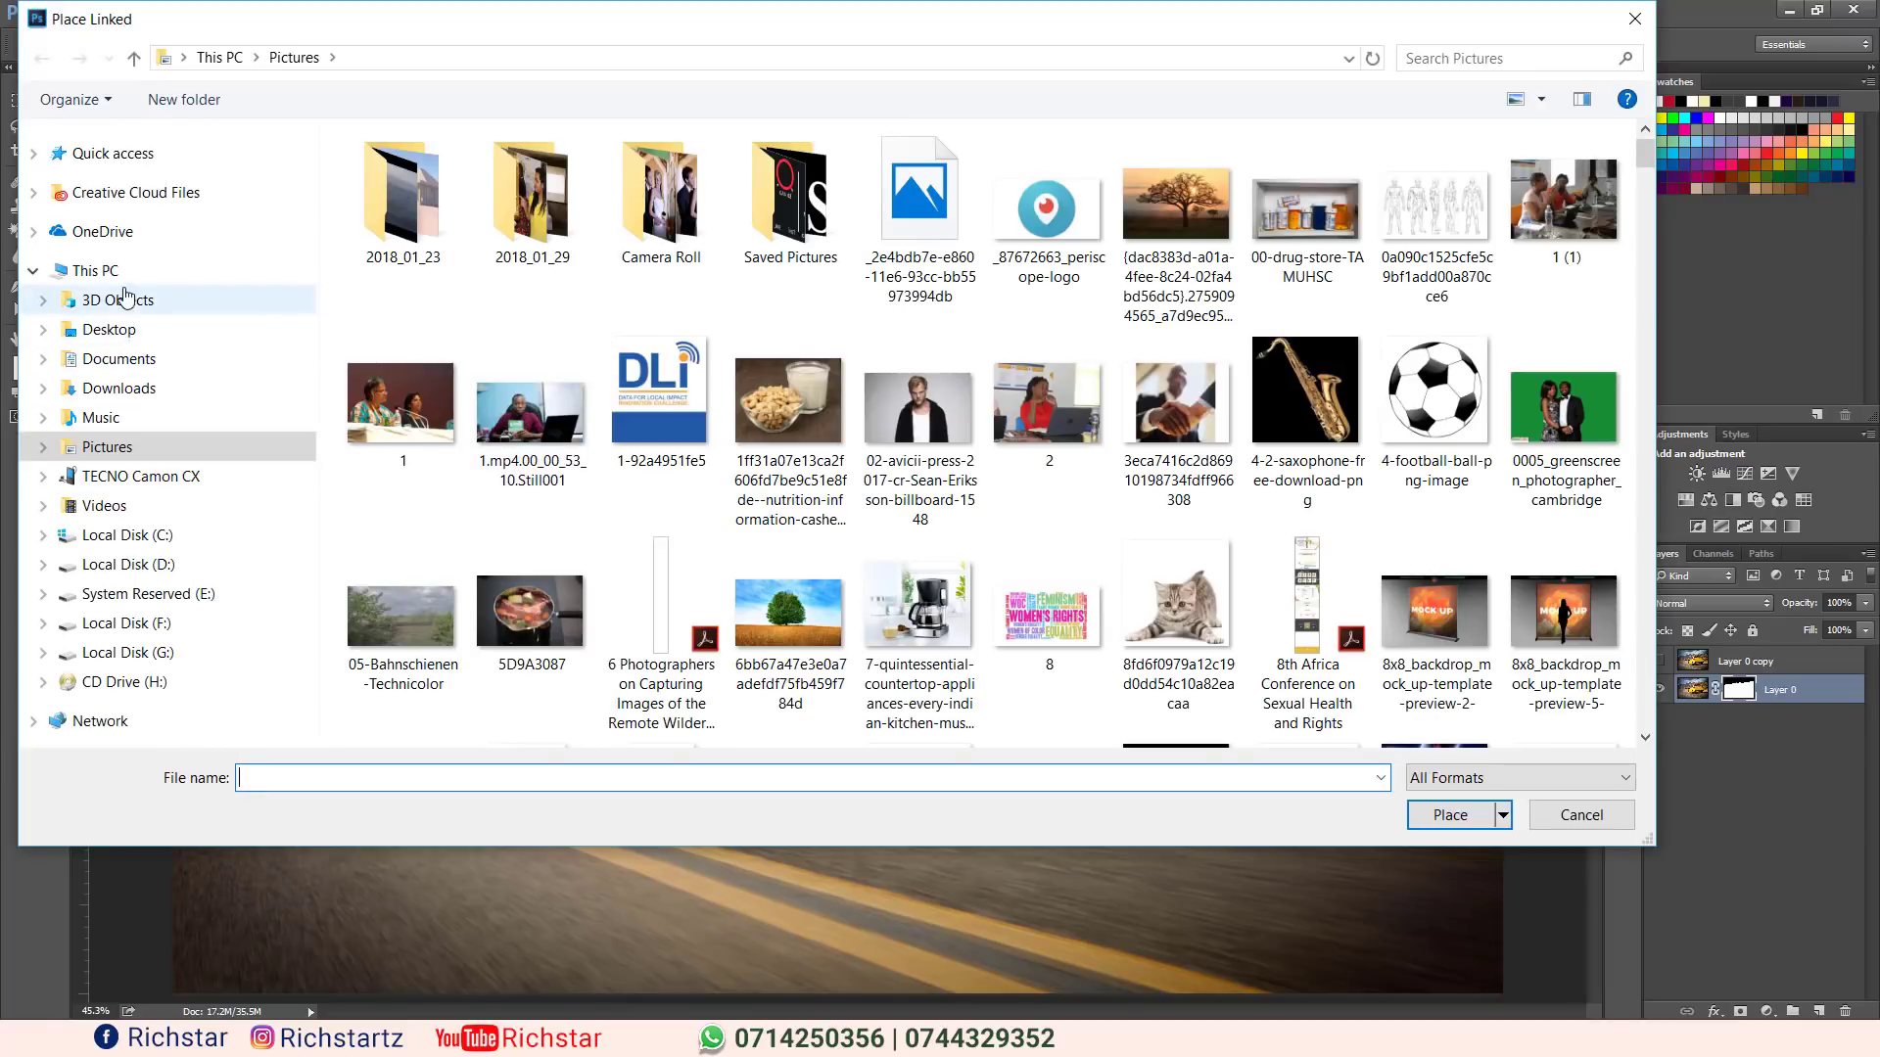
left_click(110, 154)
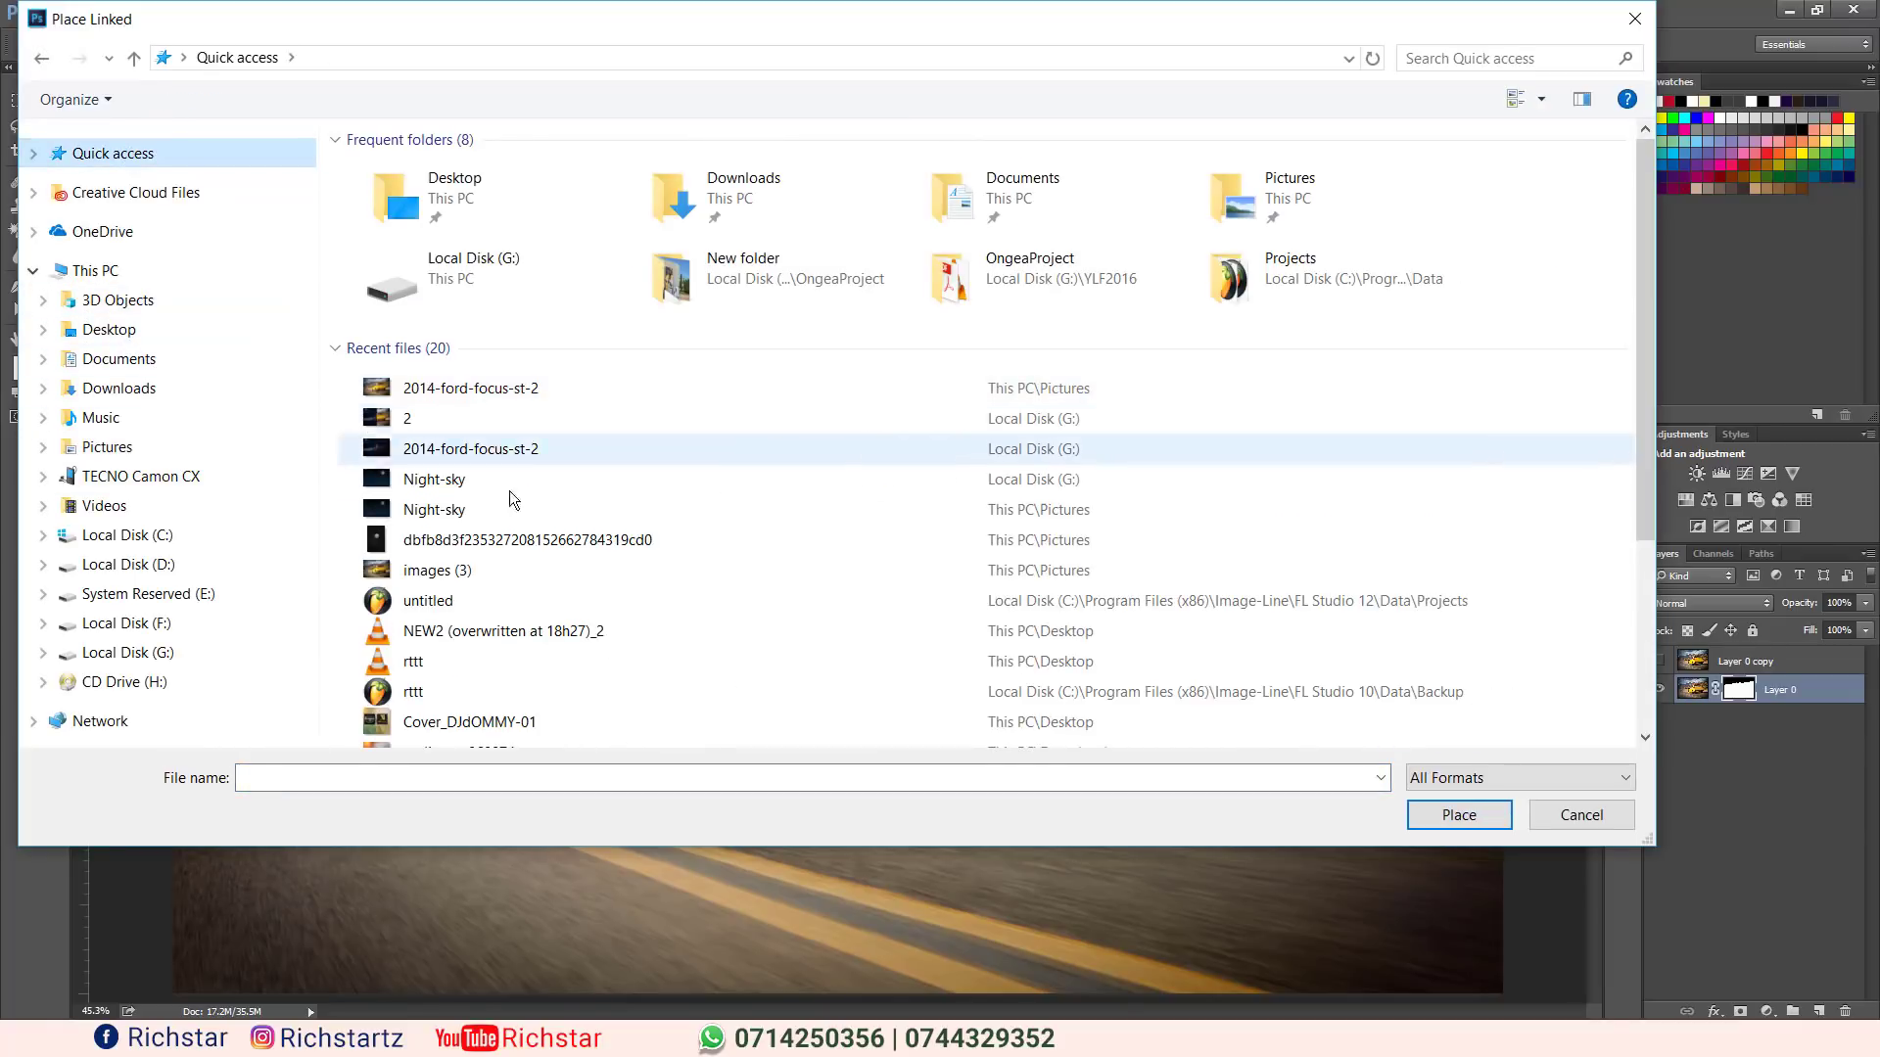
double_click(444, 479)
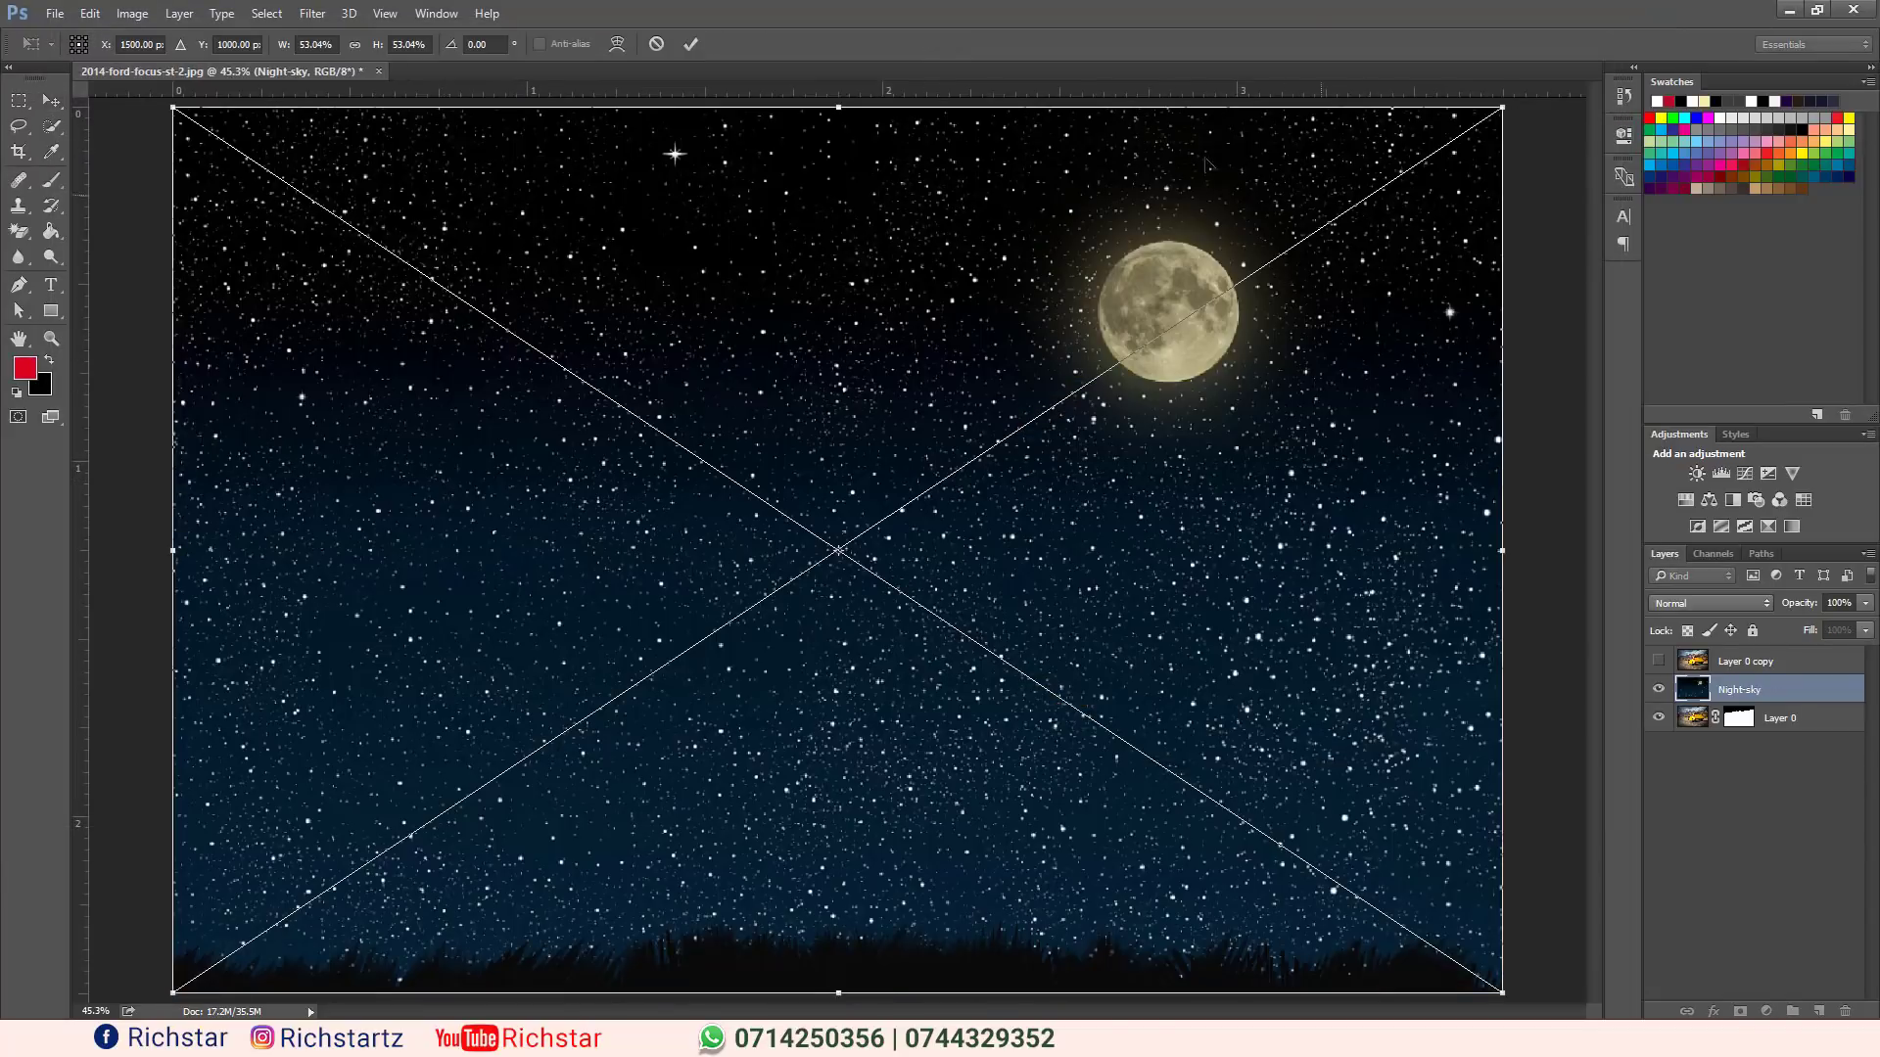
left_click(691, 44)
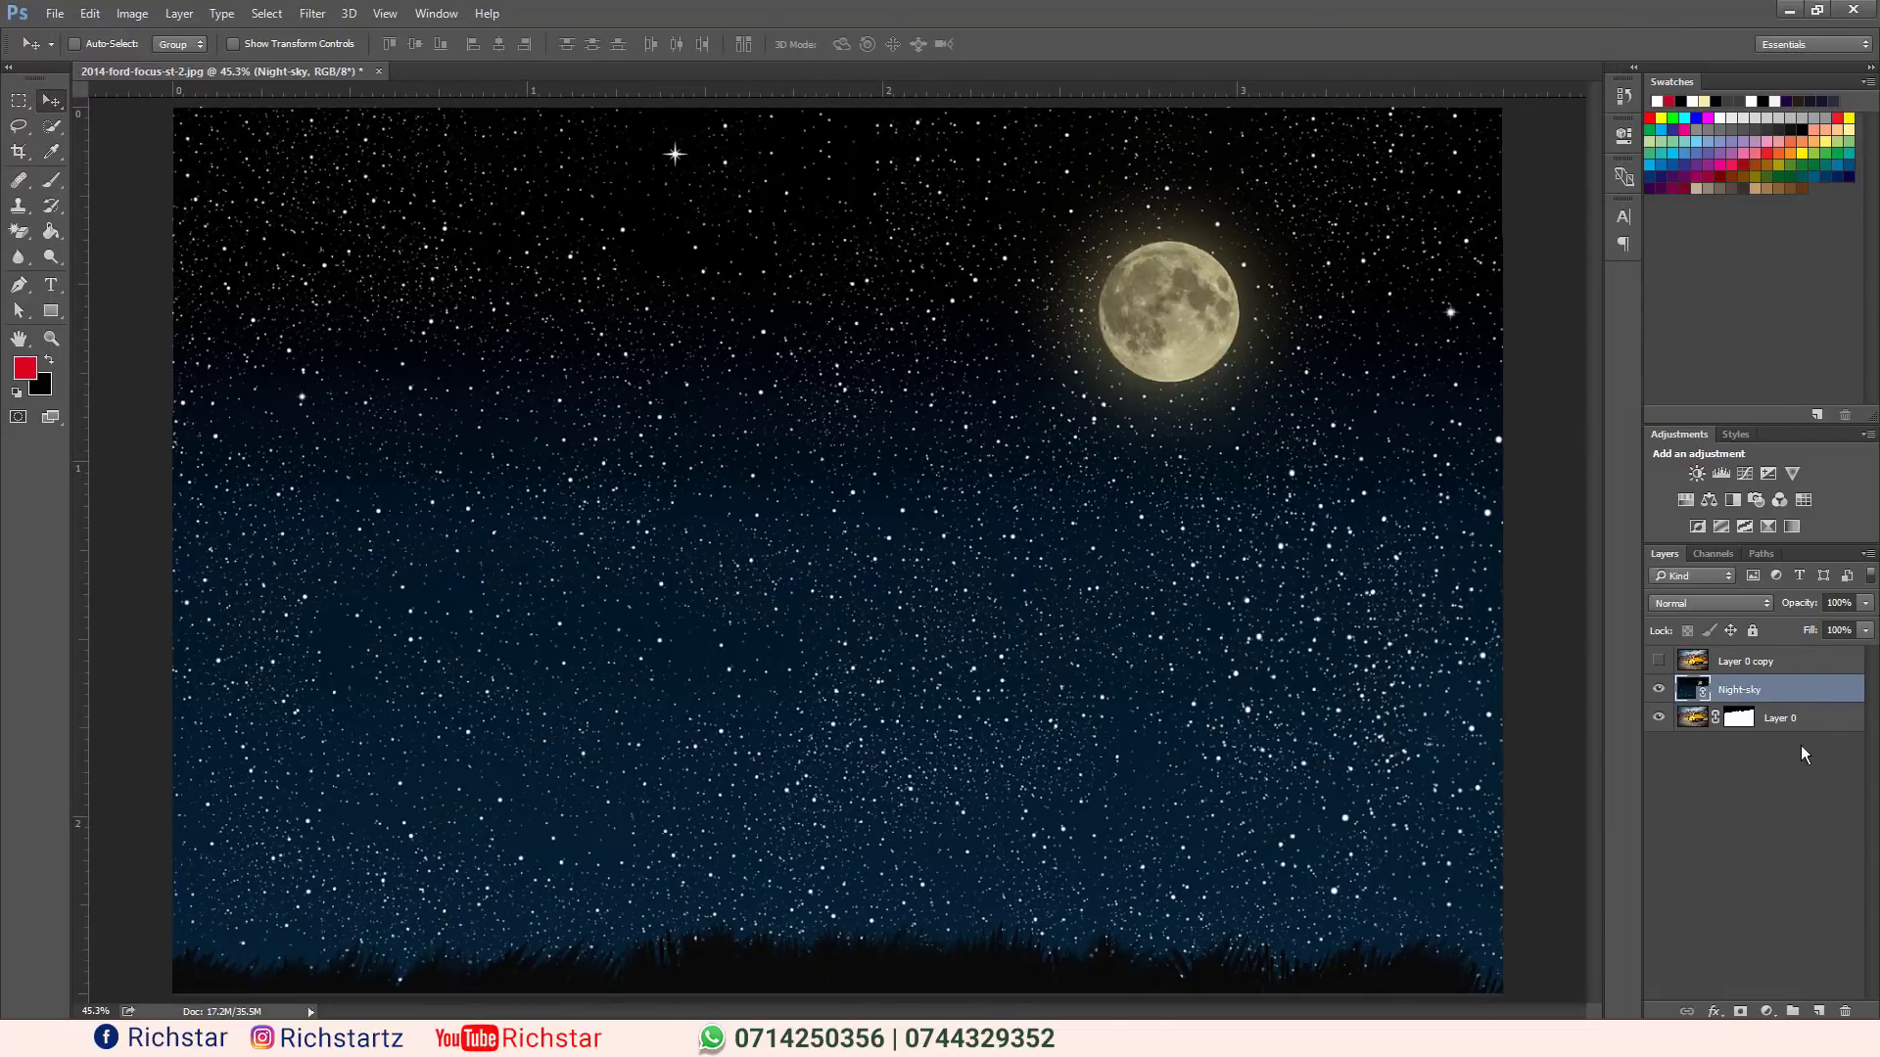
left_click_drag(1725, 692, 1725, 754)
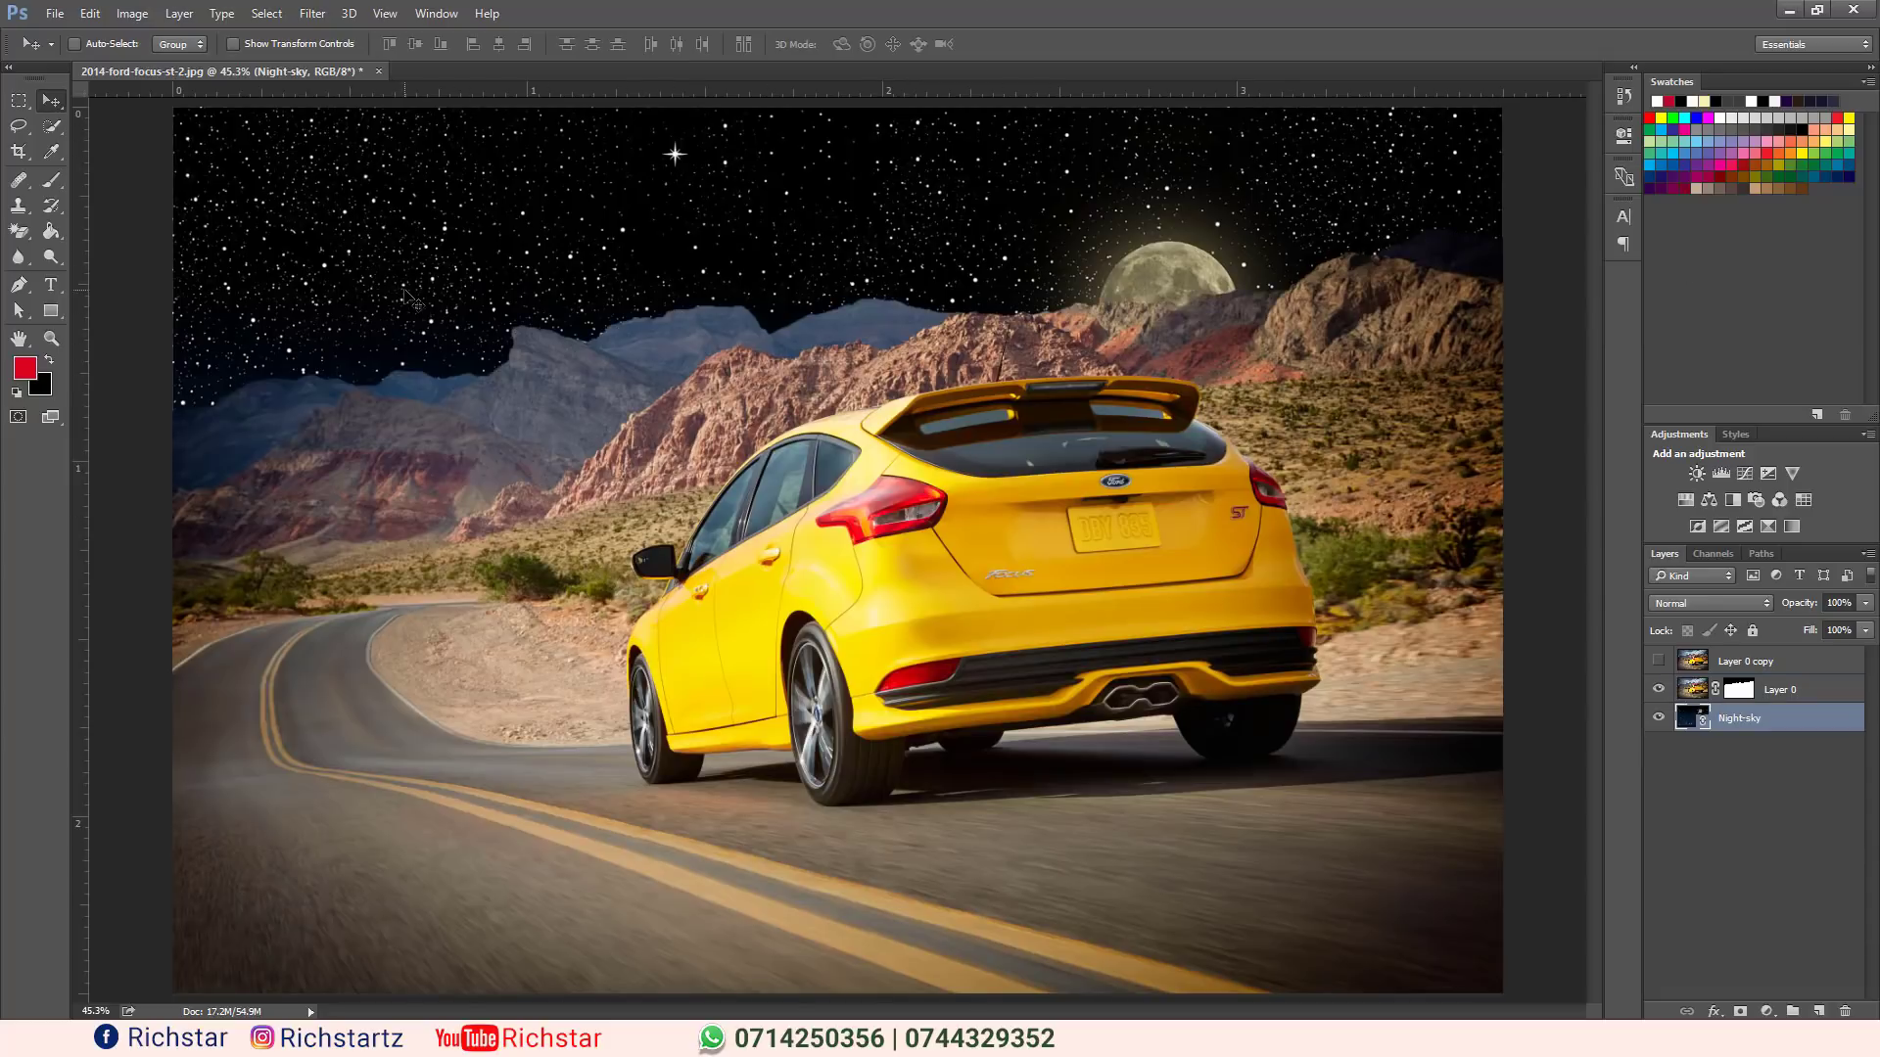
Scale the Night-sky layer to about 25% width and 24% height and position it over the right part of the sky.
left_click(234, 44)
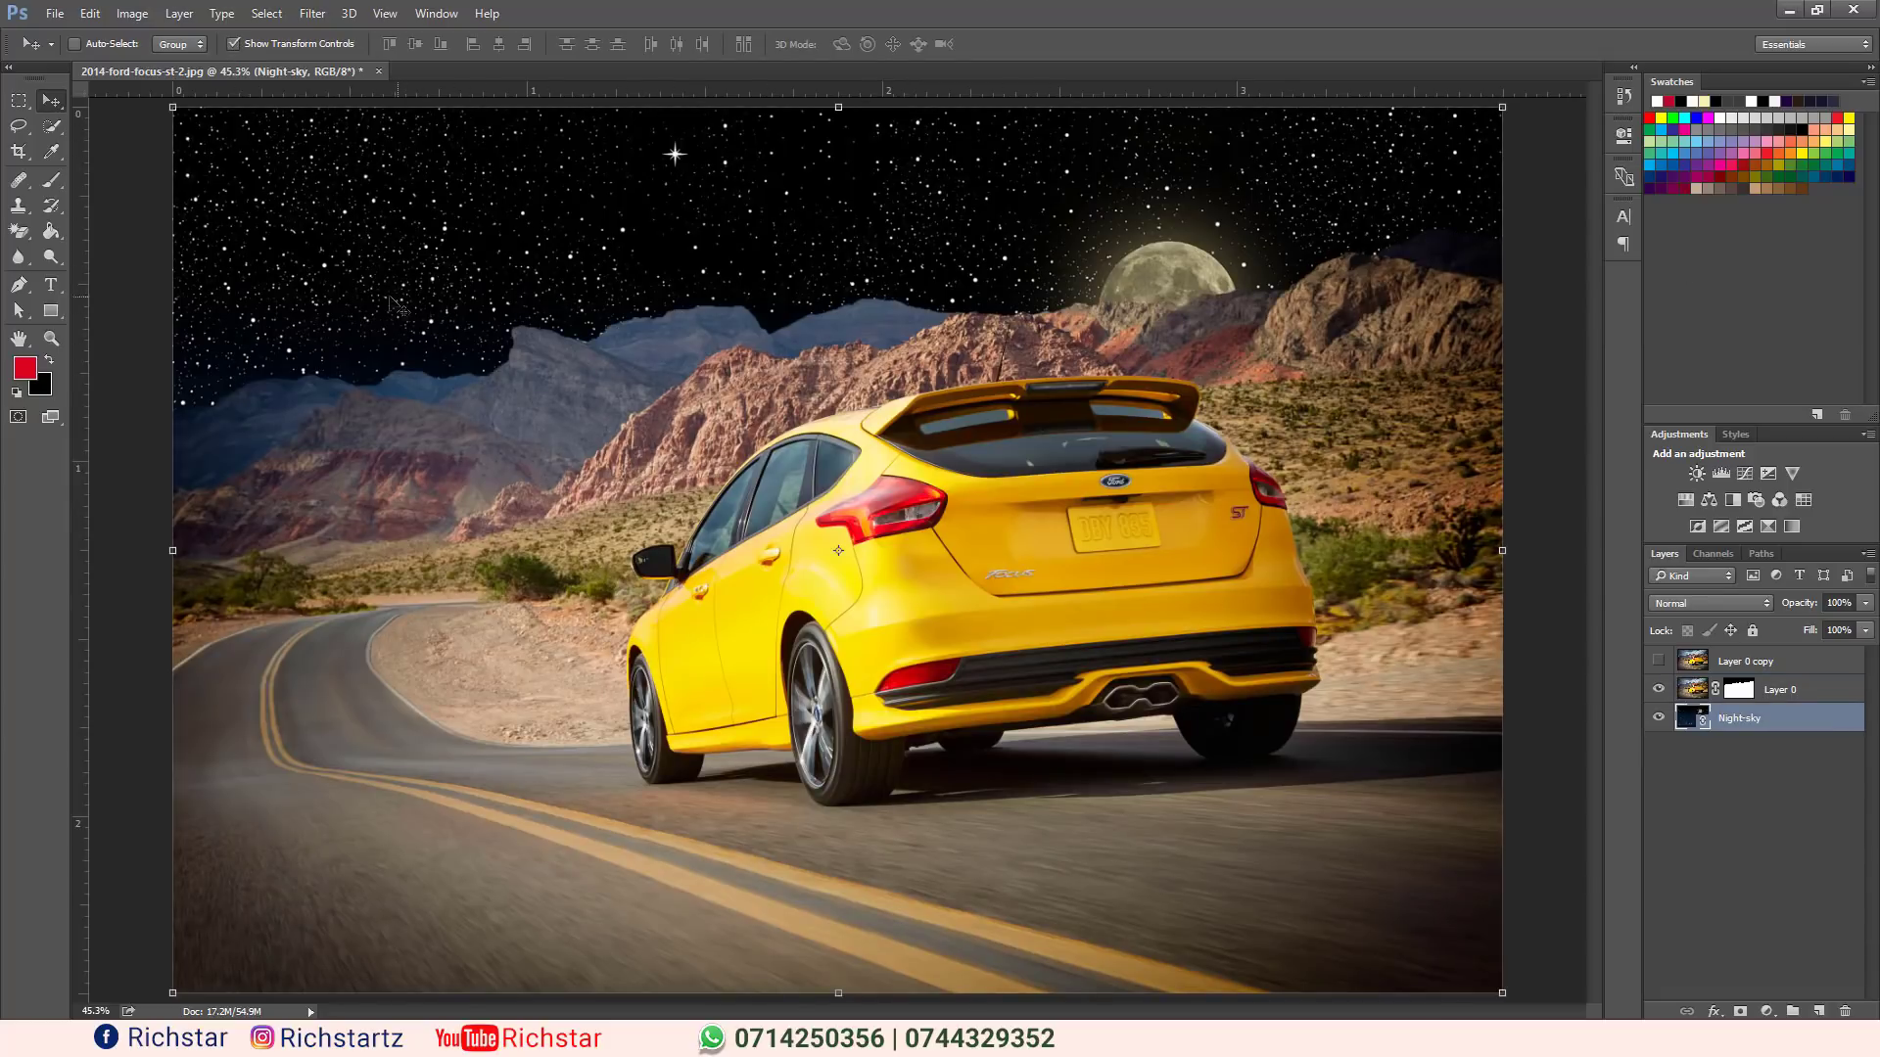
left_click_drag(173, 108, 723, 449)
left_click_drag(1236, 559, 1249, 208)
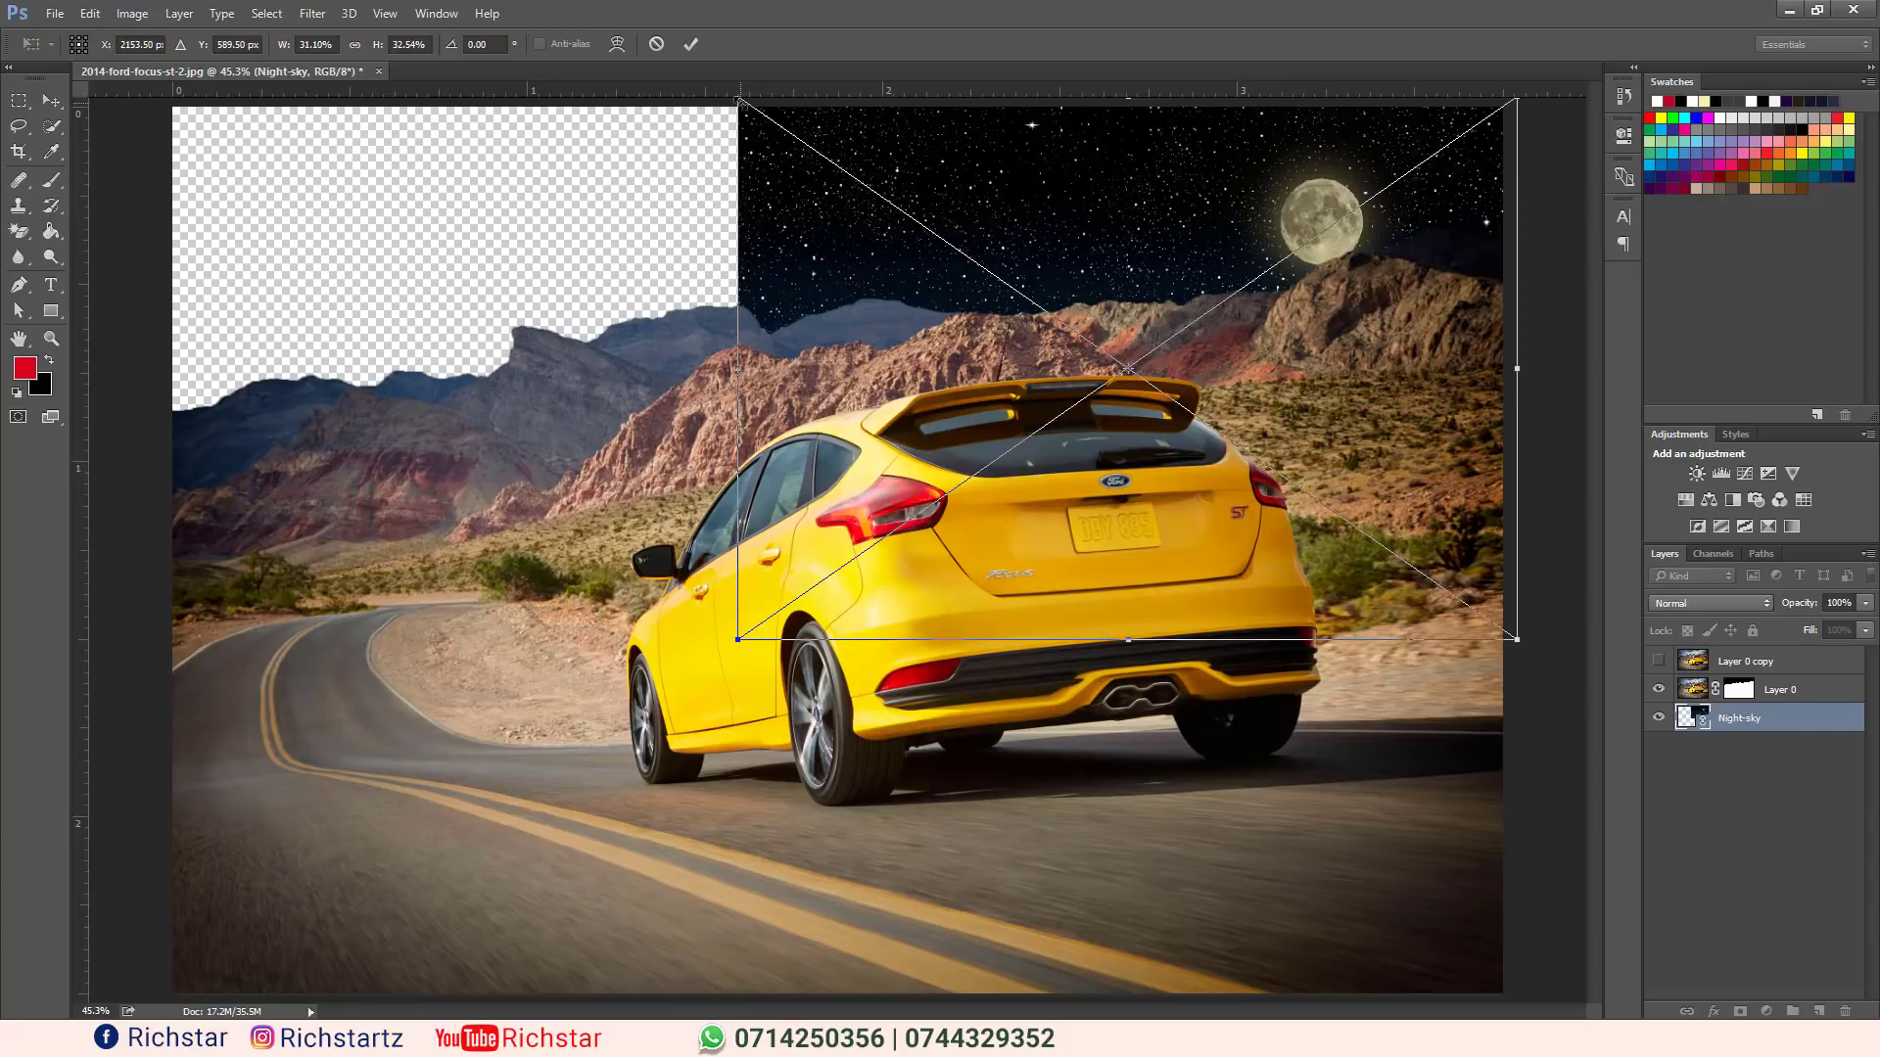
left_click_drag(738, 99, 889, 239)
left_click_drag(1253, 307, 1238, 135)
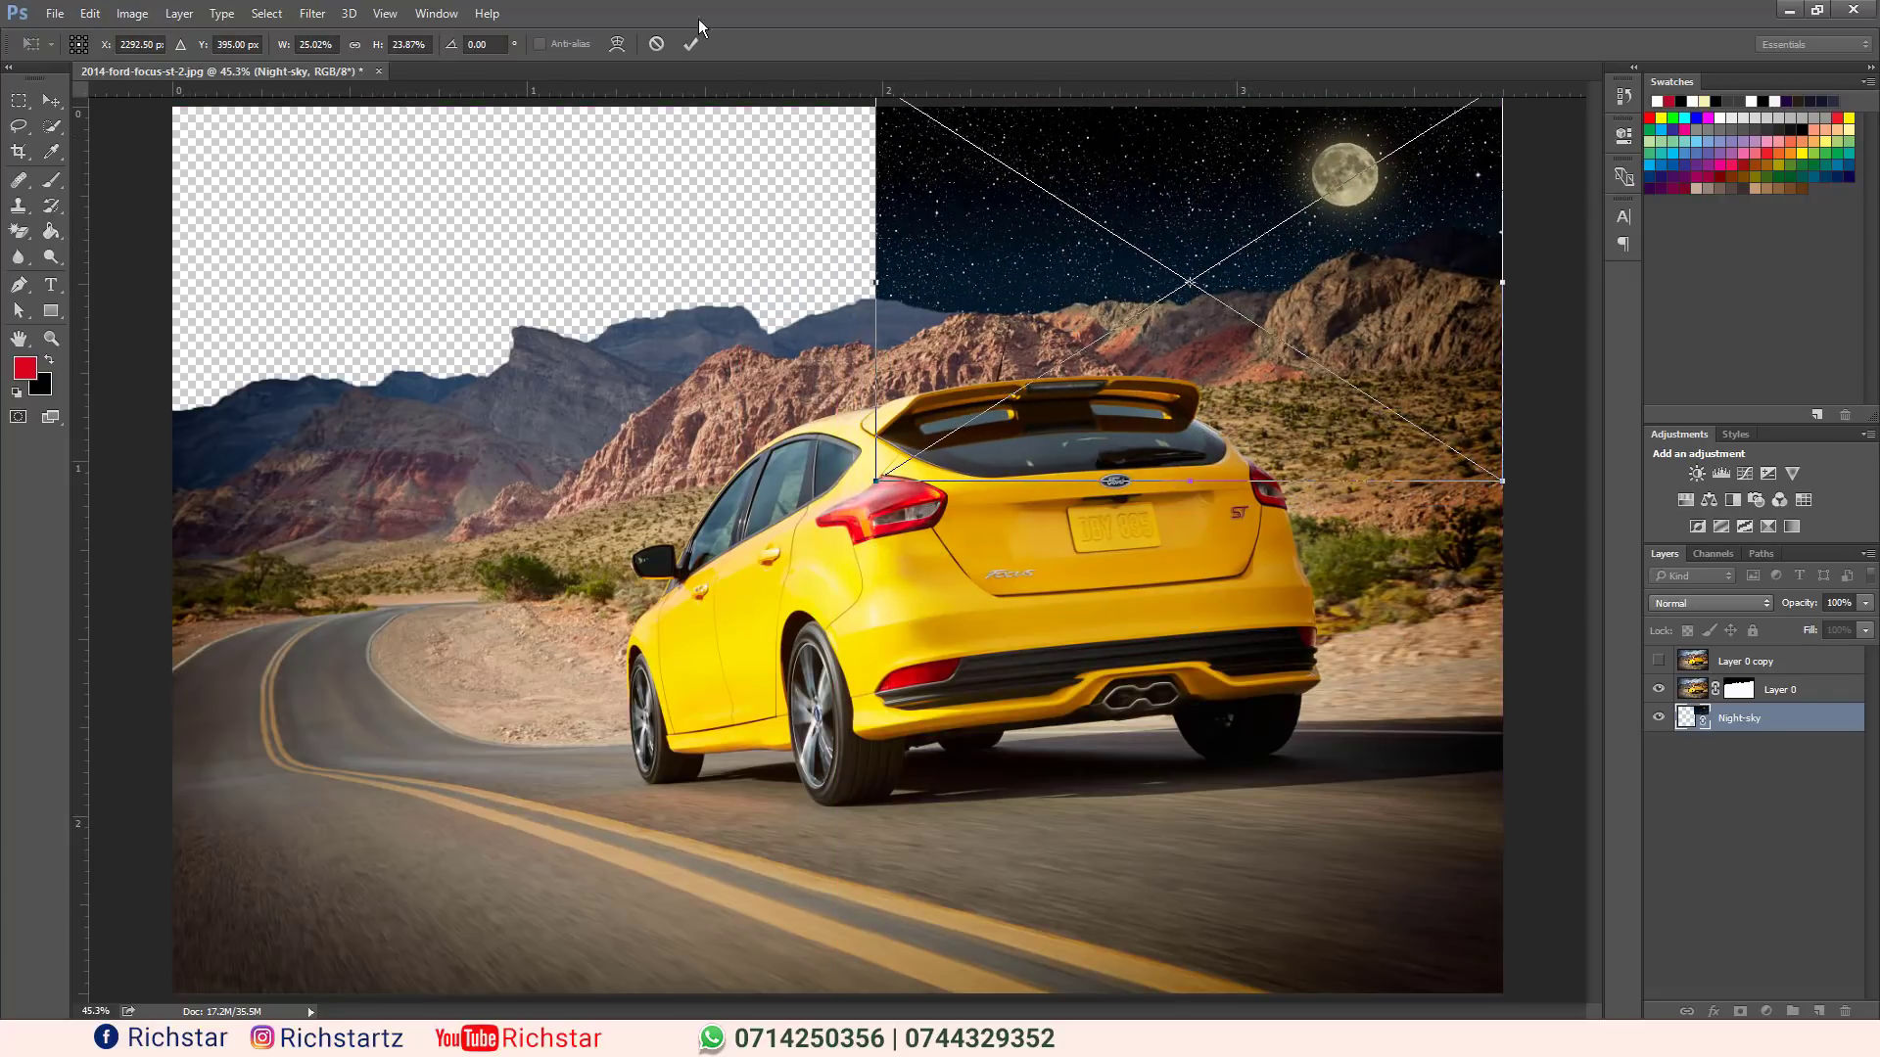
left_click(689, 43)
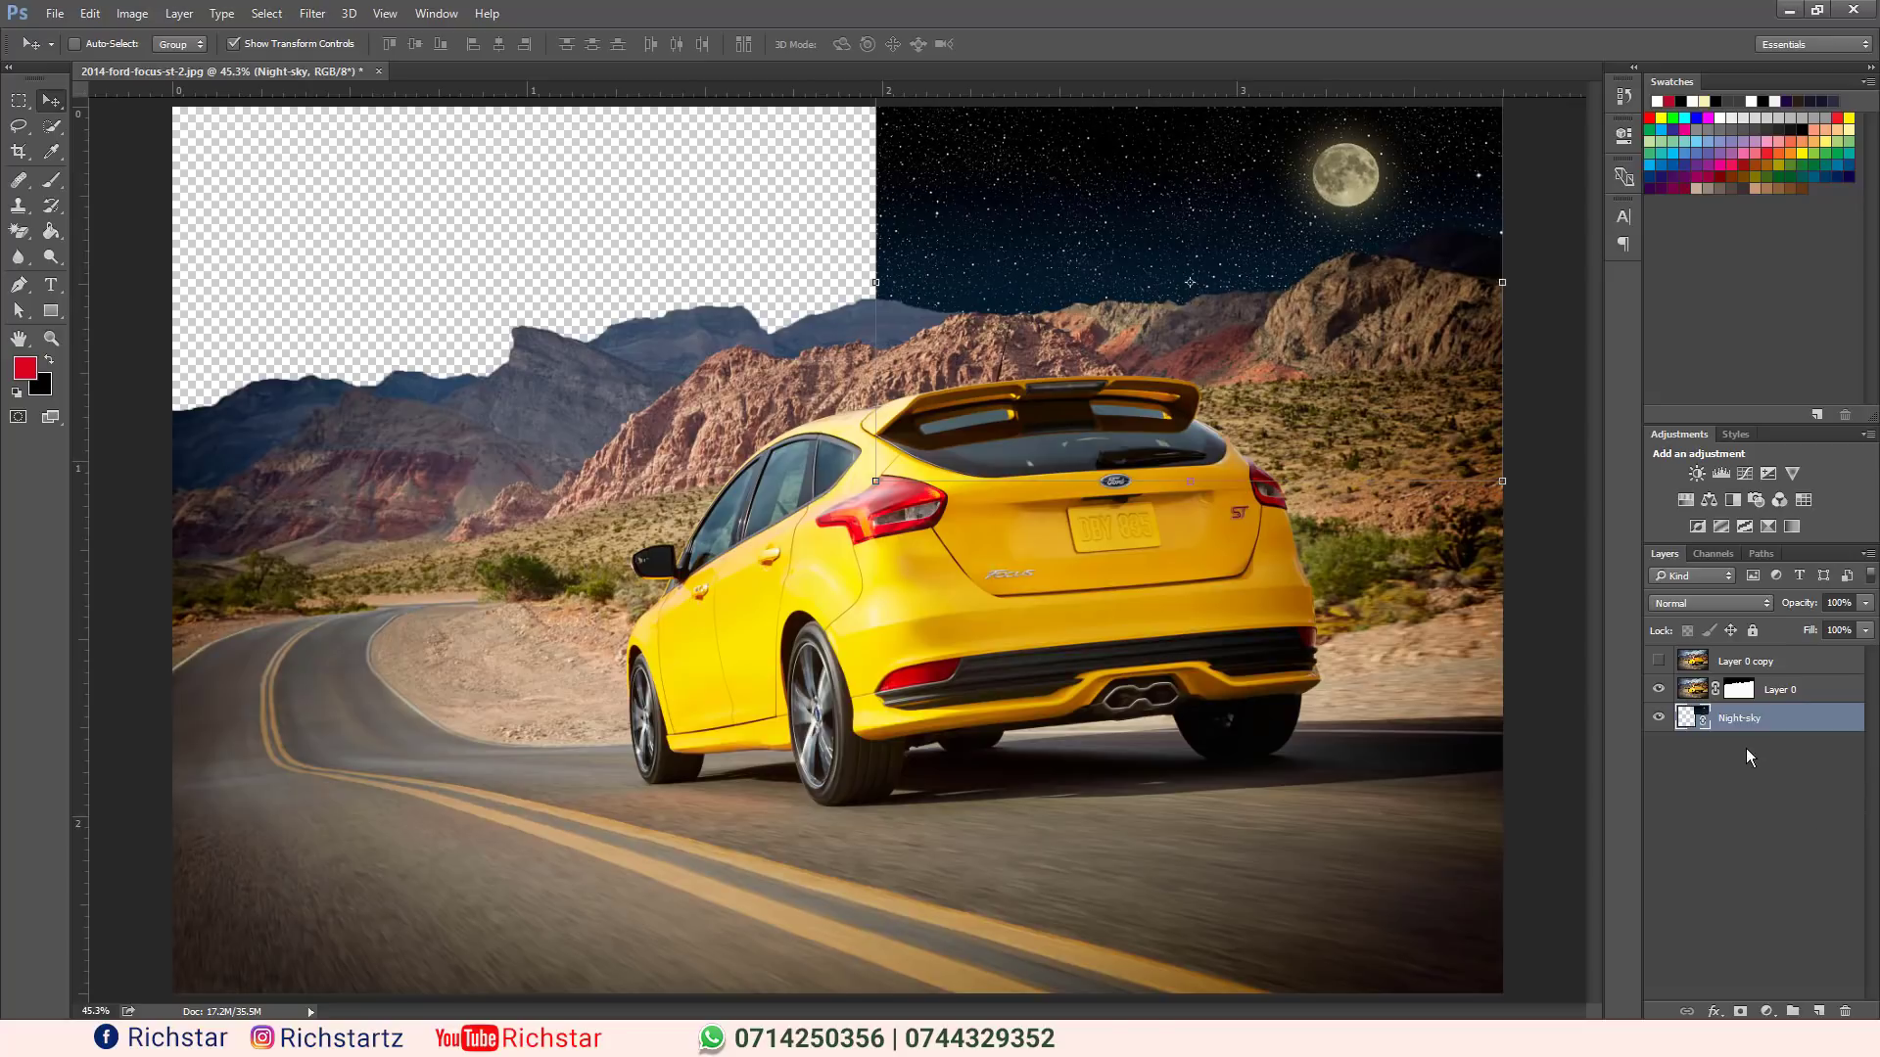
Duplicate the Night-sky layer and move the duplicate directly left of the original.
left_click_drag(1742, 720, 1819, 1008)
left_click_drag(1216, 207, 588, 232)
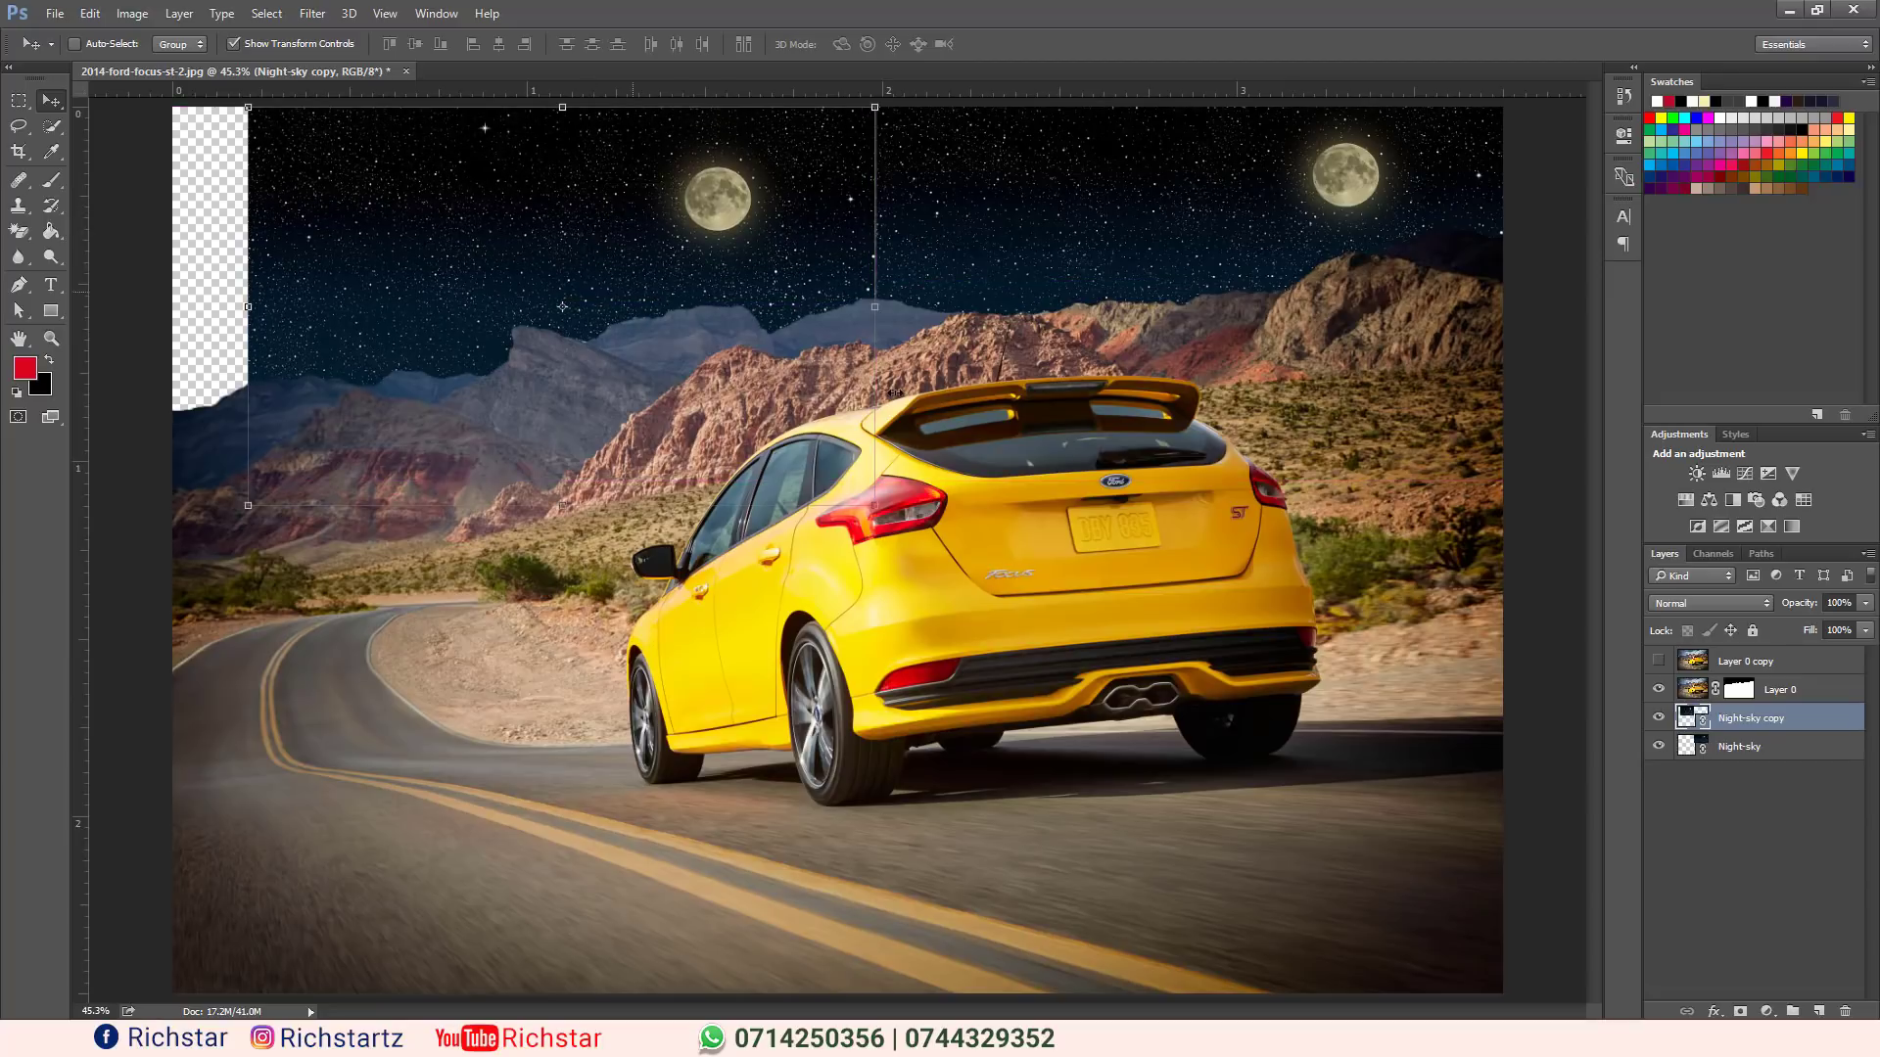
Scale both night-sky layers together to about 107% to fill the sky's width, and shift them up to the image's upper edge.
left_click(1753, 746, "ctrl")
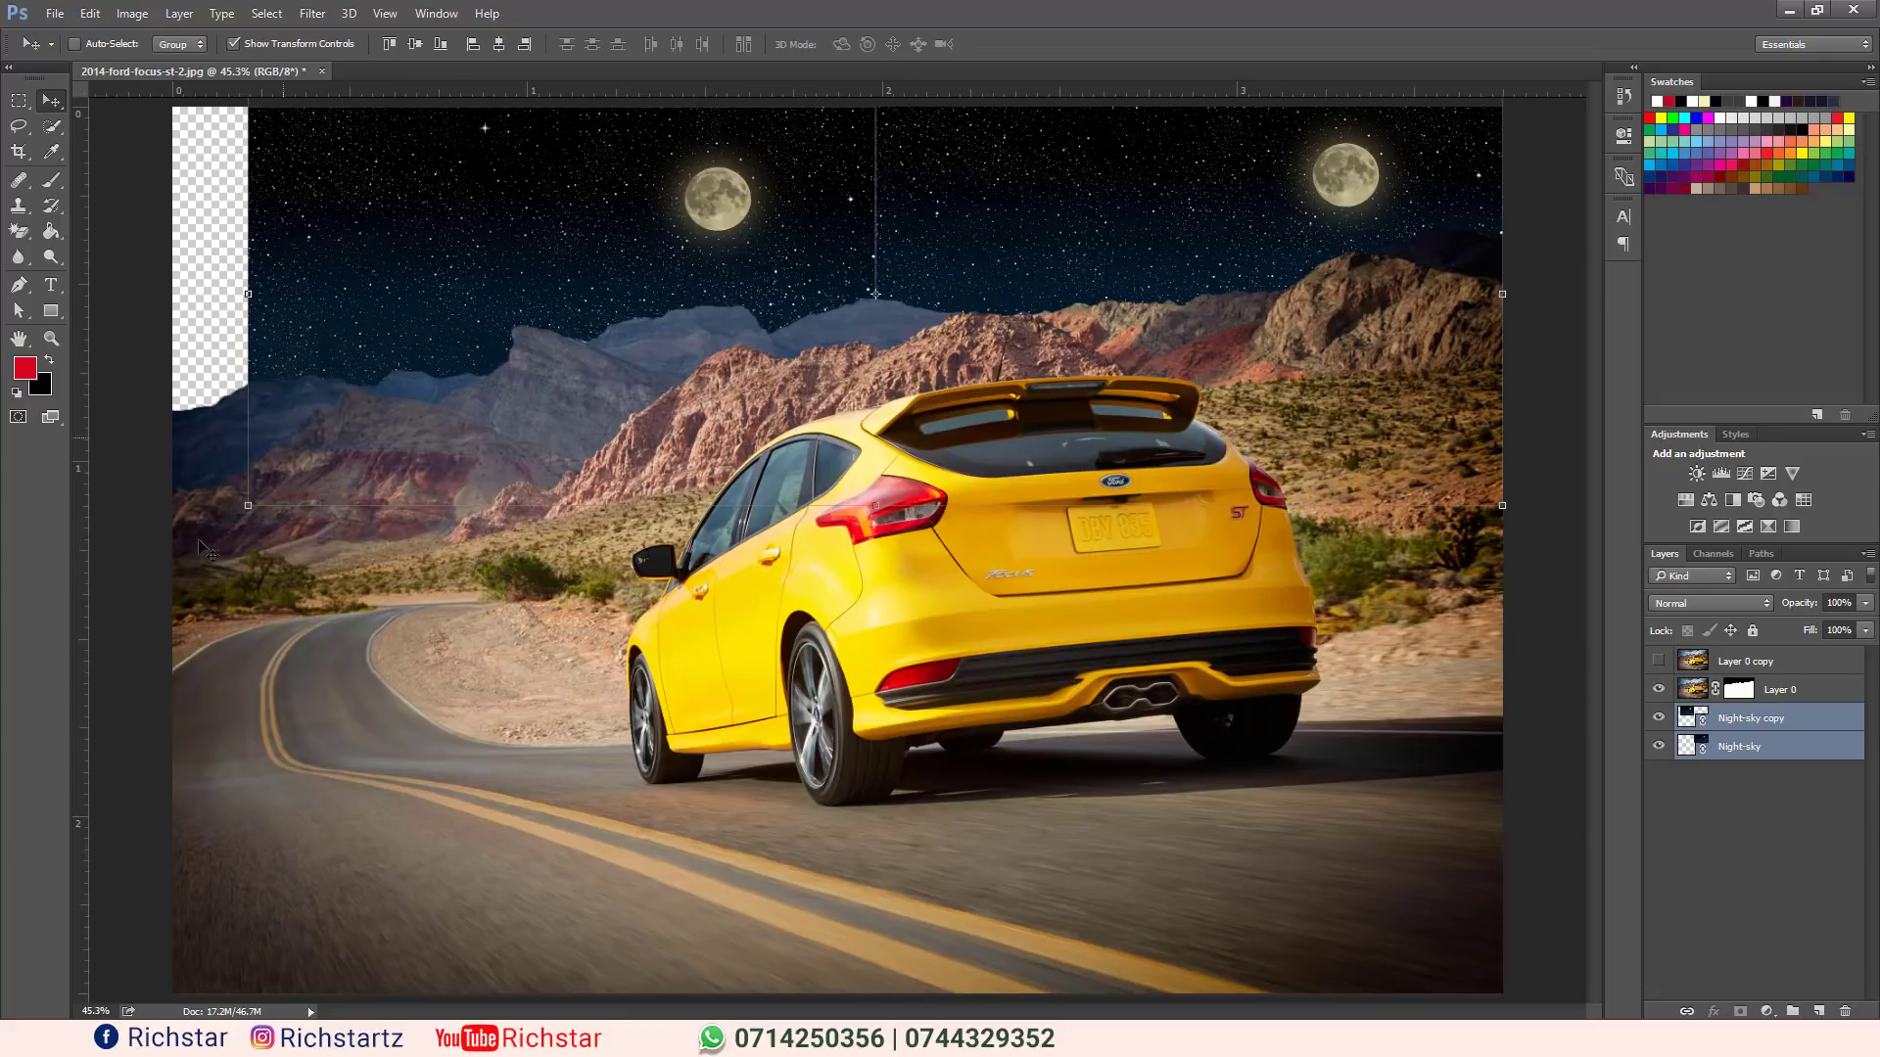
left_click_drag(249, 508, 174, 536)
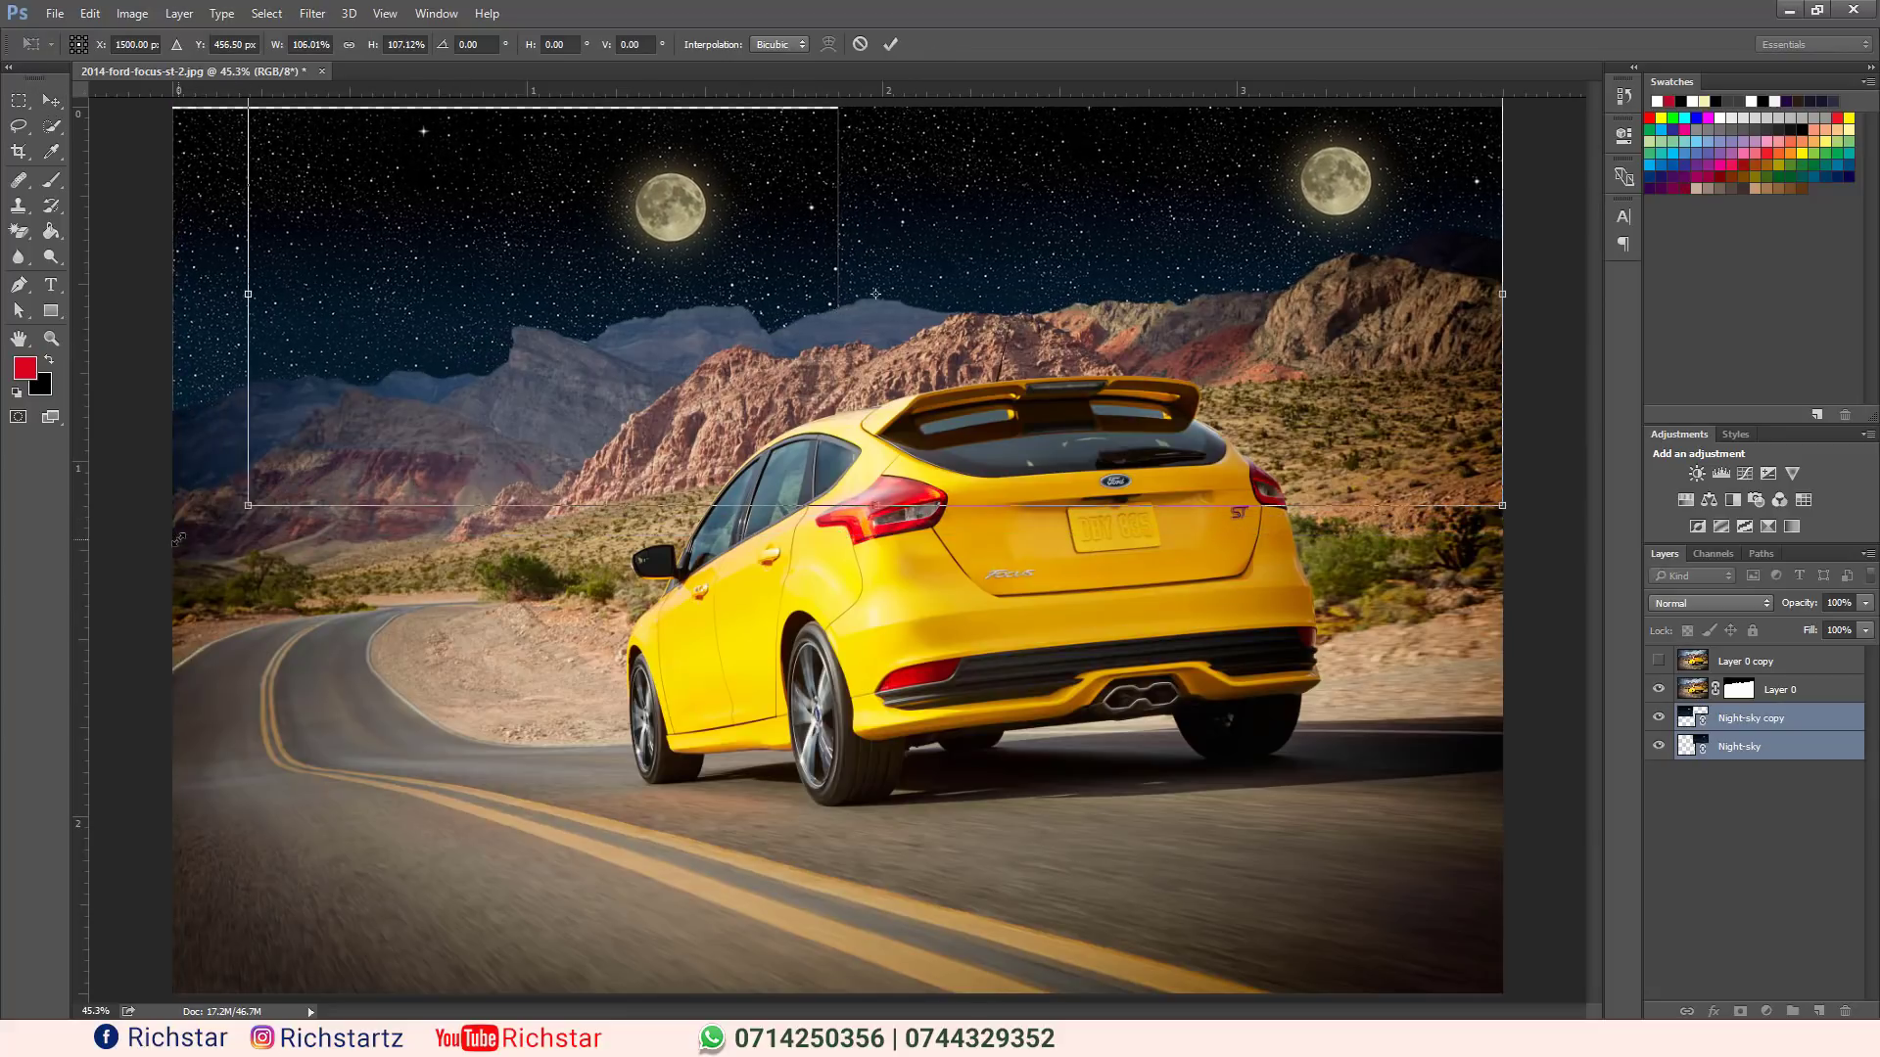
key("ctrl+z")
left_click_drag(250, 508, 173, 551)
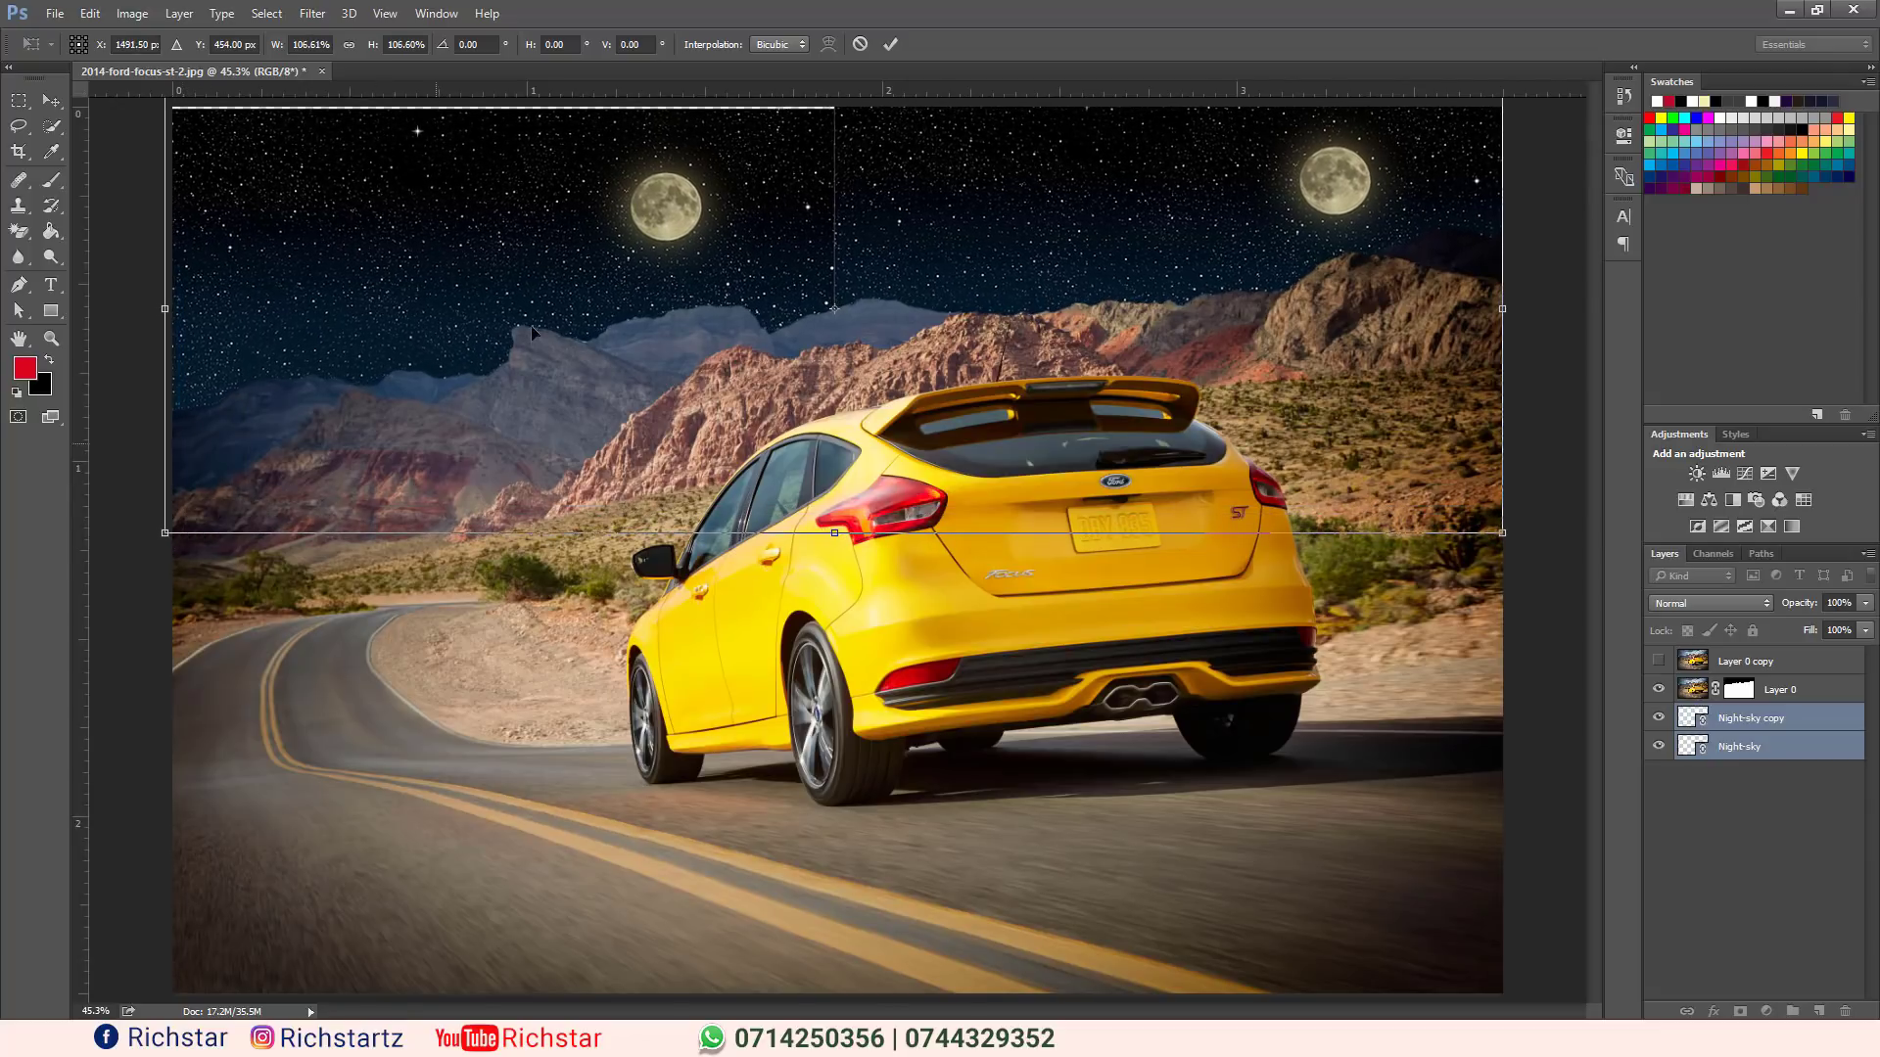
left_click(889, 43)
left_click_drag(738, 229, 738, 223)
left_click(1773, 784)
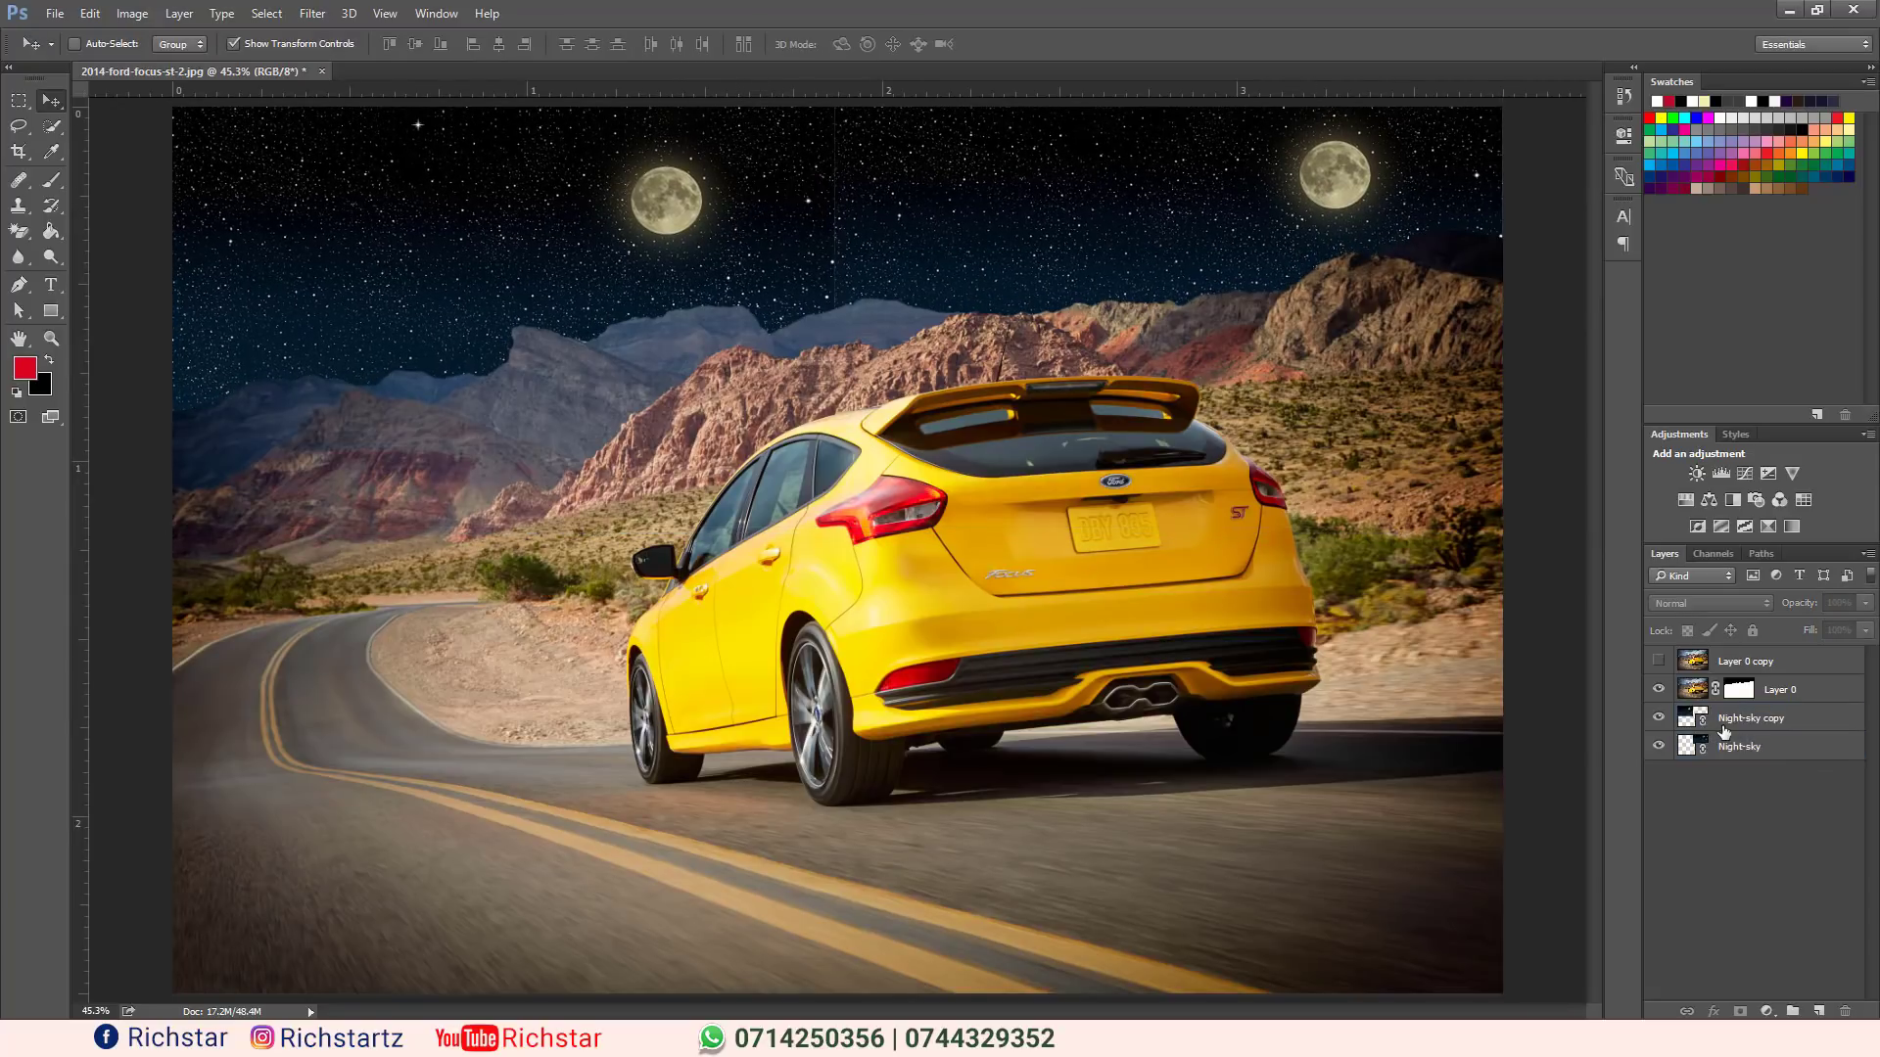
Flip the original Night-sky layer horizontally so it mirrors its duplicate.
left_click(1726, 754)
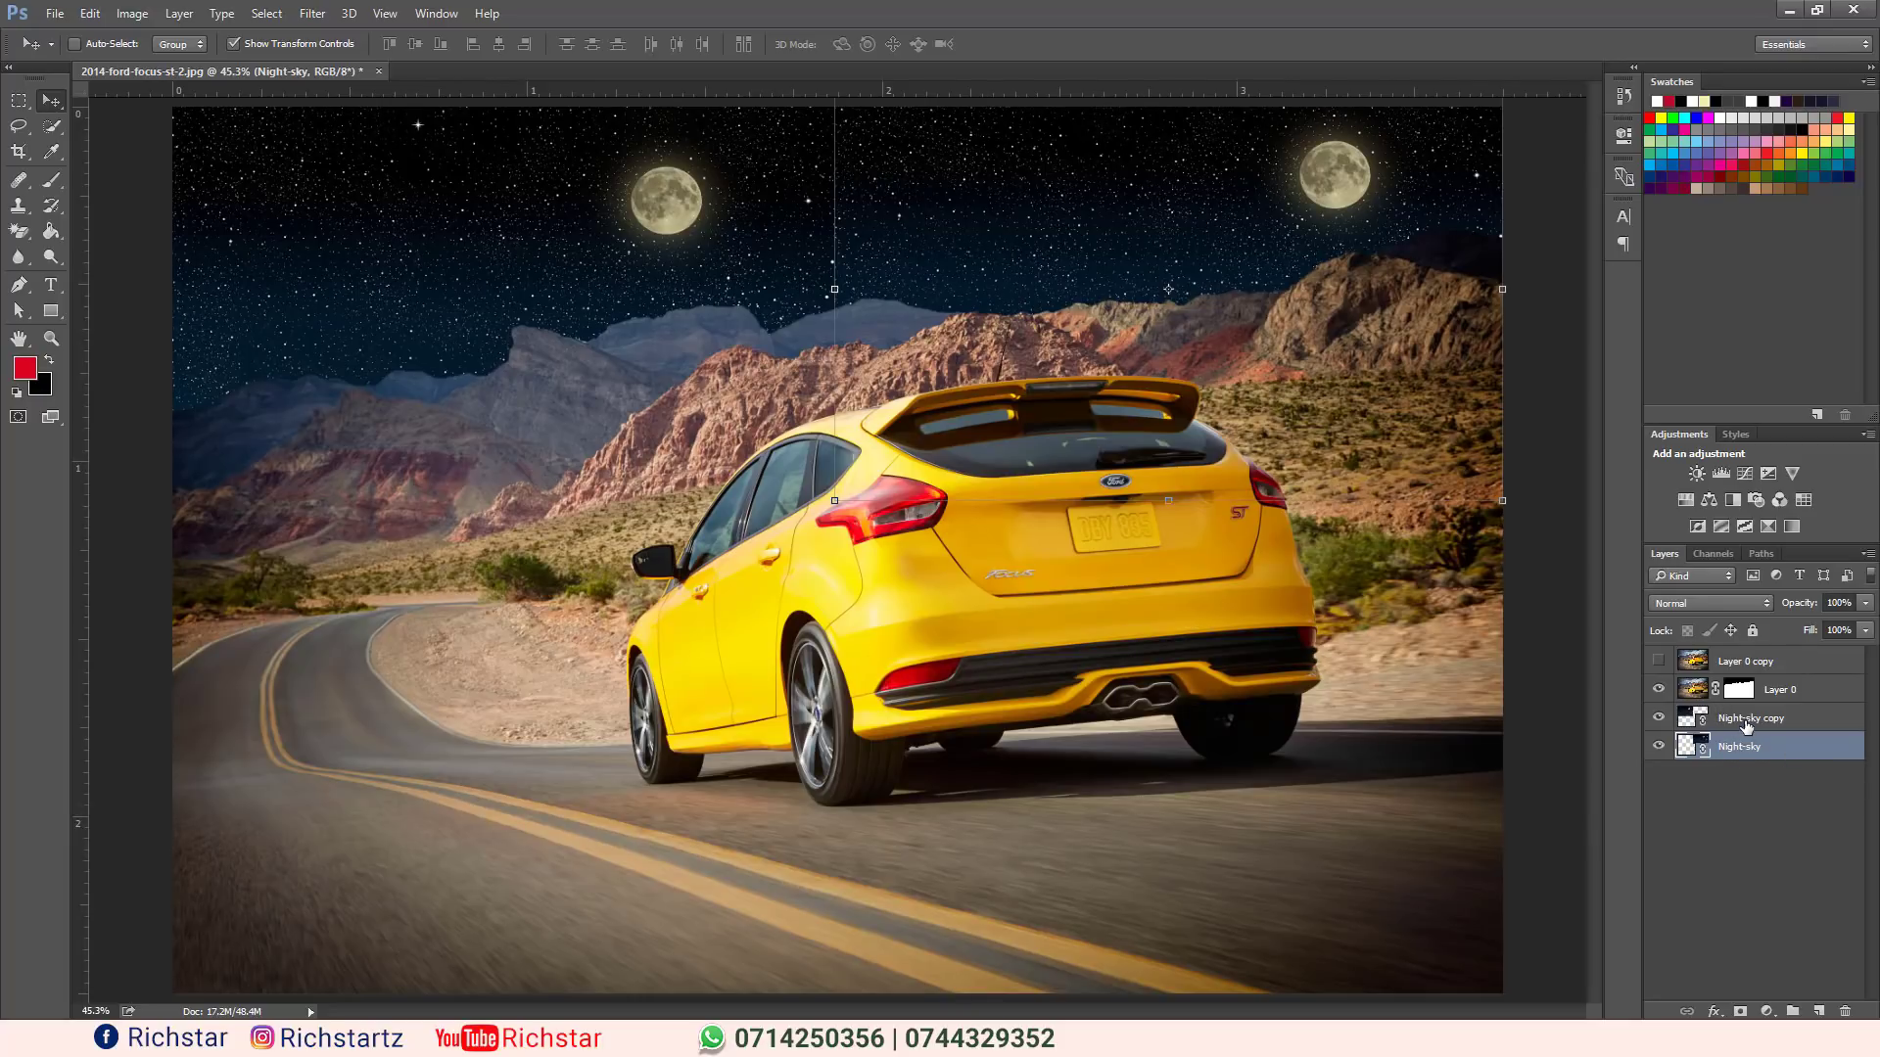
left_click(132, 14)
mouse_move(98, 14)
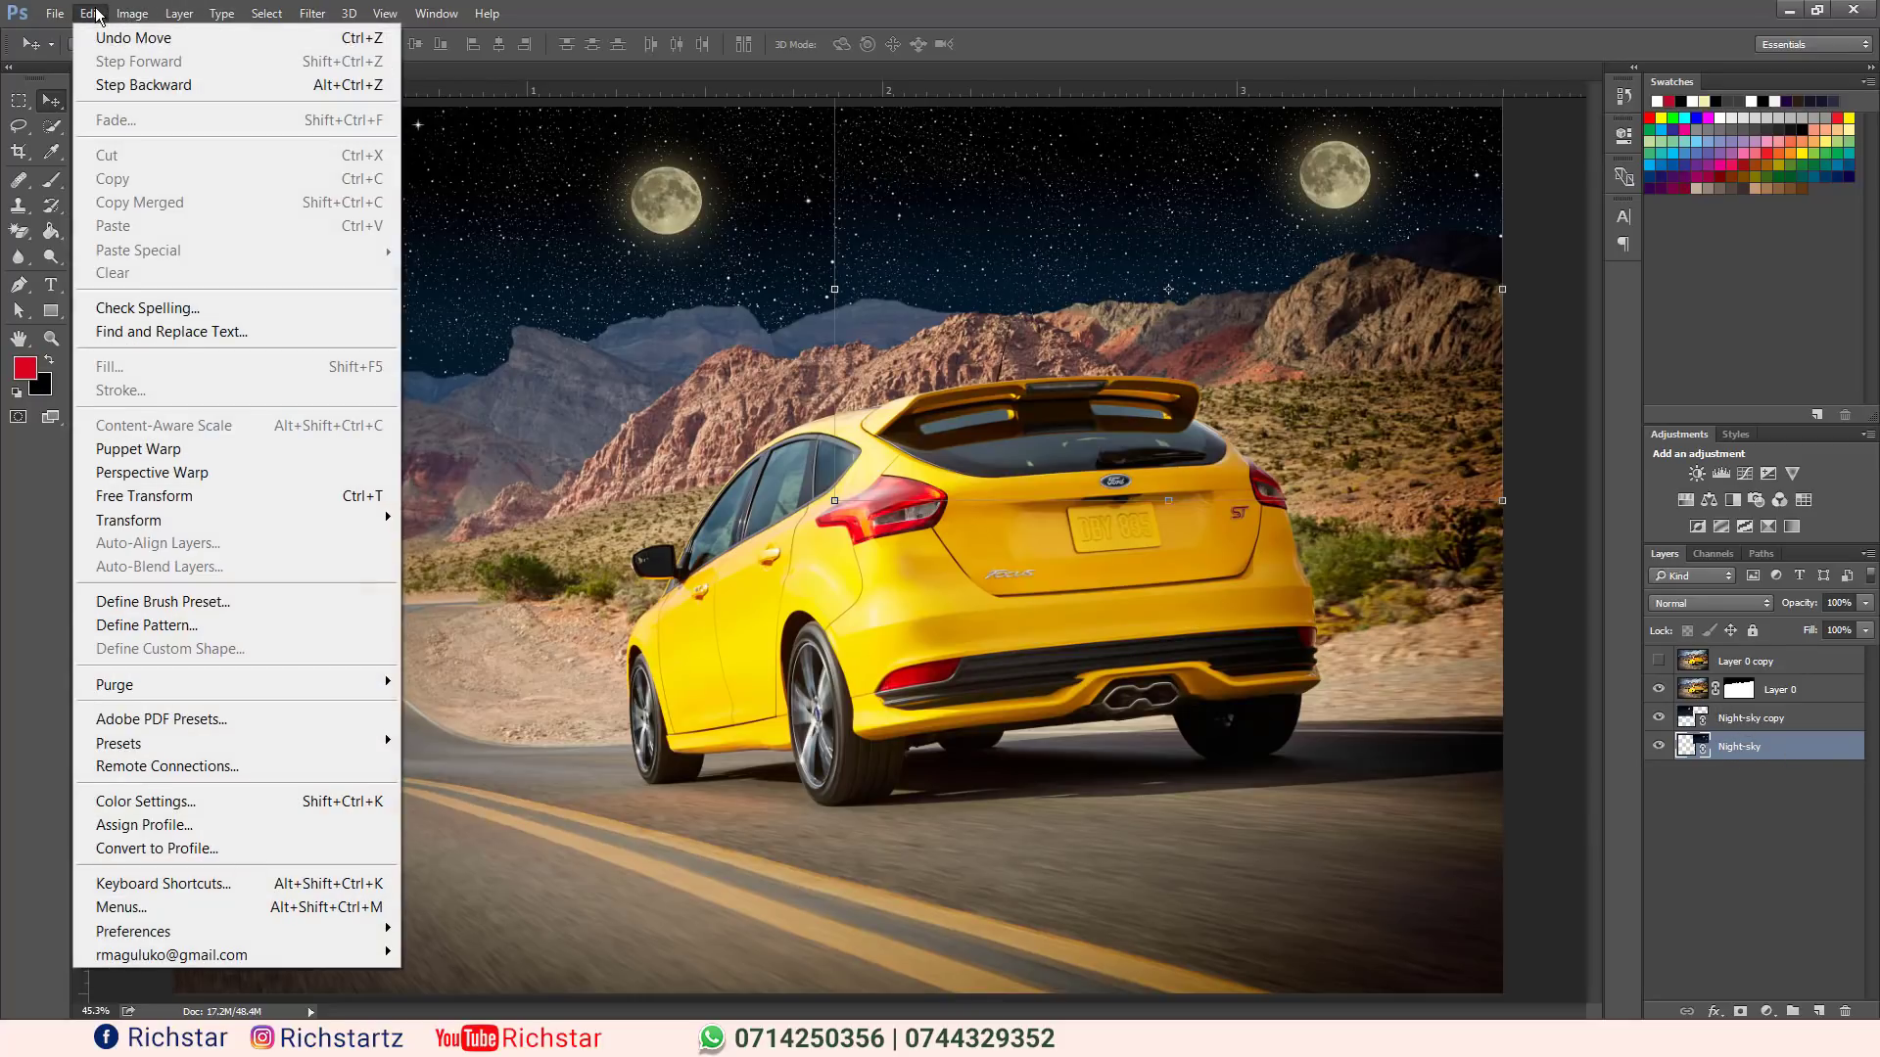
mouse_move(272, 520)
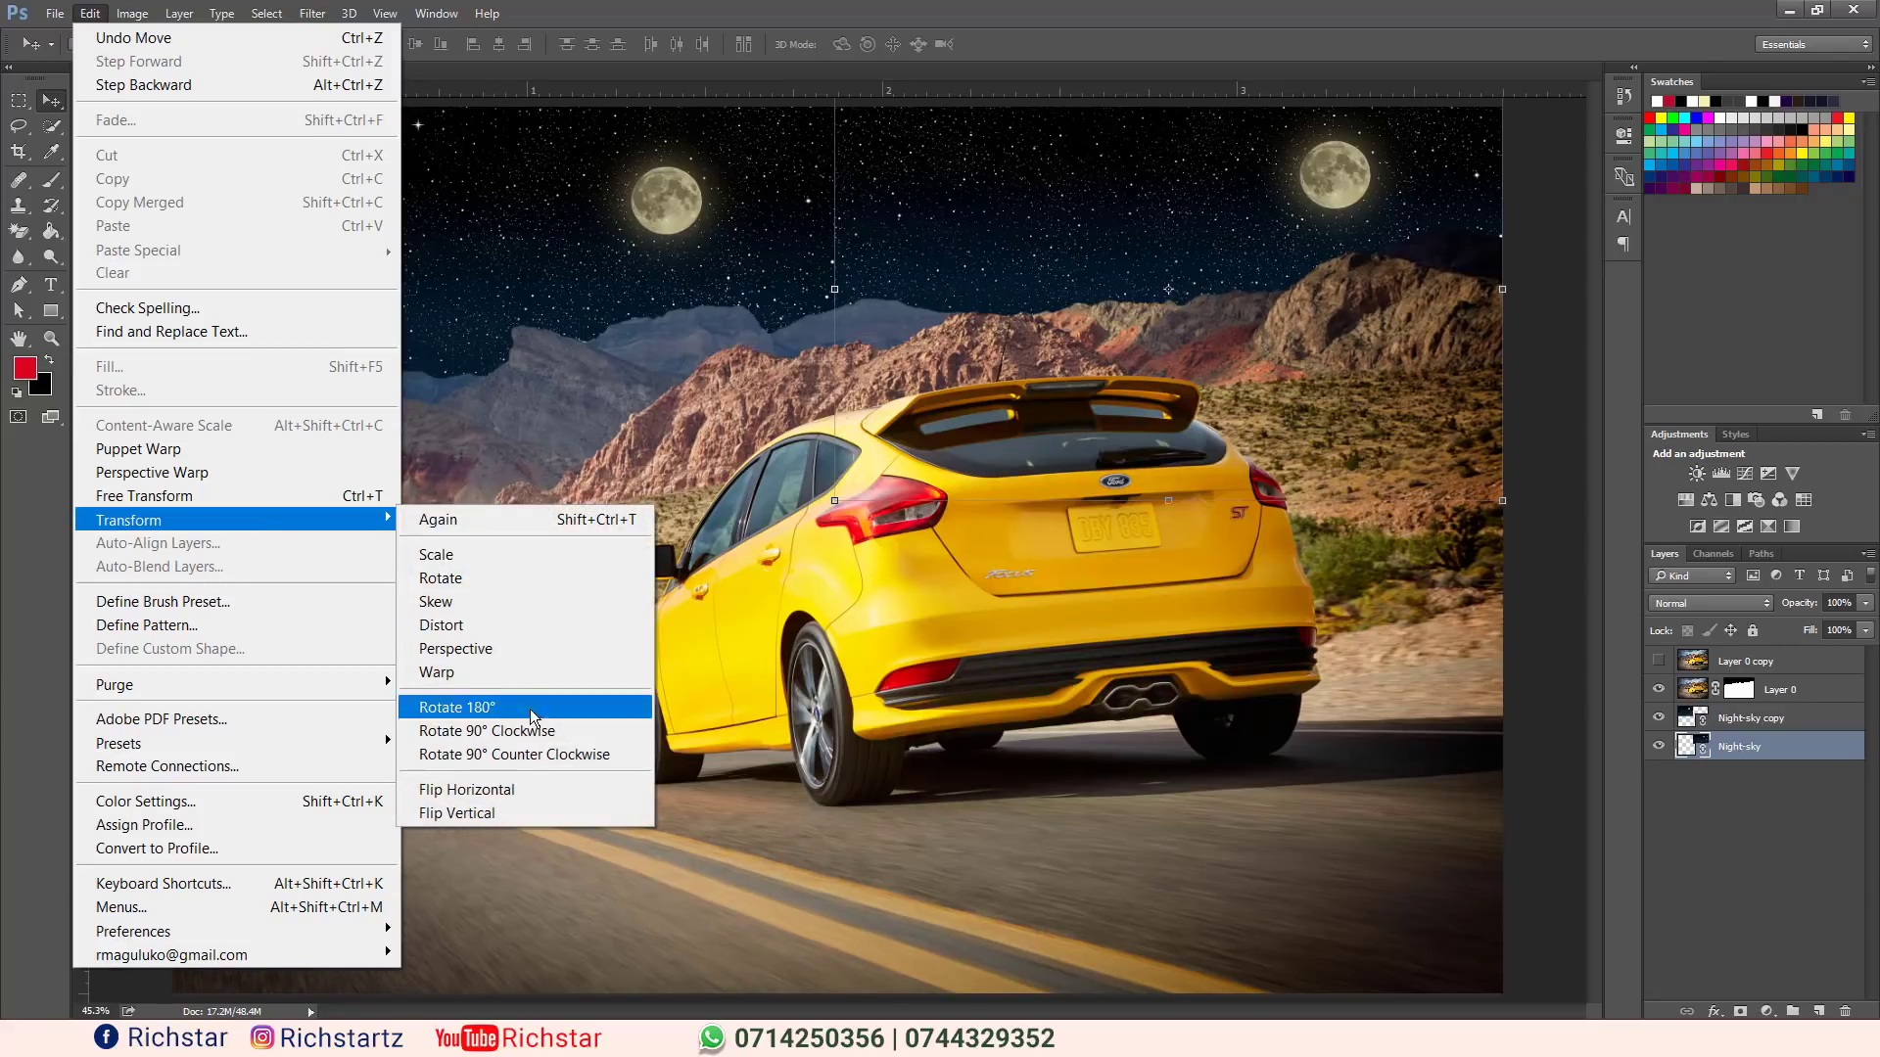
left_click(526, 791)
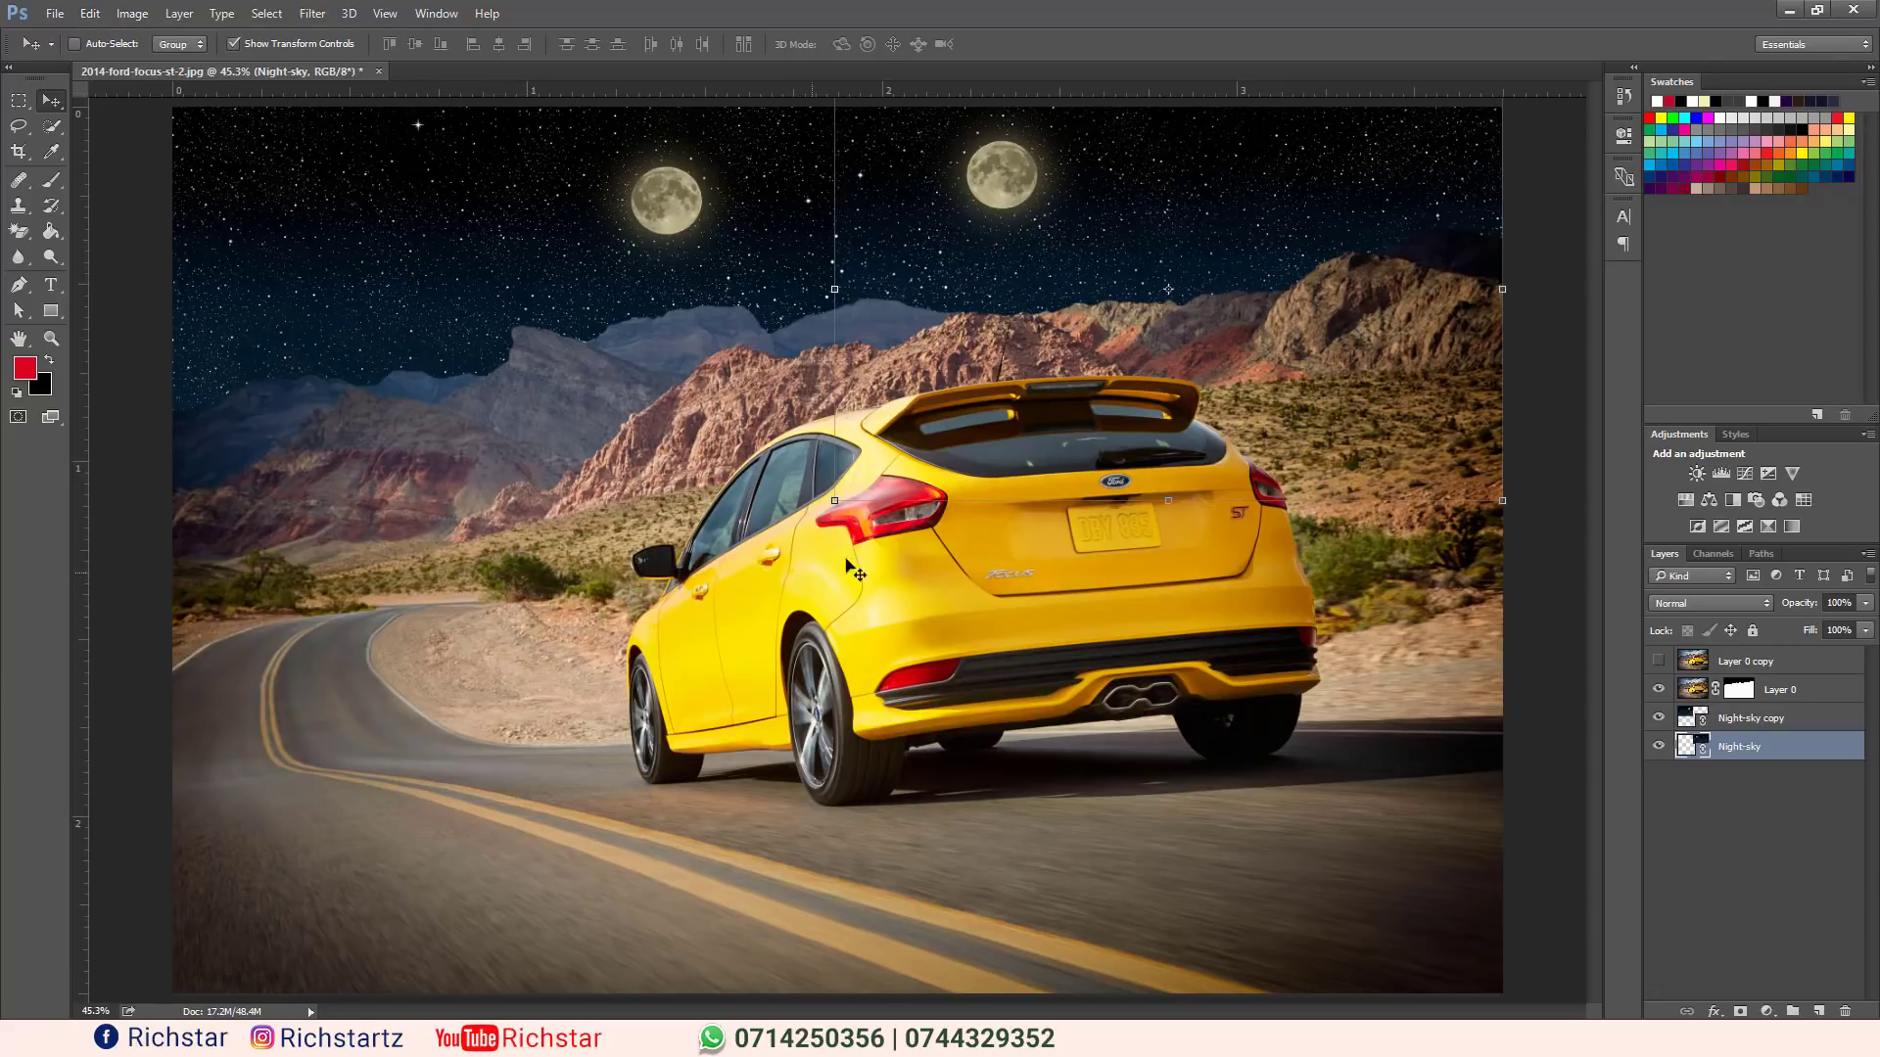
Undo the horizontal flip of the Night-sky layer and flip the Night-sky copy layer horizontally instead.
left_click(90, 13)
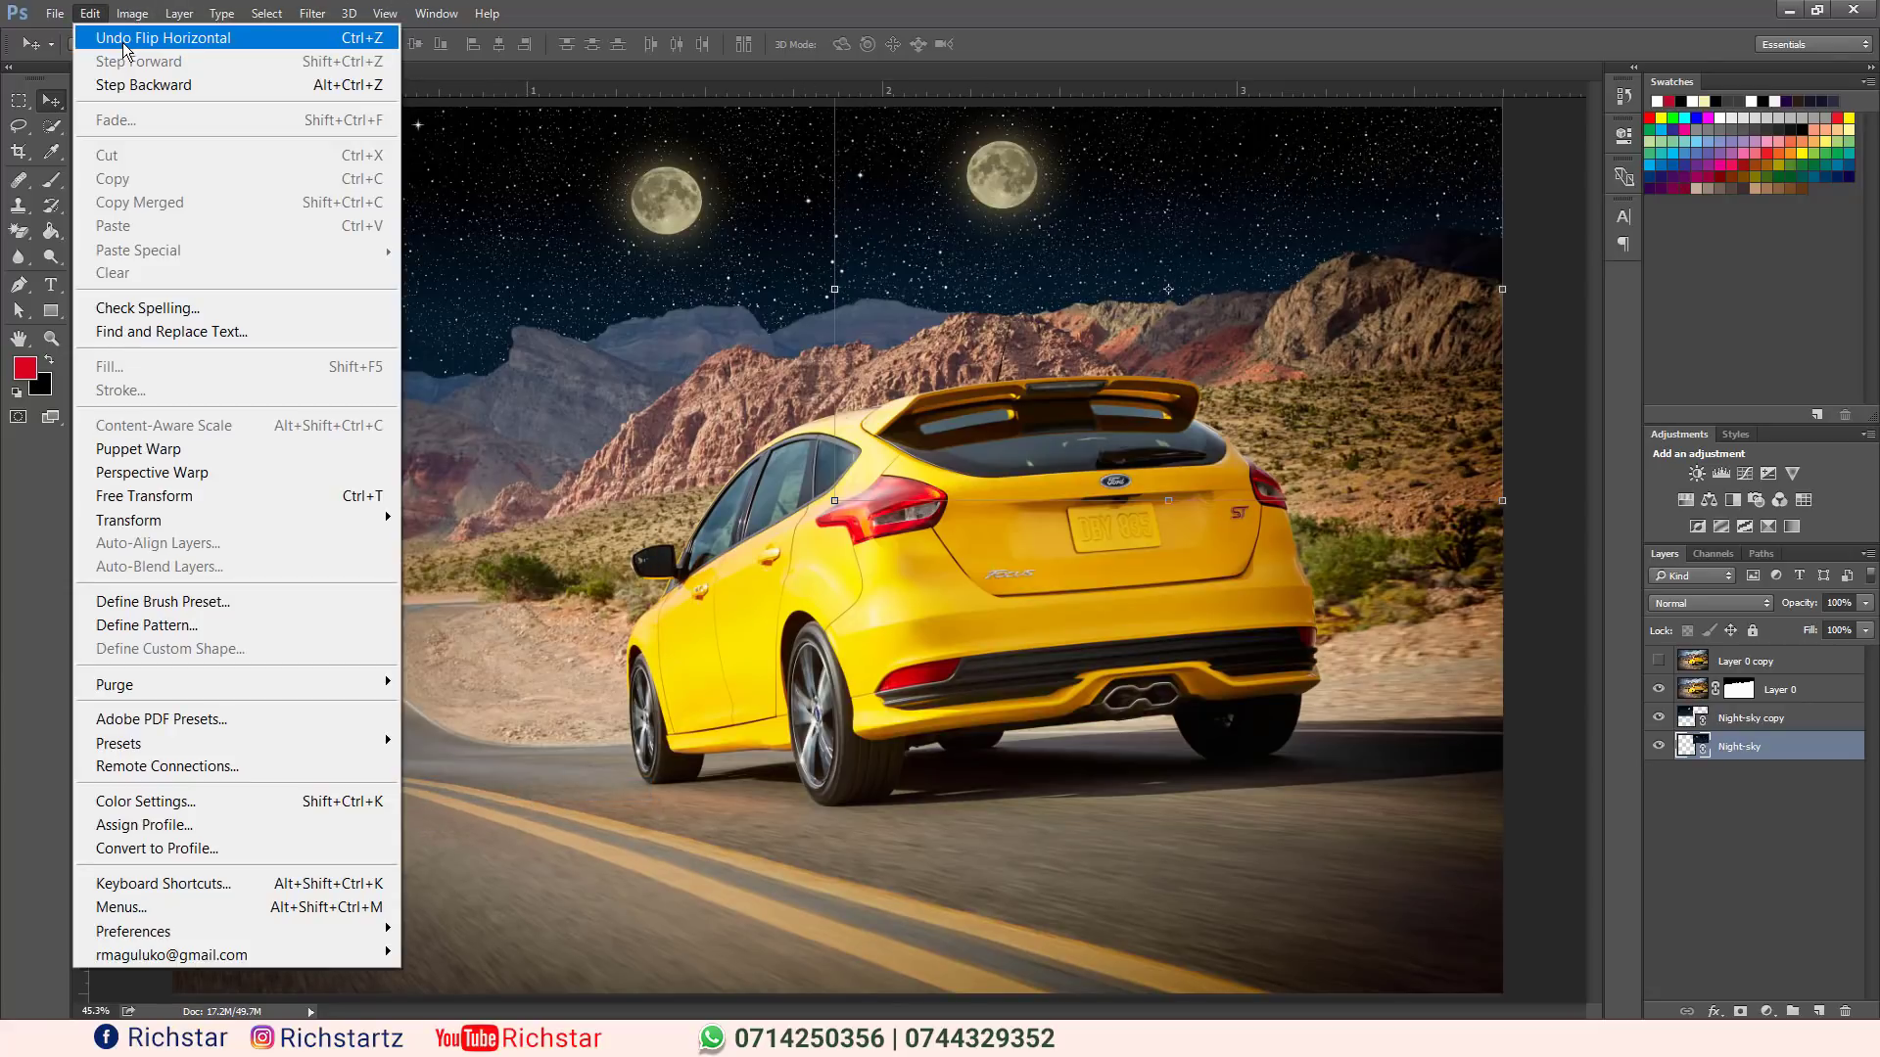
left_click(125, 39)
left_click(1752, 719)
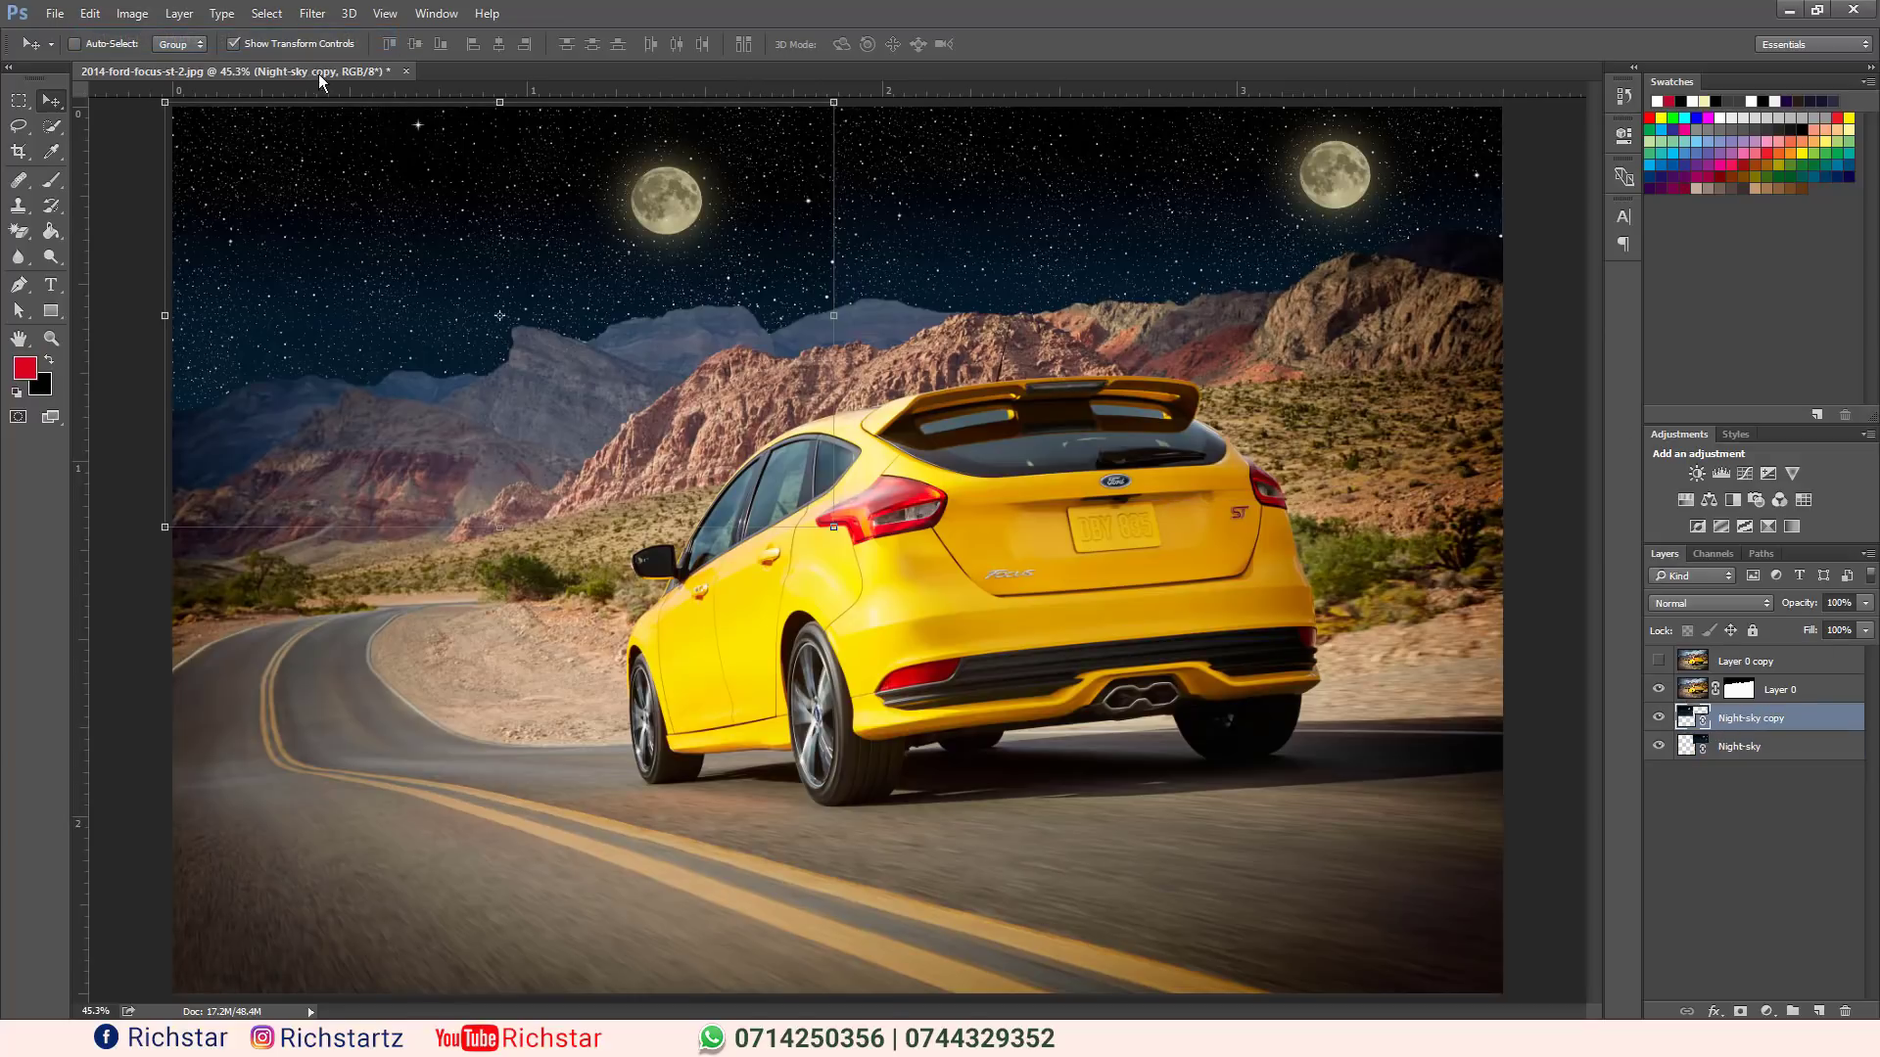
left_click(90, 14)
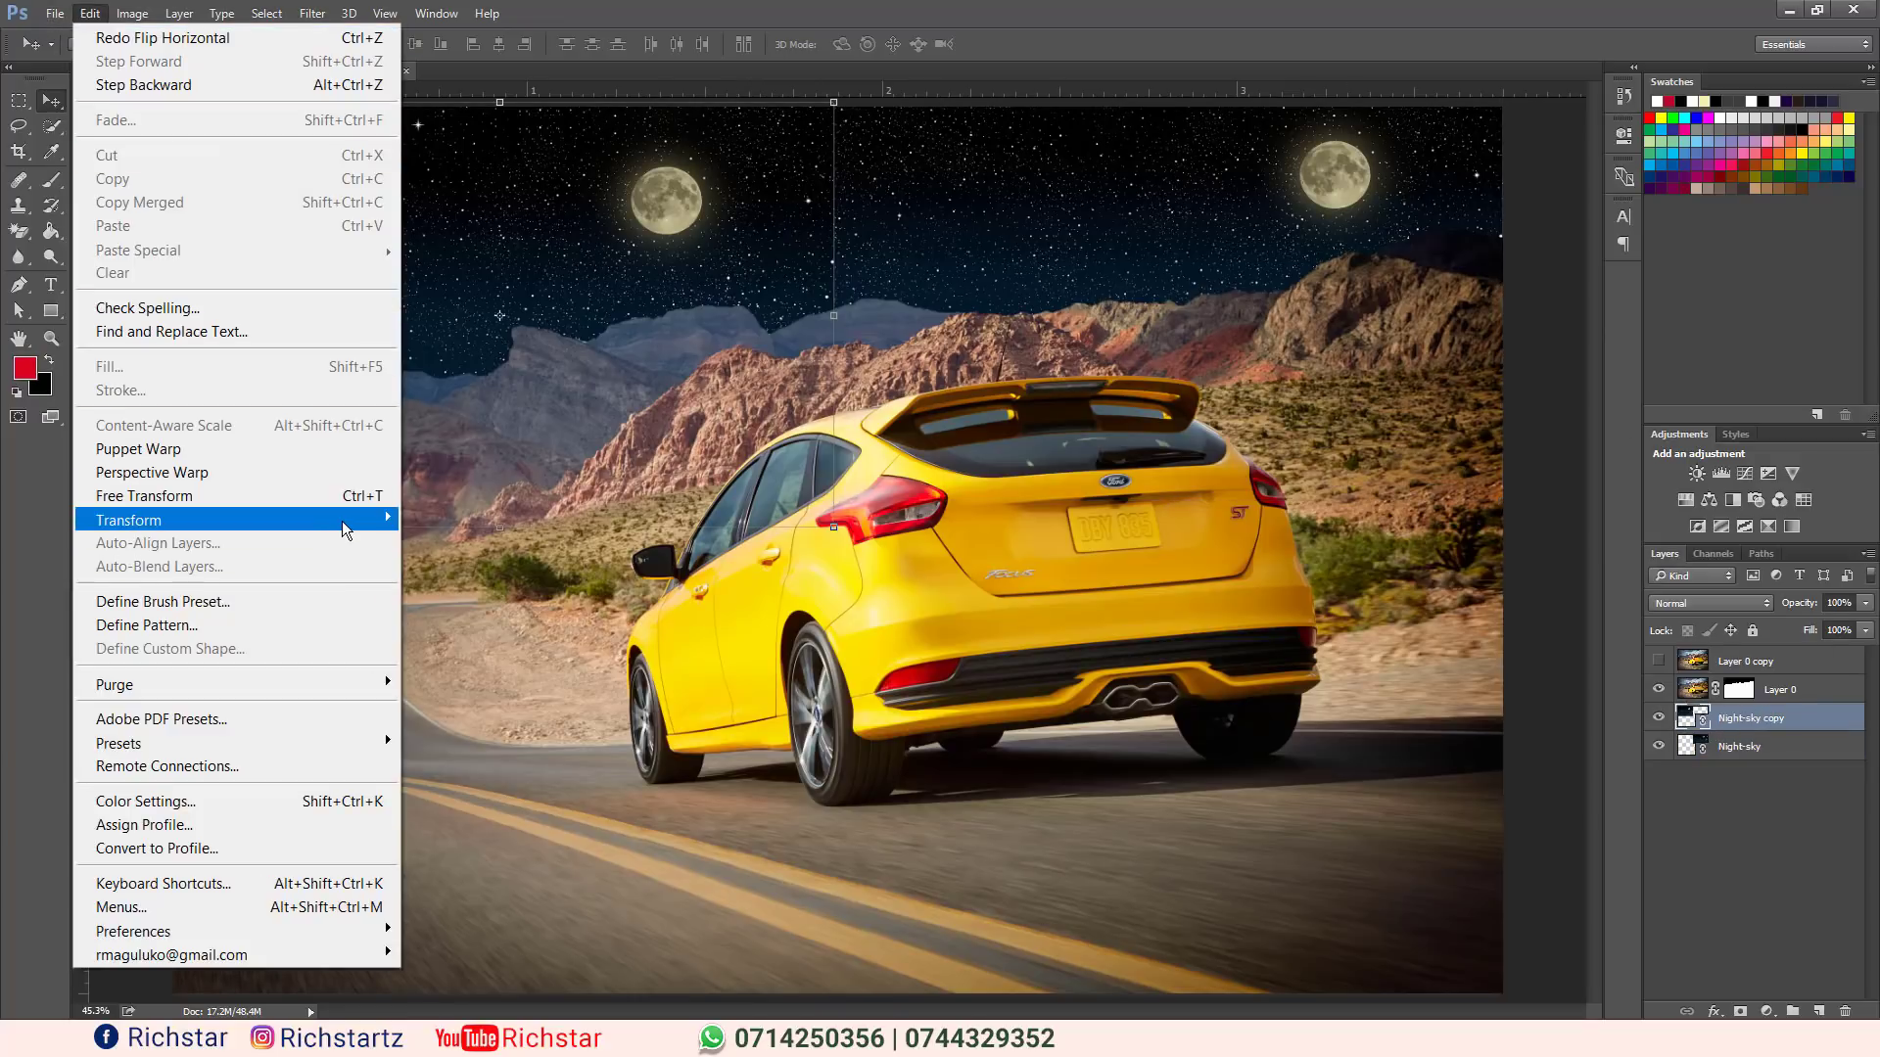
mouse_move(345, 522)
left_click(515, 786)
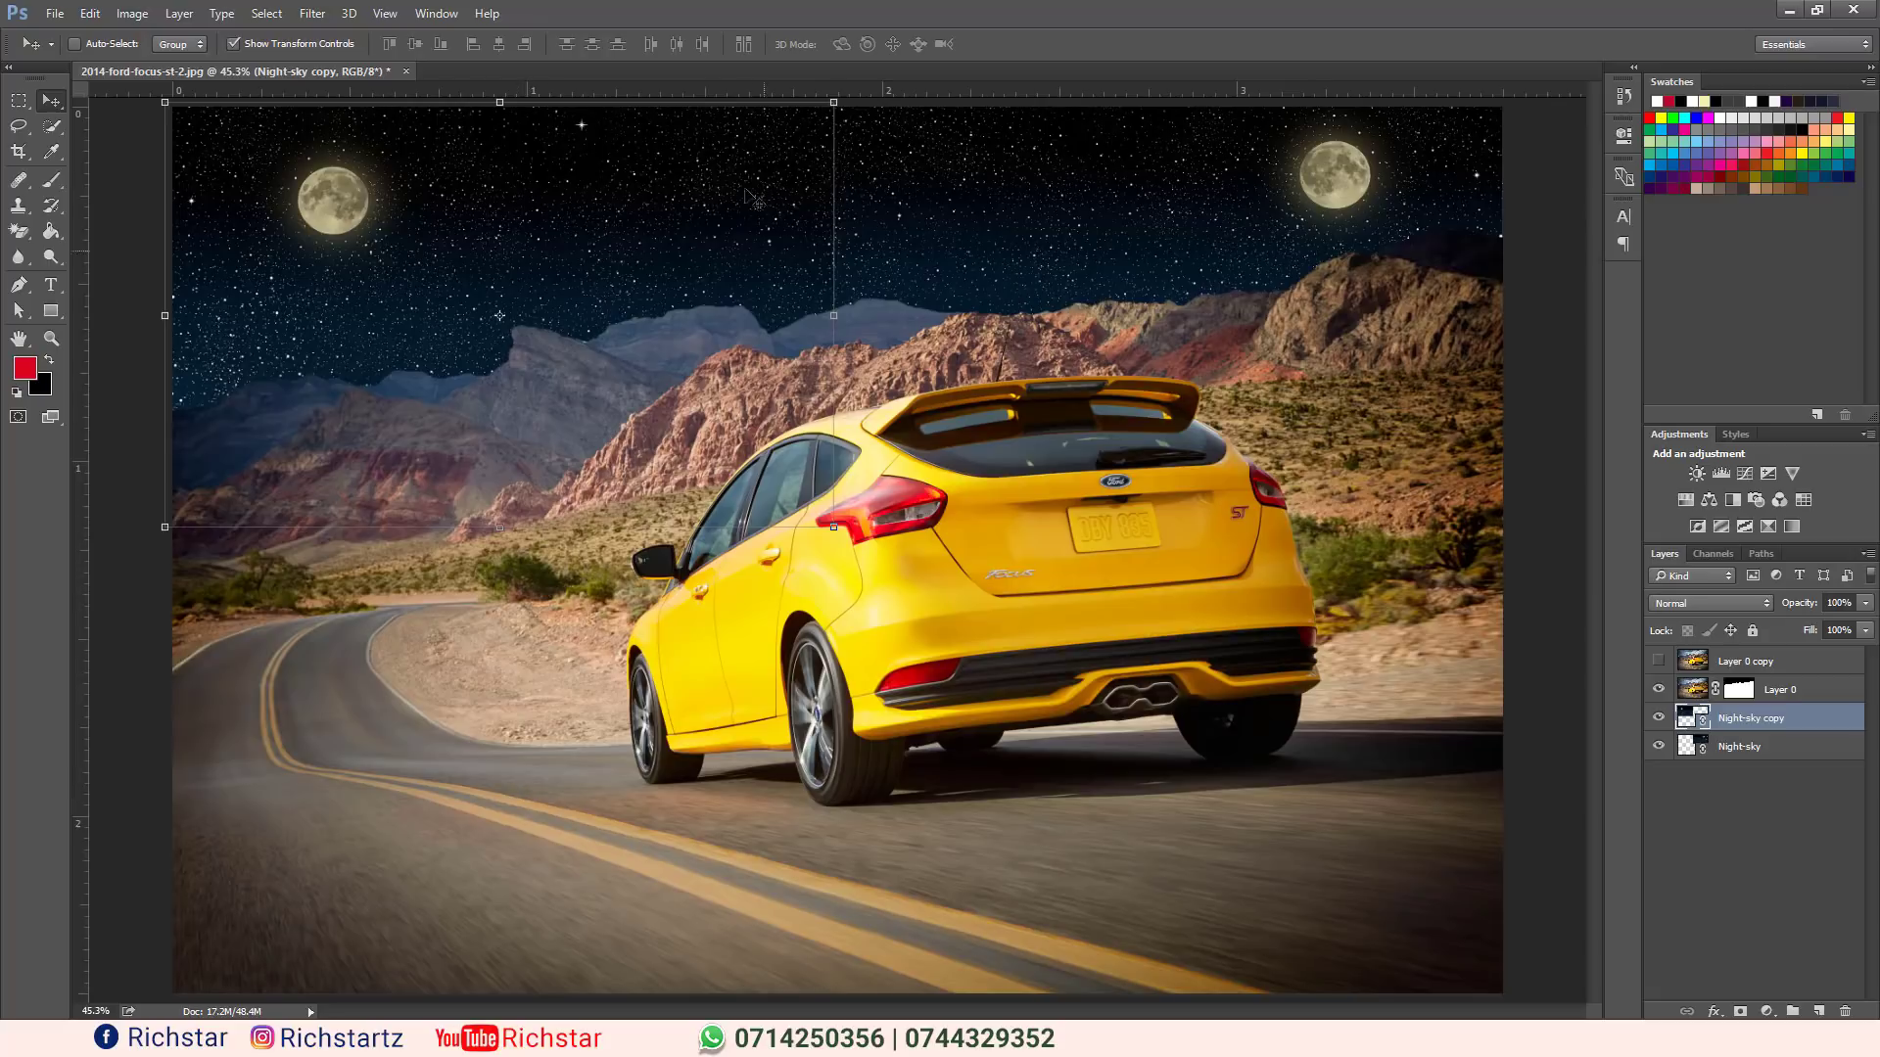
left_click(1753, 789)
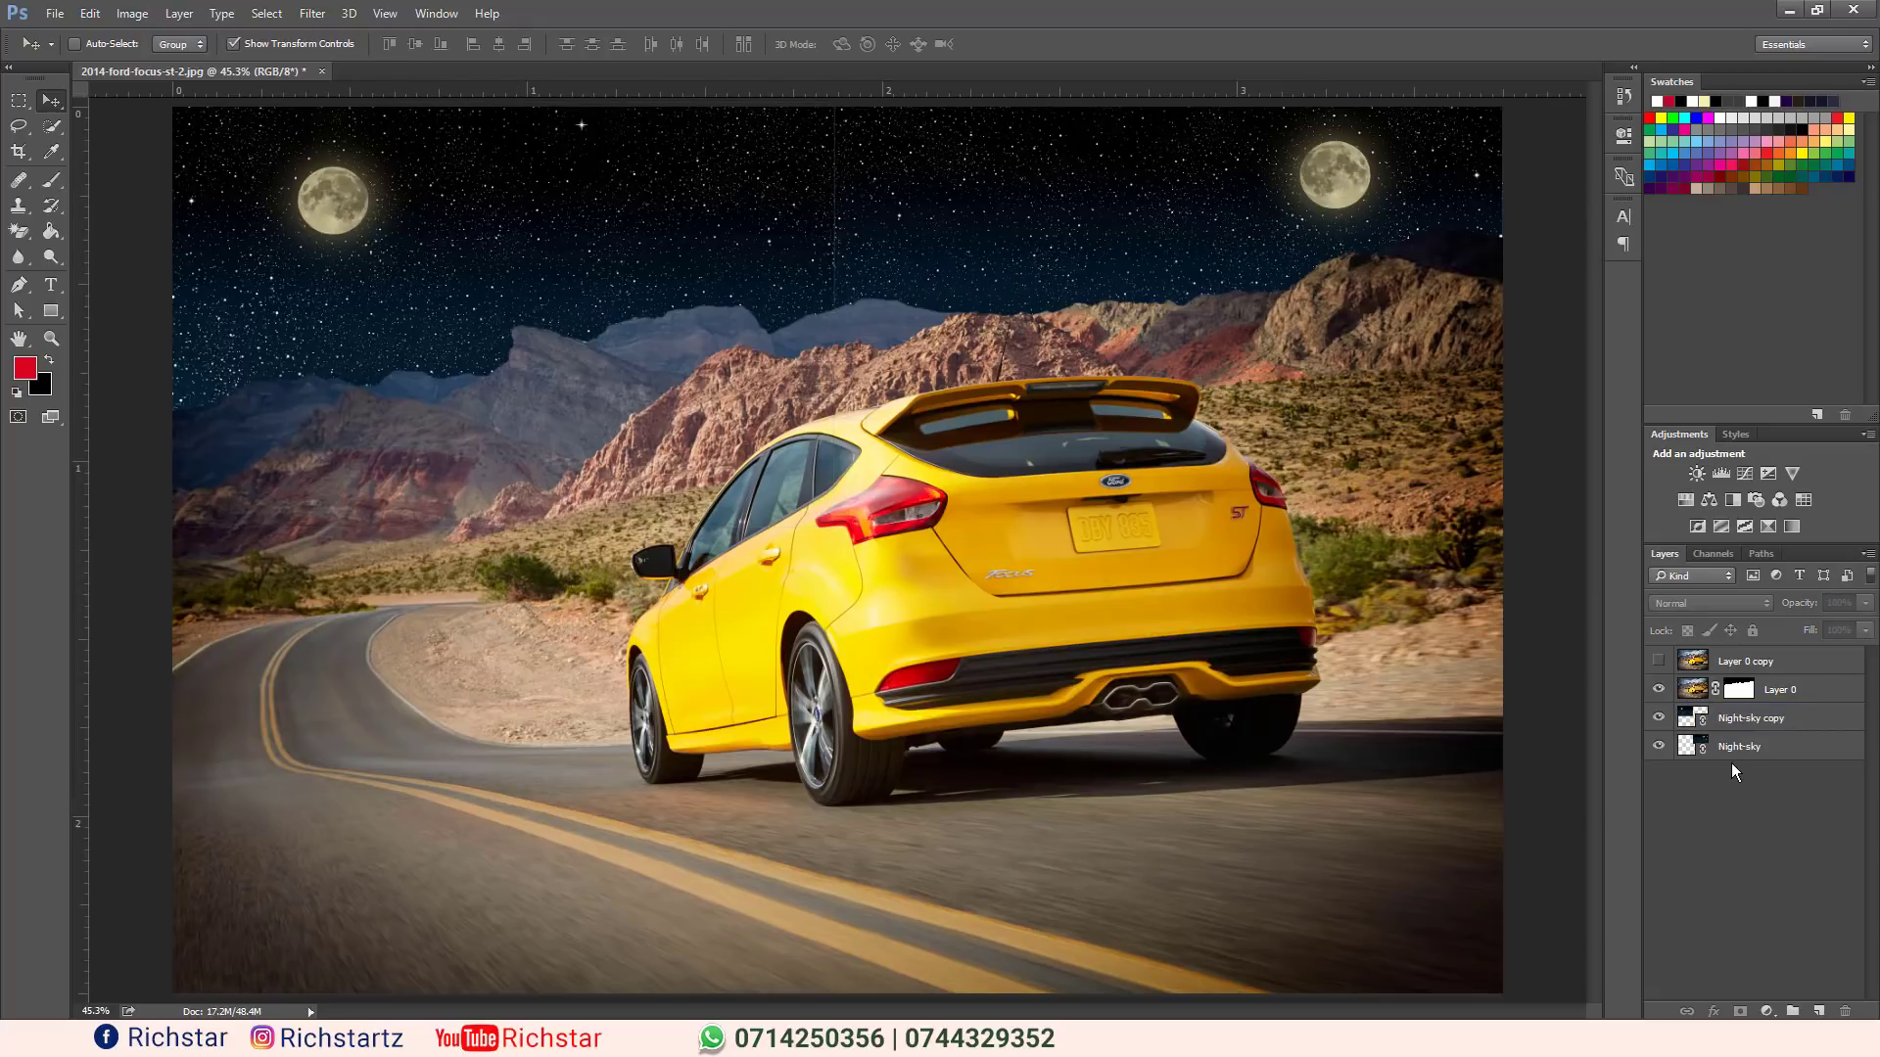
Align the Night-sky and Night-sky copy layers along their top edges.
left_click(1741, 725)
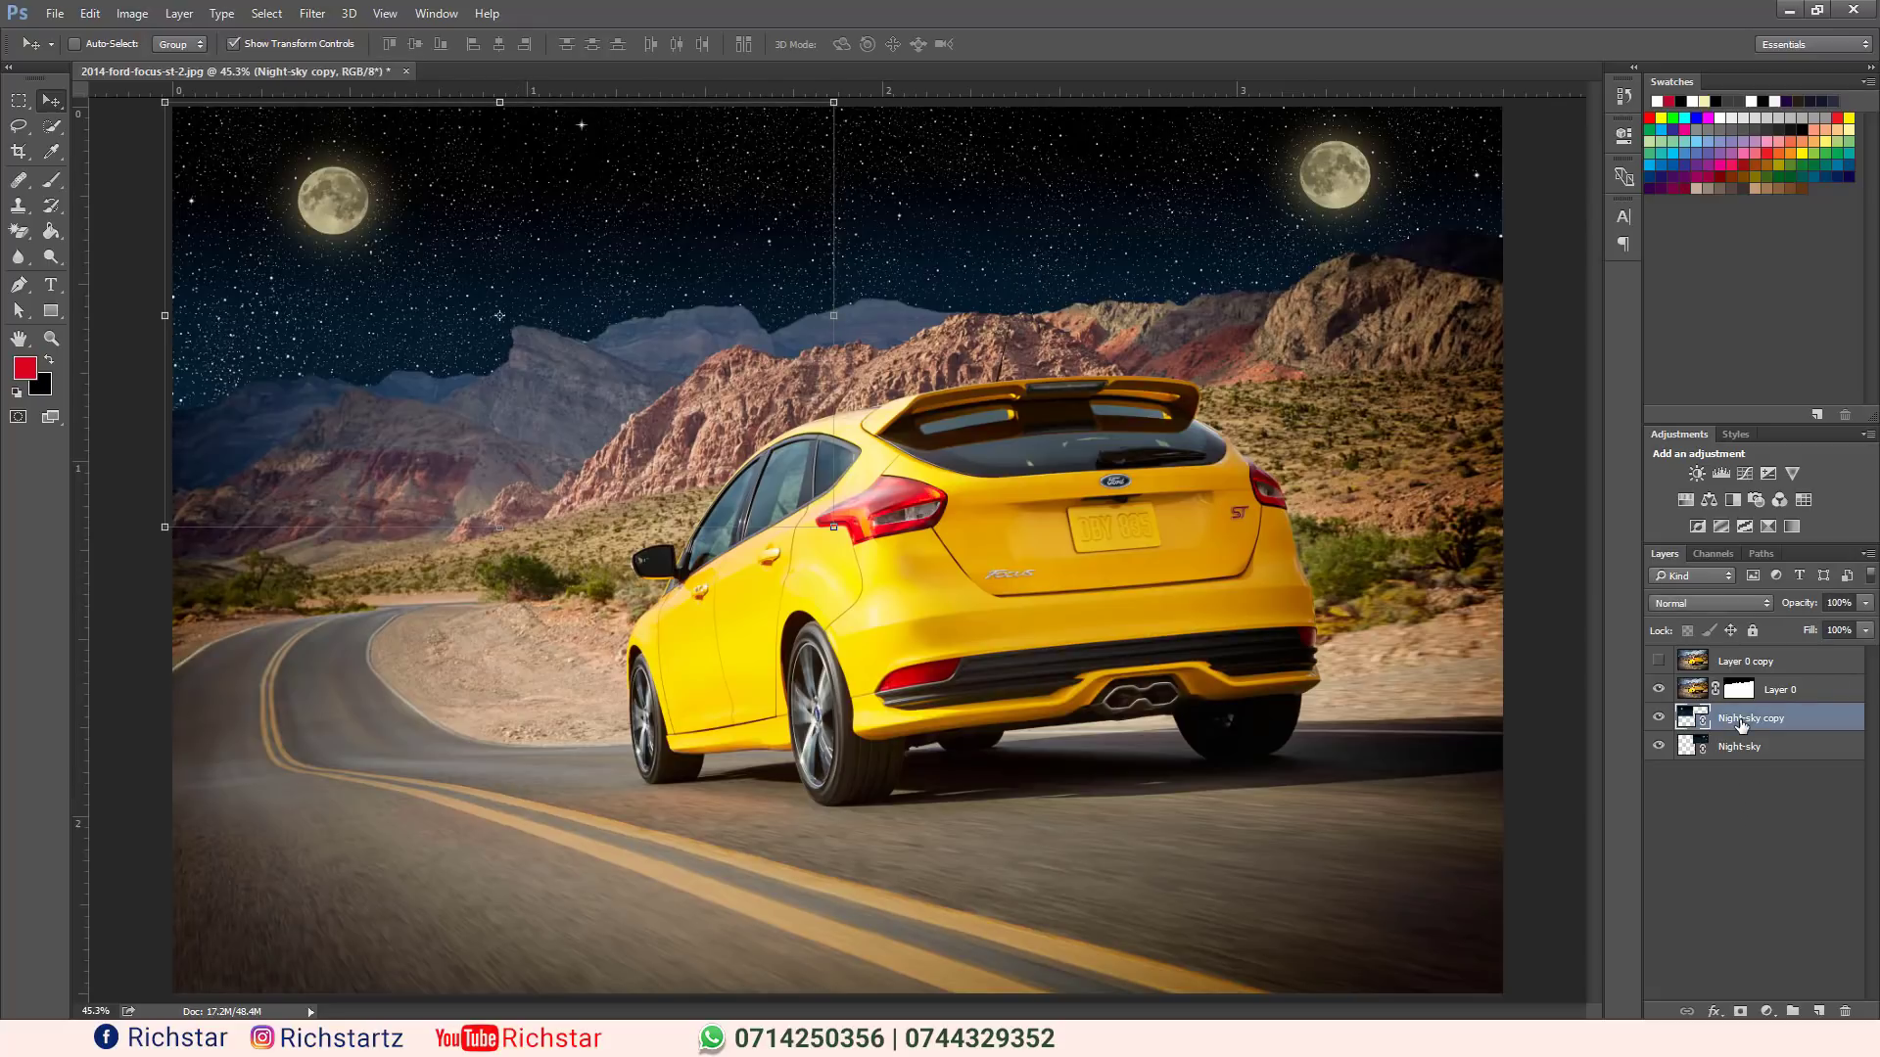
left_click(1728, 805)
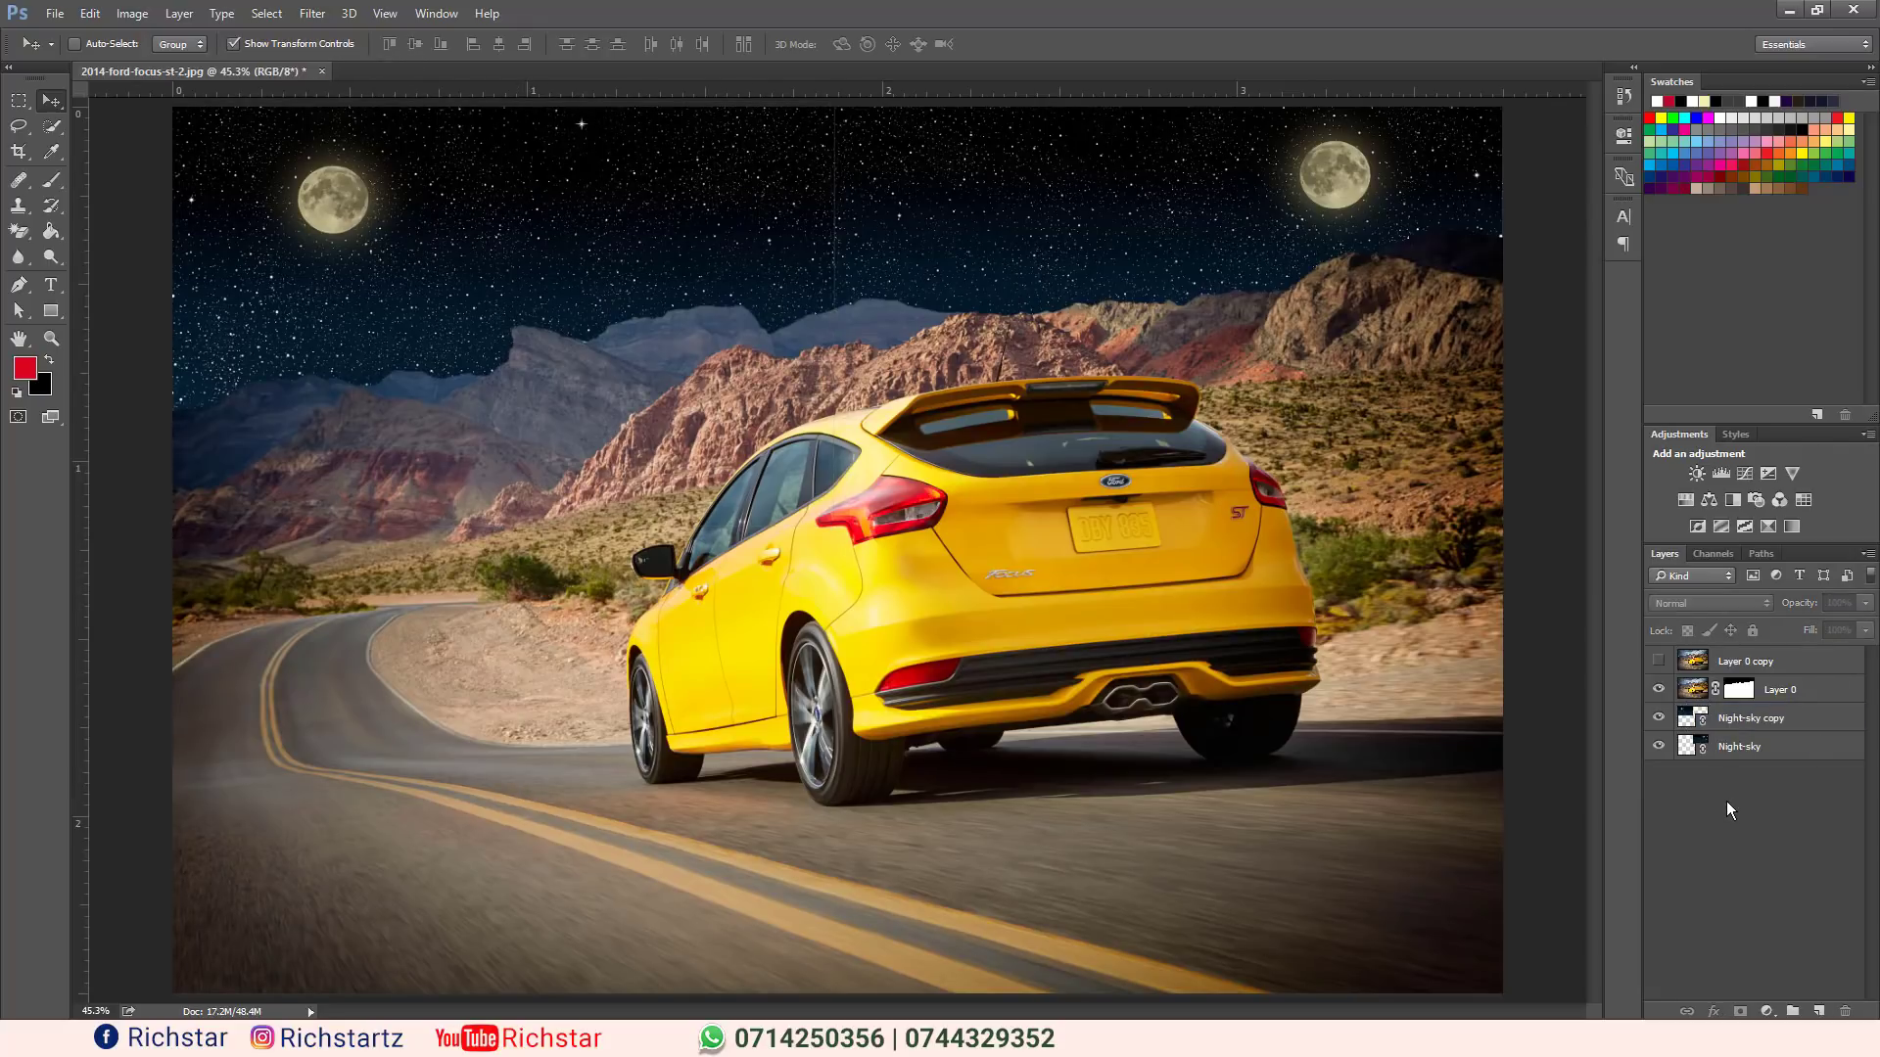
left_click(1736, 748)
left_click(1740, 725, "ctrl")
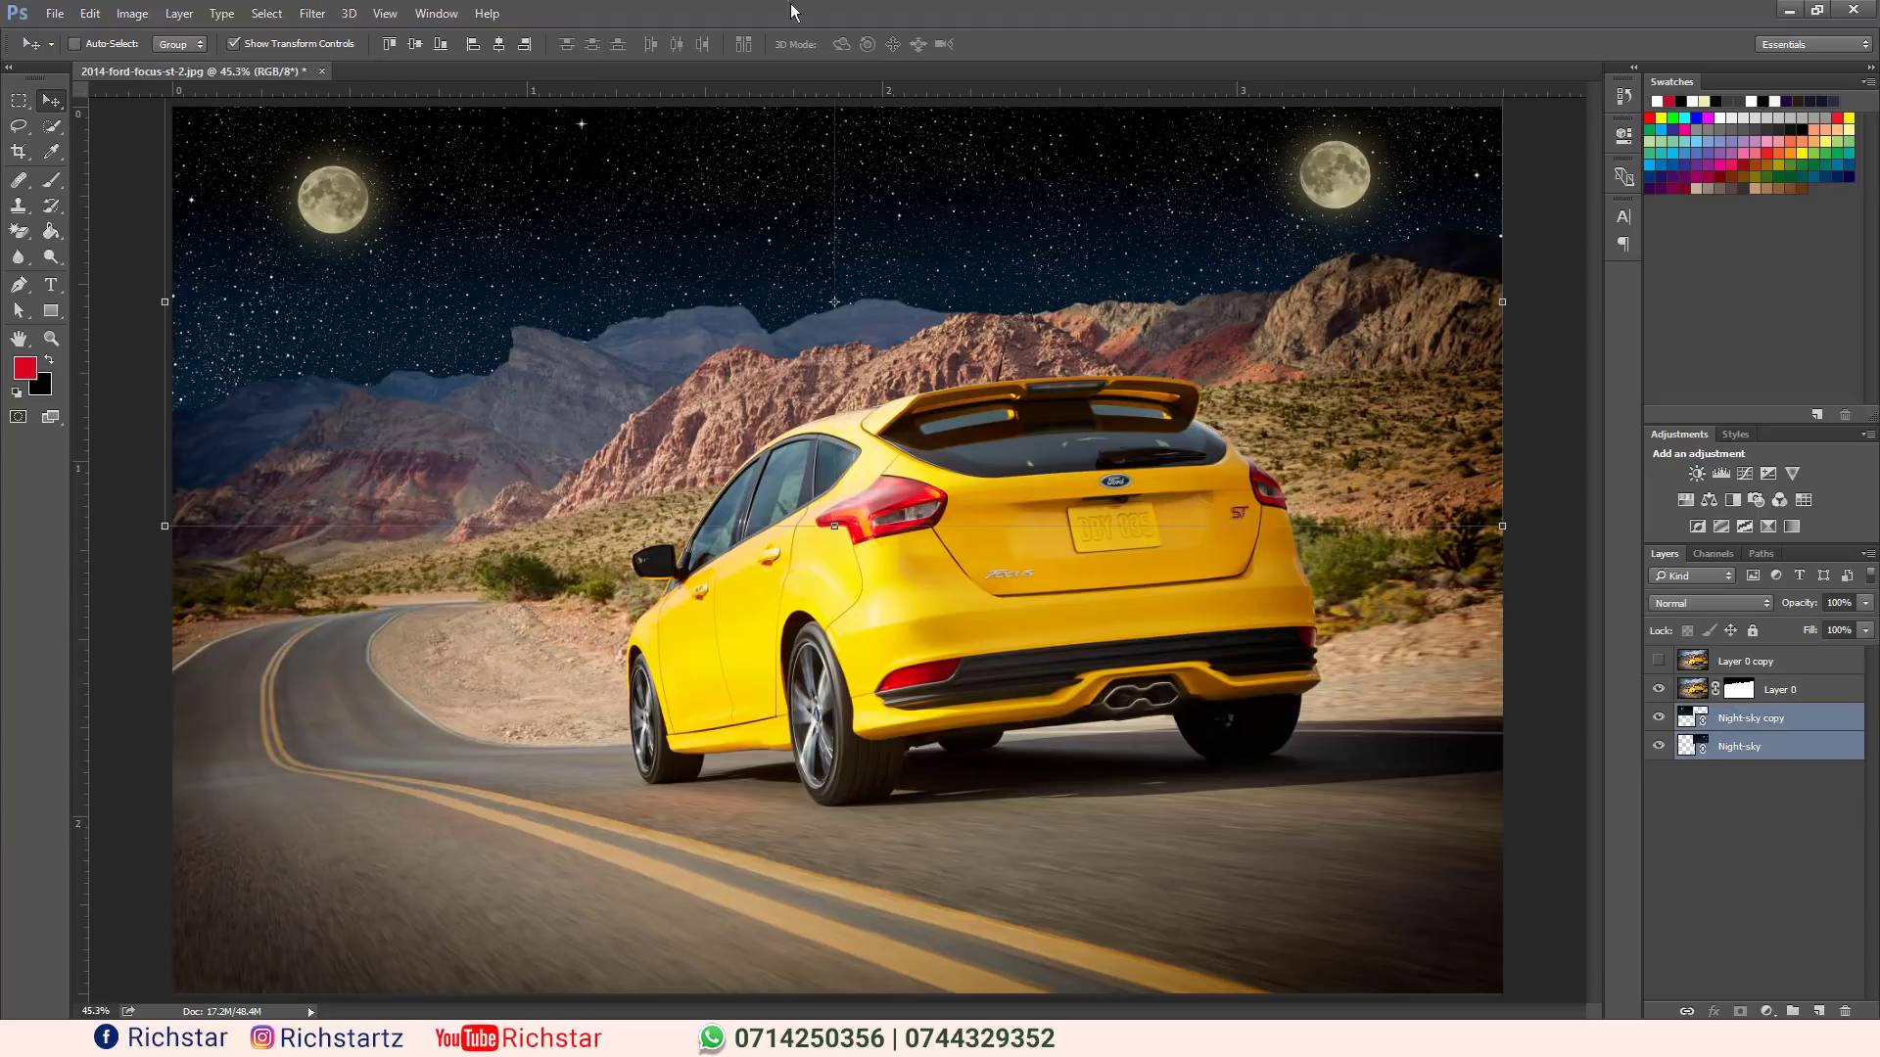
left_click(396, 45)
left_click(1742, 828)
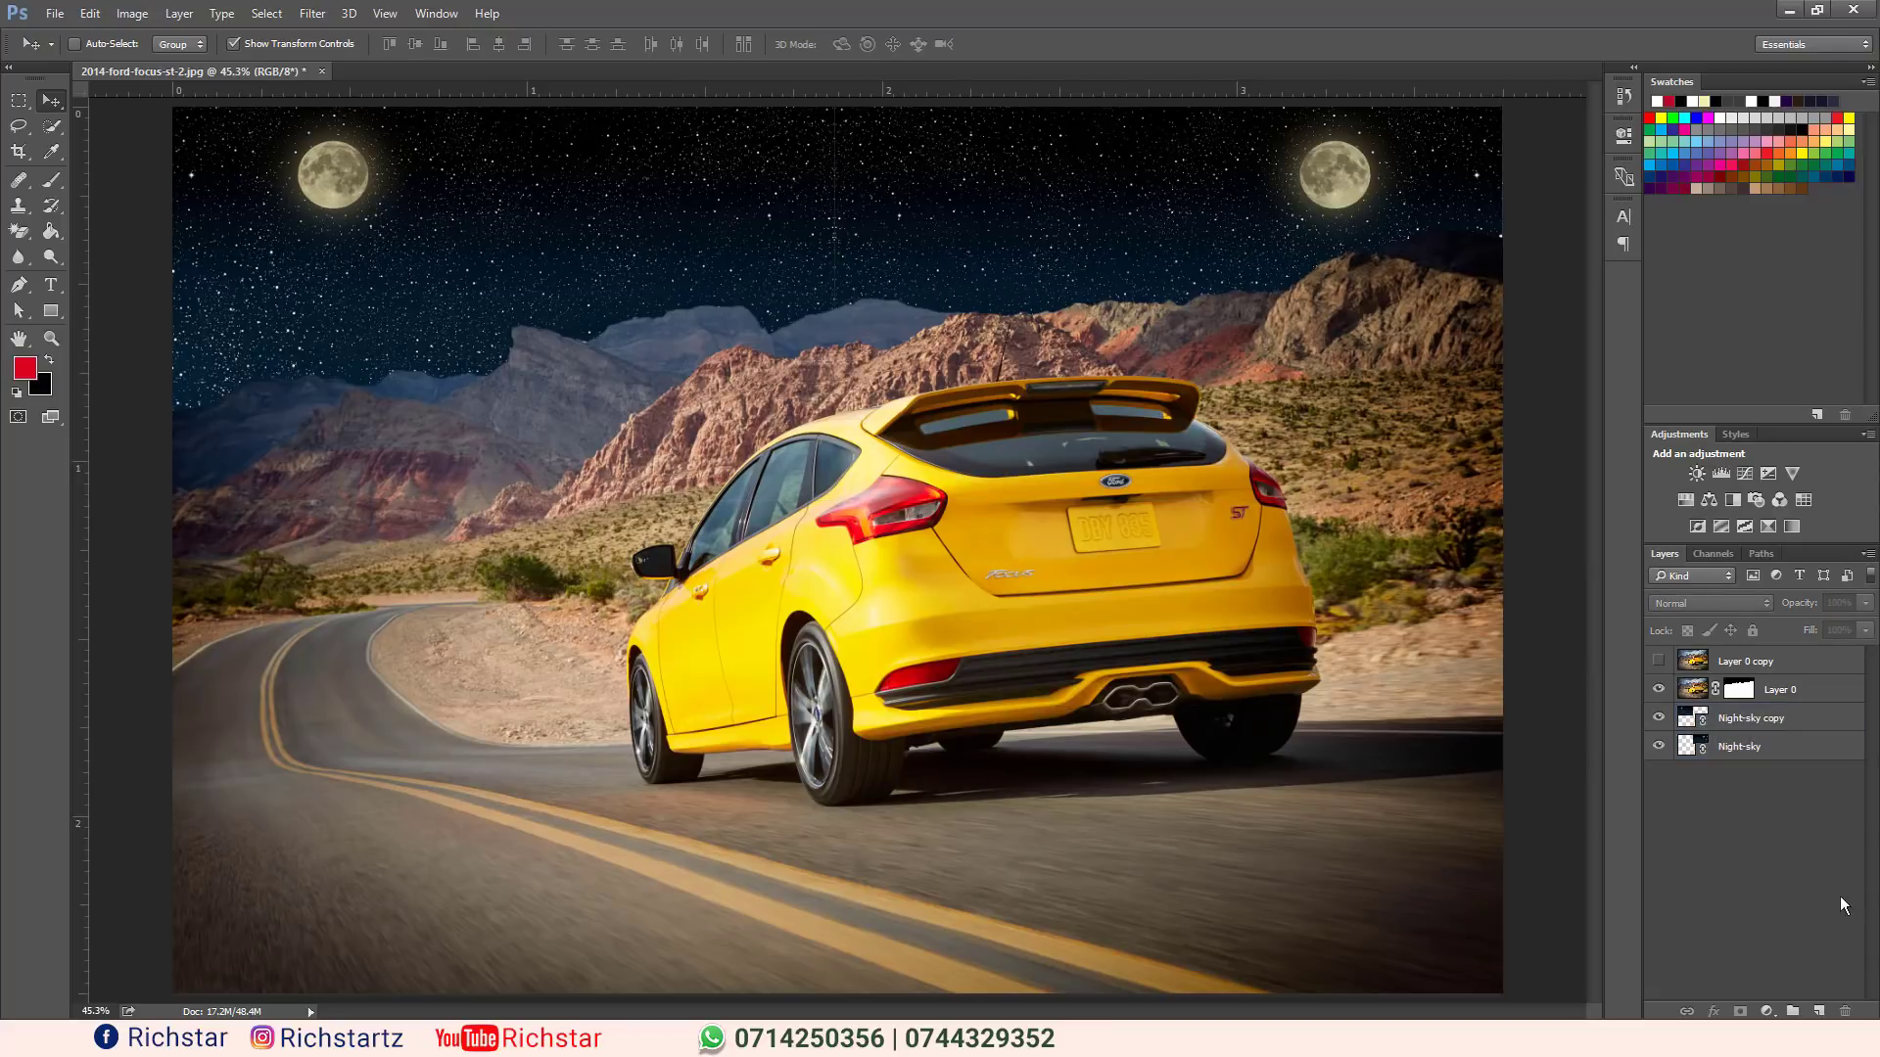
Nudge the Night-sky copy layer slightly right, against the edge of the Night-sky layer.
left_click(1753, 719)
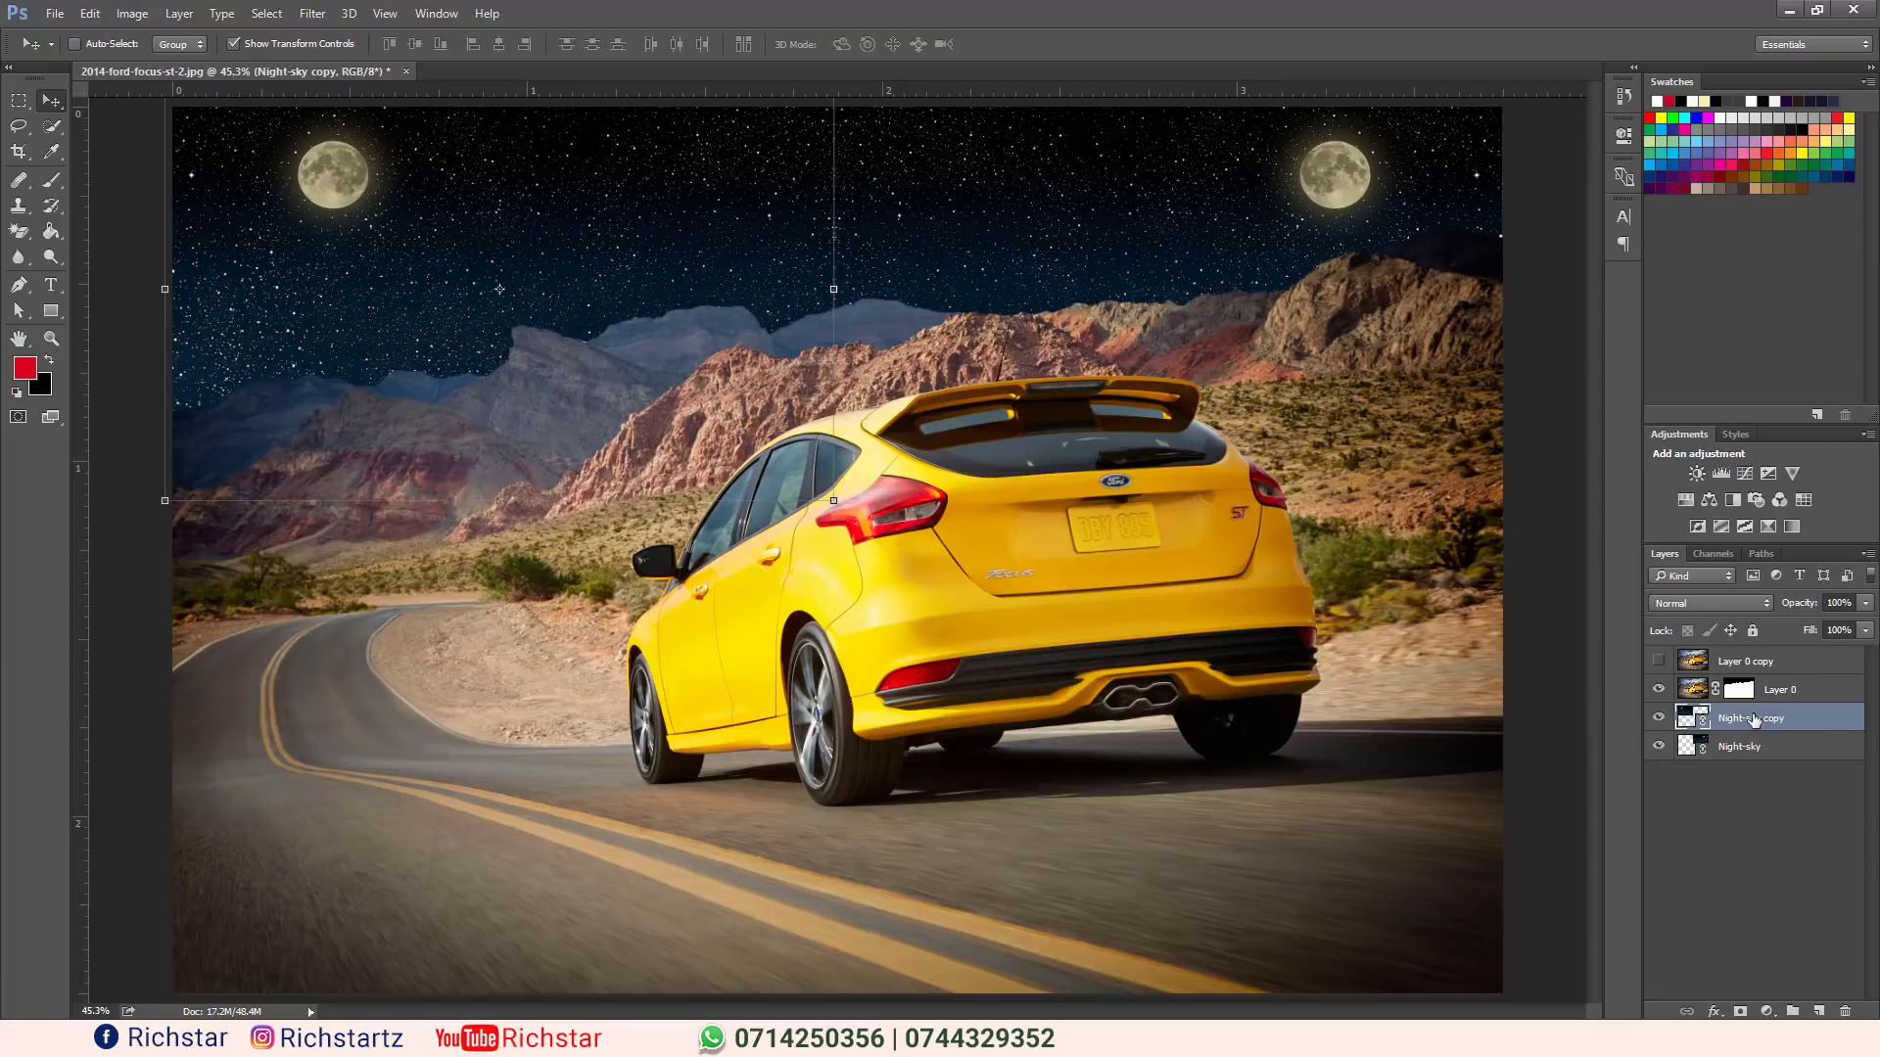
left_click(1762, 793)
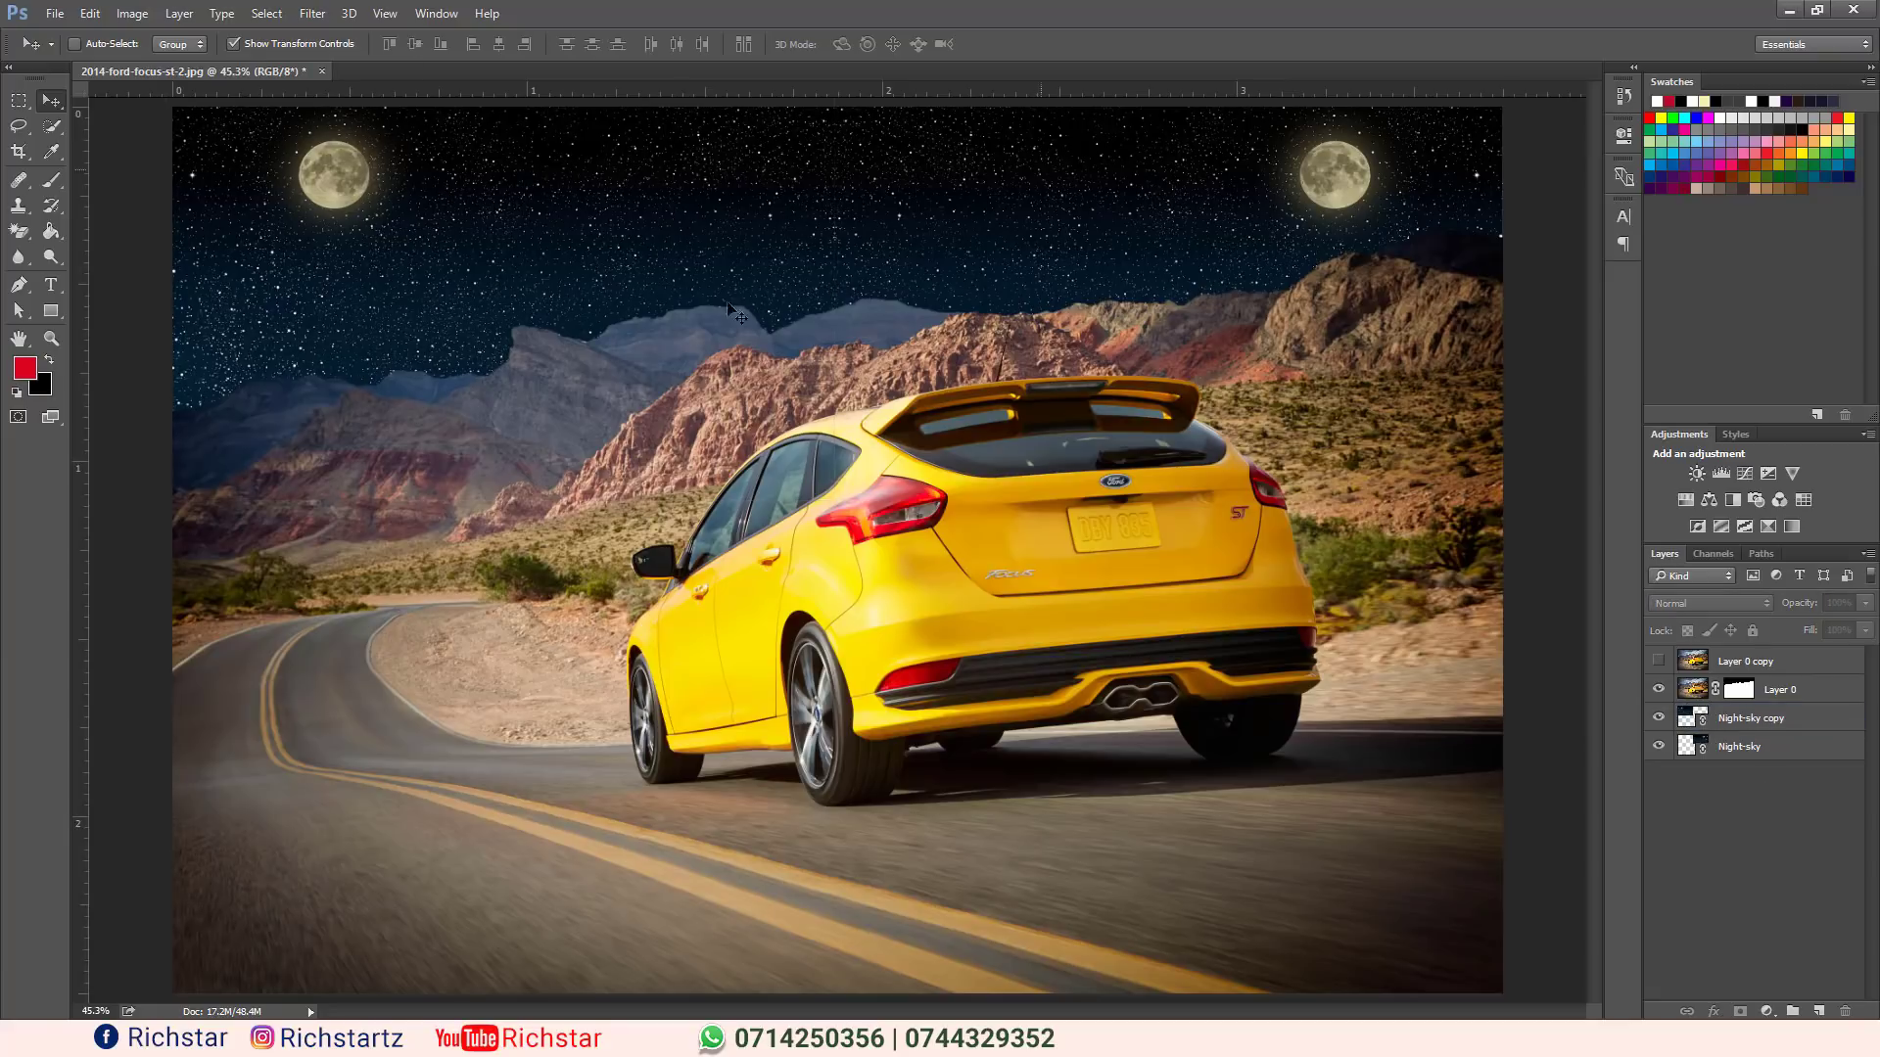
left_click(1738, 724)
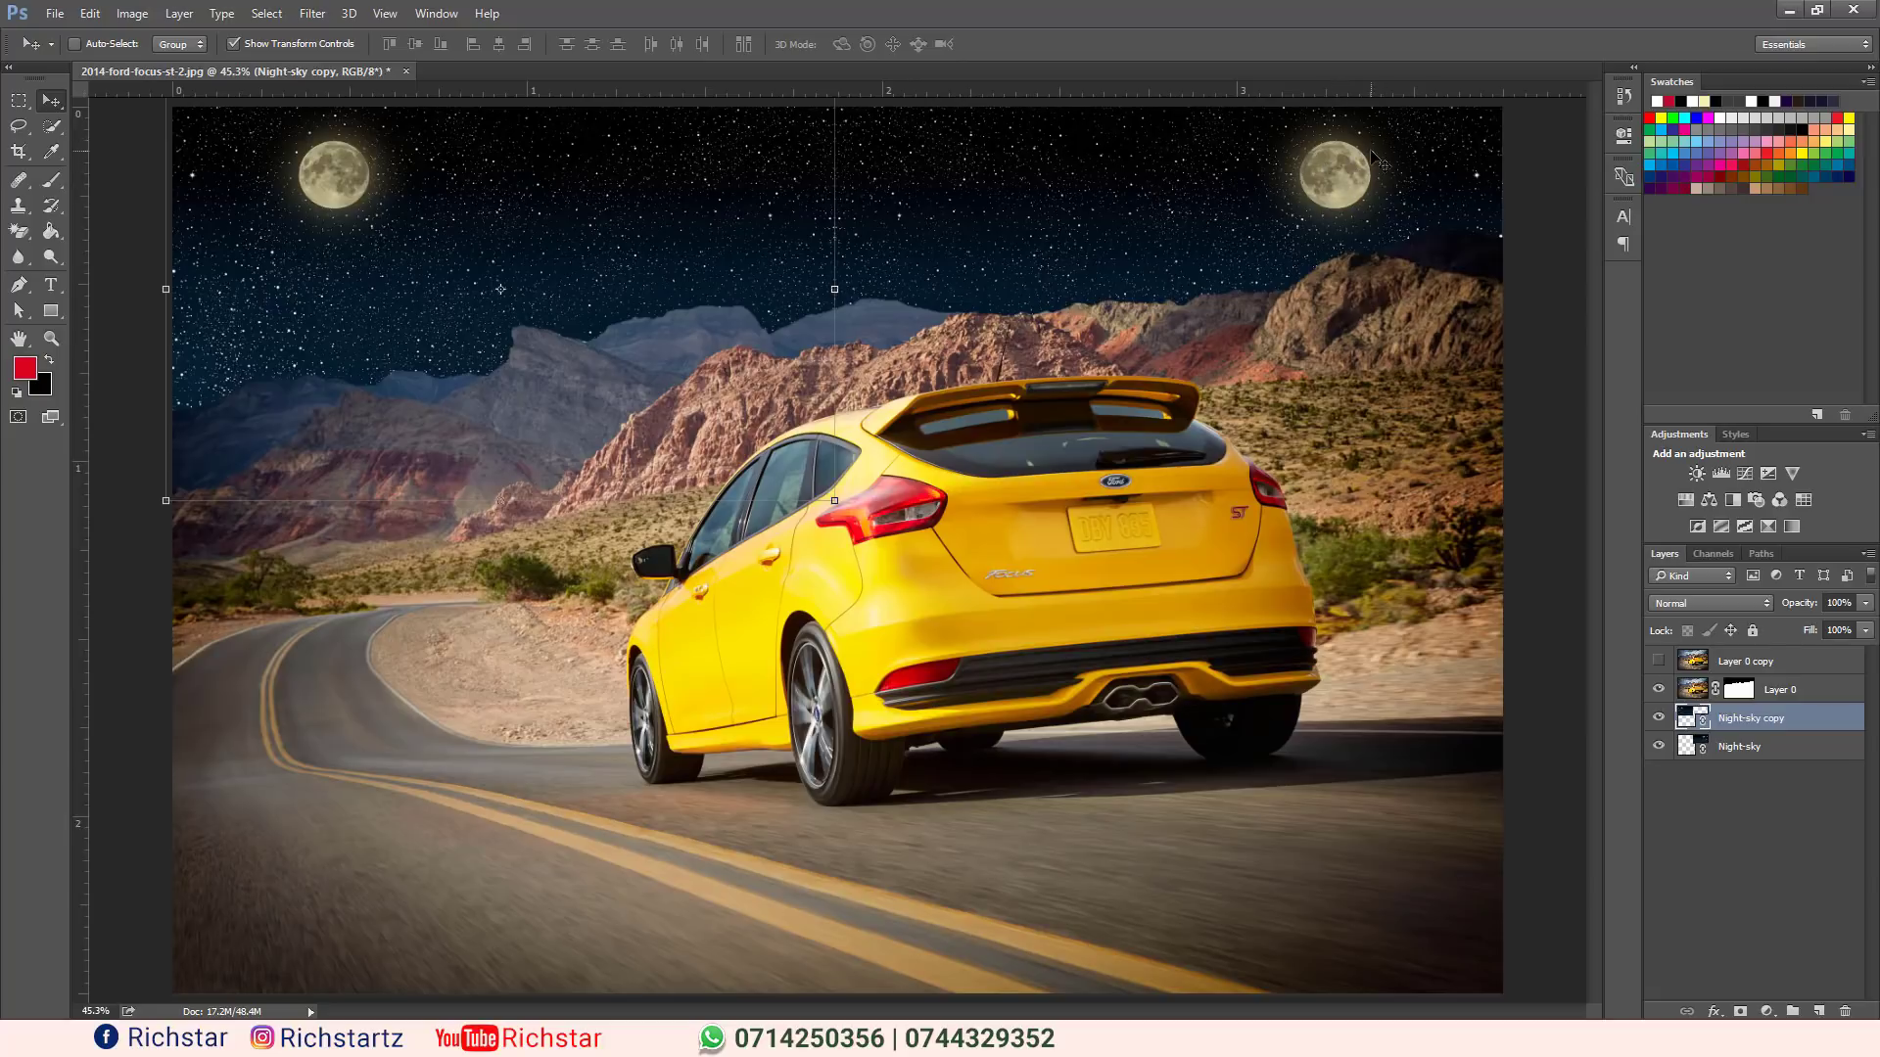
Rasterize the Night-sky layer so its pixels can be retouched.
left_click(1735, 747)
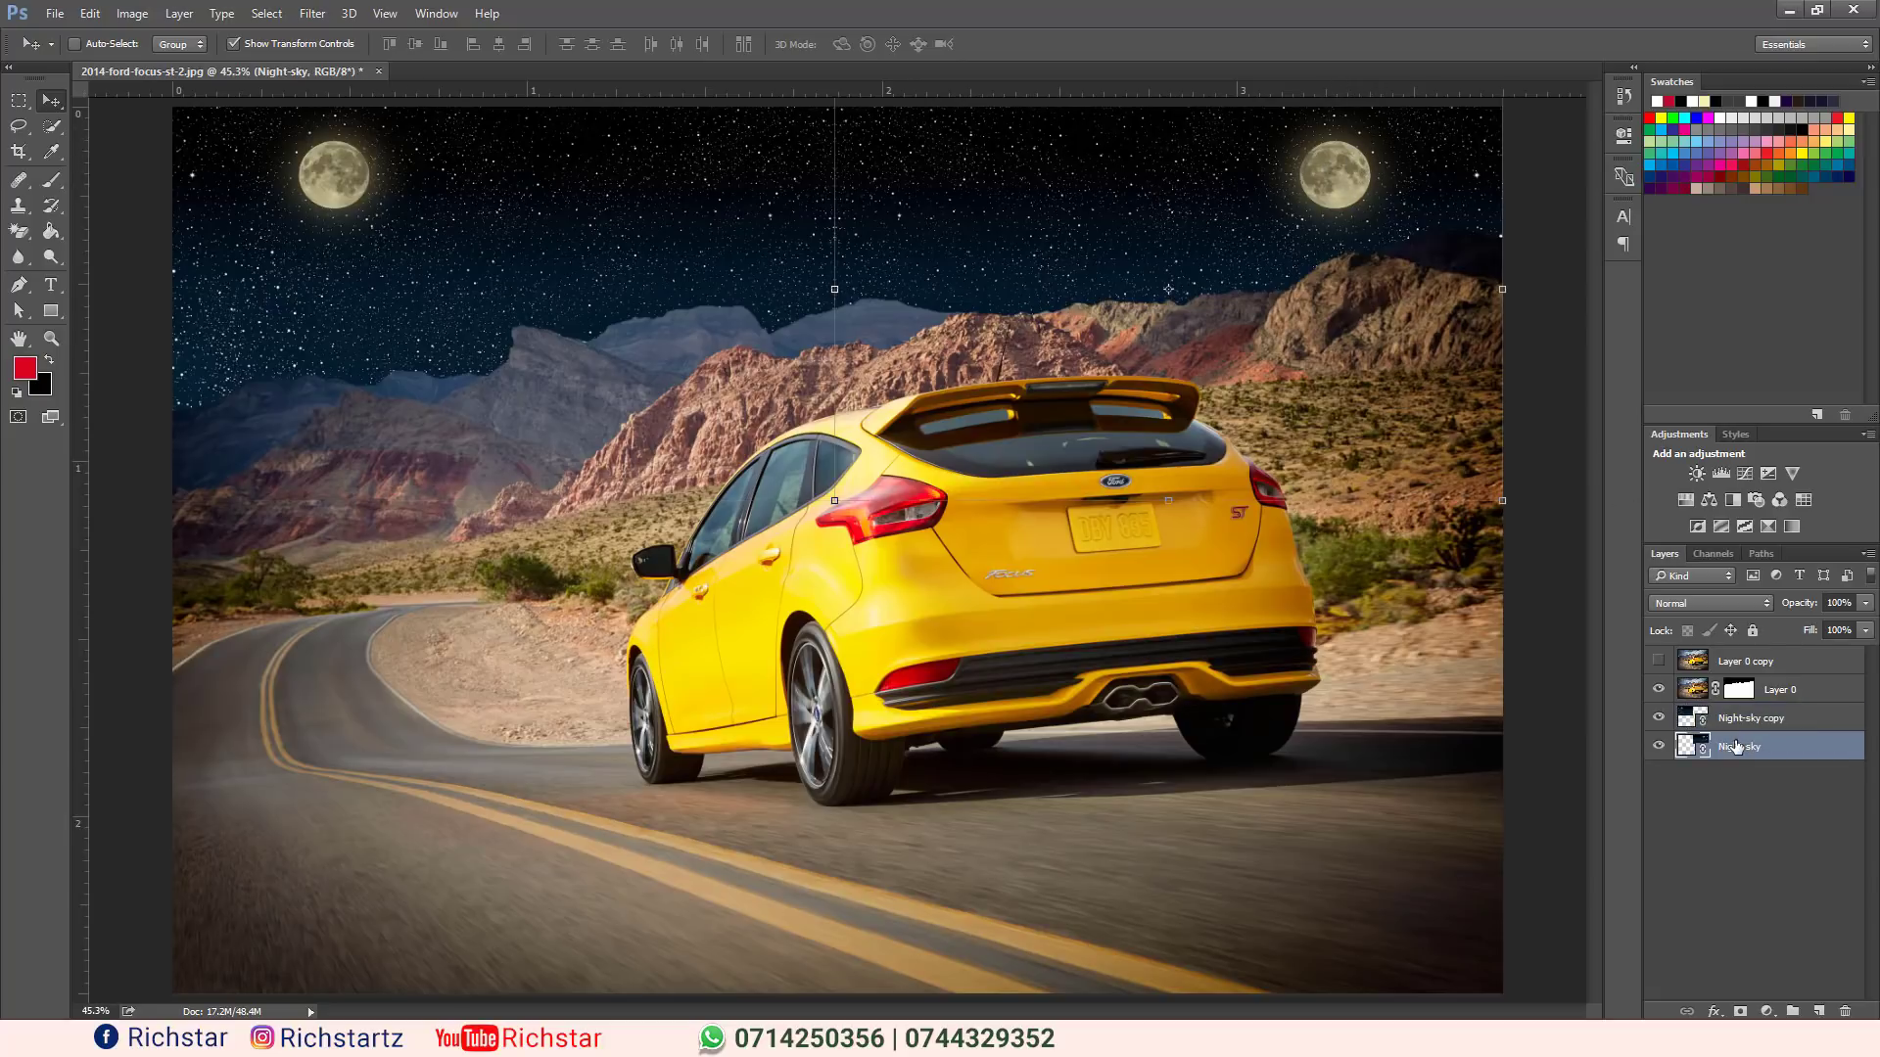
right_click(1736, 747)
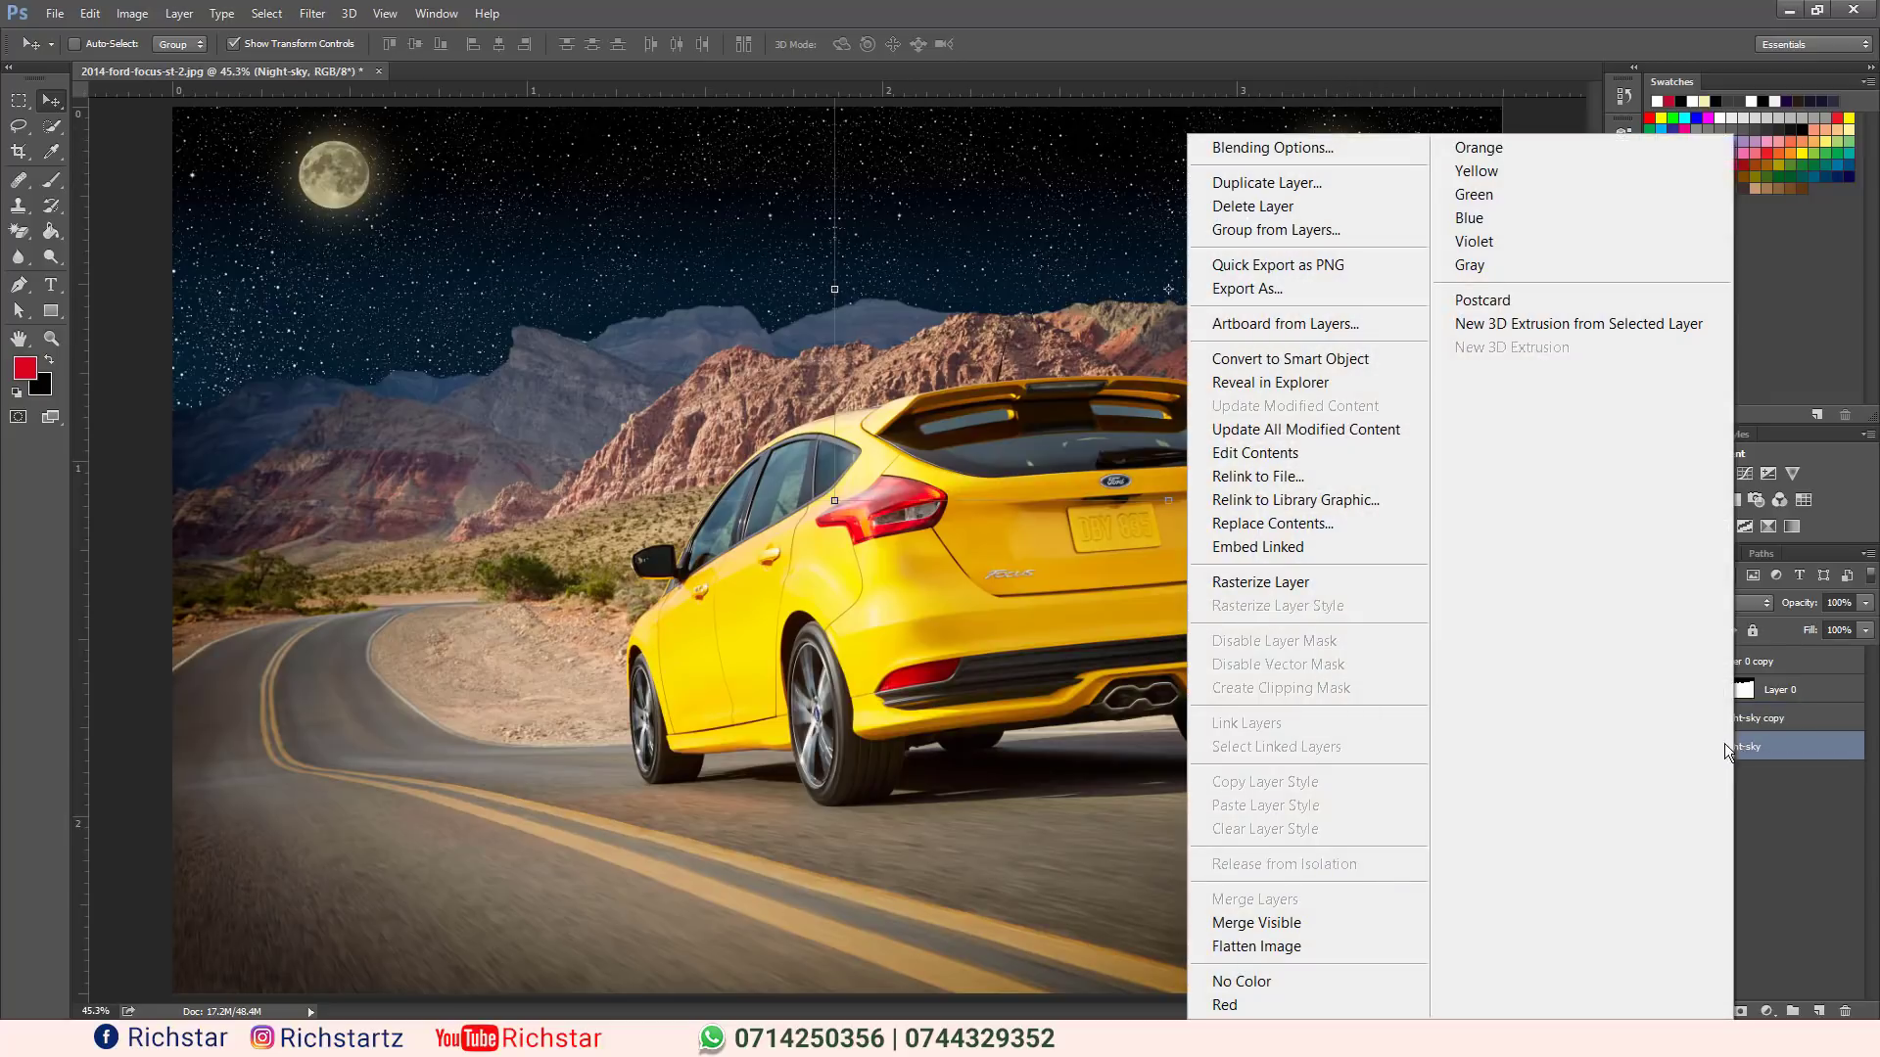
left_click(1288, 584)
Remove the right-hand moon from the Night-sky layer with the Healing Brush, sampling the starry sky to the moon's left.
left_click(16, 186)
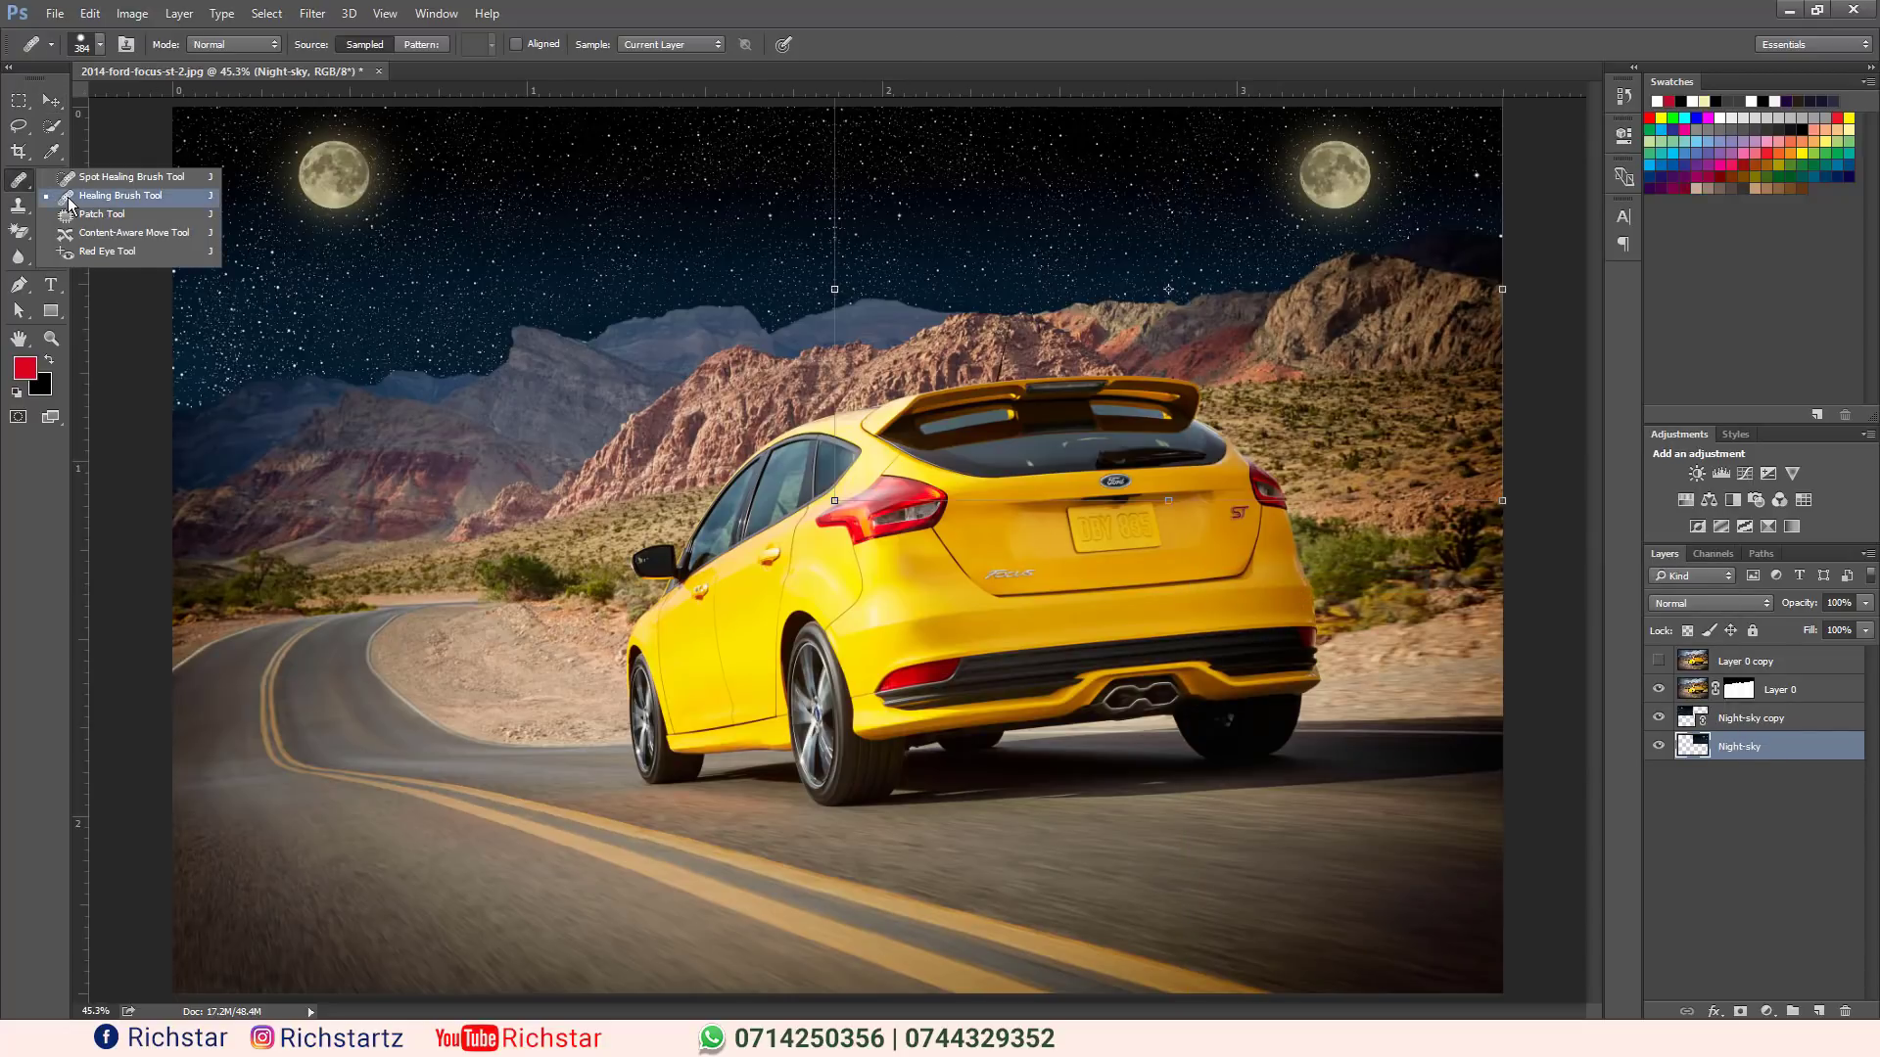
left_click(69, 199)
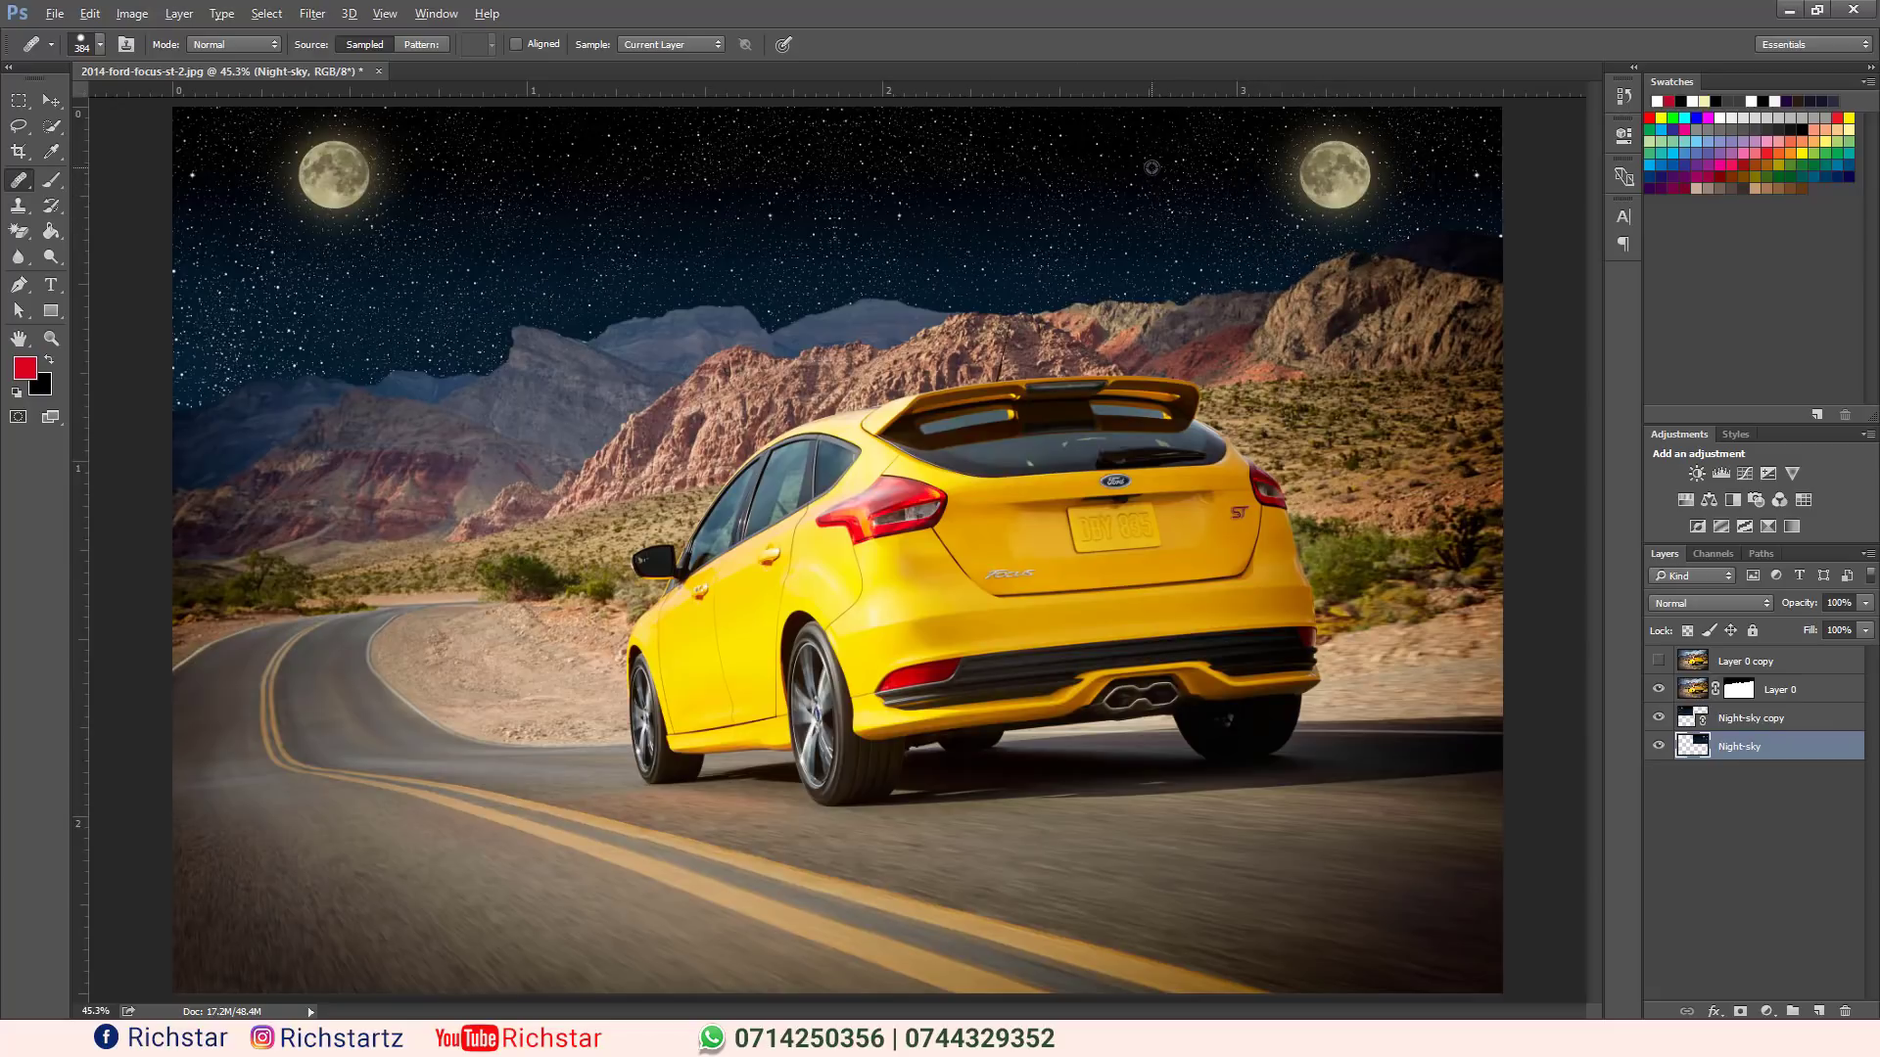
left_click(1139, 216, "alt")
left_click_drag(1263, 169, 1330, 172)
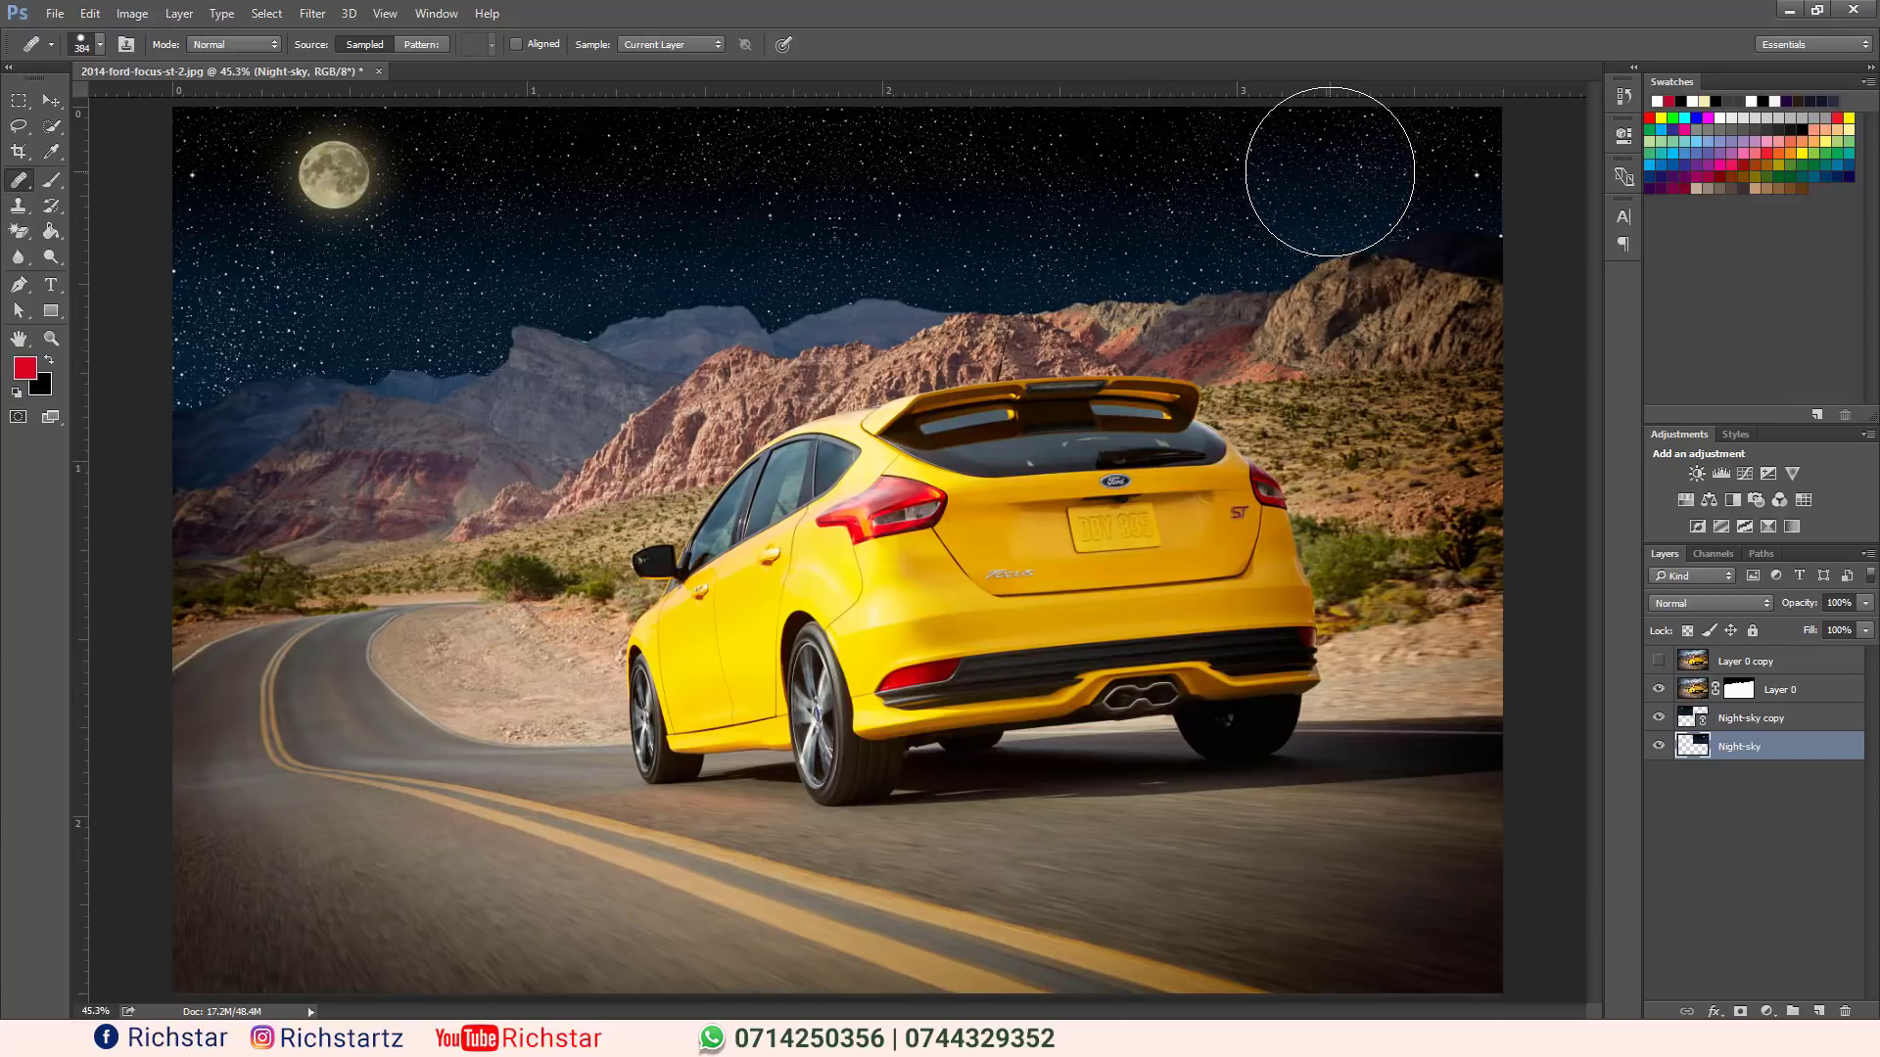
left_click(61, 101)
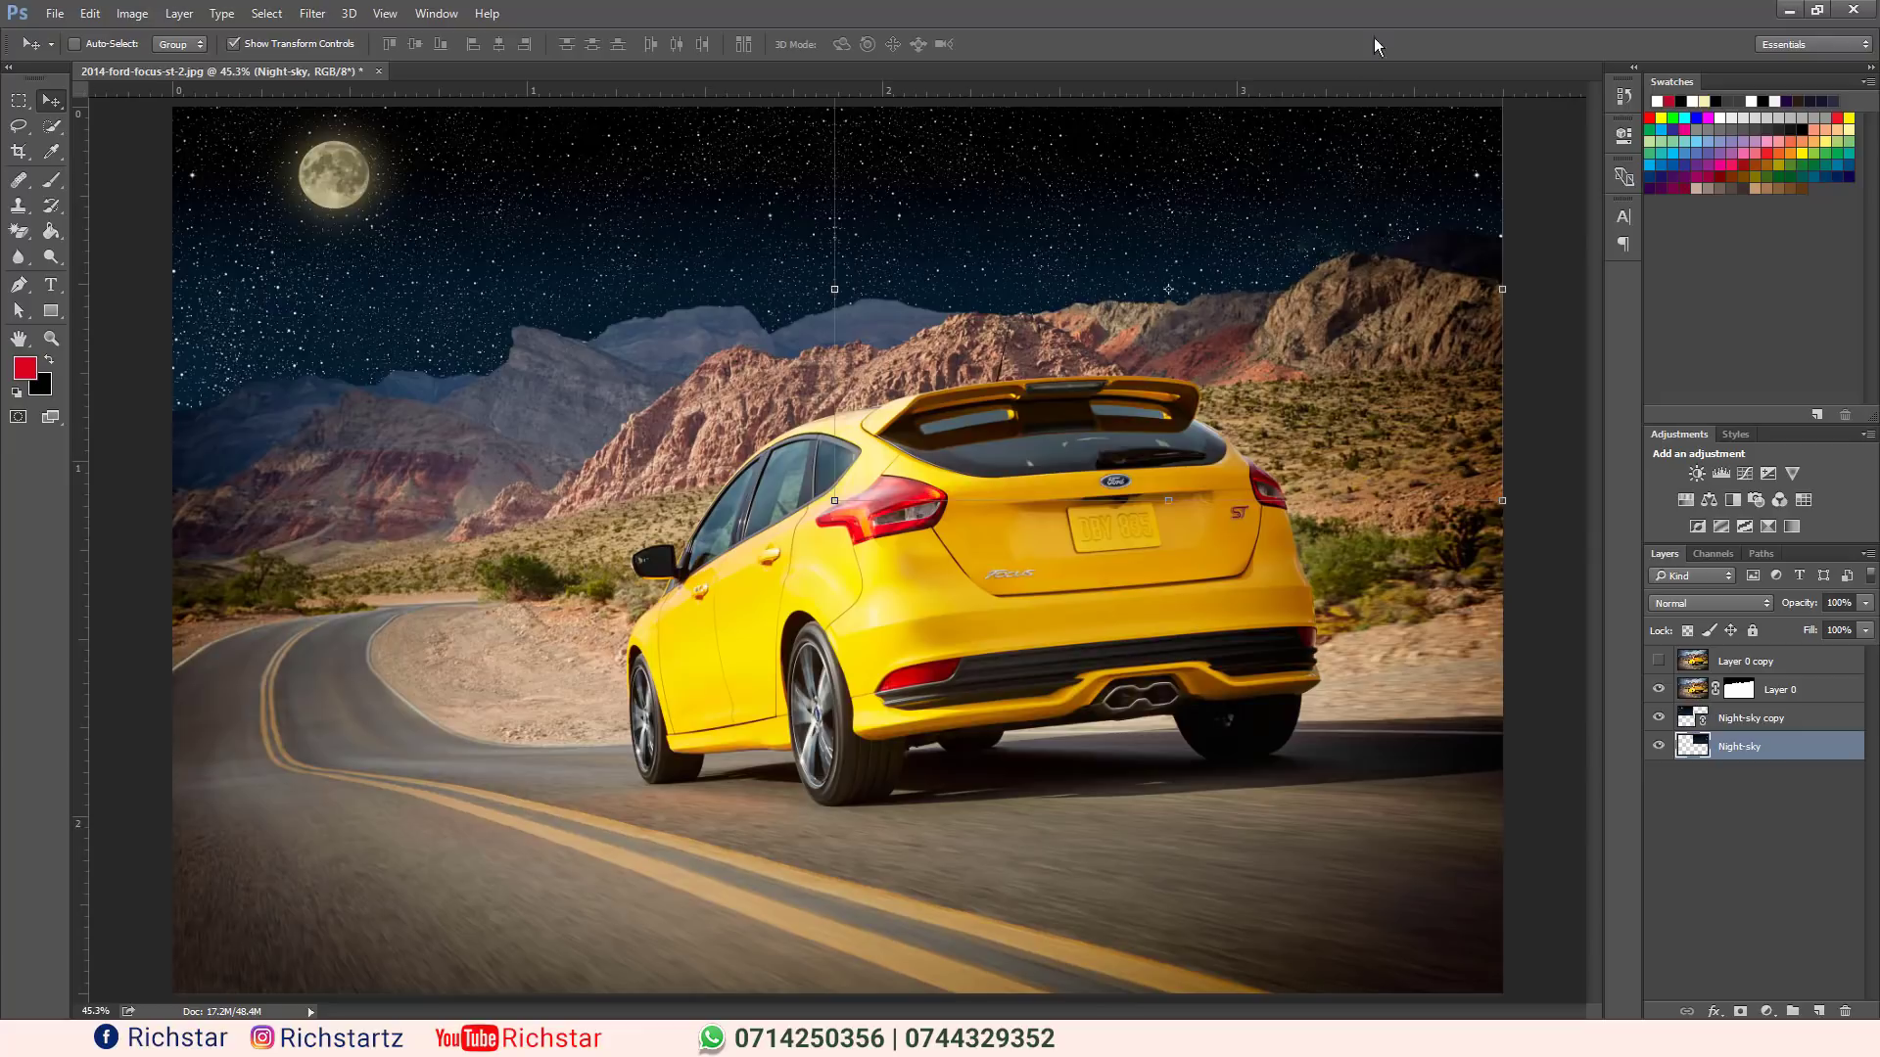
left_click(1818, 808)
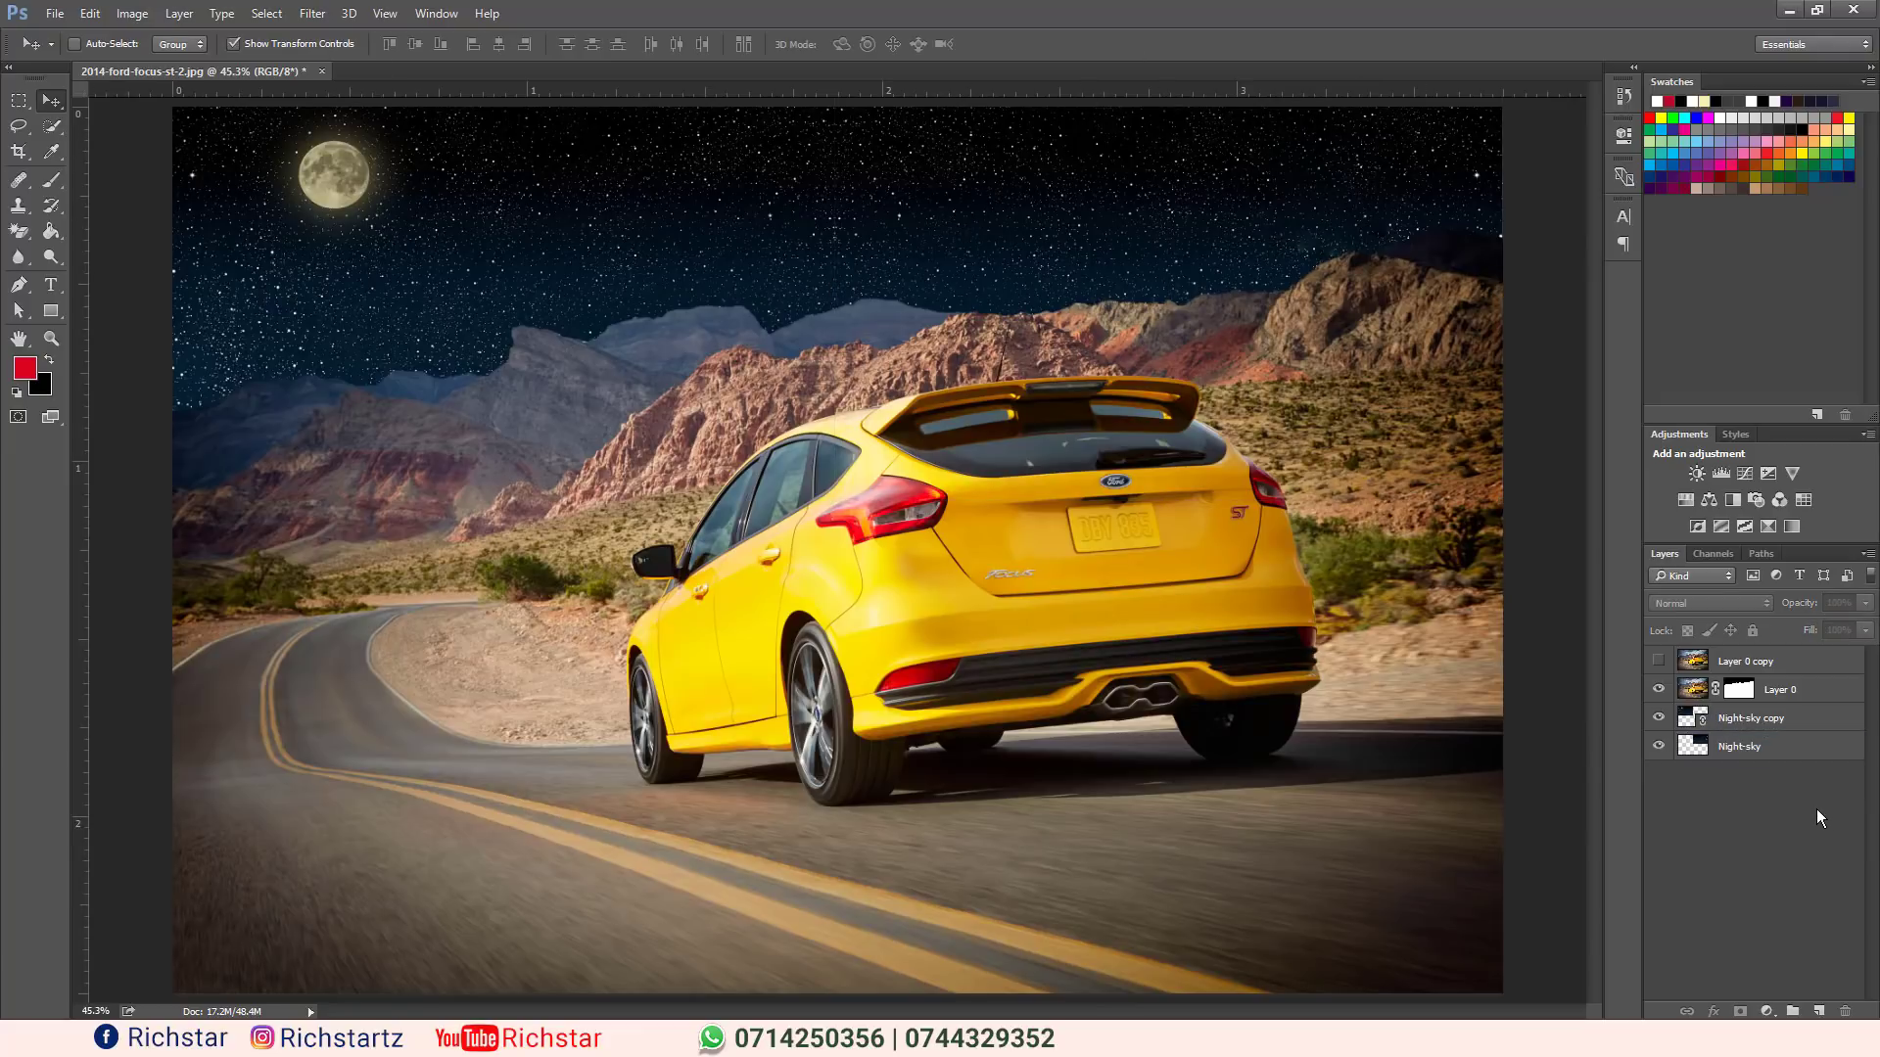
Merge the Night-sky and Night-sky copy layers into one layer.
left_click(1752, 747)
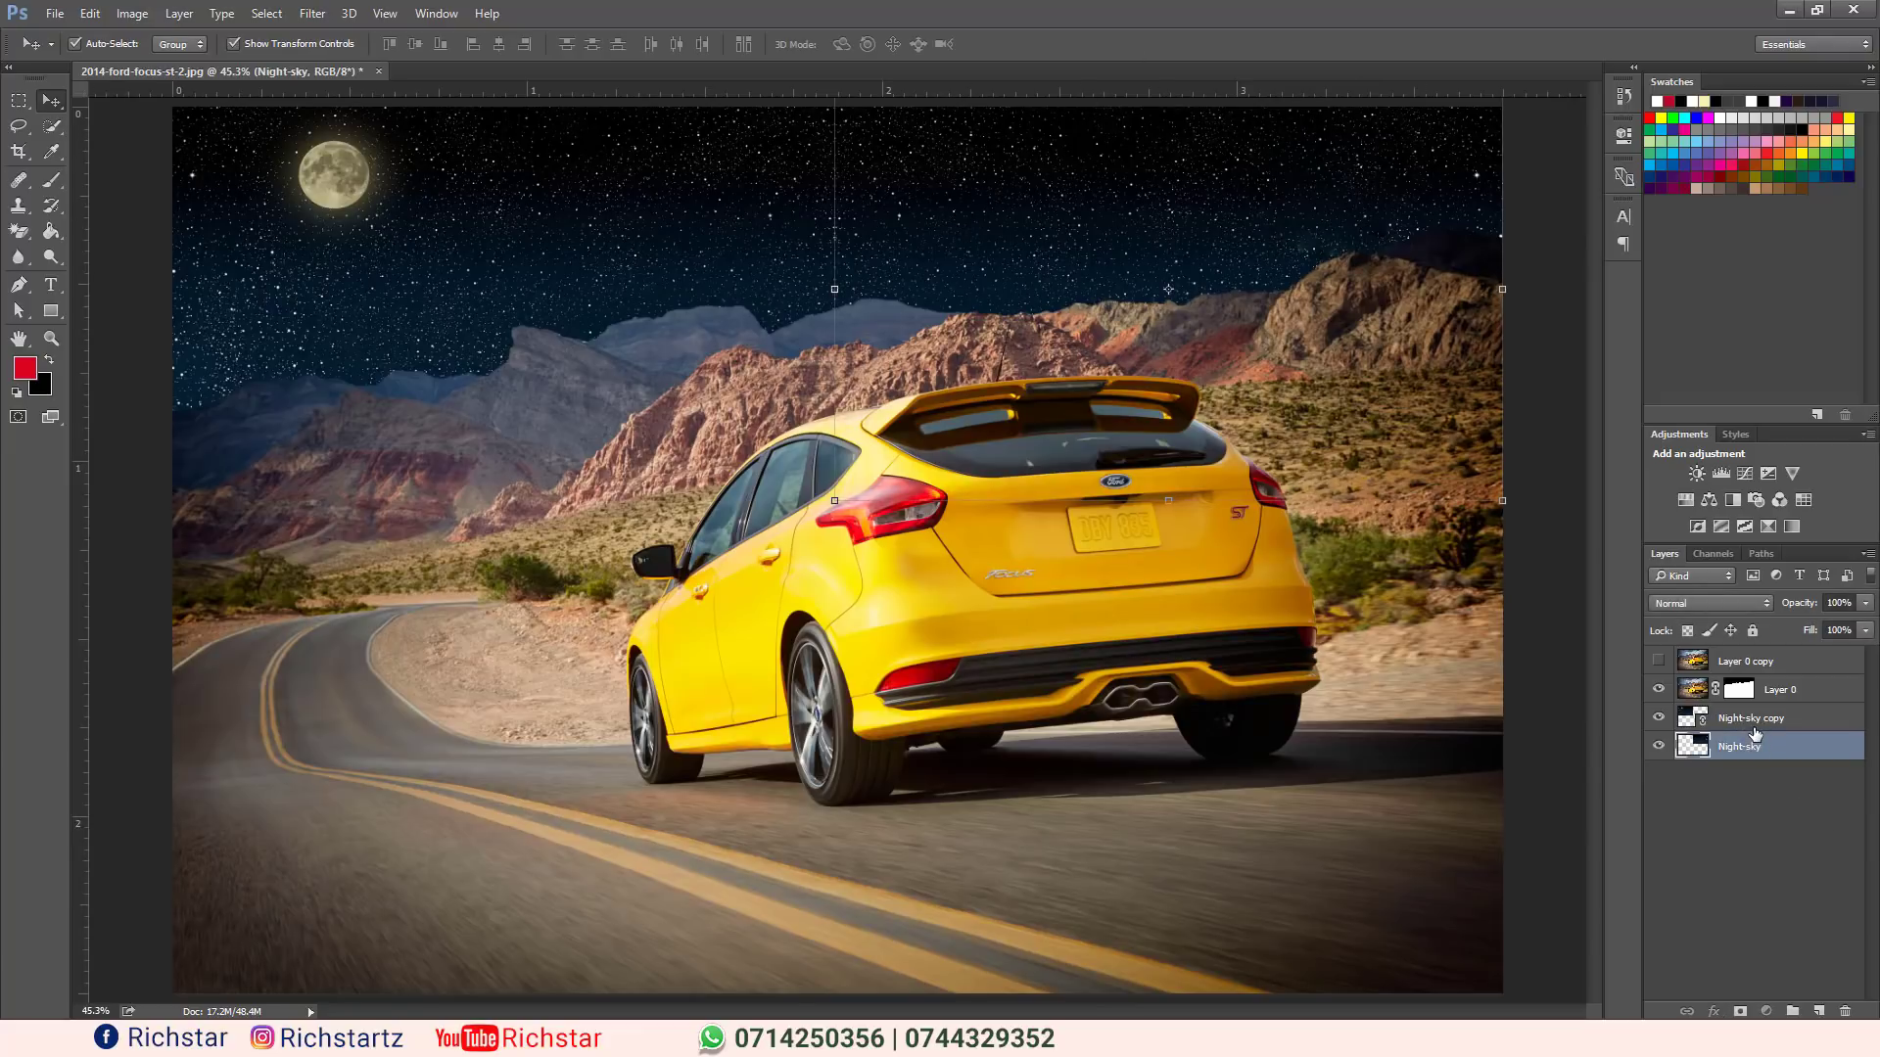
left_click(1752, 719, "ctrl")
right_click(1753, 718)
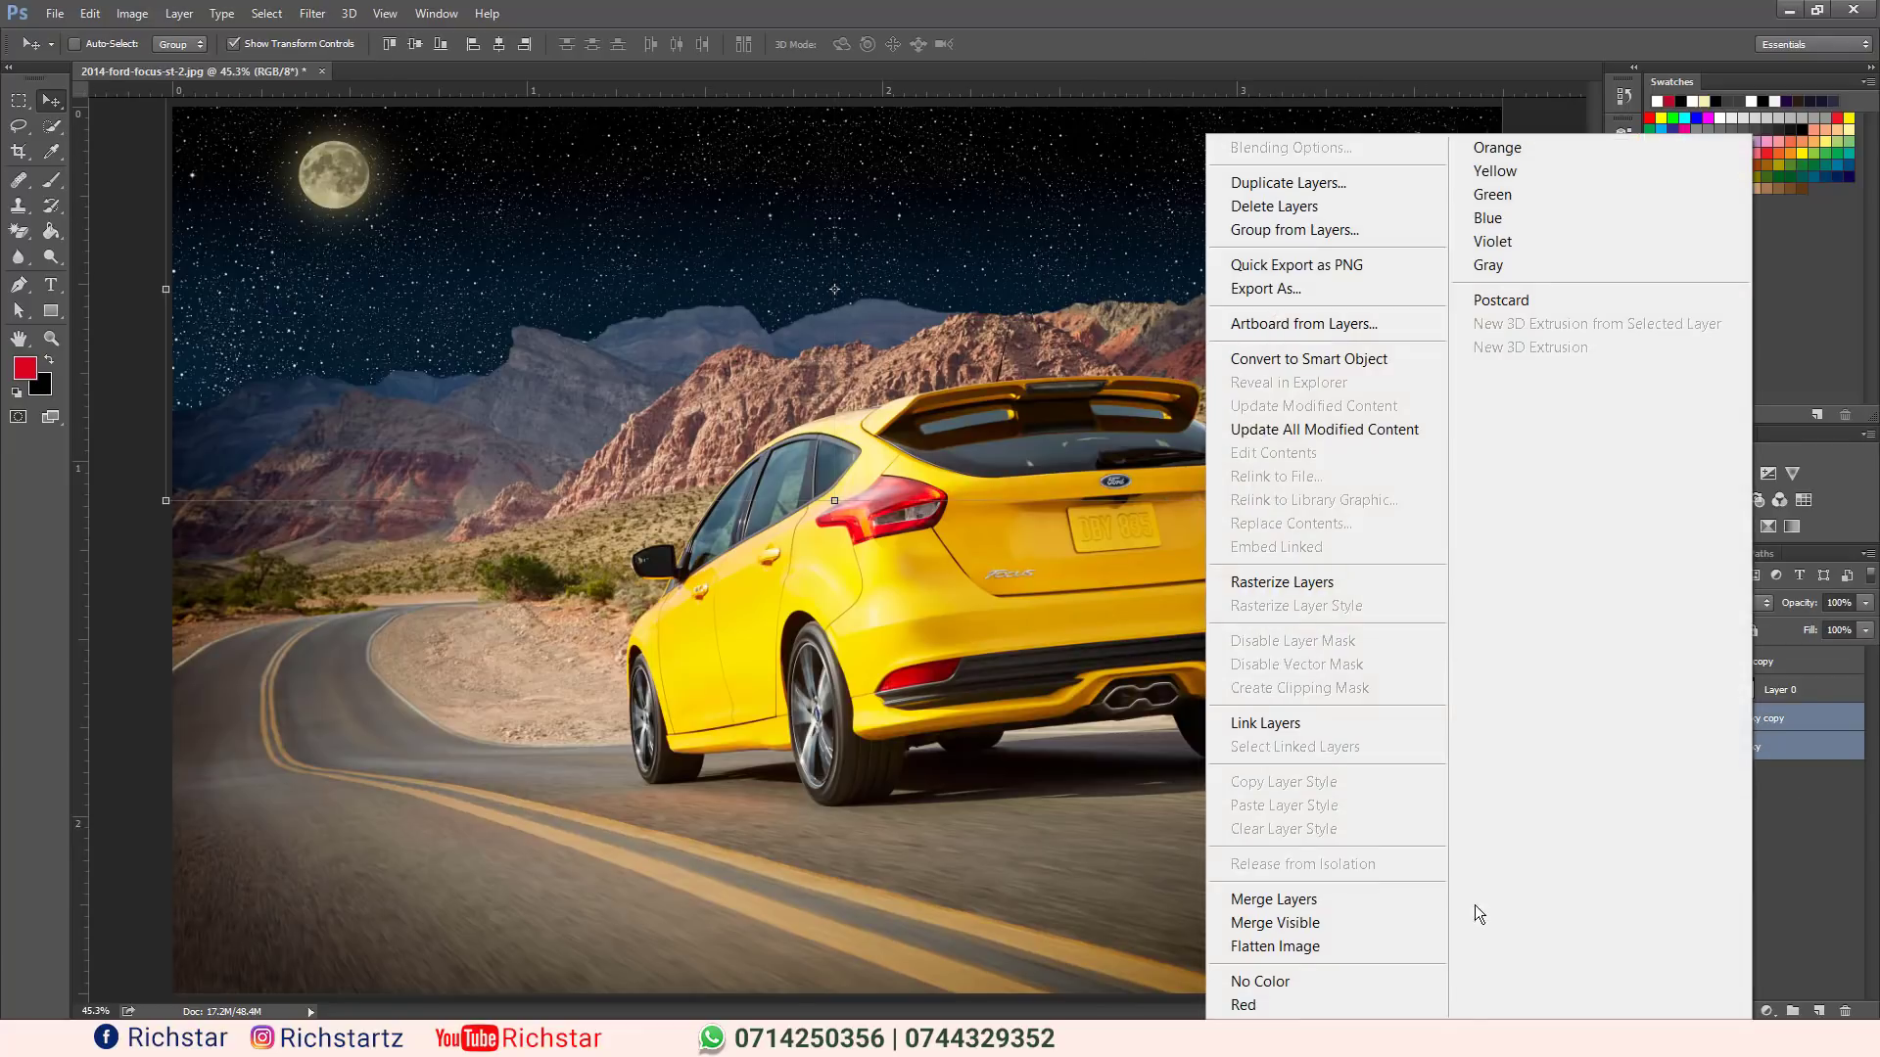
left_click(1347, 896)
Rename the merged night-sky layer as SKY.
right_click(1759, 718)
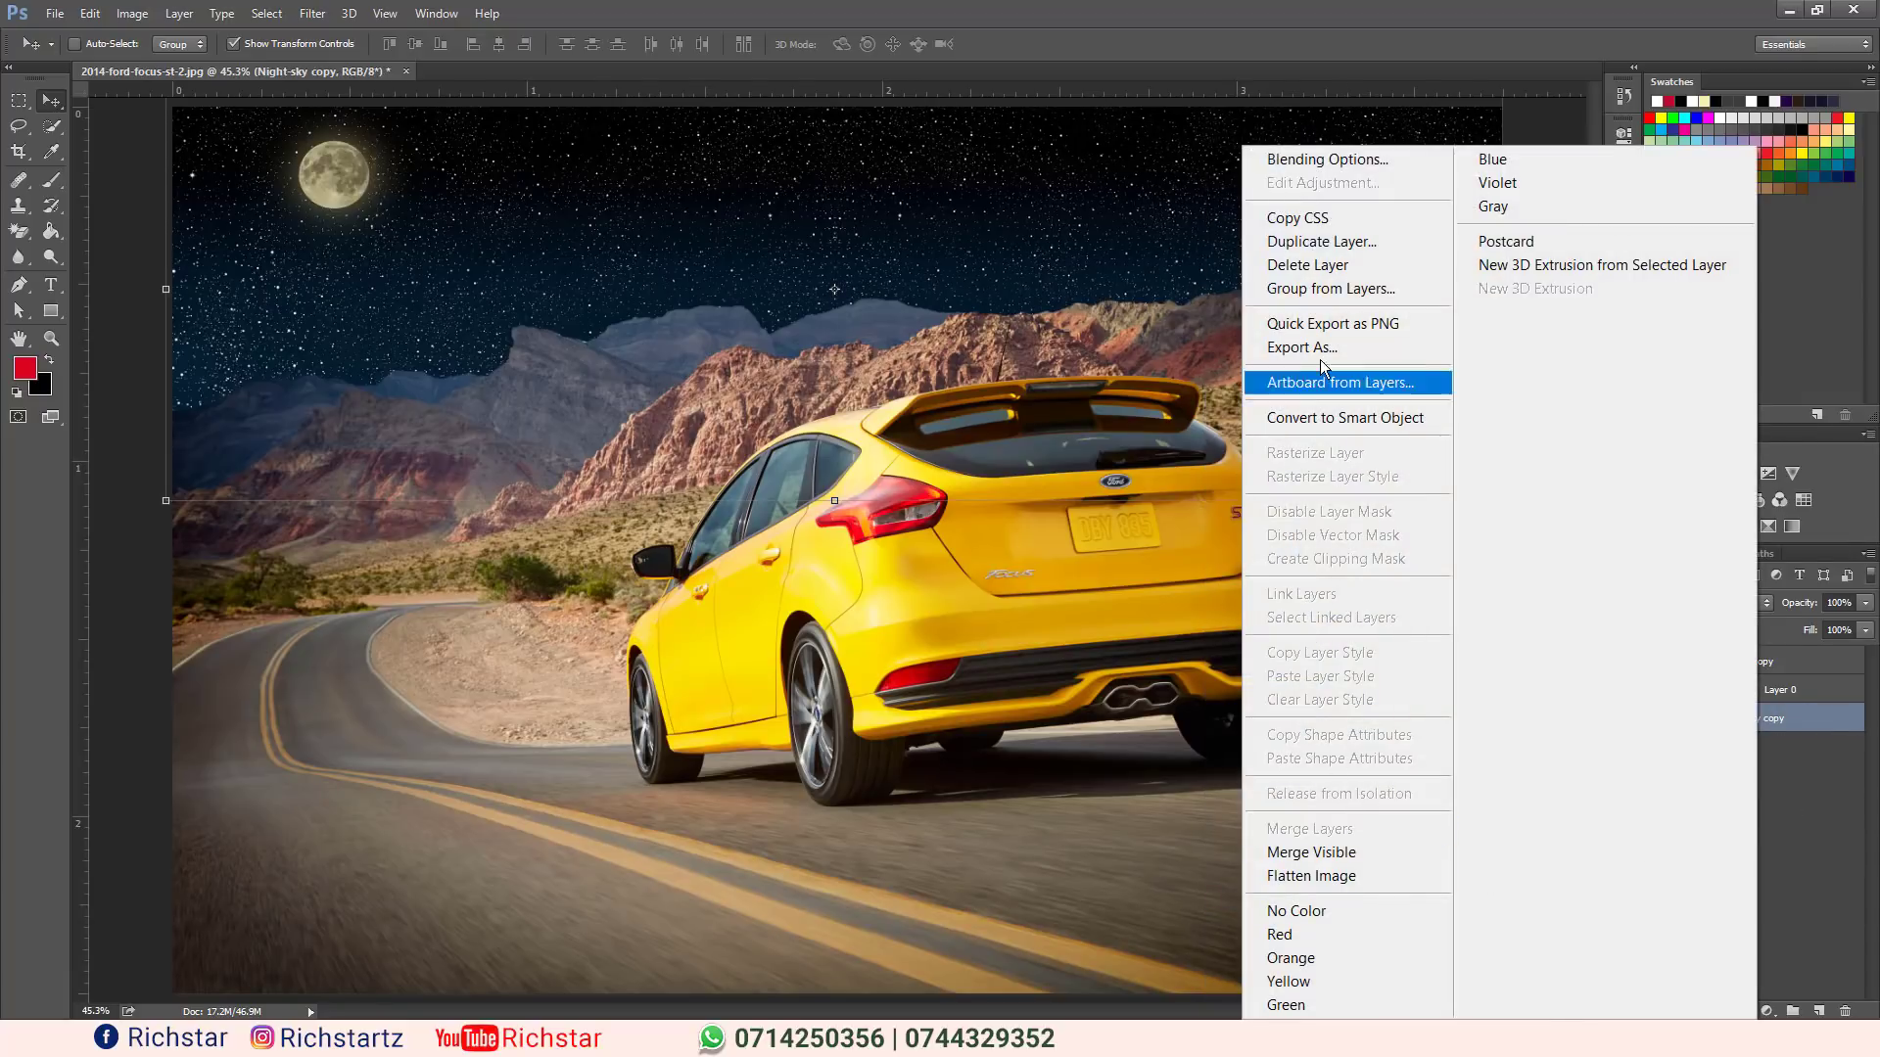
left_click(1794, 745)
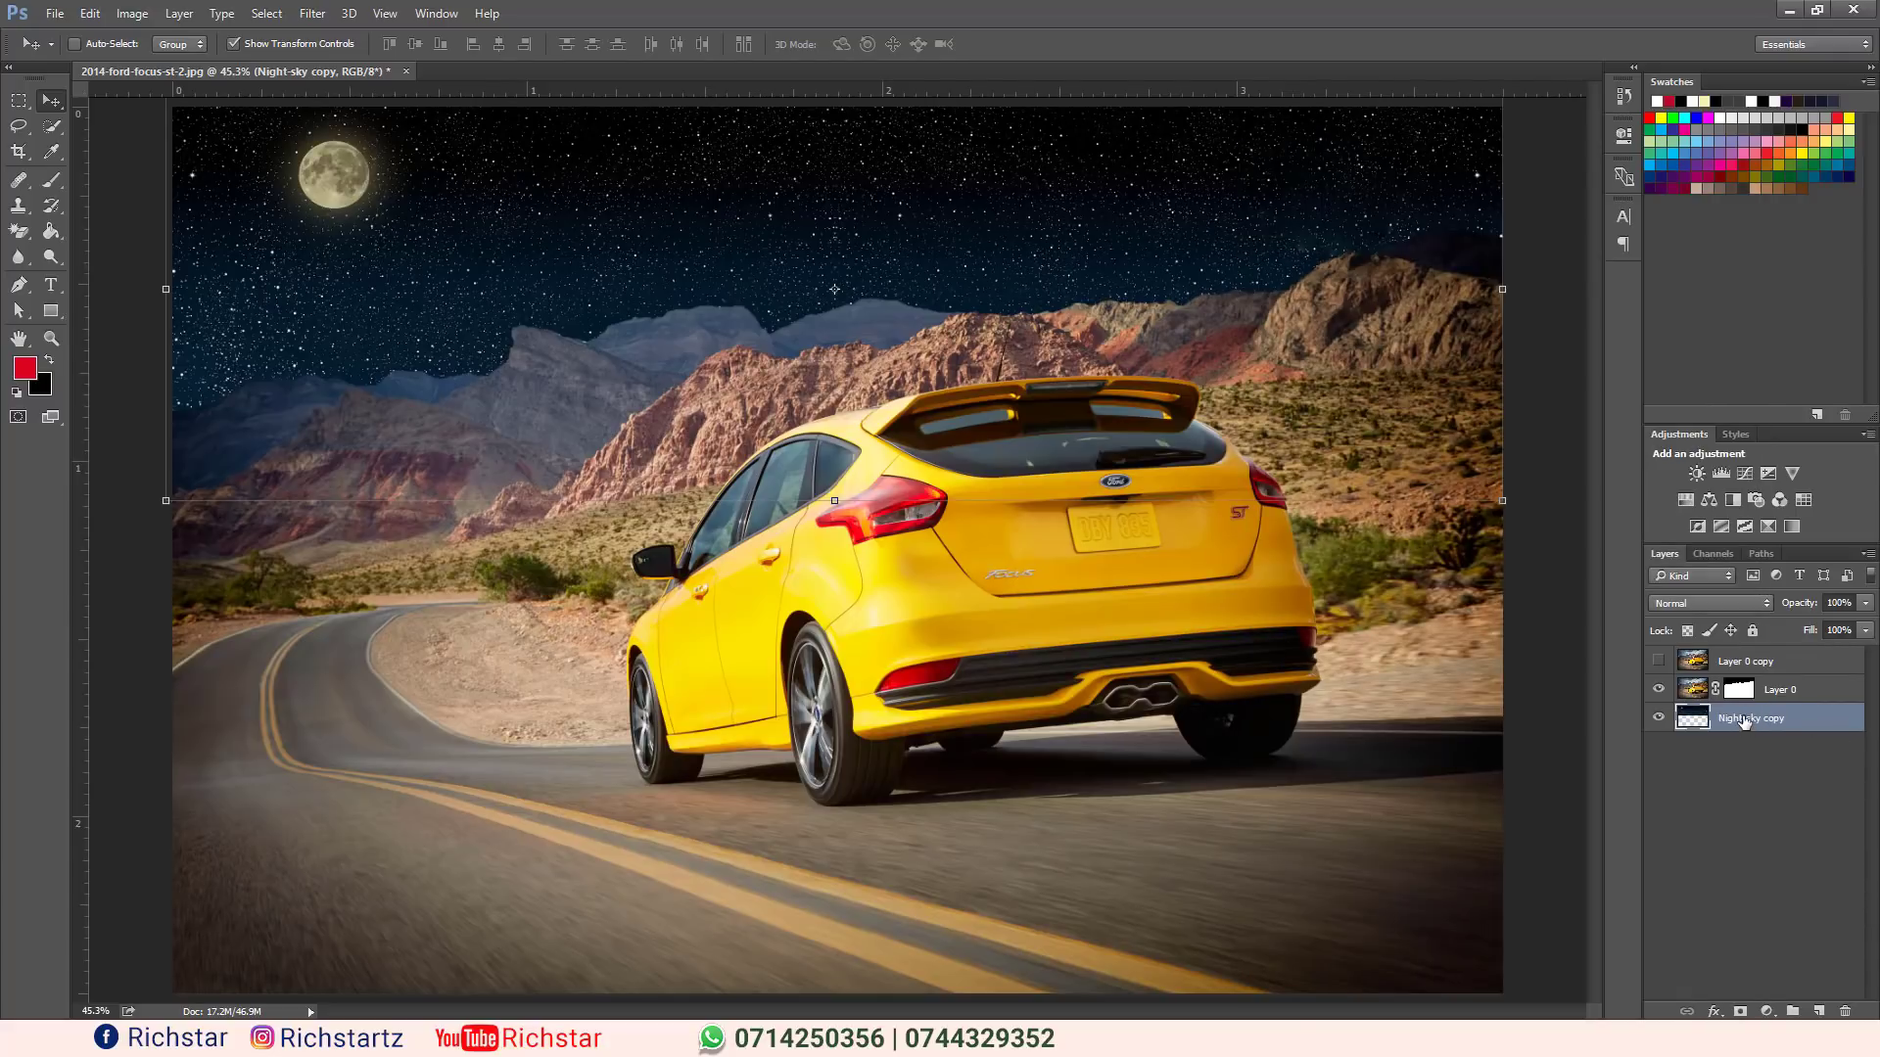
double_click(1744, 717)
type("s")
left_click(1795, 809)
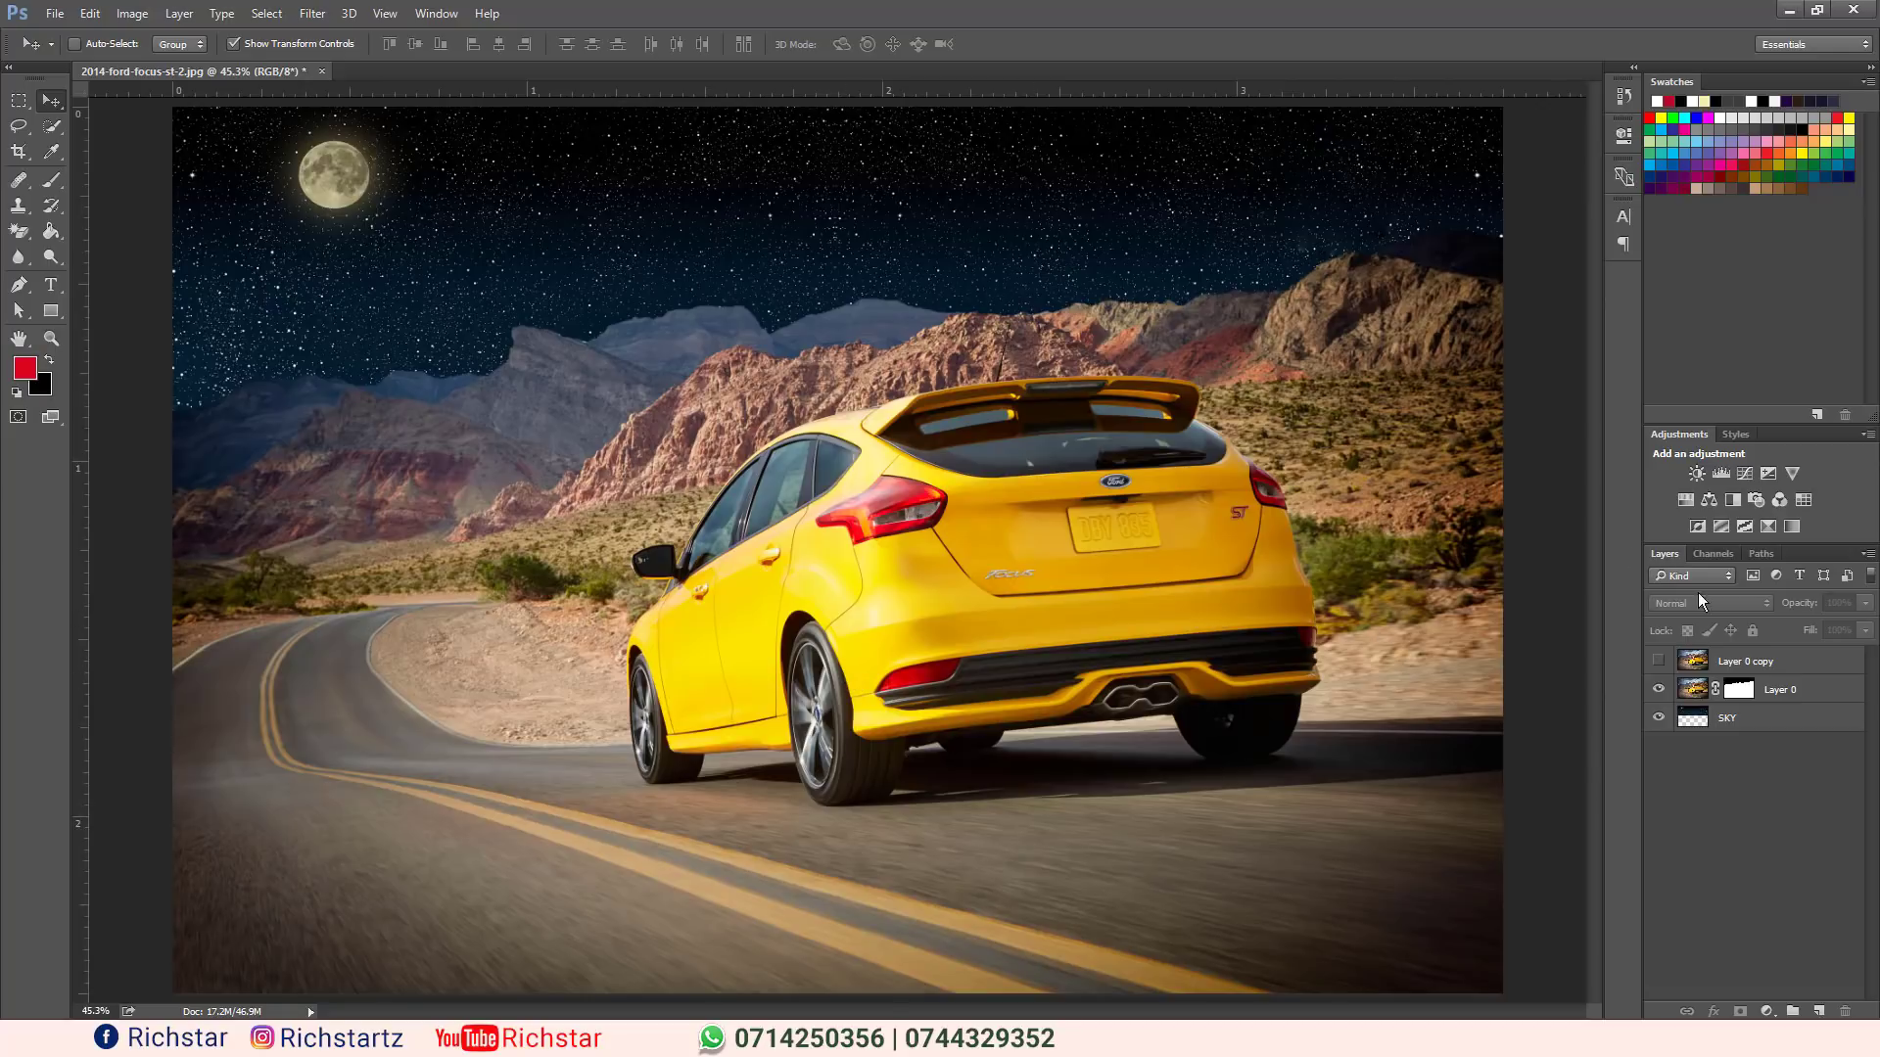
Start the Camera Raw Filter on Layer 0's image, setting Temperature to -22 and Exposure to -2.55.
left_click(1779, 693)
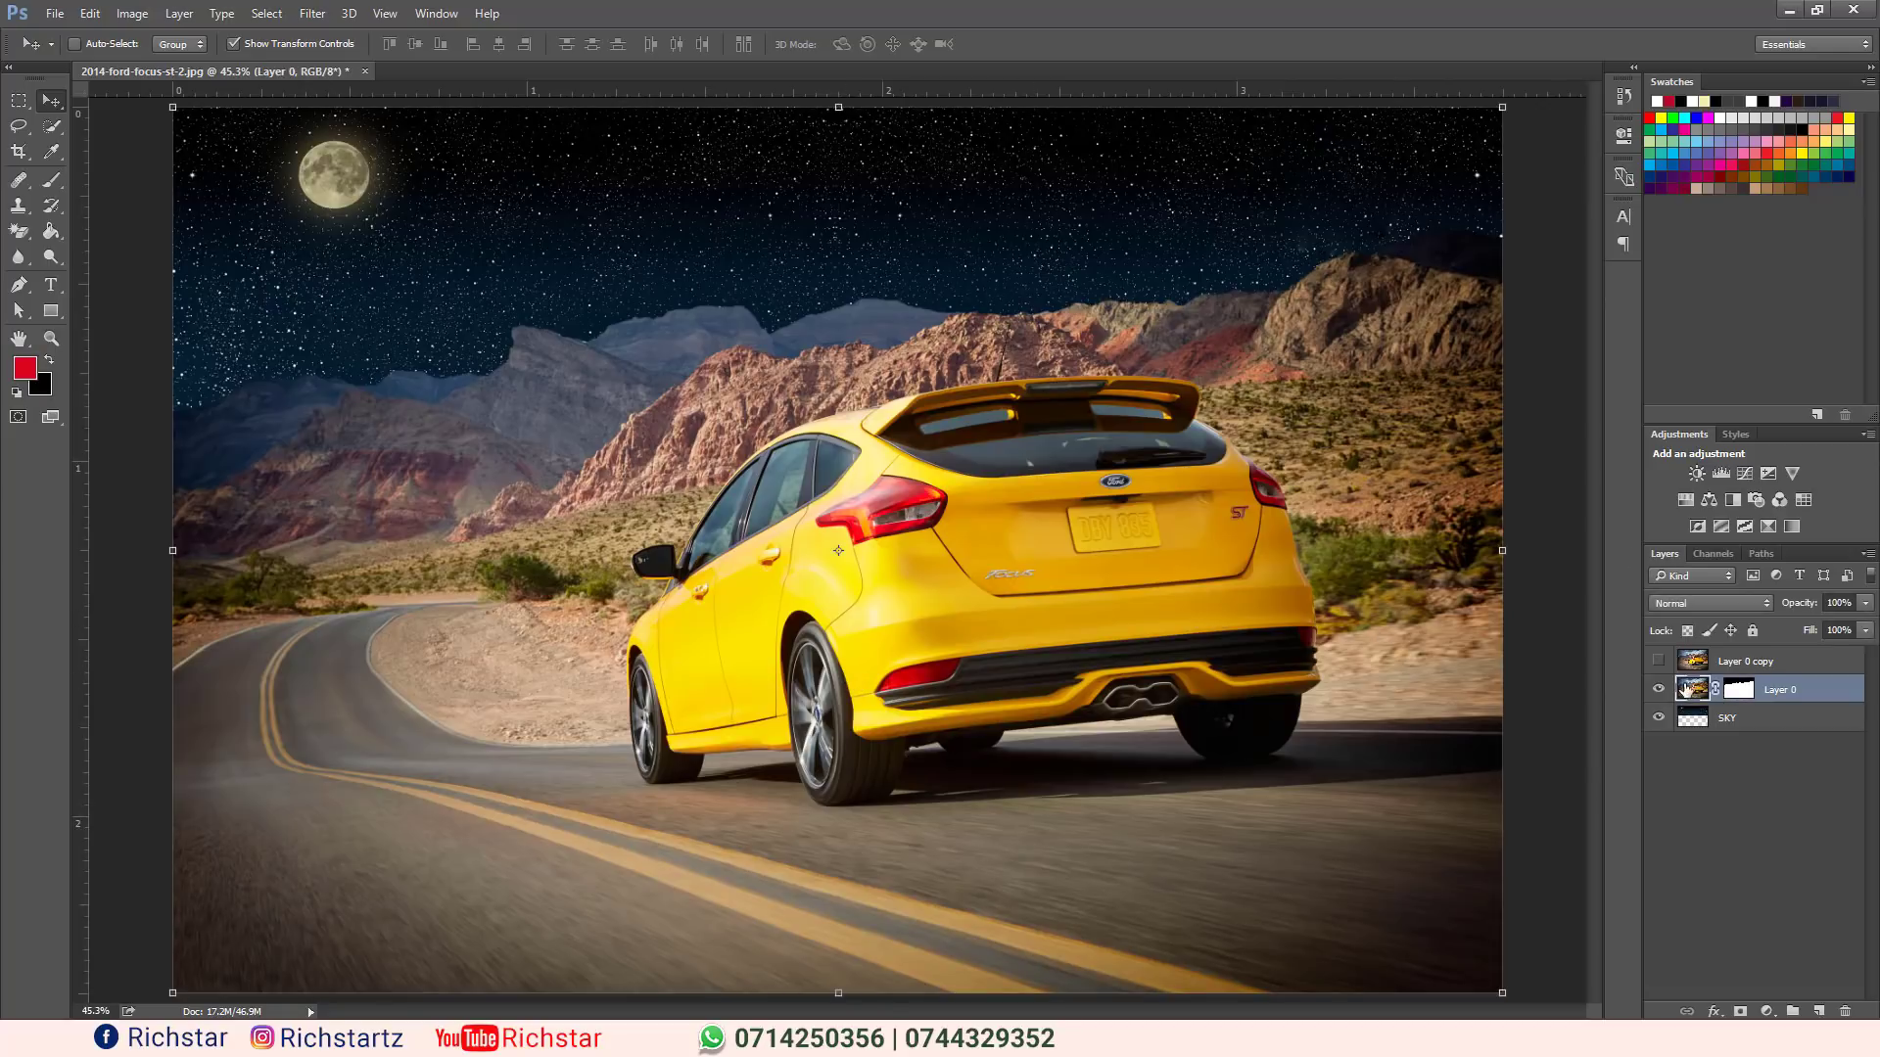
left_click(313, 13)
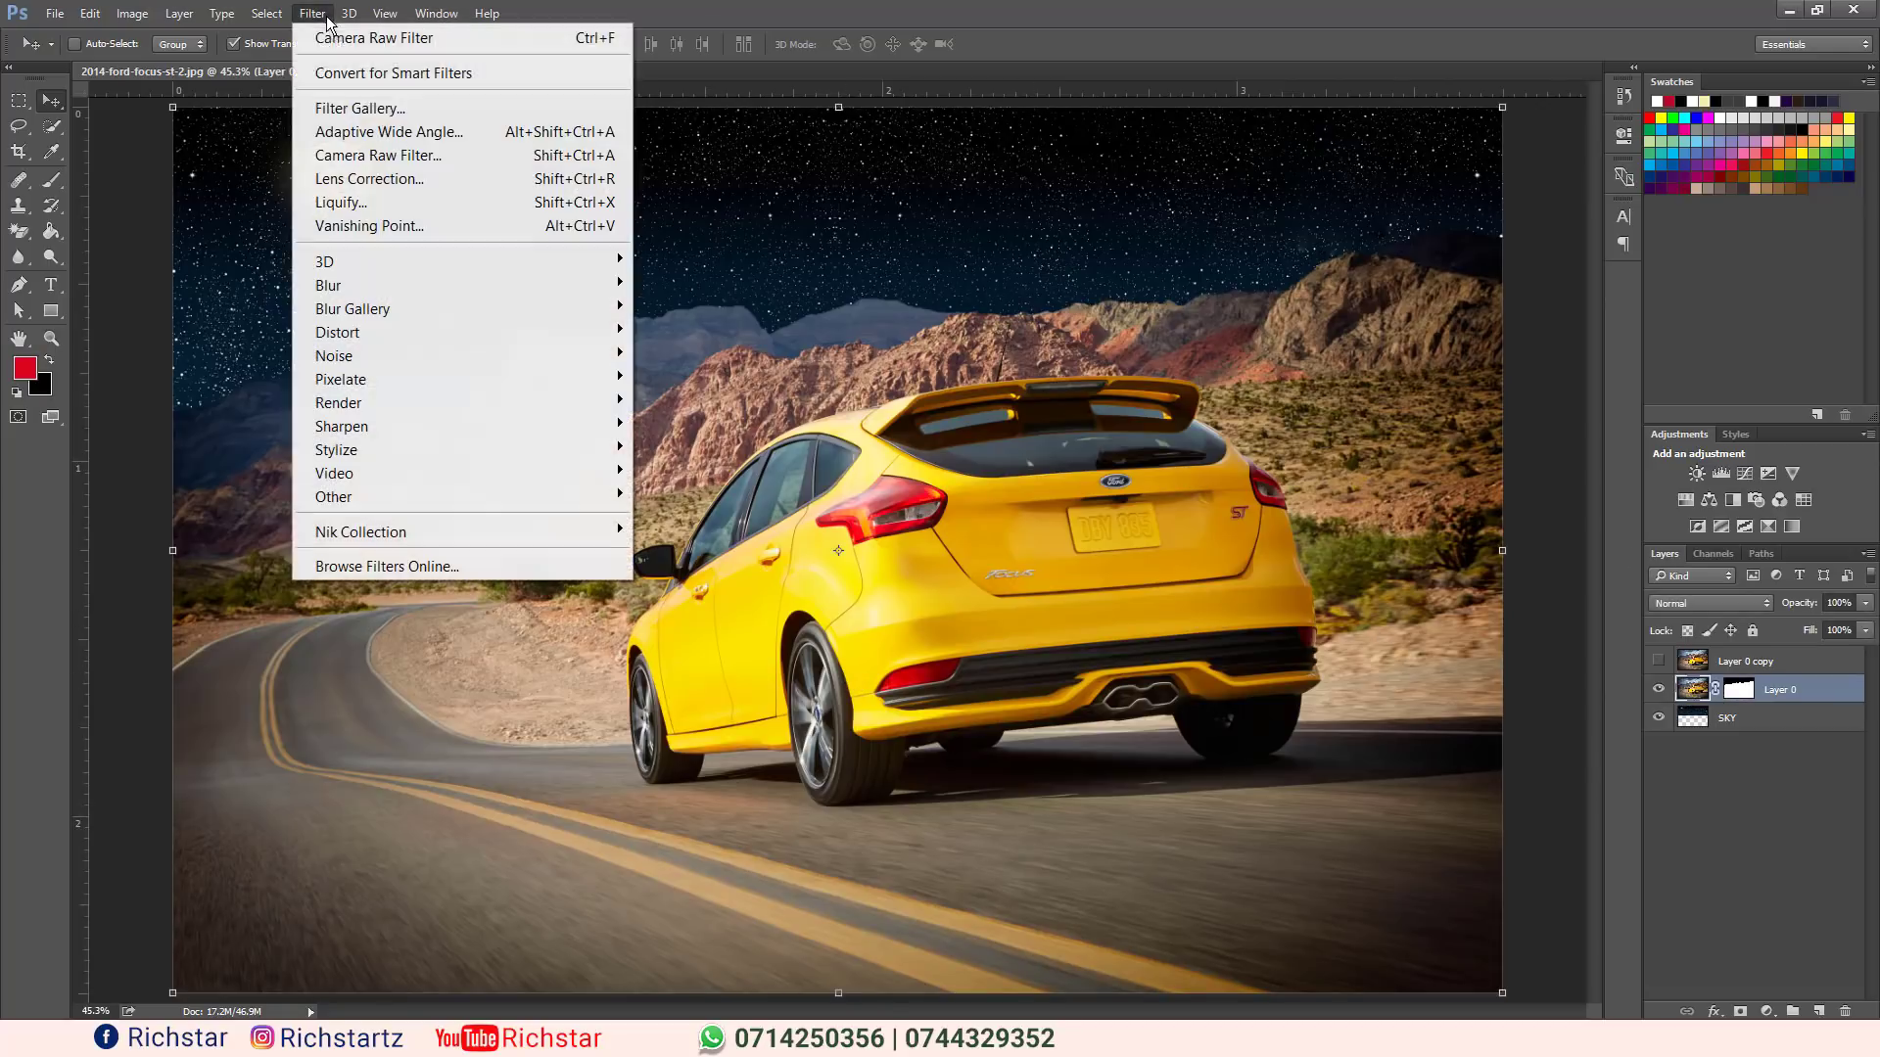
left_click(388, 154)
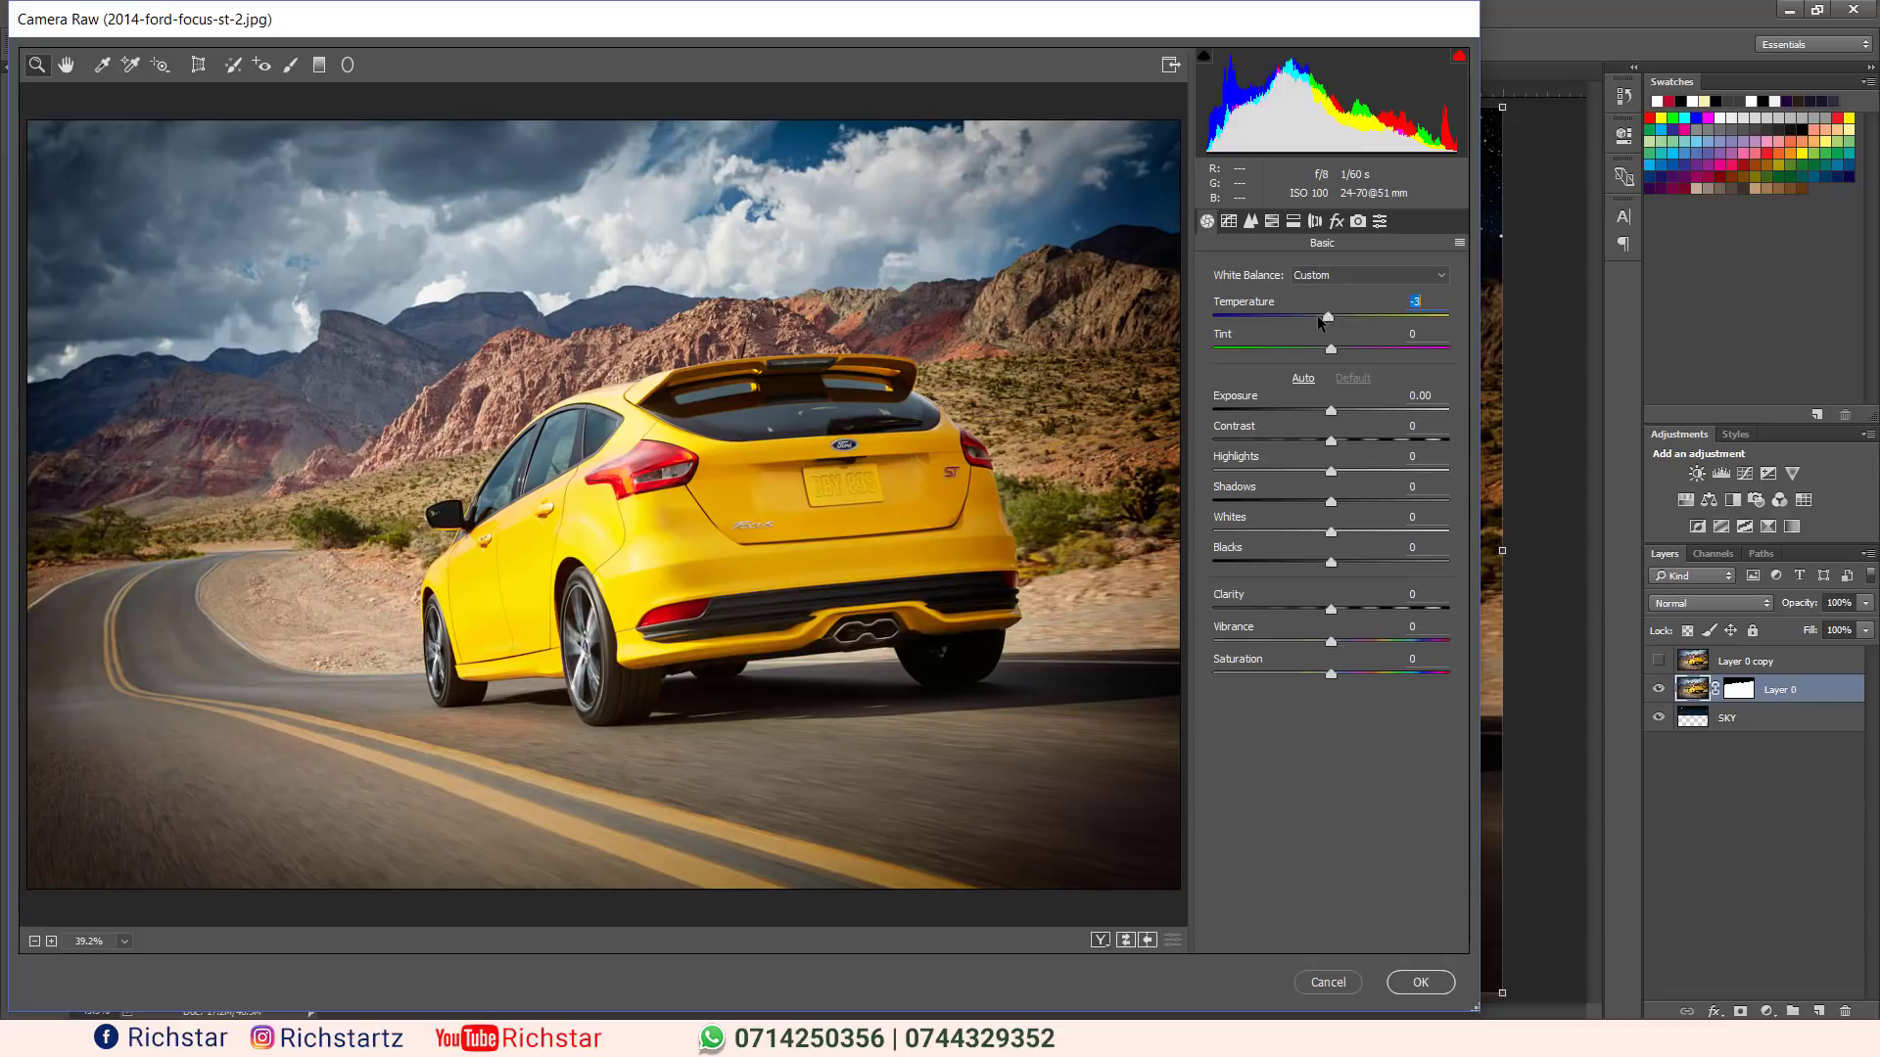
left_click_drag(1318, 315, 1307, 323)
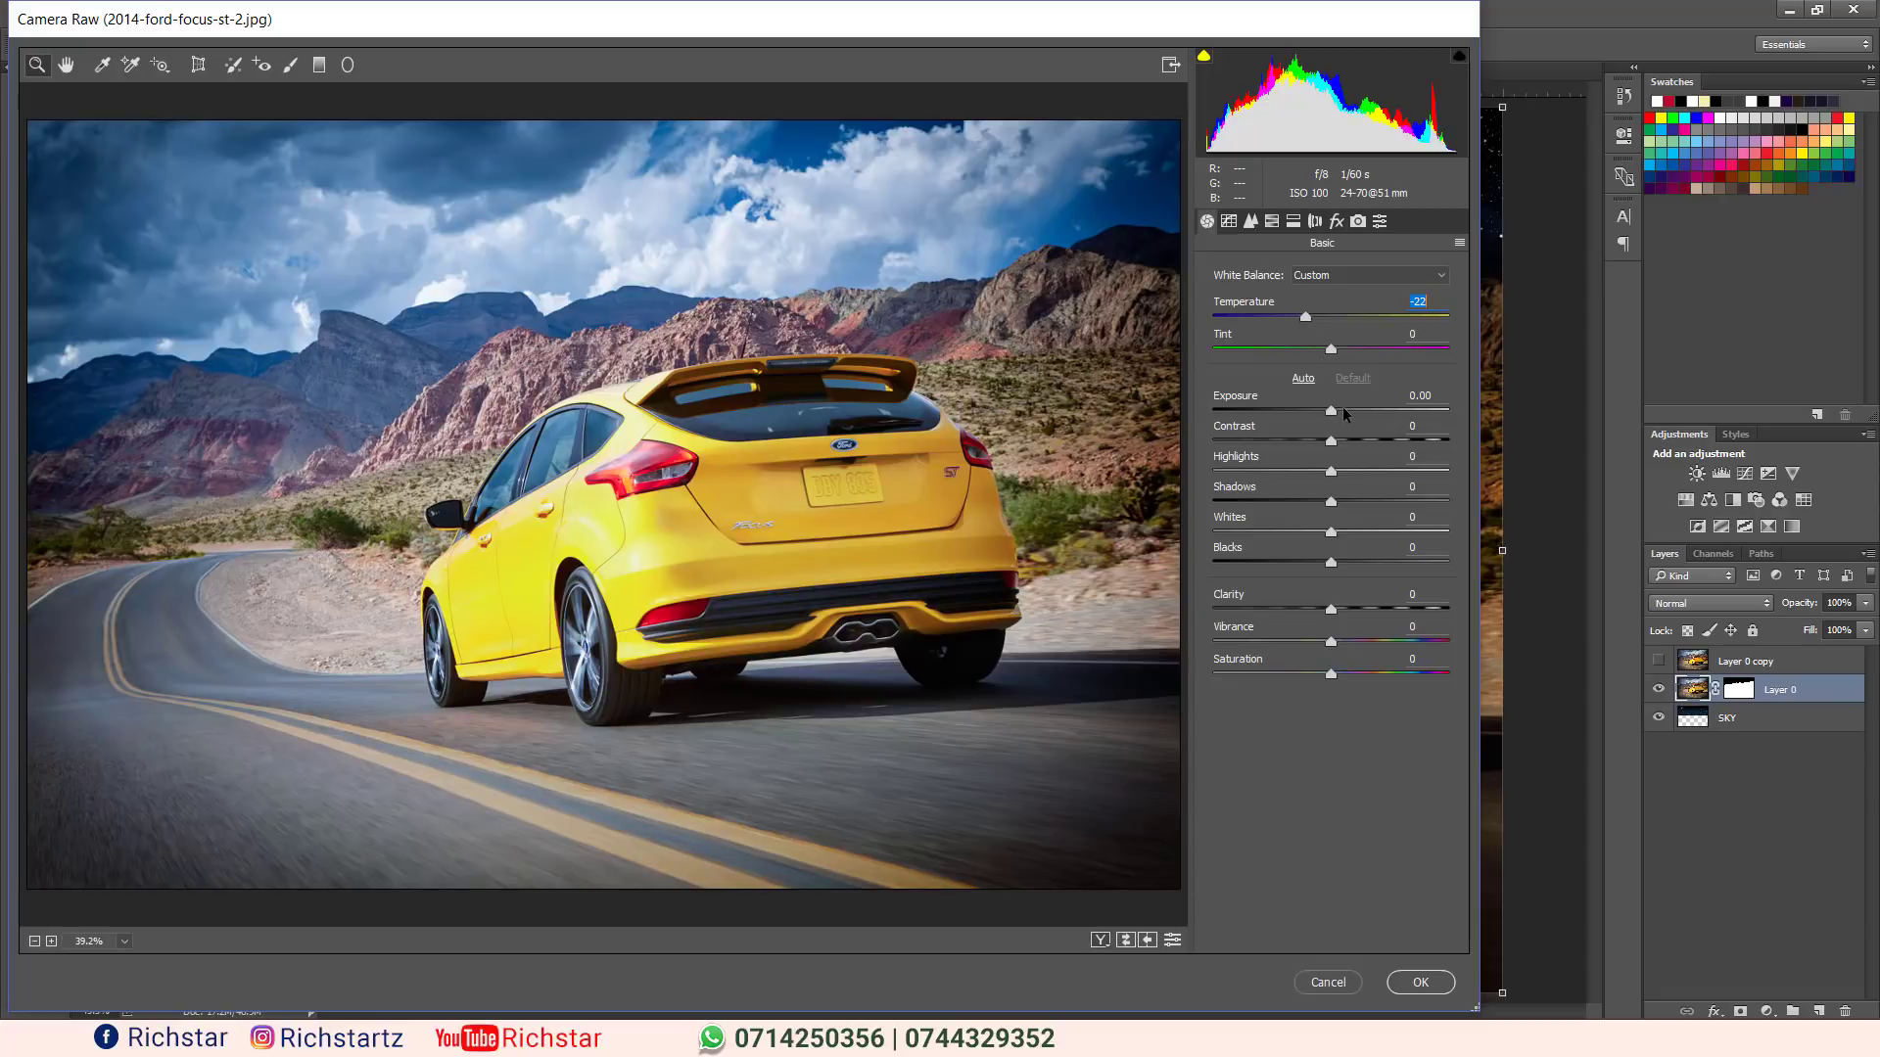
left_click_drag(1332, 409, 1272, 412)
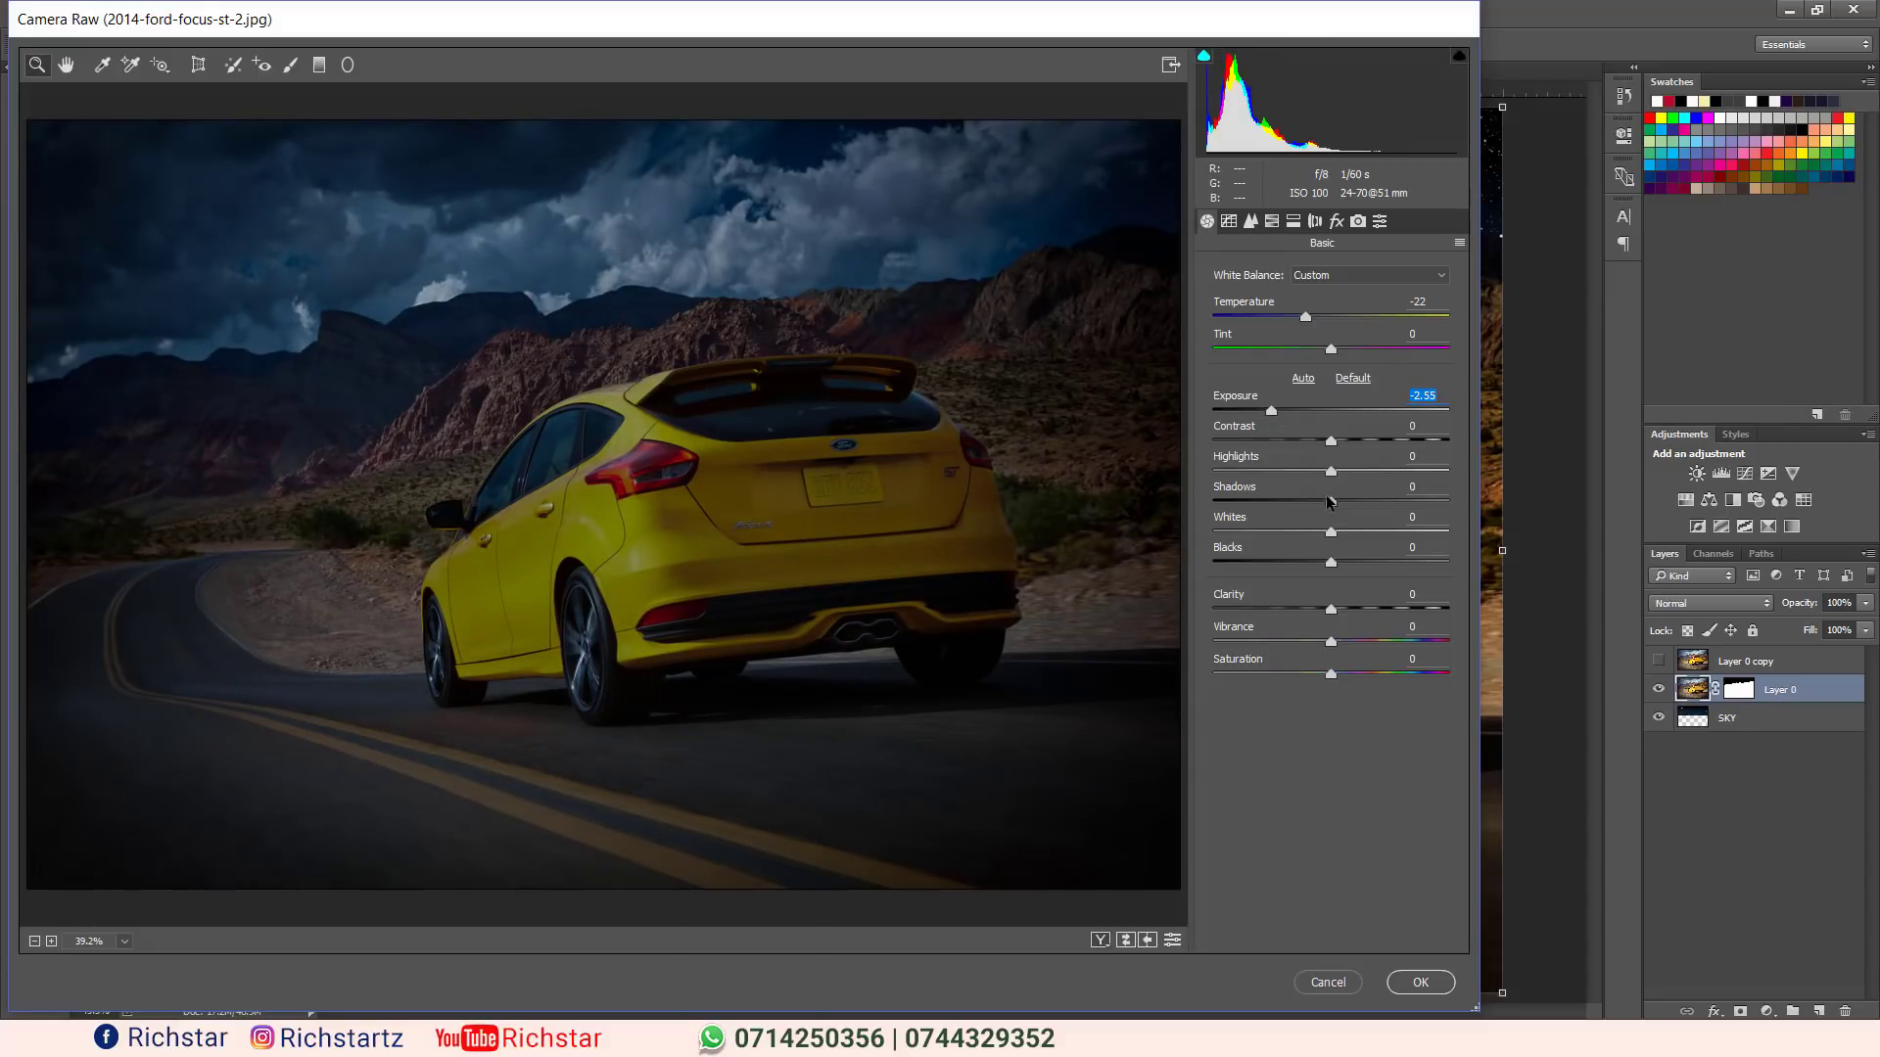
Set Highlights to -15, Shadows to -59, Blacks to -49, Vibrance to -23 and Saturation to -38, and apply the Camera Raw filter.
left_click_drag(1331, 504, 1273, 565)
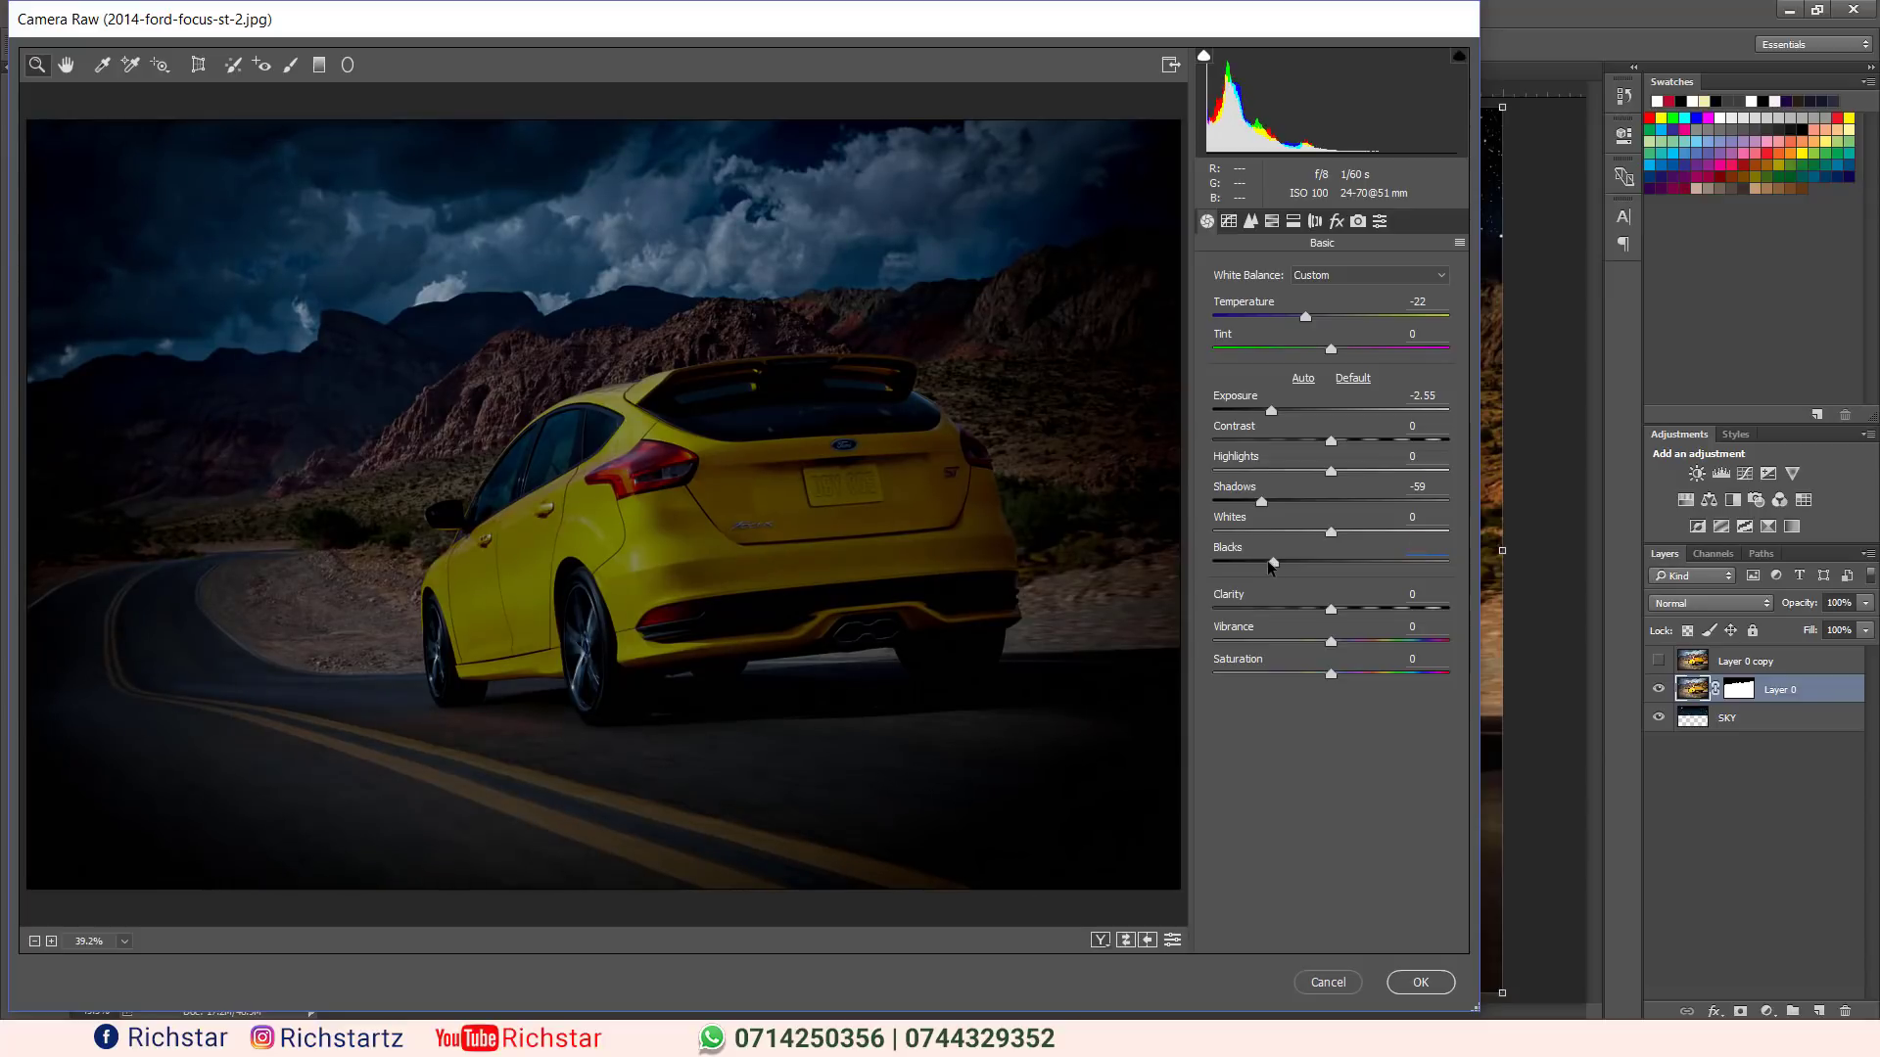
left_click(1264, 505)
mouse_move(1331, 472)
left_mouse_down()
mouse_move(1368, 474)
mouse_move(1298, 481)
mouse_move(1313, 482)
left_mouse_up()
left_click_drag(1331, 676, 1292, 683)
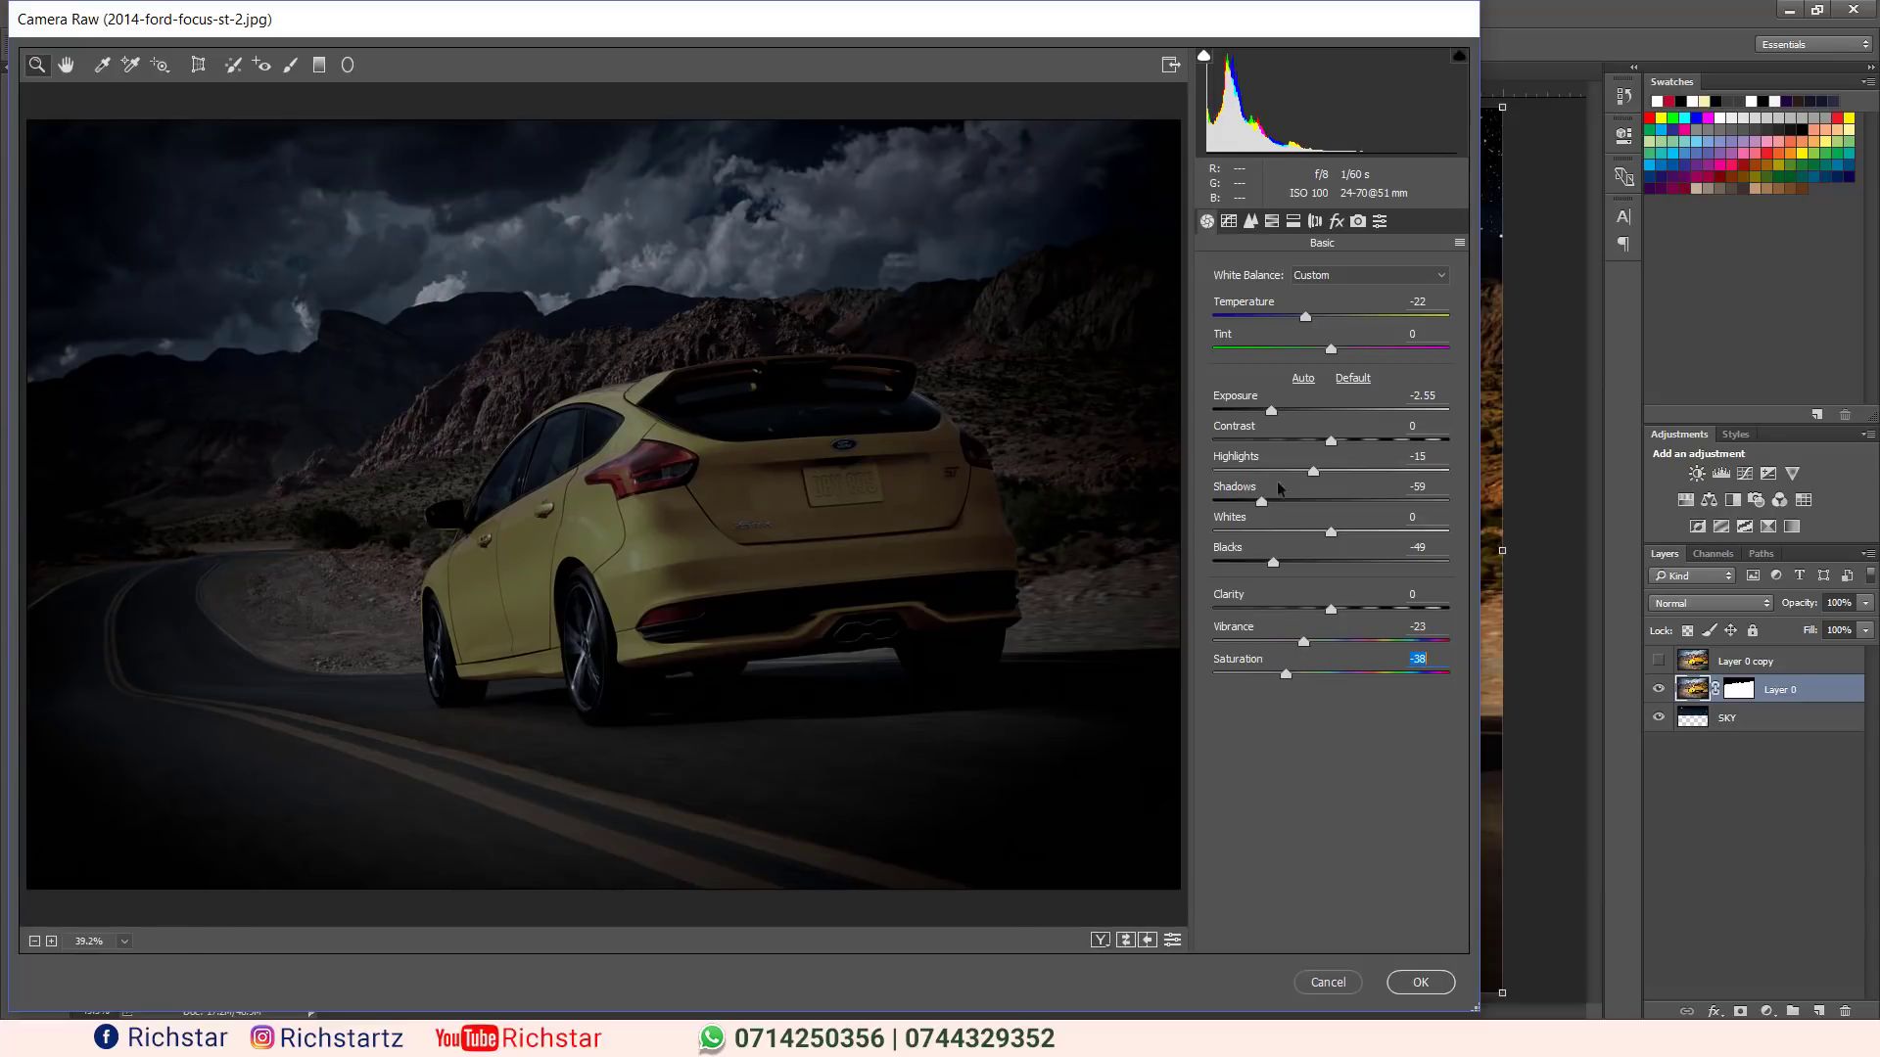
left_click_drag(1299, 322, 1298, 323)
left_click(1419, 983)
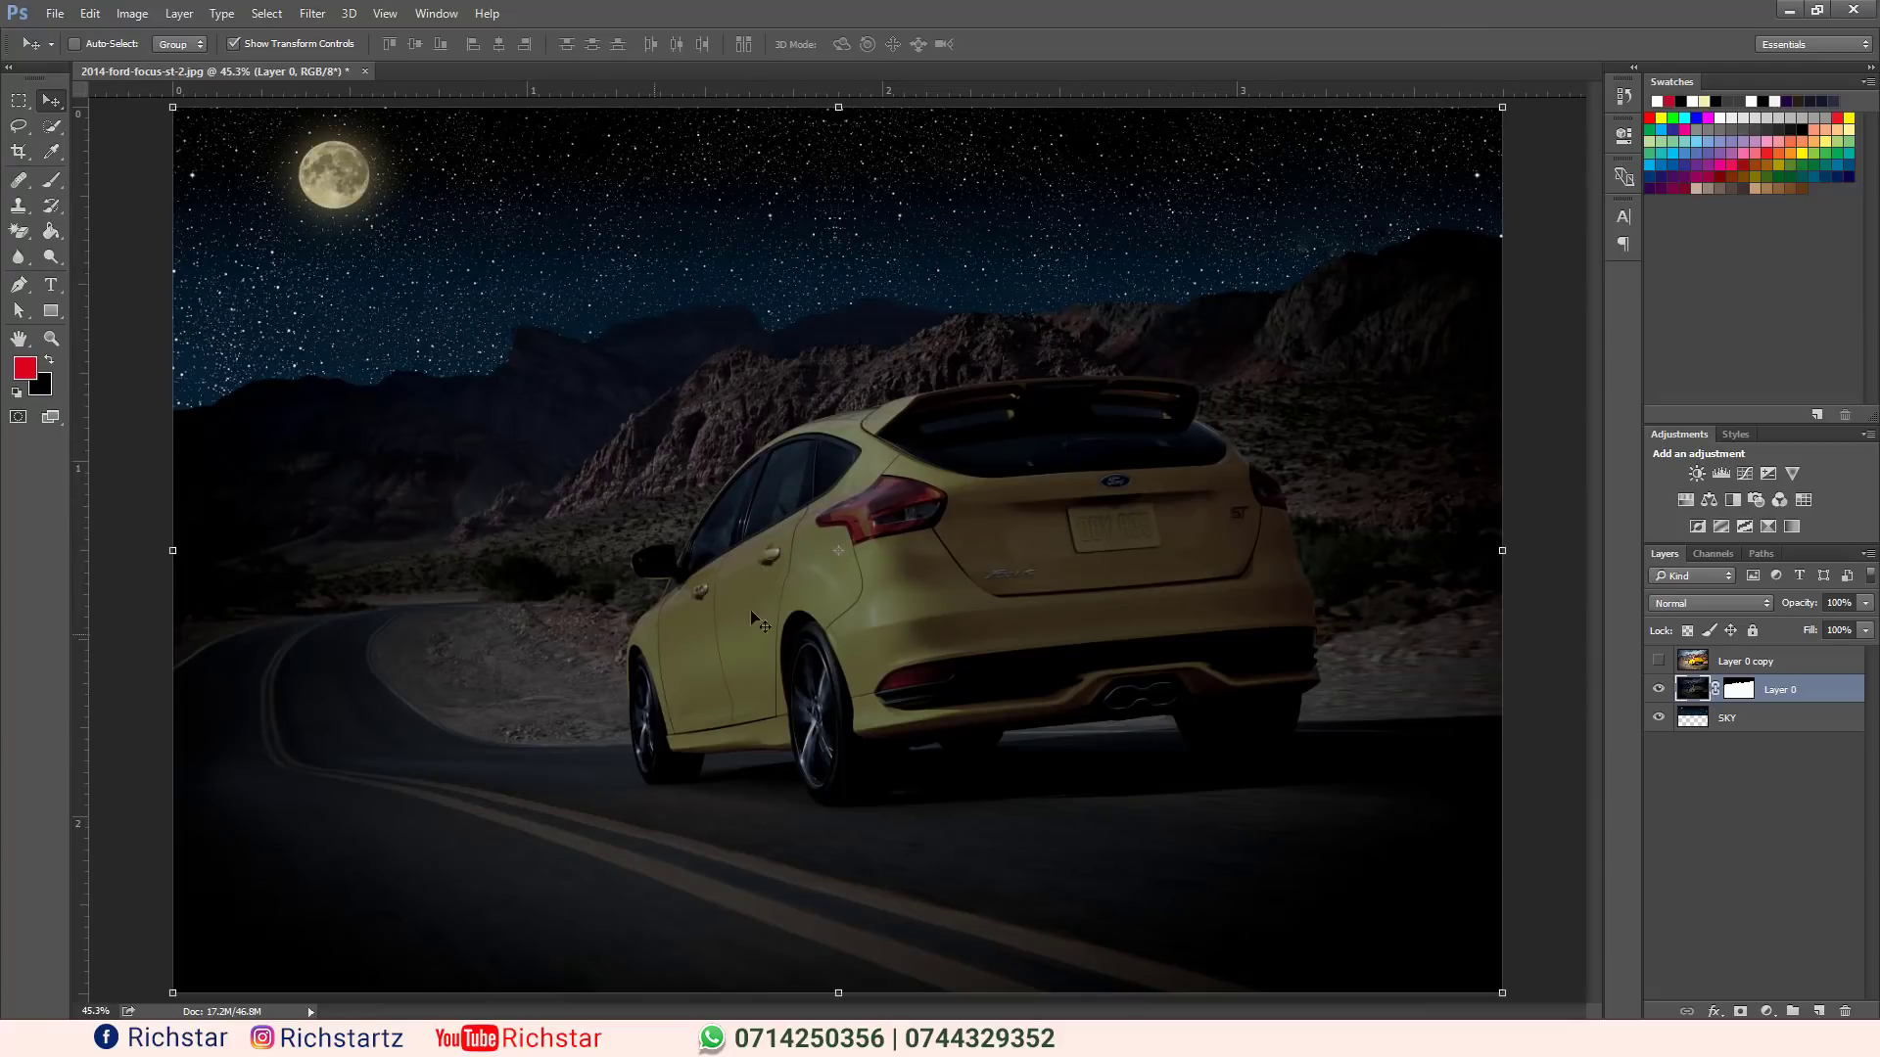
Add a Levels adjustment layer at the top of the layer stack.
left_click(1708, 803)
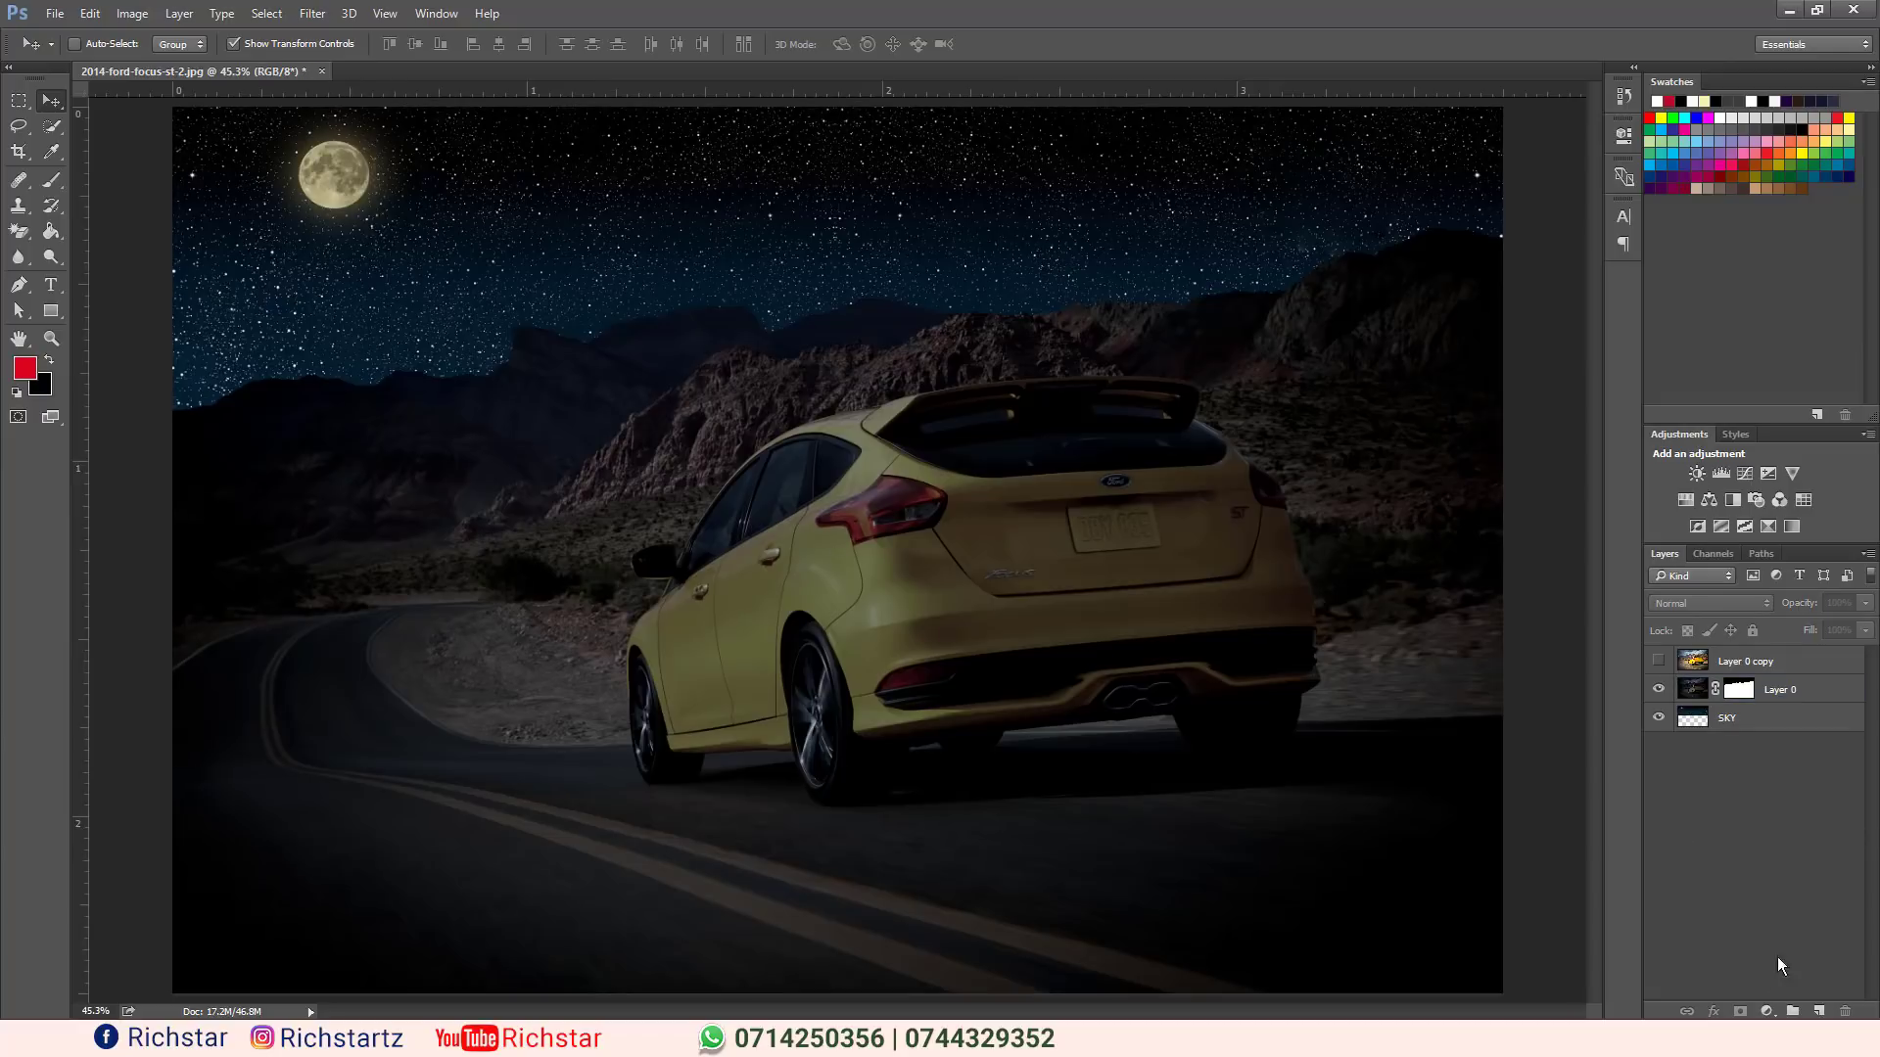
left_click(1768, 1011)
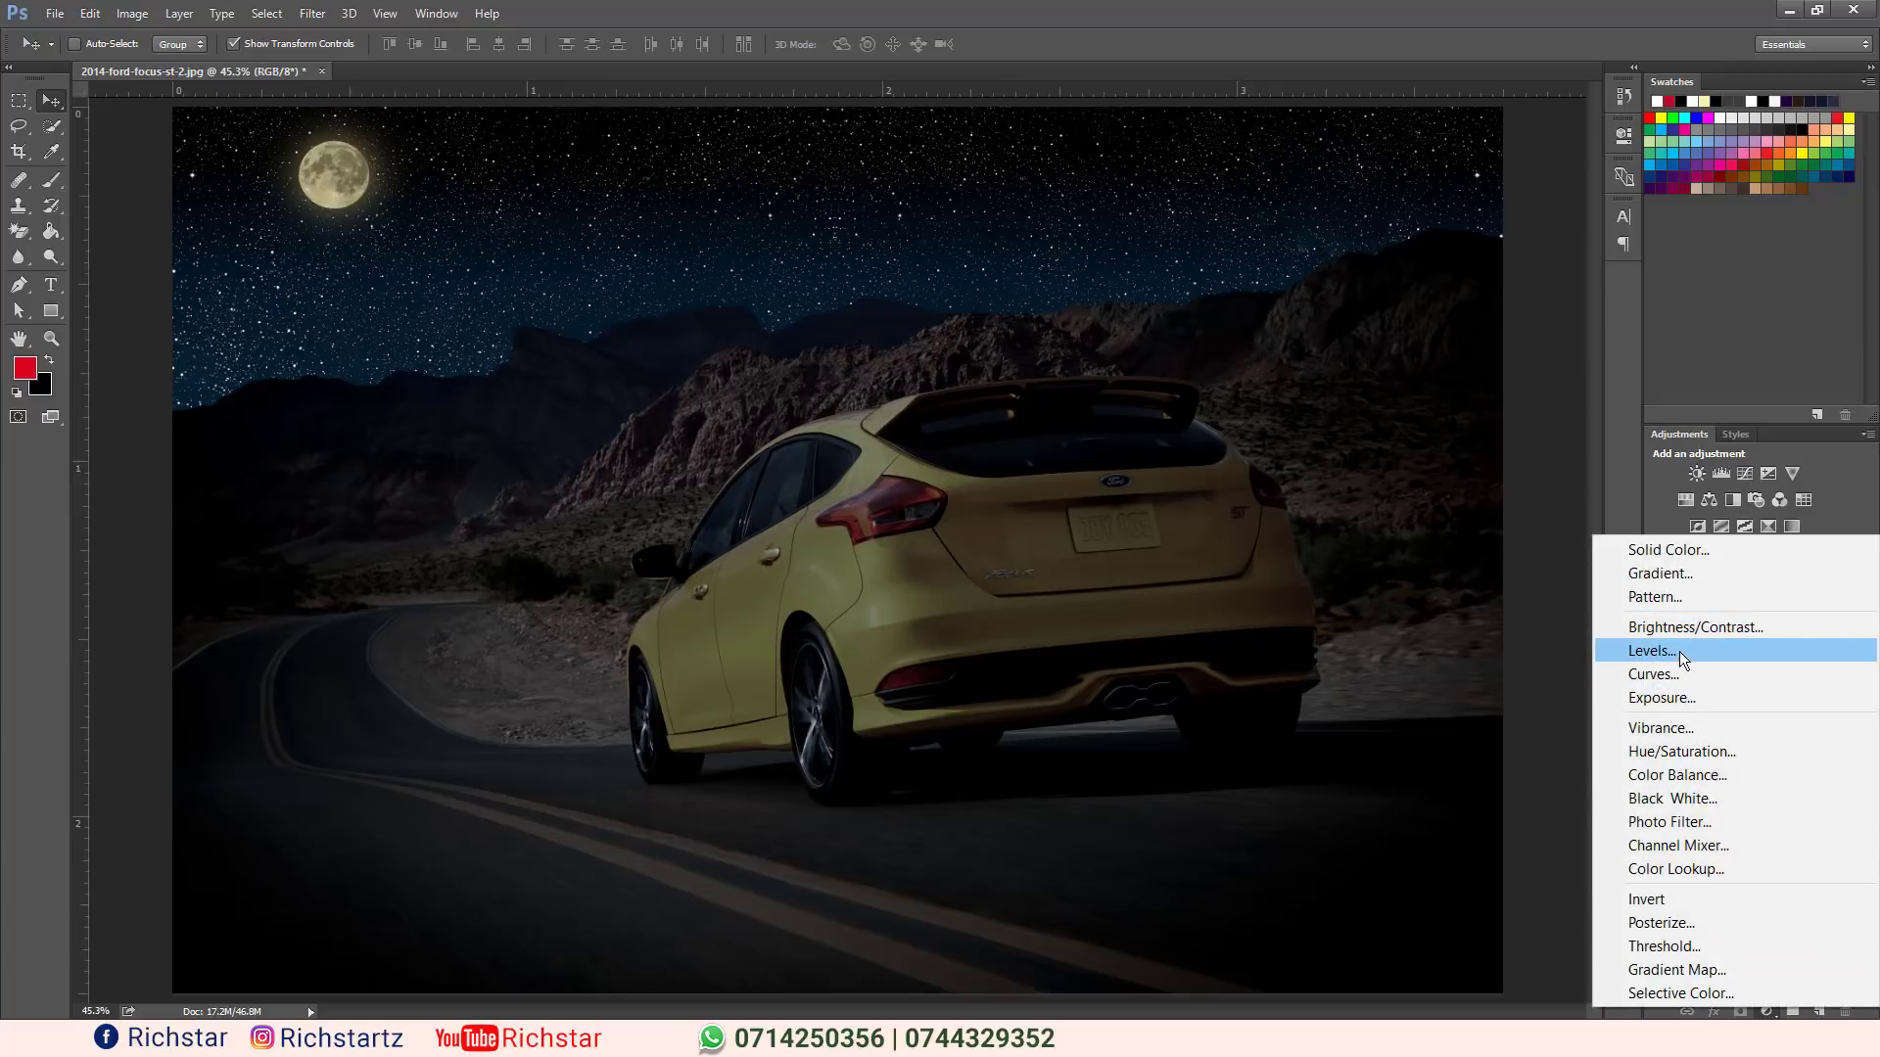
left_click(1682, 652)
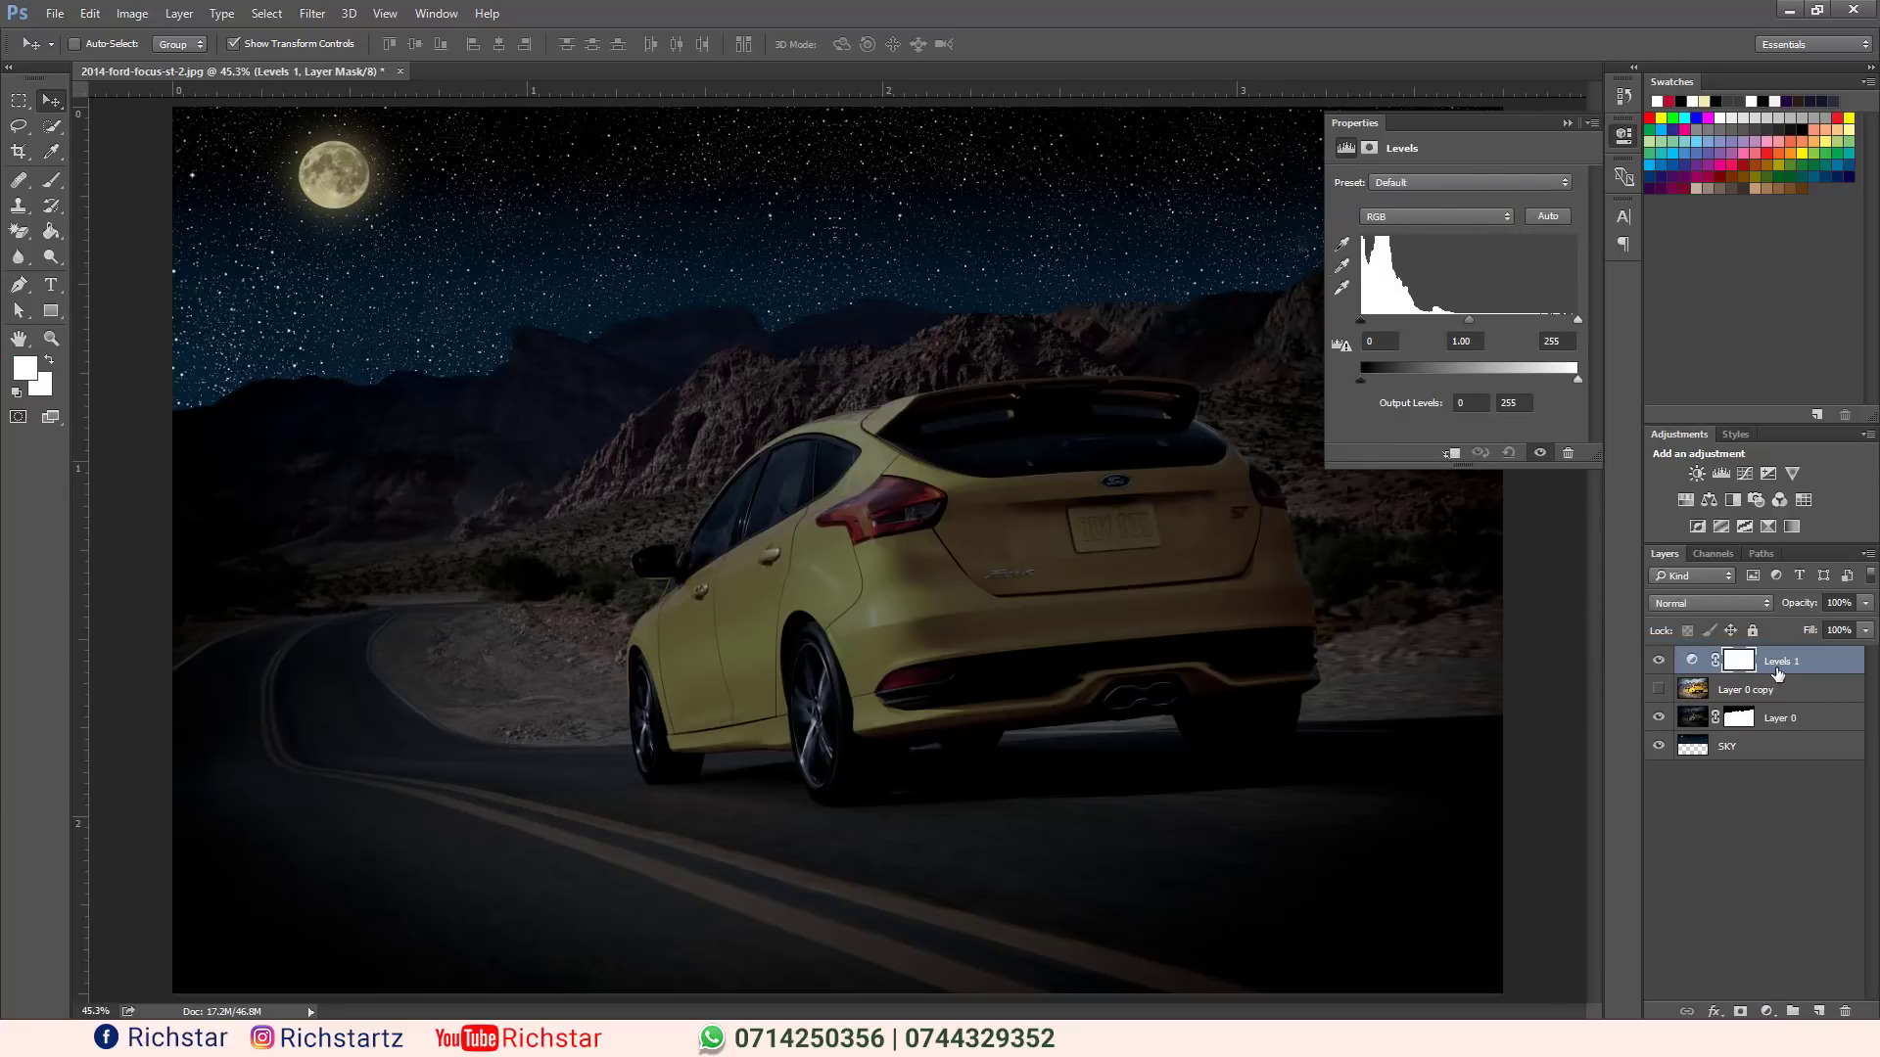
Move the Levels adjustment layer directly above Layer 0, clip it to that layer, and set its midtone input to 0.89.
left_click_drag(1777, 666, 1777, 712)
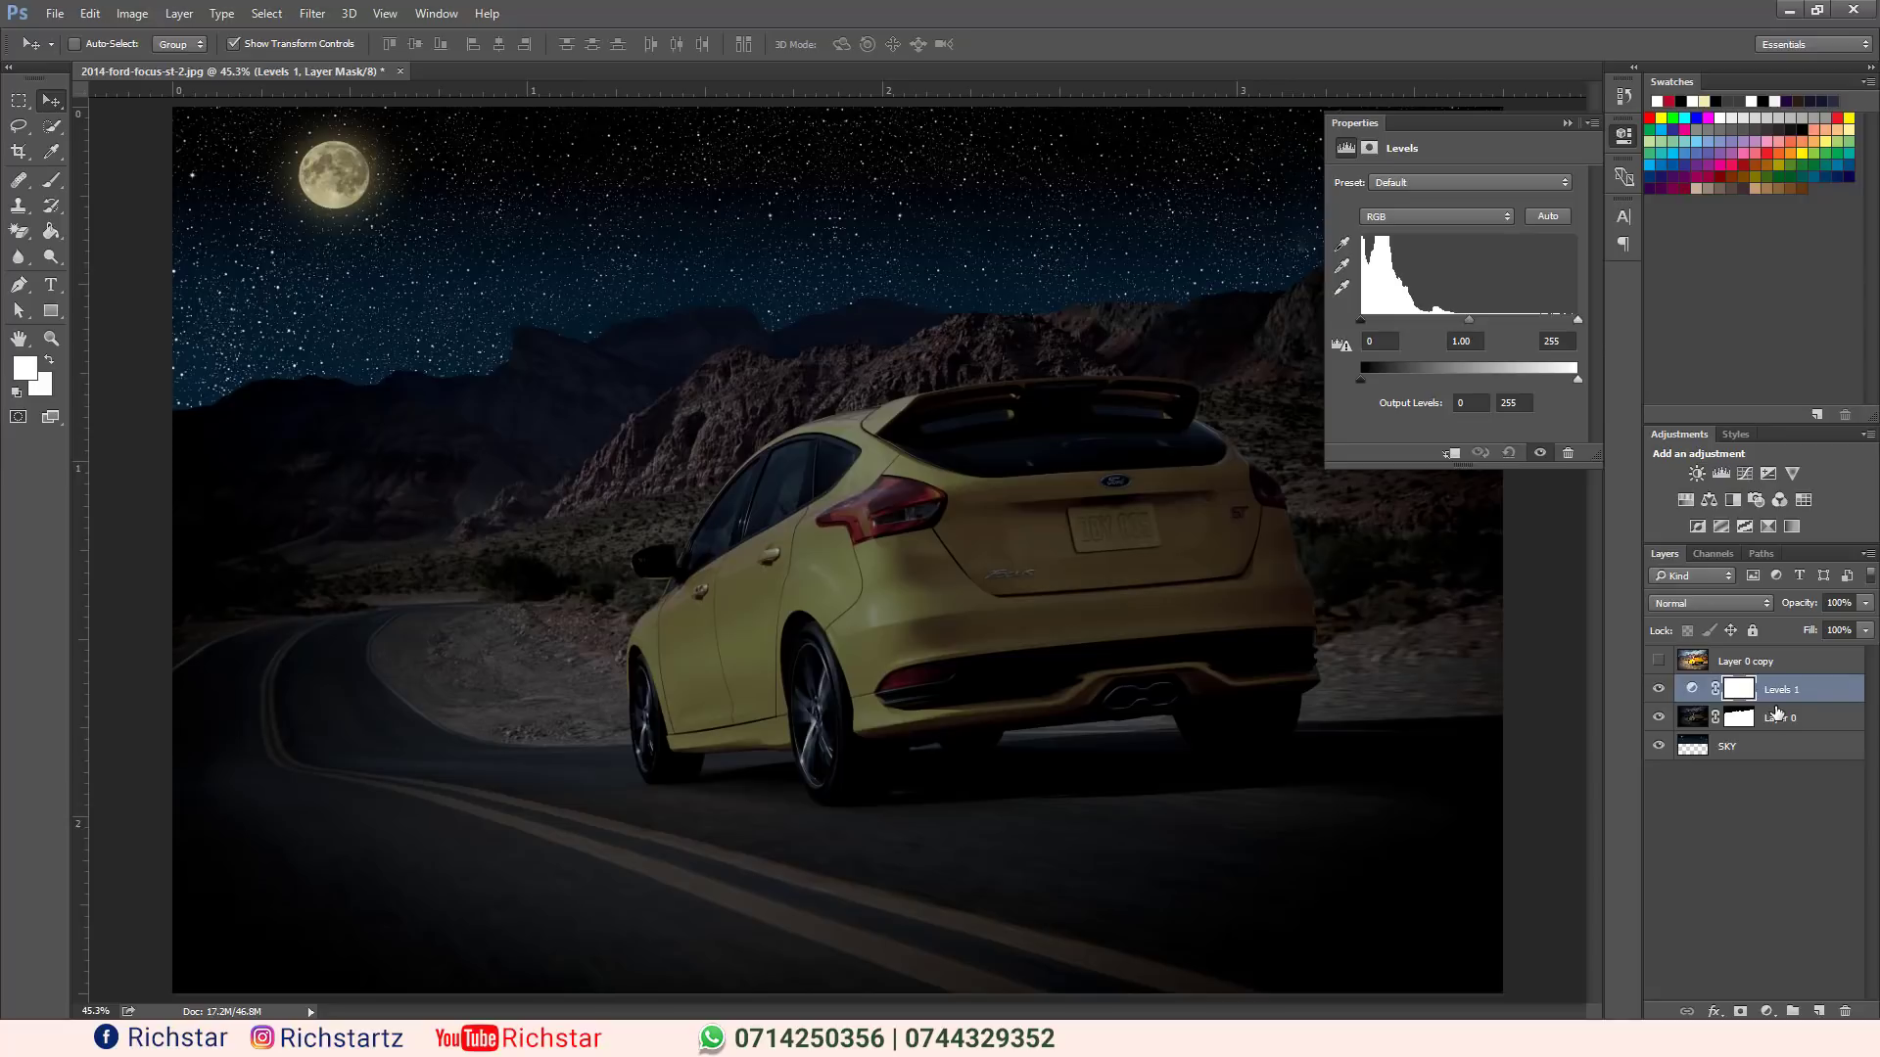
right_click(1790, 692)
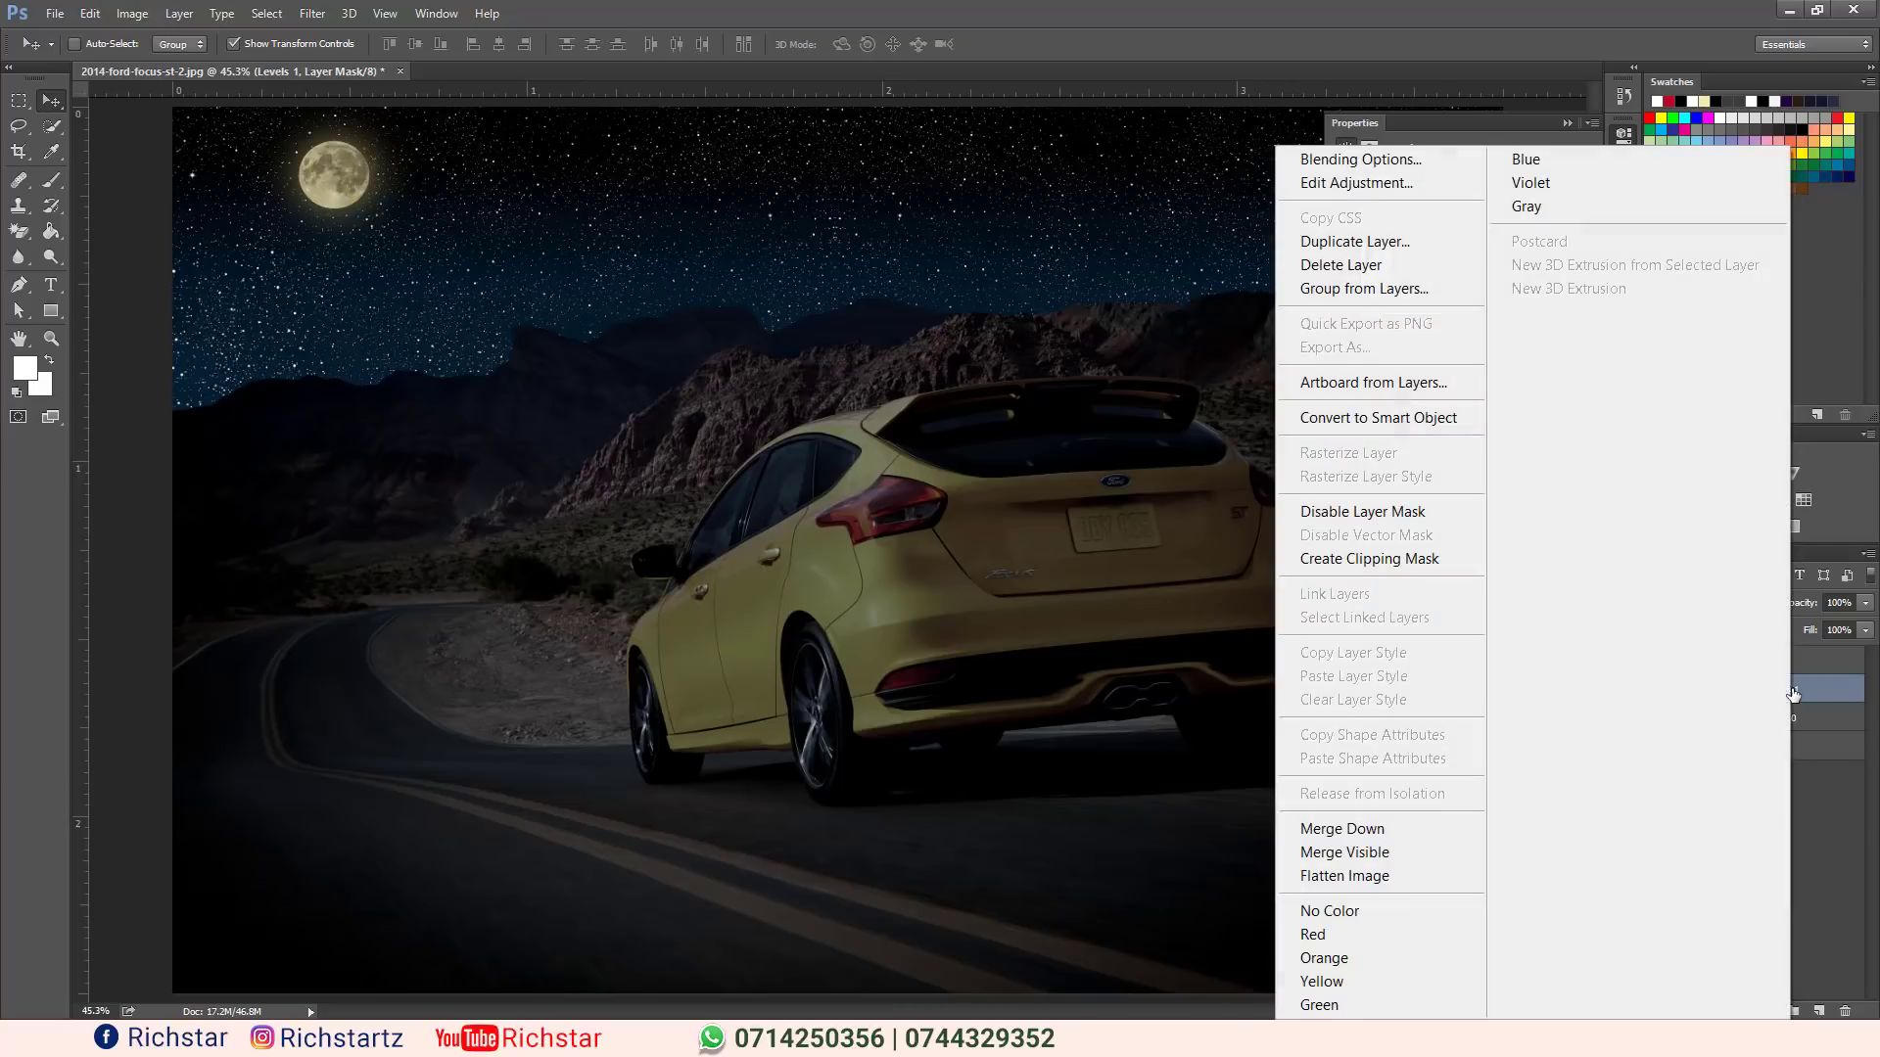
left_click(1361, 560)
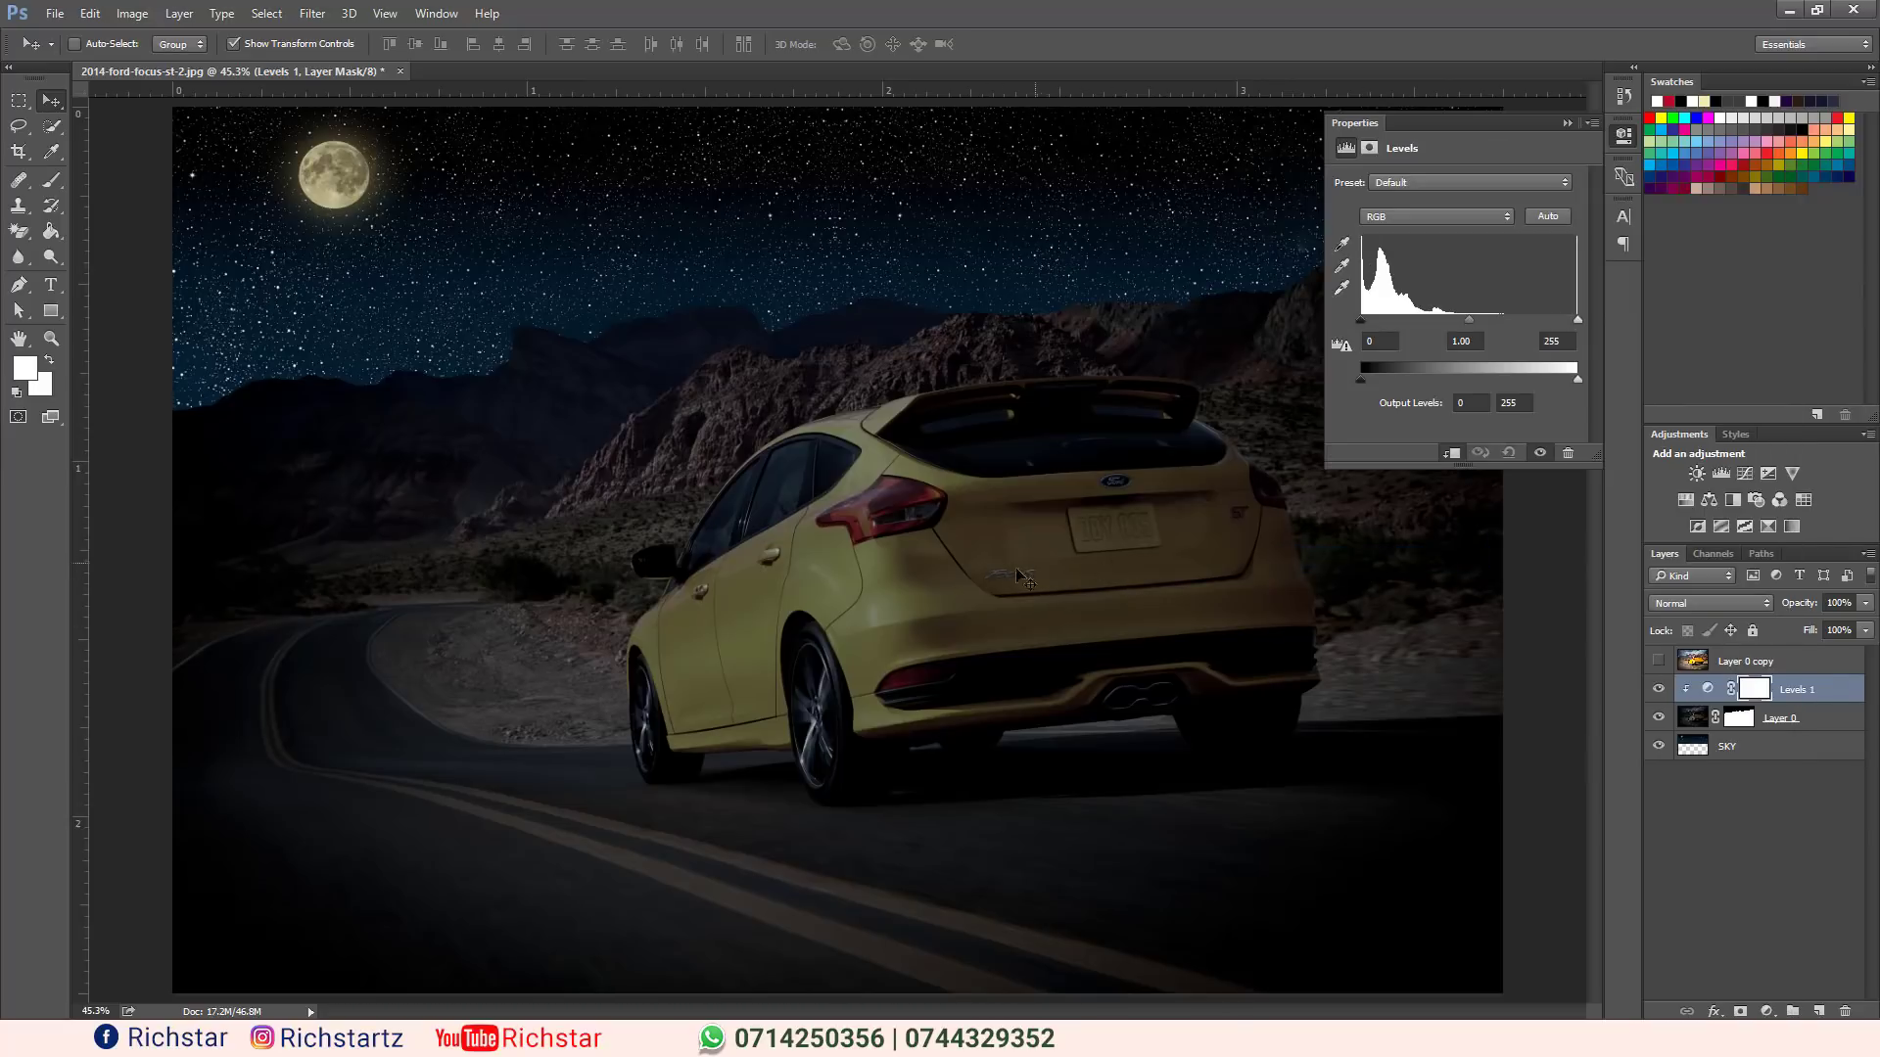
mouse_move(1471, 330)
left_mouse_down()
mouse_move(1454, 329)
mouse_move(1480, 327)
left_mouse_up()
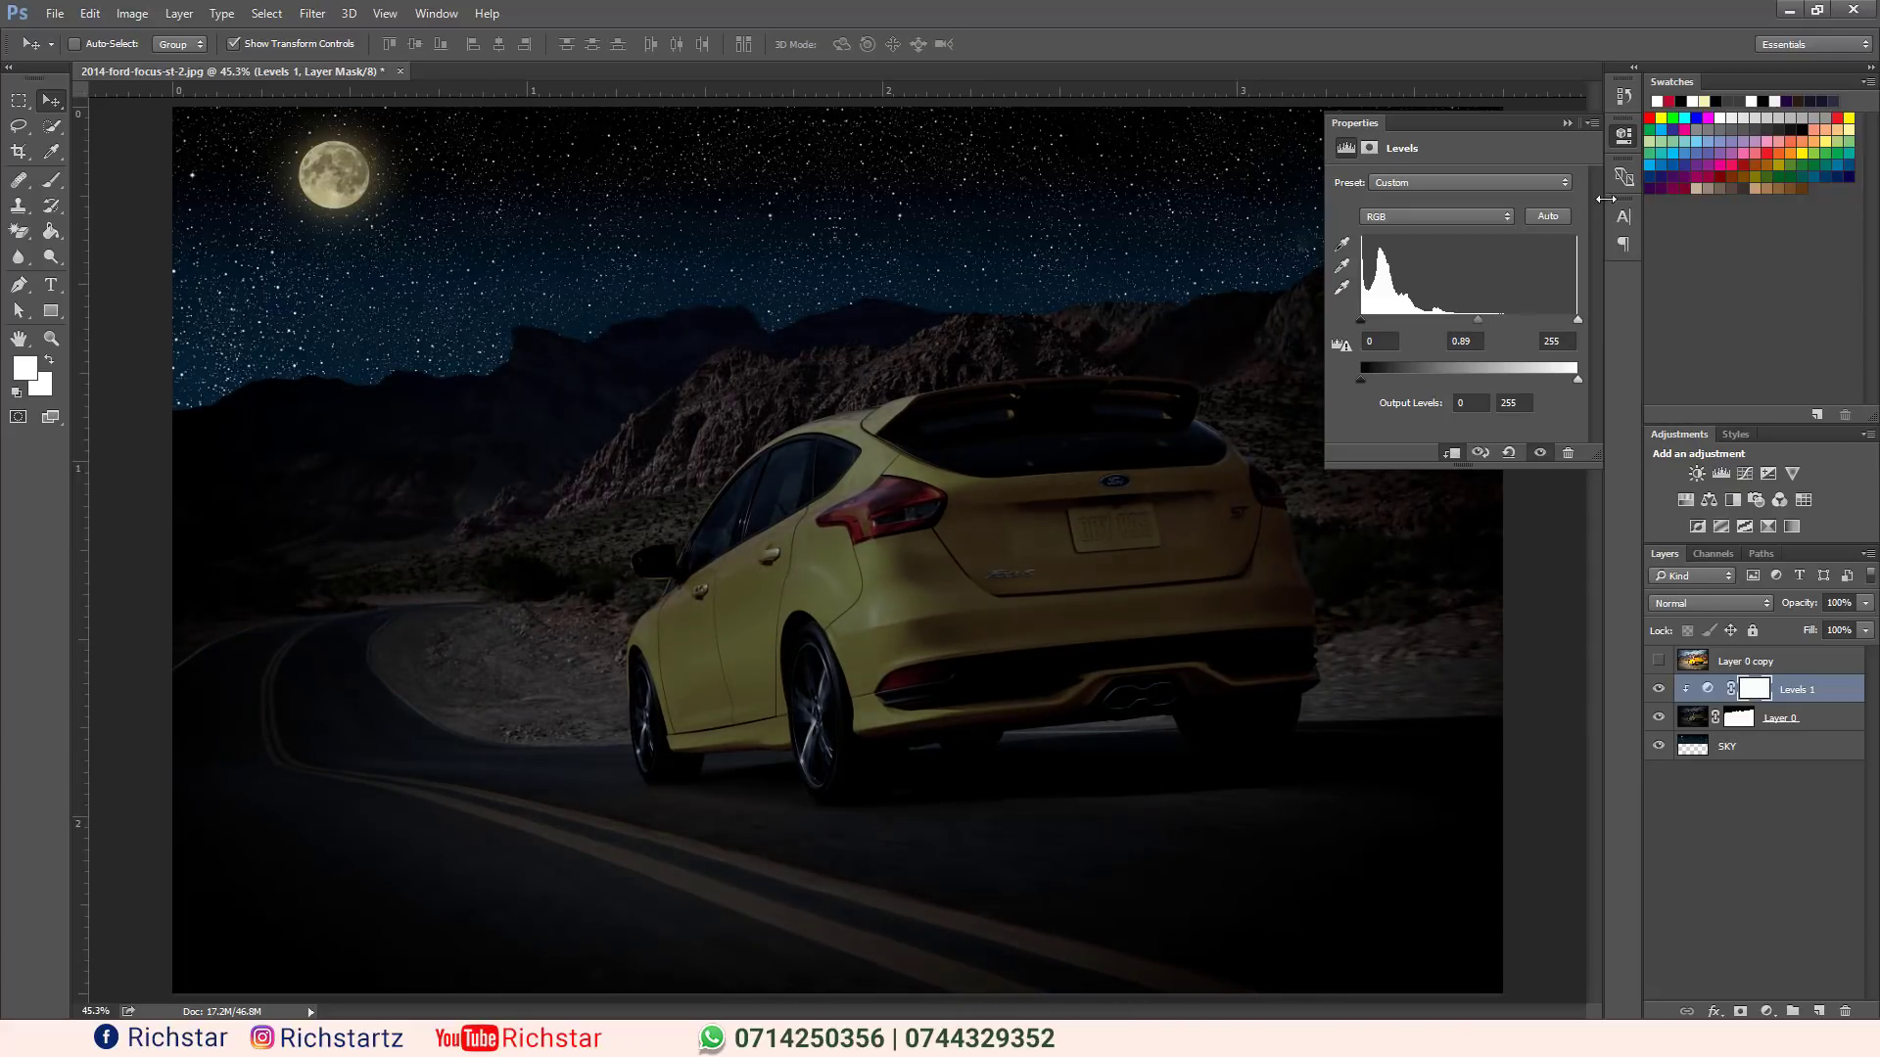
left_click(1564, 123)
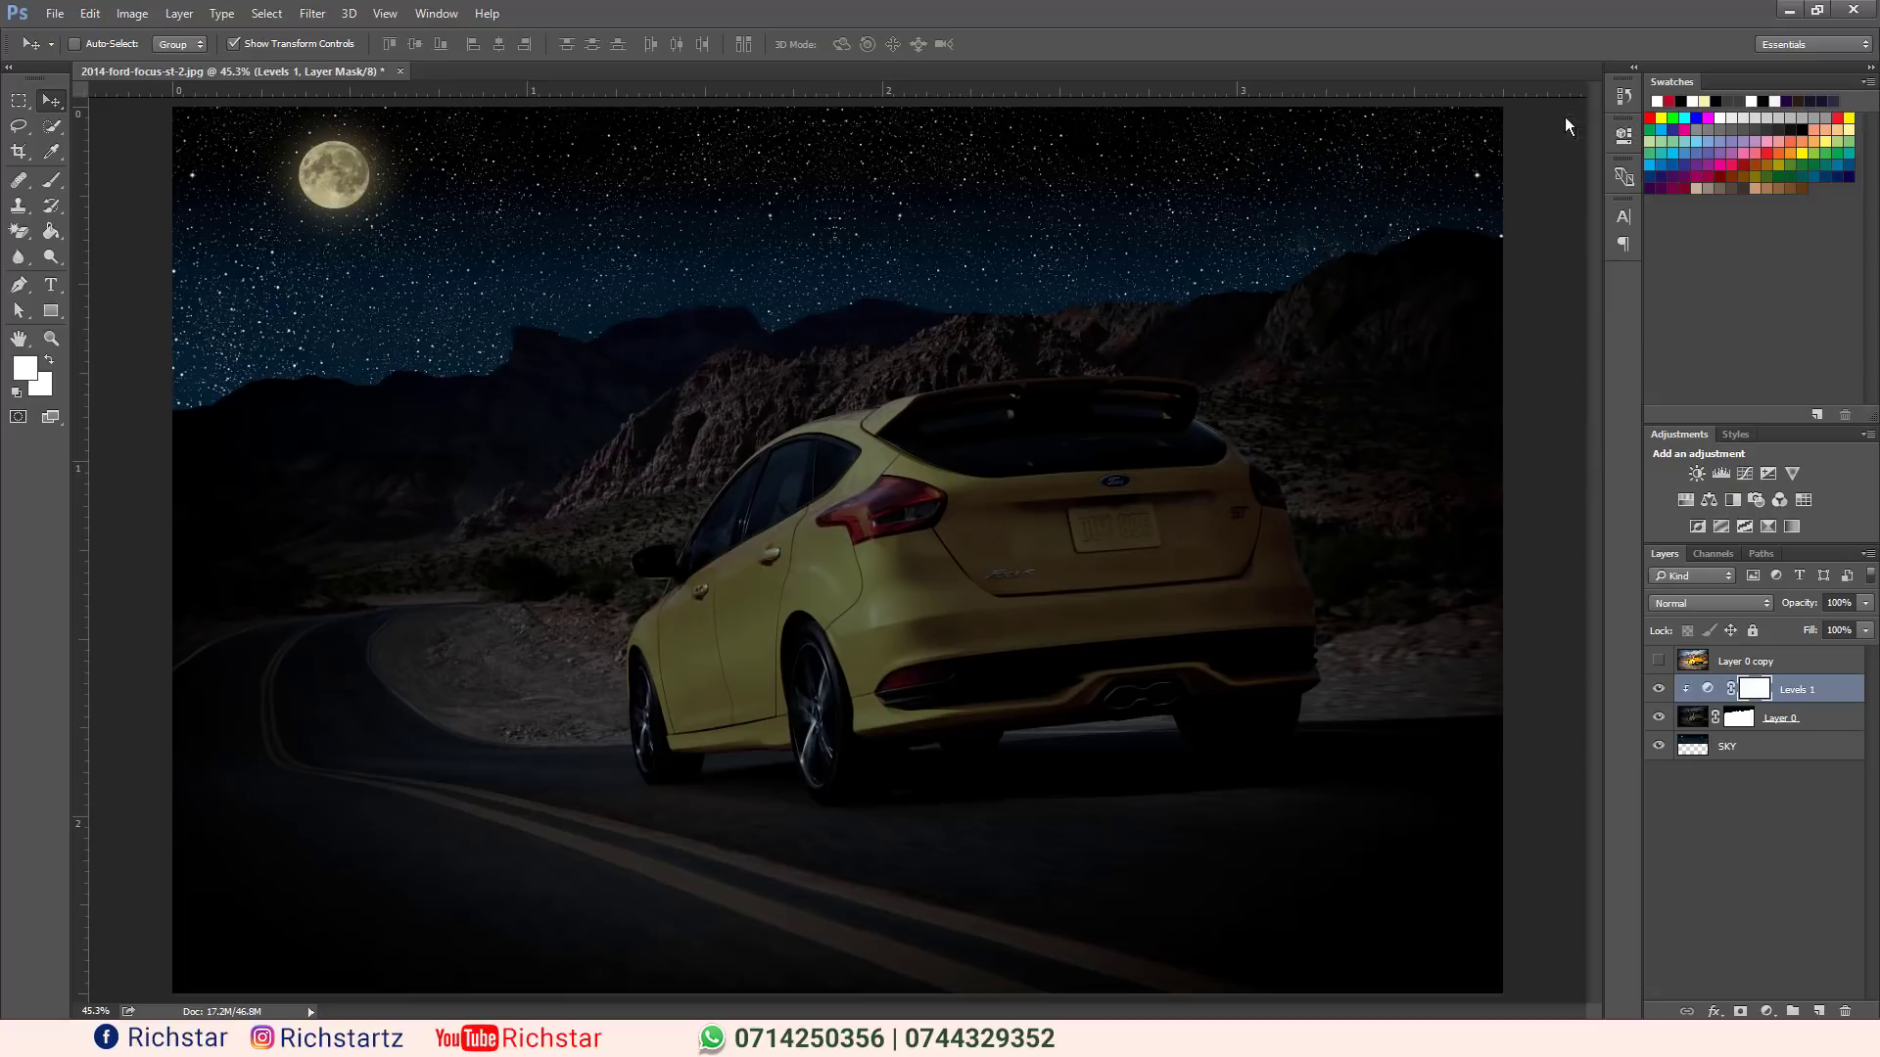
left_click(1761, 843)
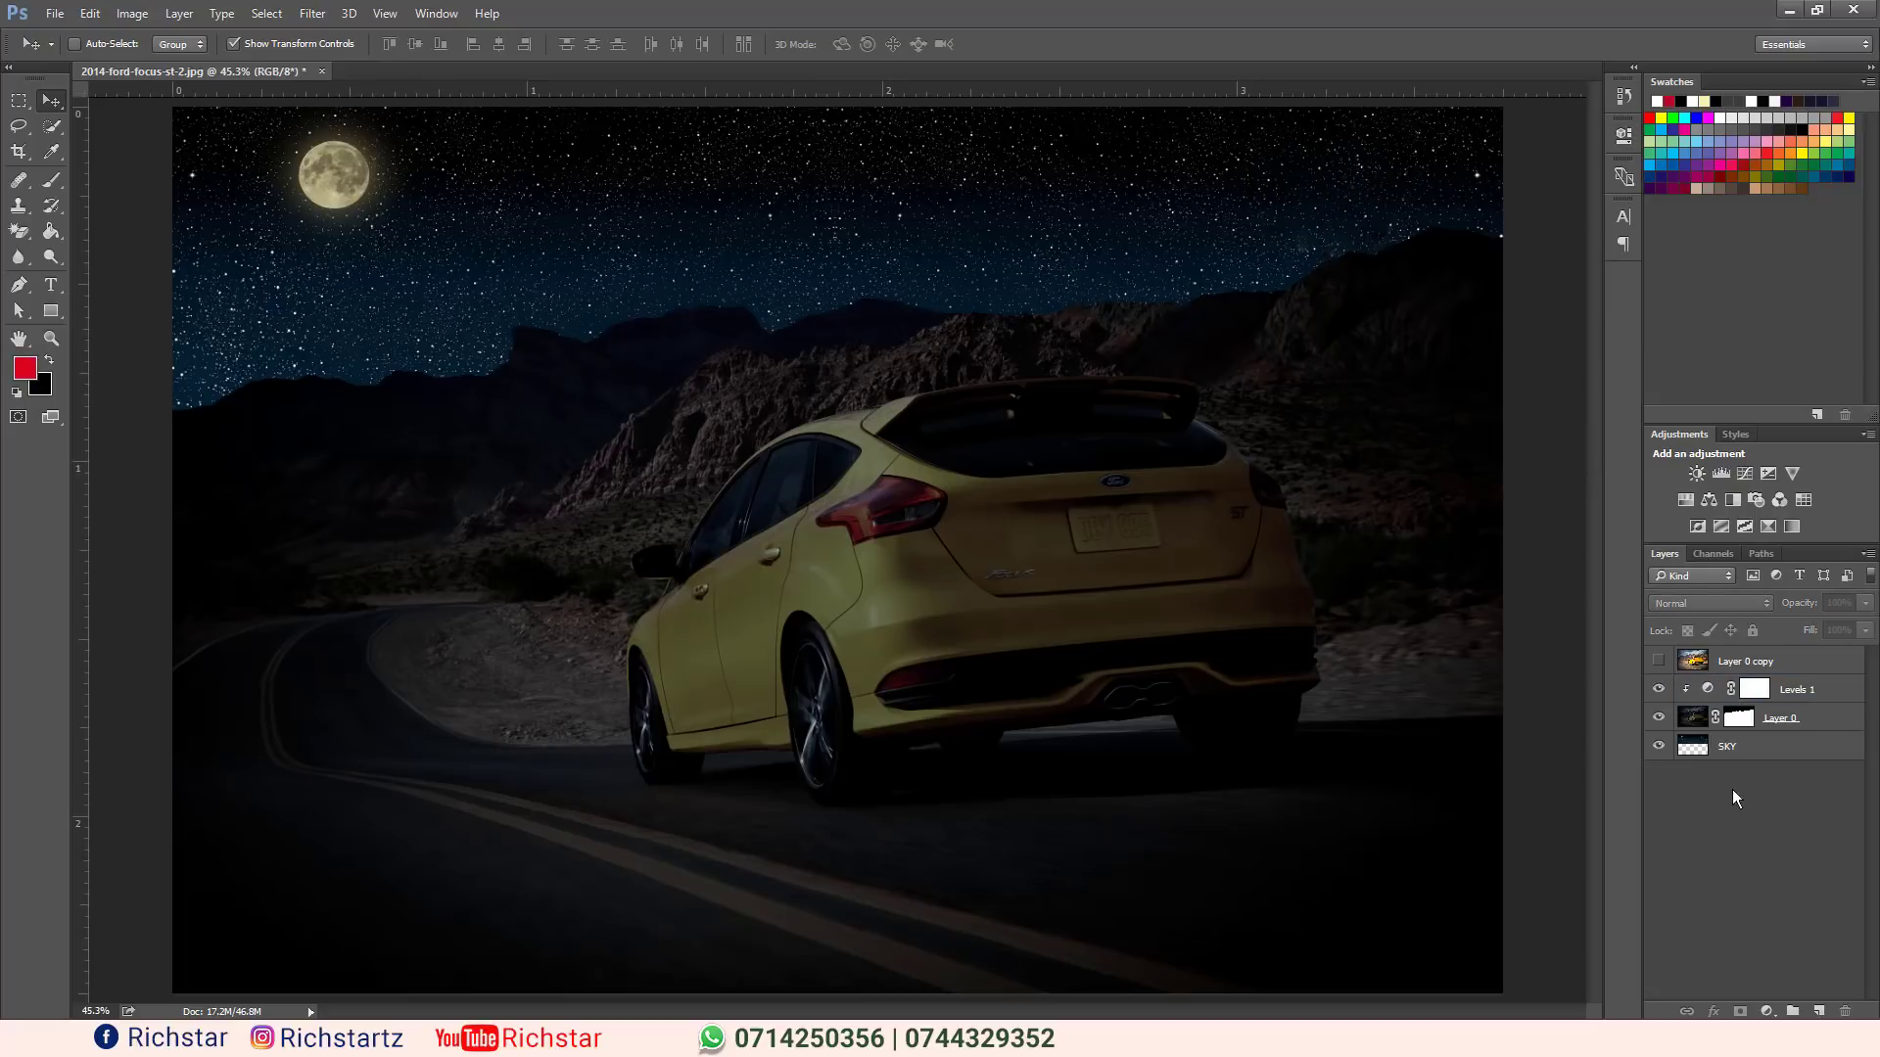
Show Layer 0 copy, sample bright red #e90117 from the car's near tail light as the foreground colour, and hide the layer again.
left_click(1694, 703, "alt")
left_click(1658, 661)
left_click(1692, 662)
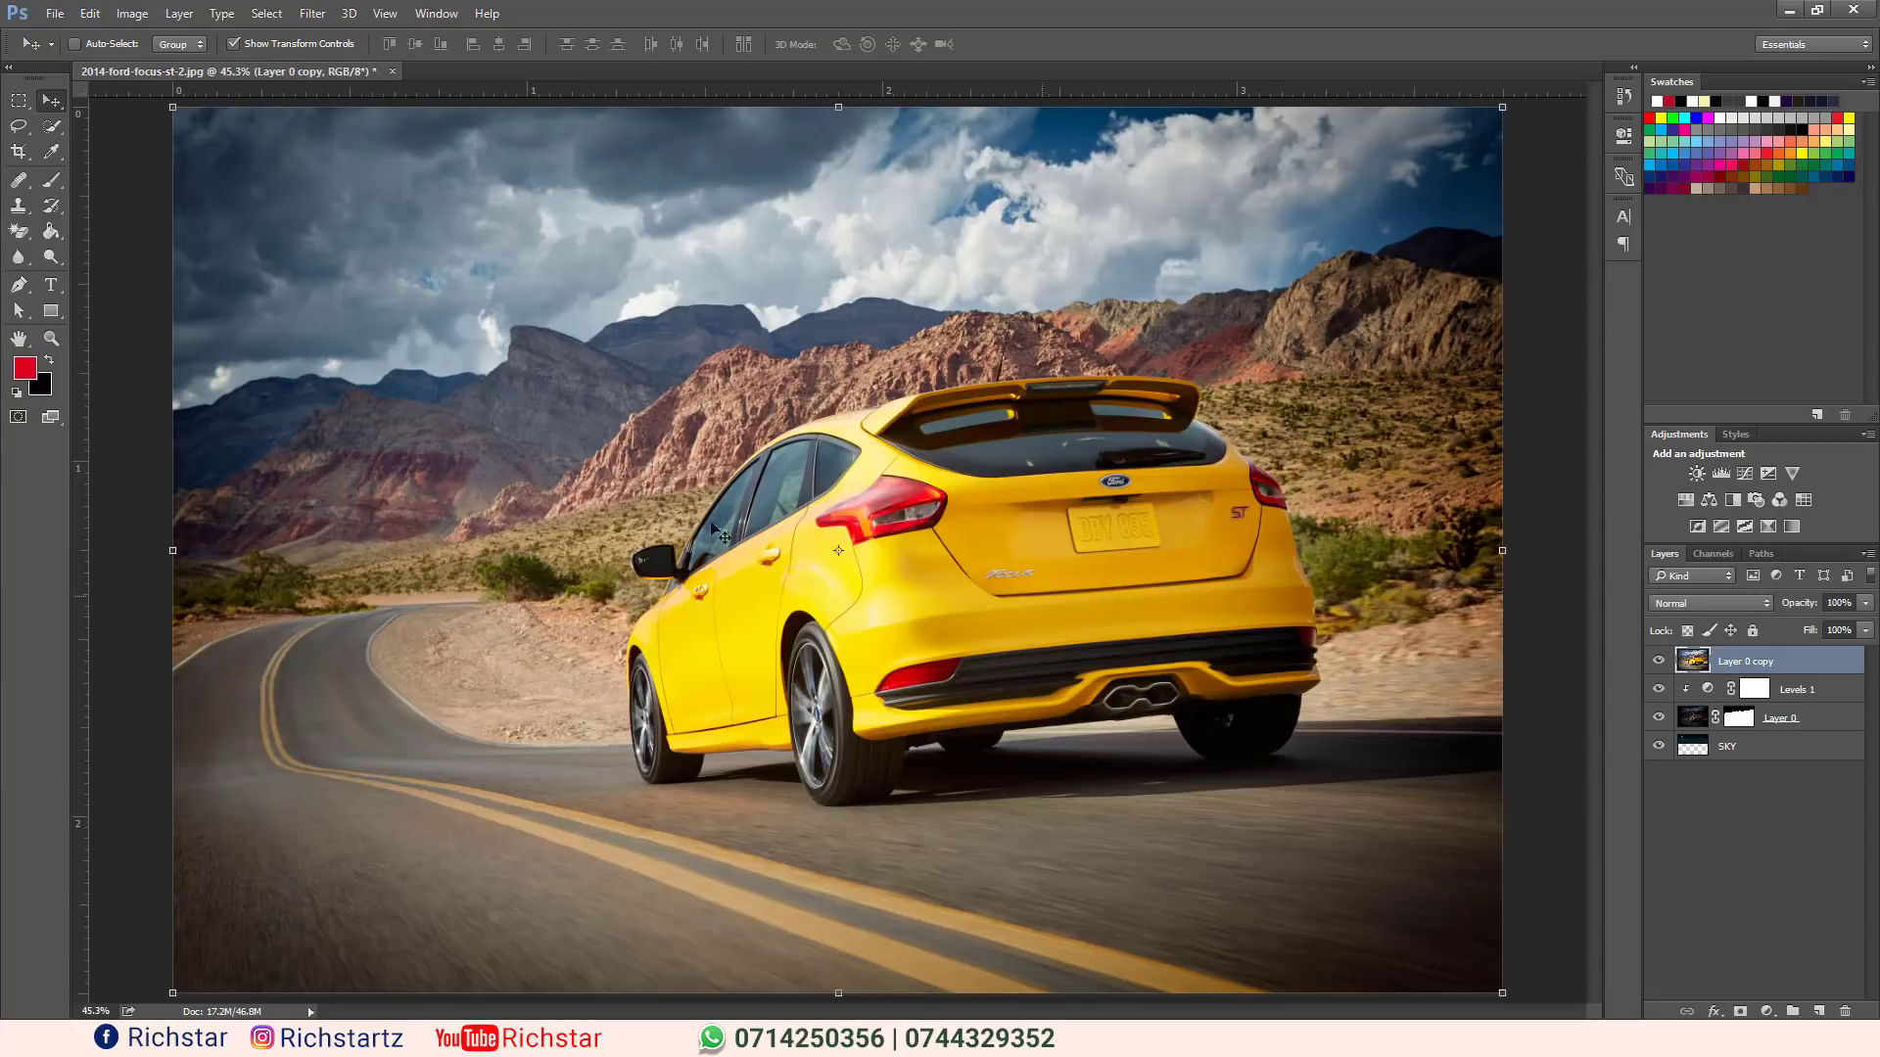
left_click(26, 369)
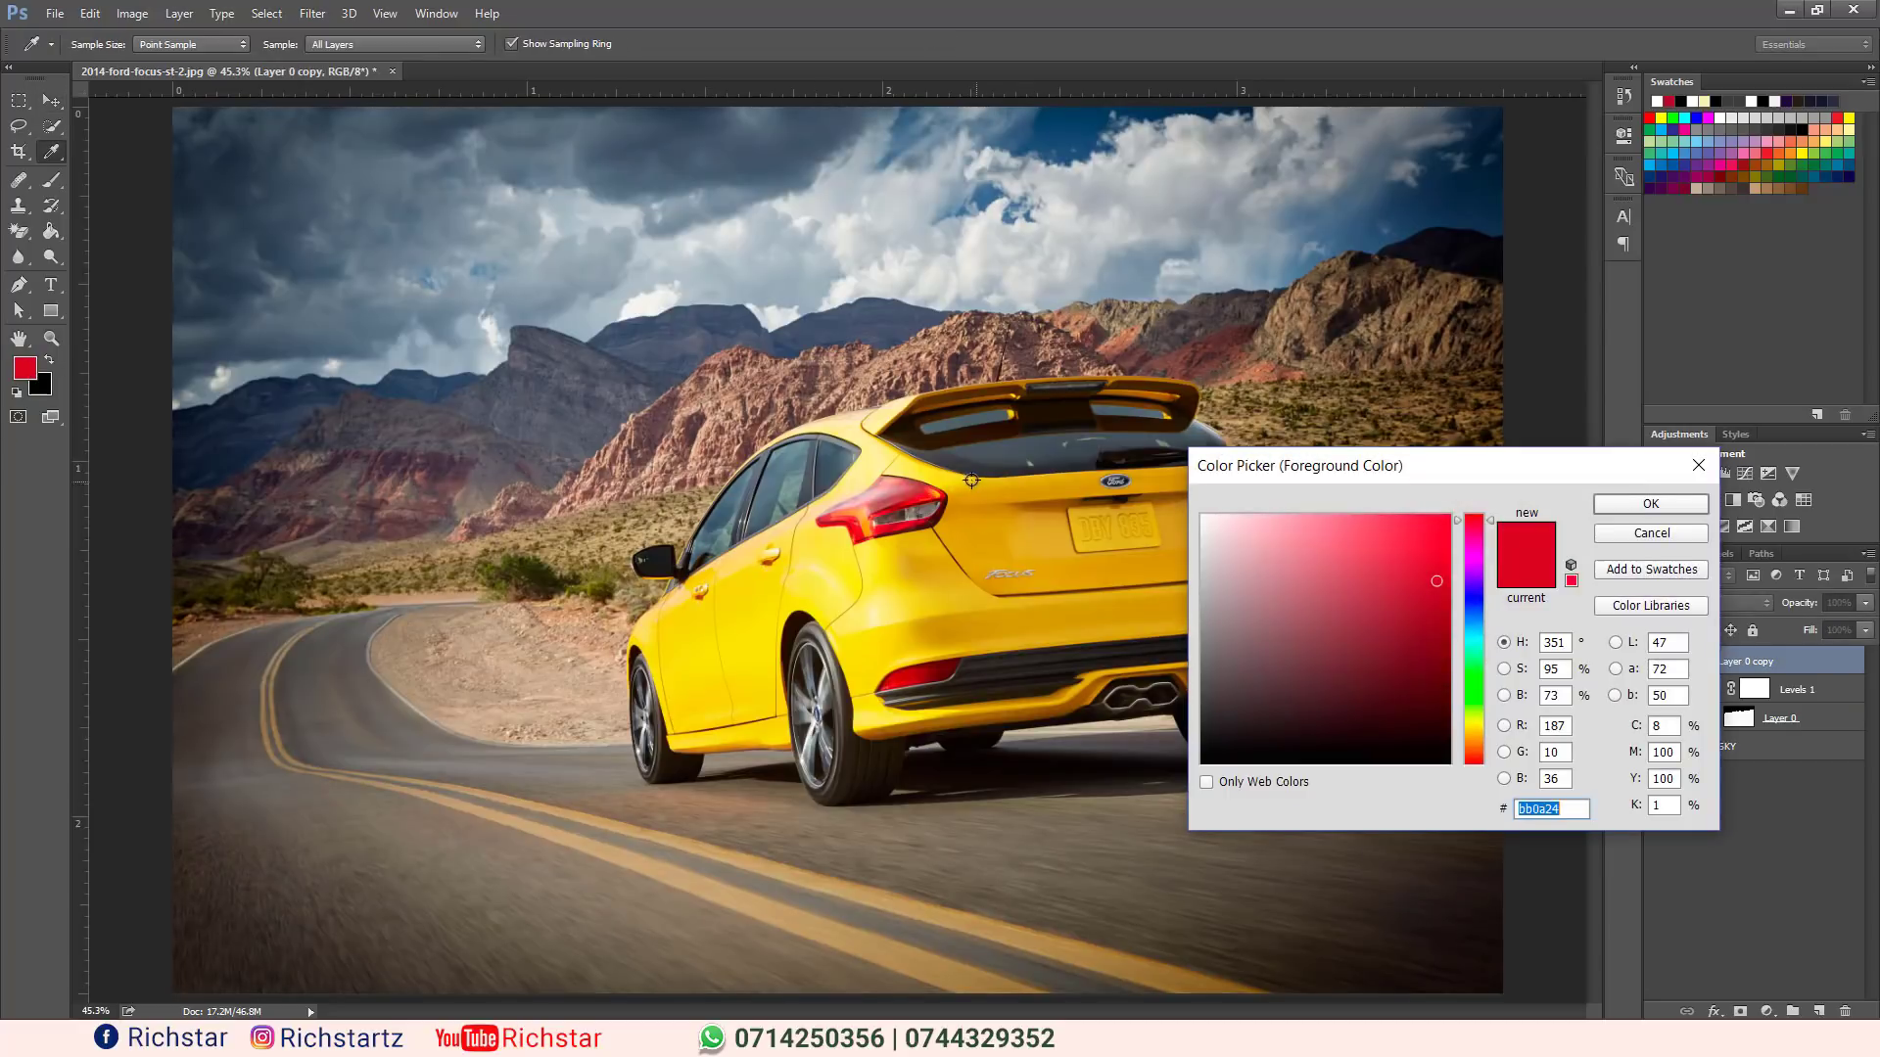
left_click(911, 504)
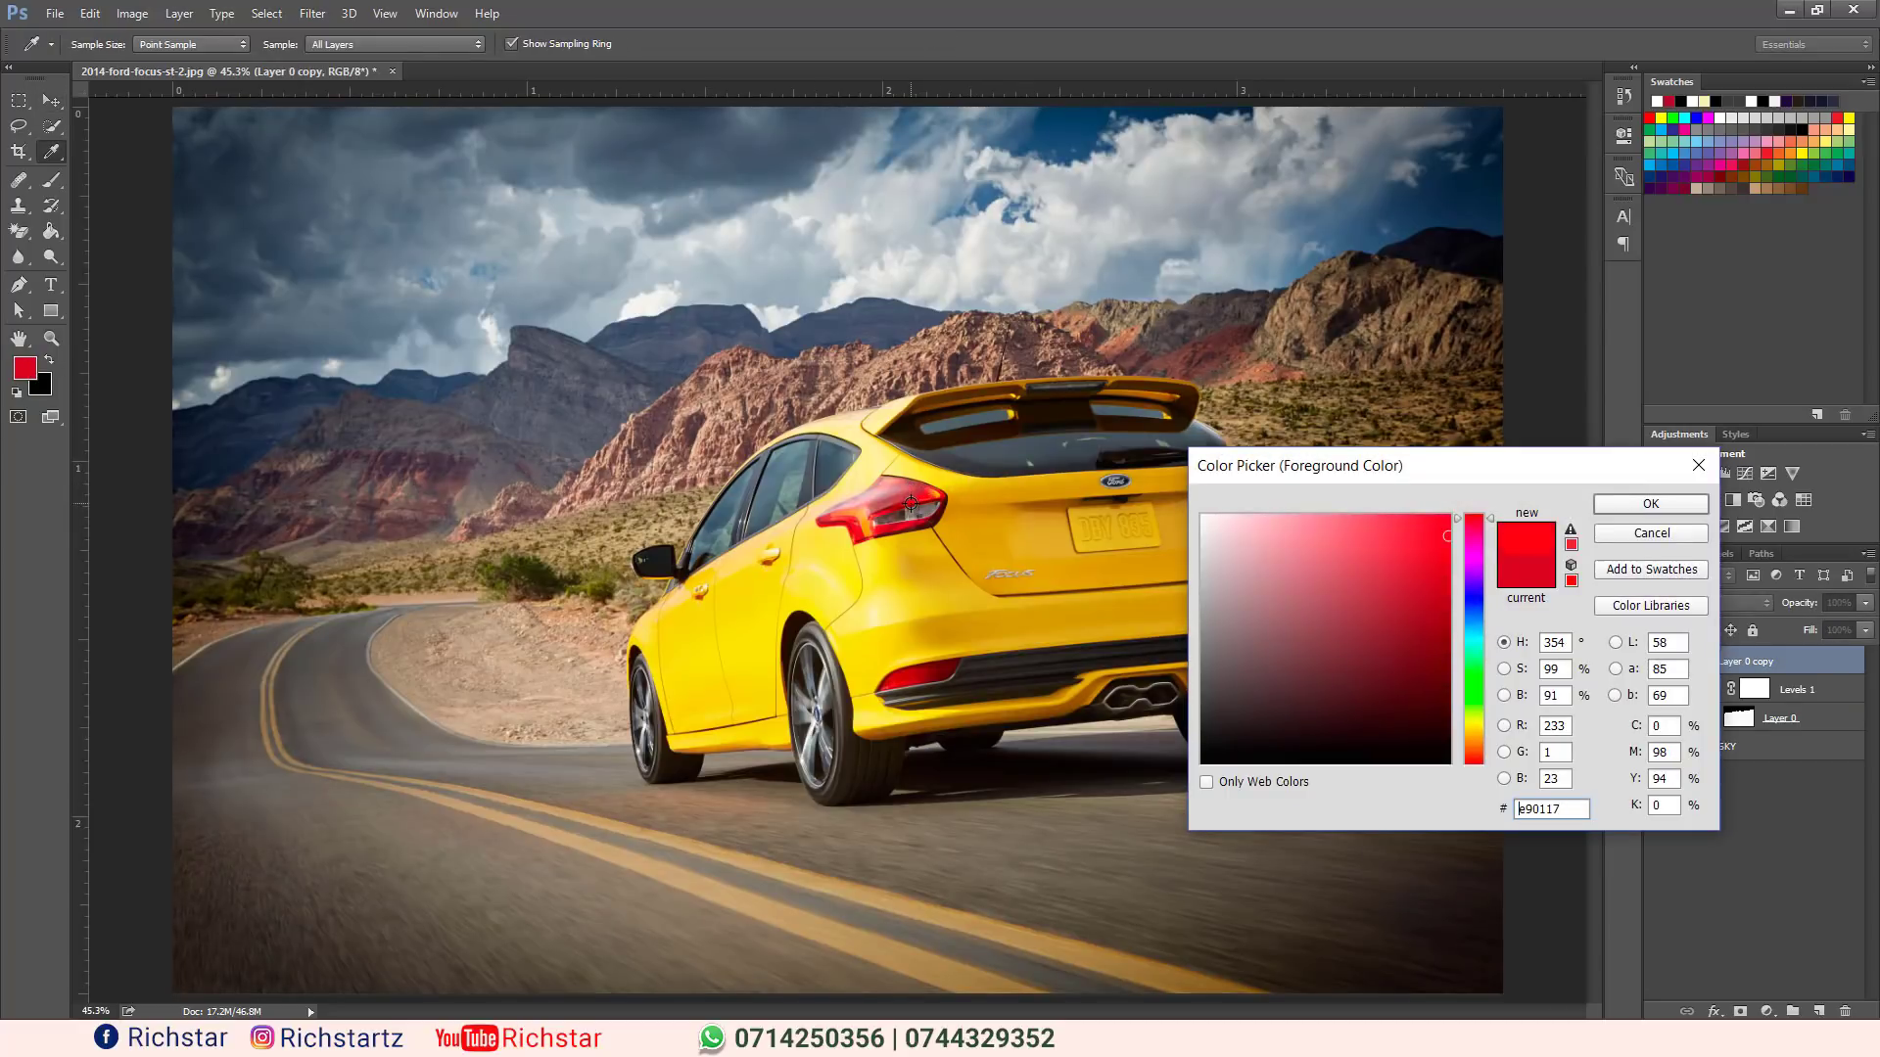
left_click(1656, 501)
left_click(1657, 661)
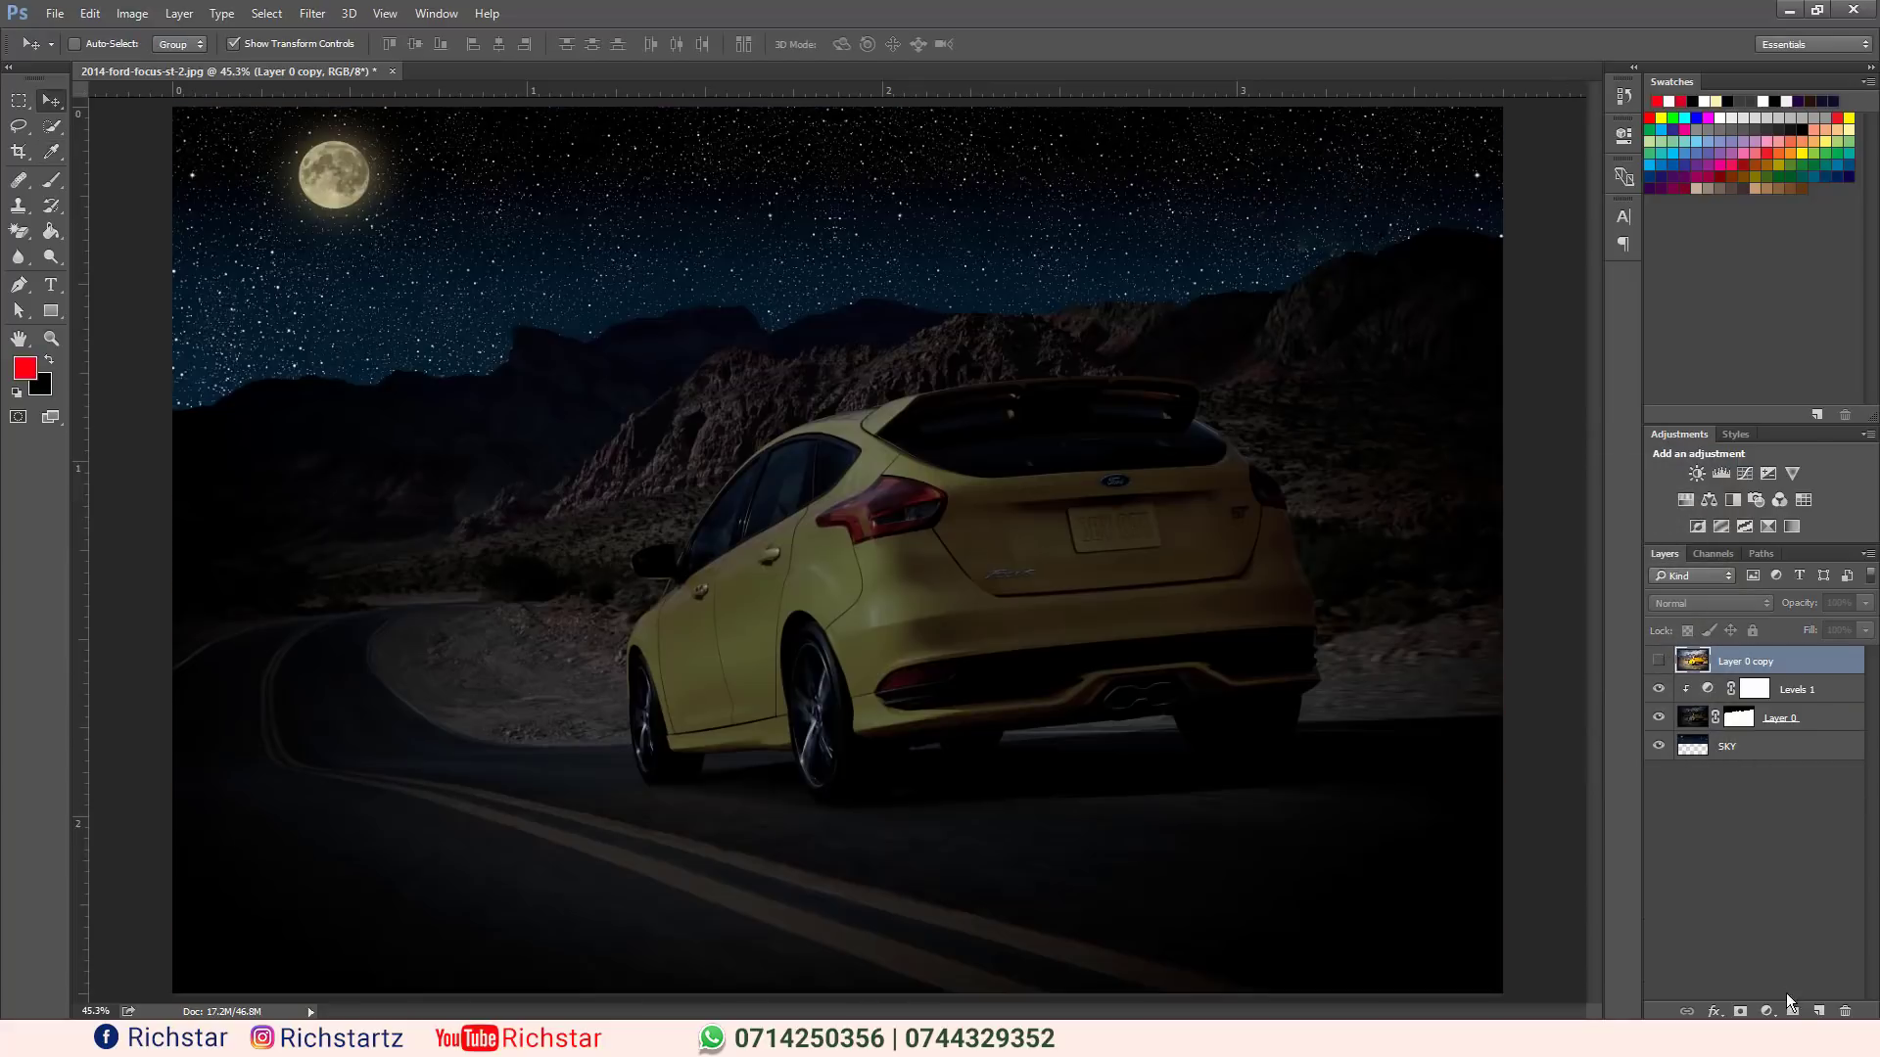
Add a new layer on top and dab a red glow over the near tail light with a soft 390 px brush.
left_click(1818, 1011)
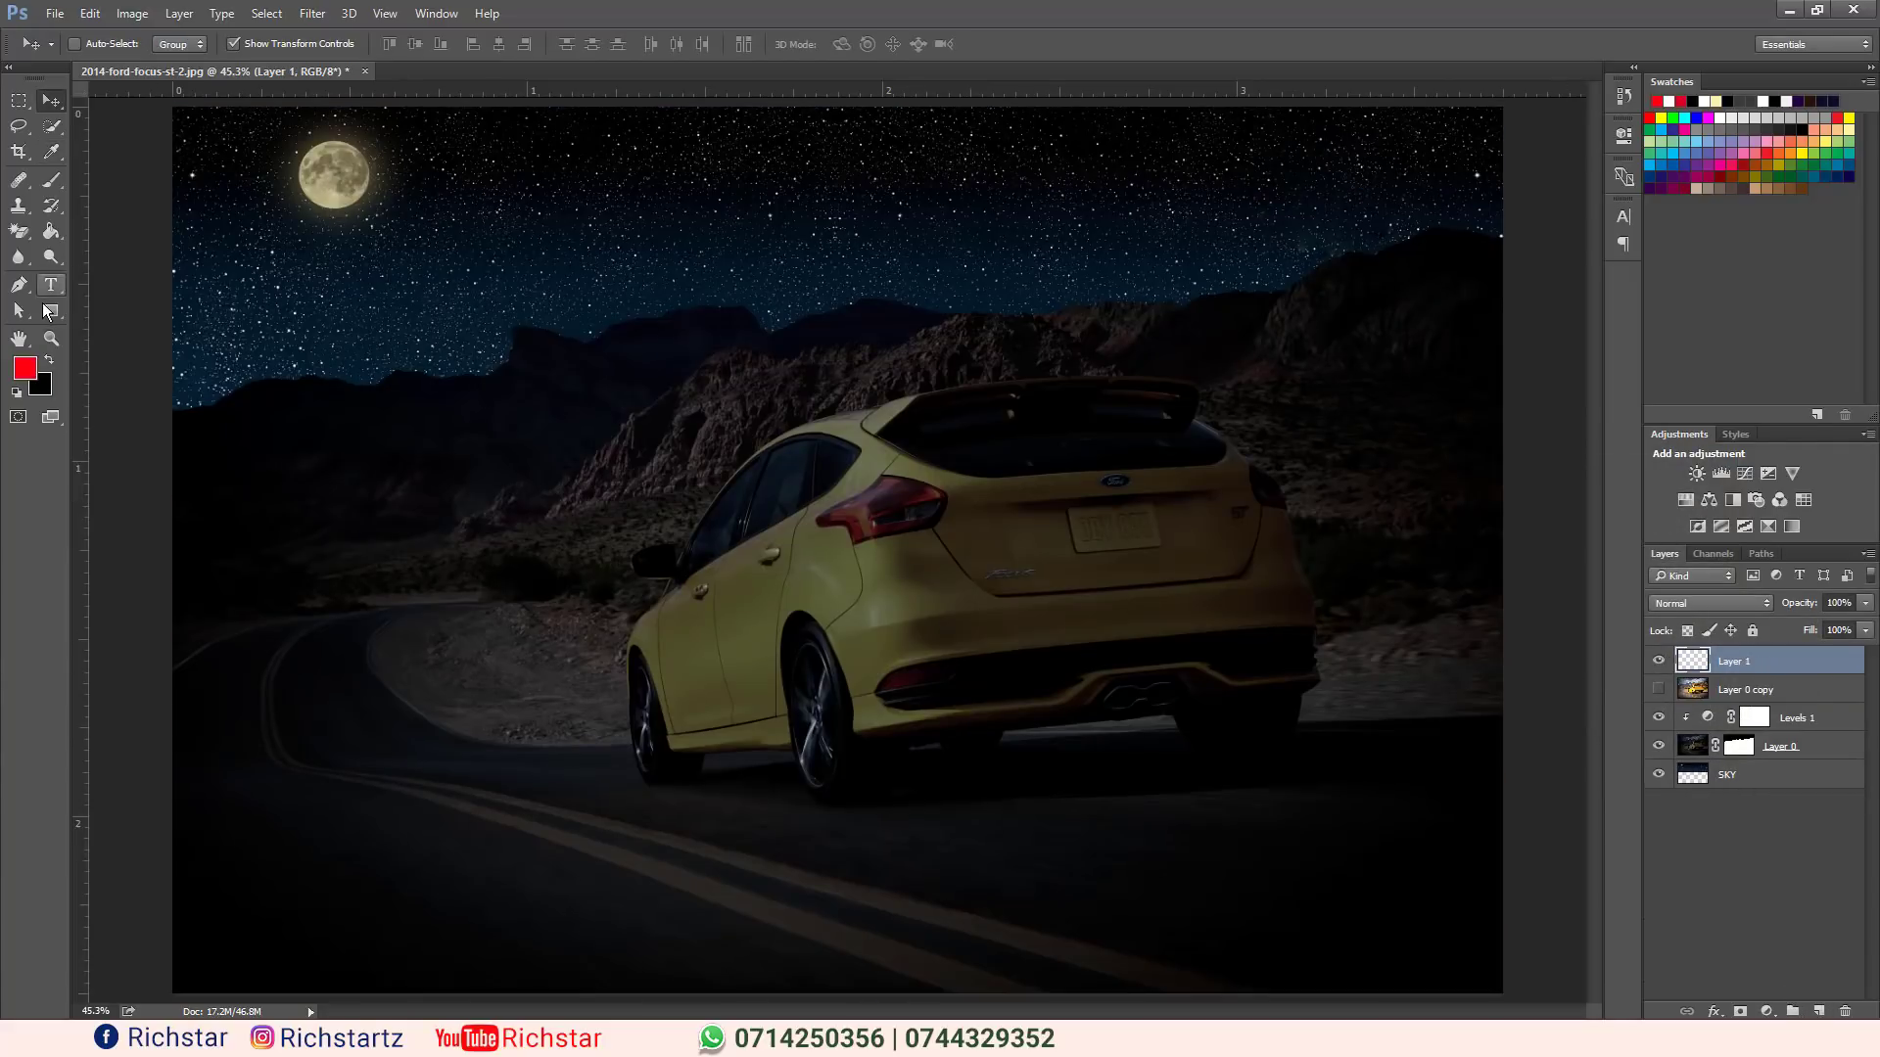
left_click(52, 179)
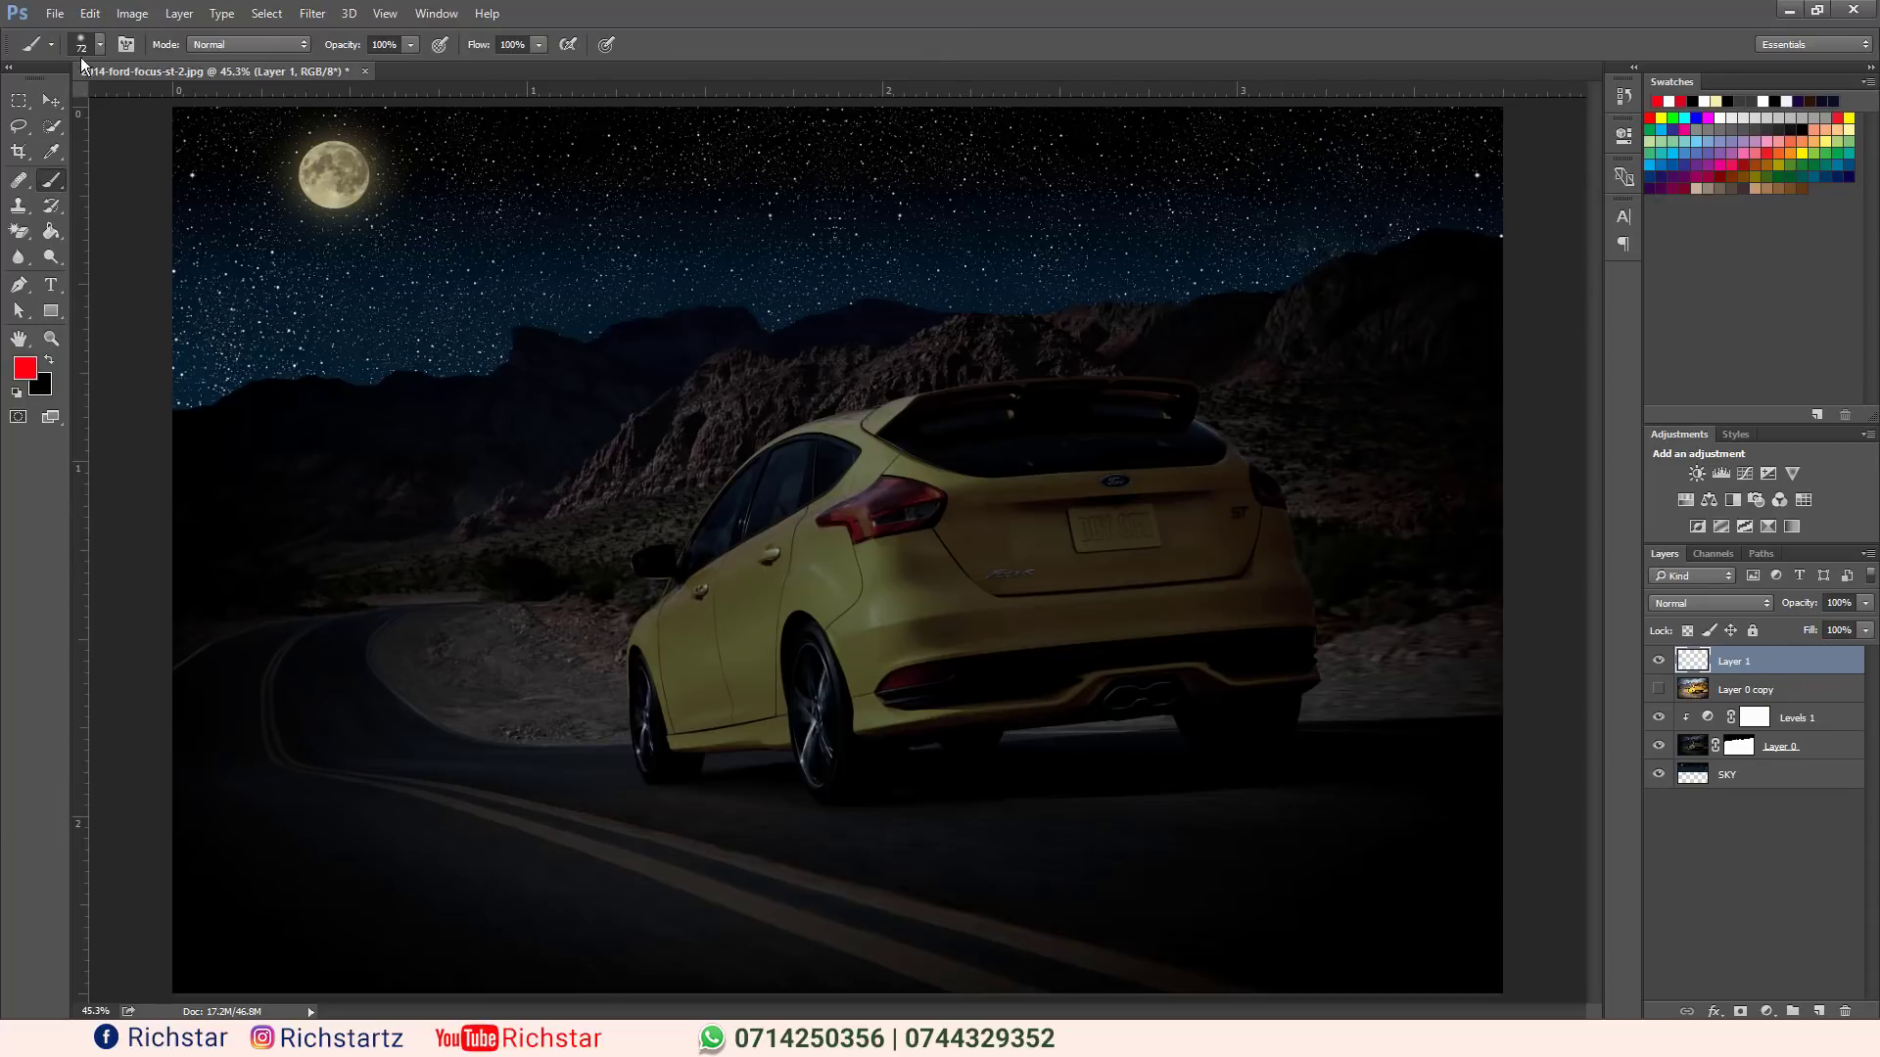
left_click(100, 45)
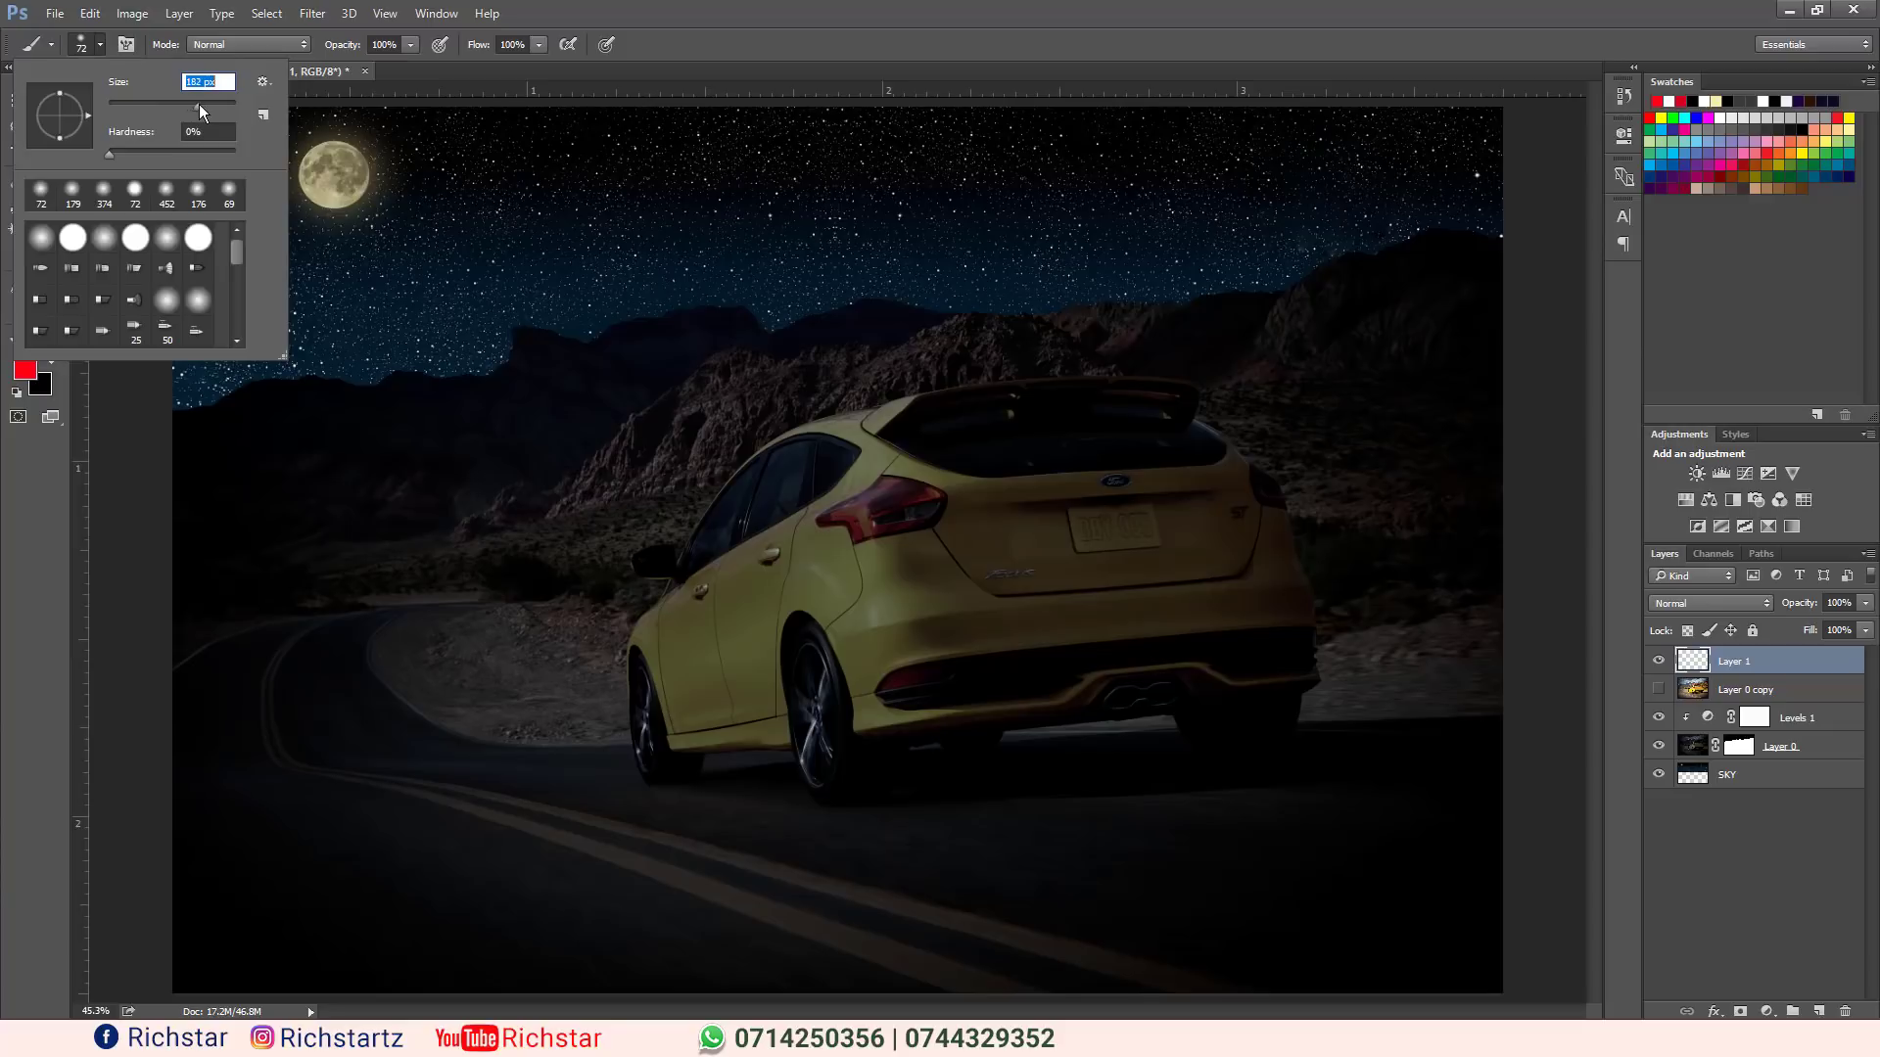
left_click_drag(199, 104, 215, 107)
left_click(880, 510)
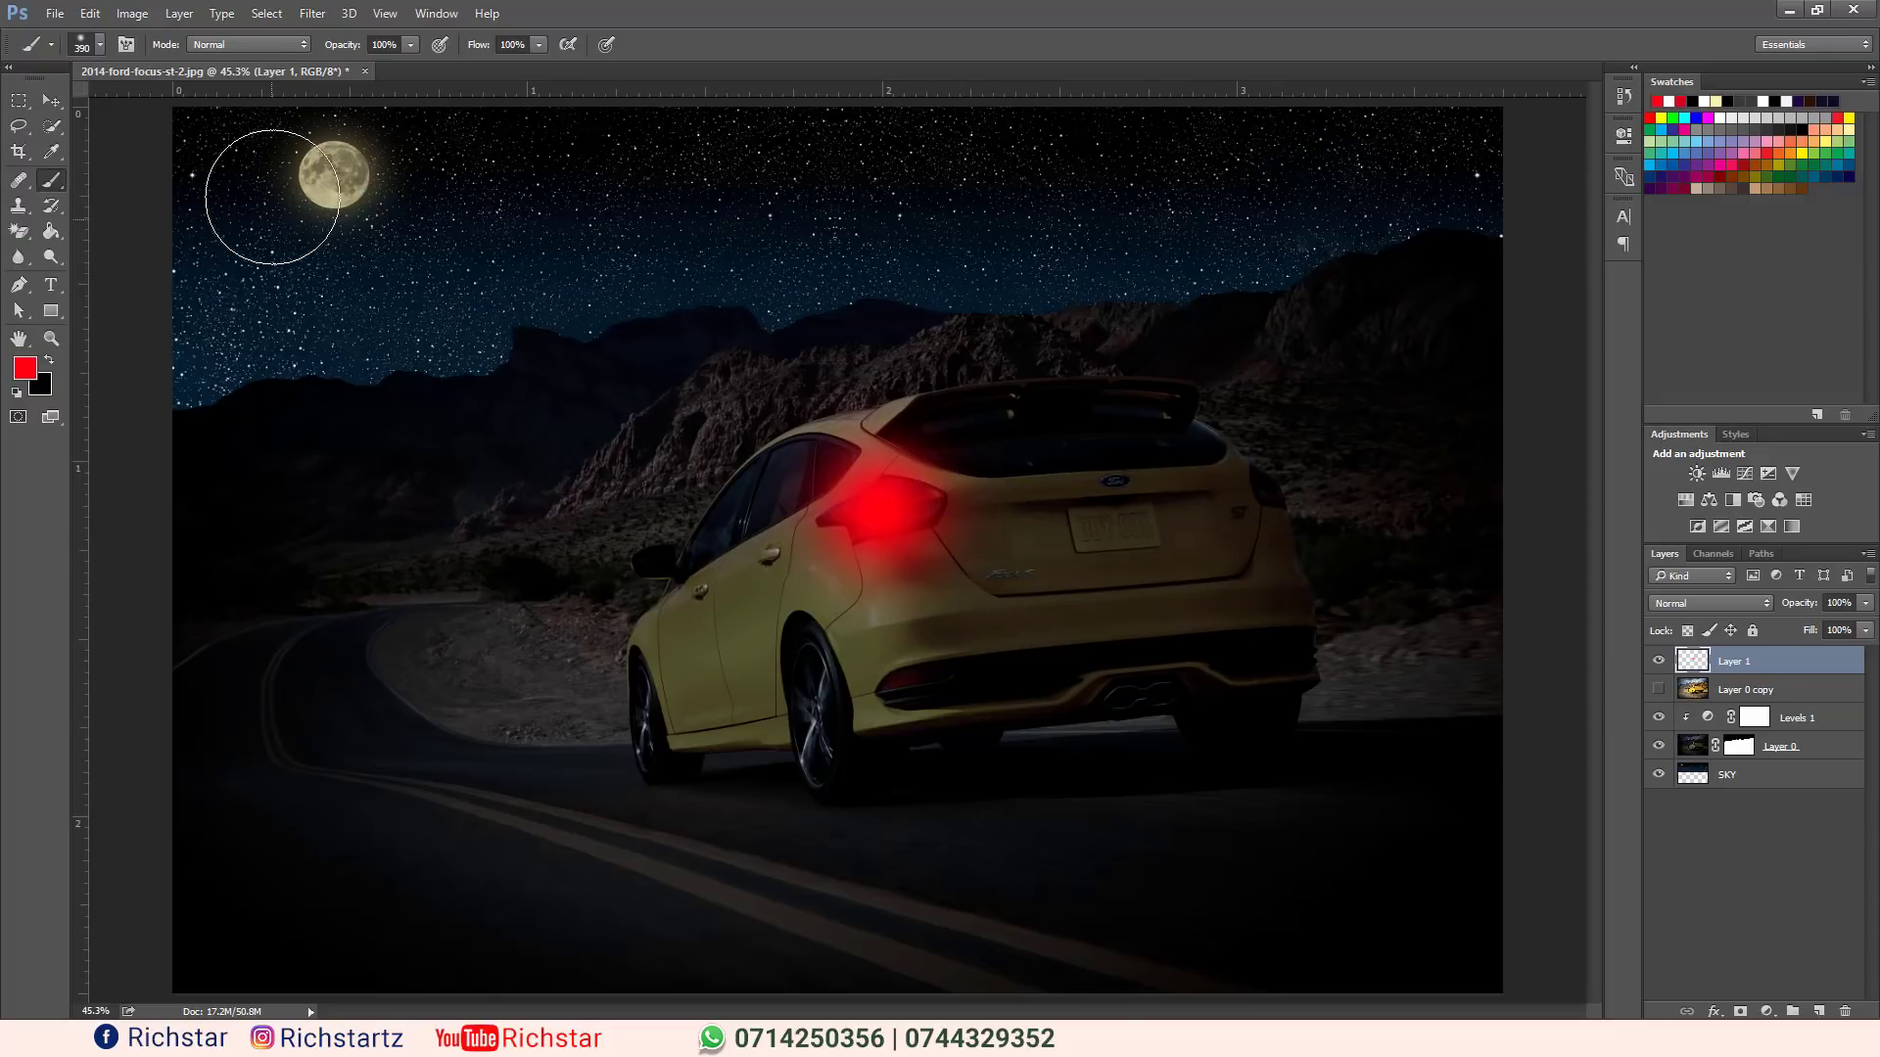
Transform the red glow, reducing its height slightly and fitting it over the near tail light.
left_click(49, 102)
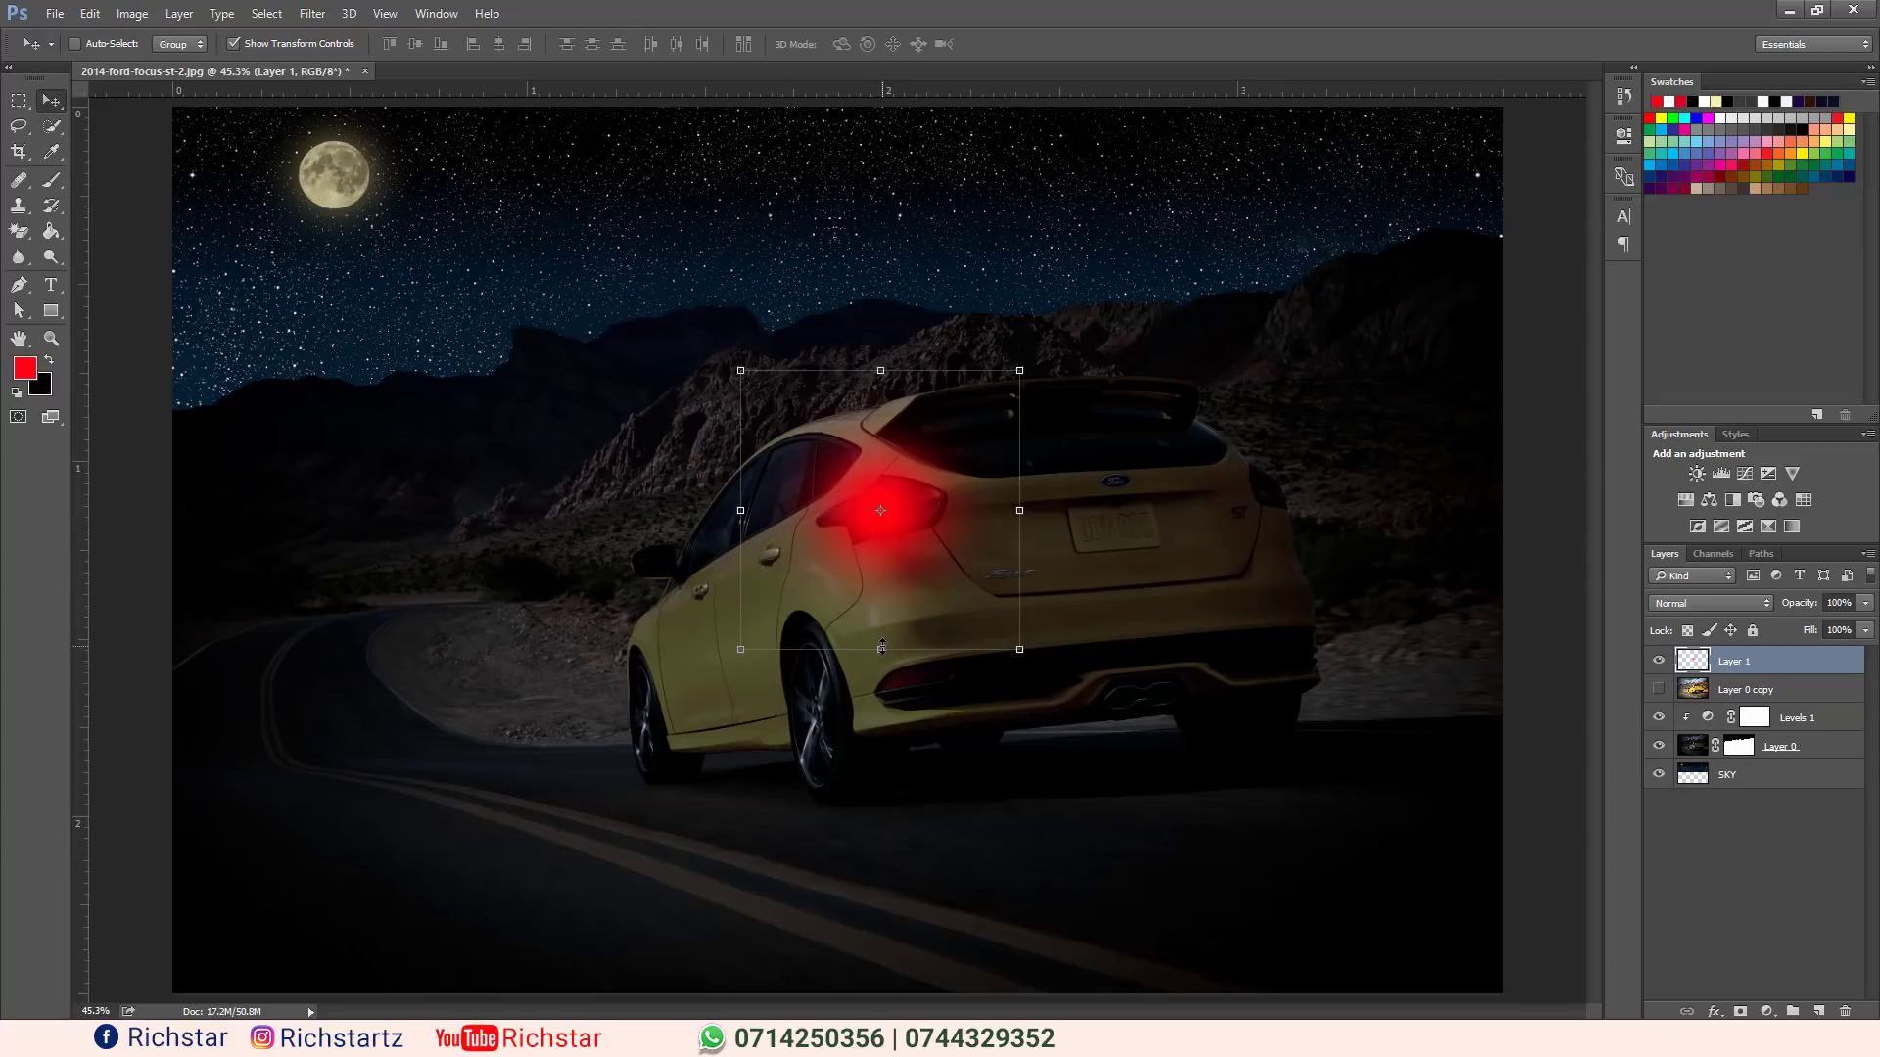
left_click_drag(882, 646, 882, 598)
left_click_drag(1064, 623, 1105, 538)
left_click_drag(909, 449, 899, 474)
left_click(890, 44)
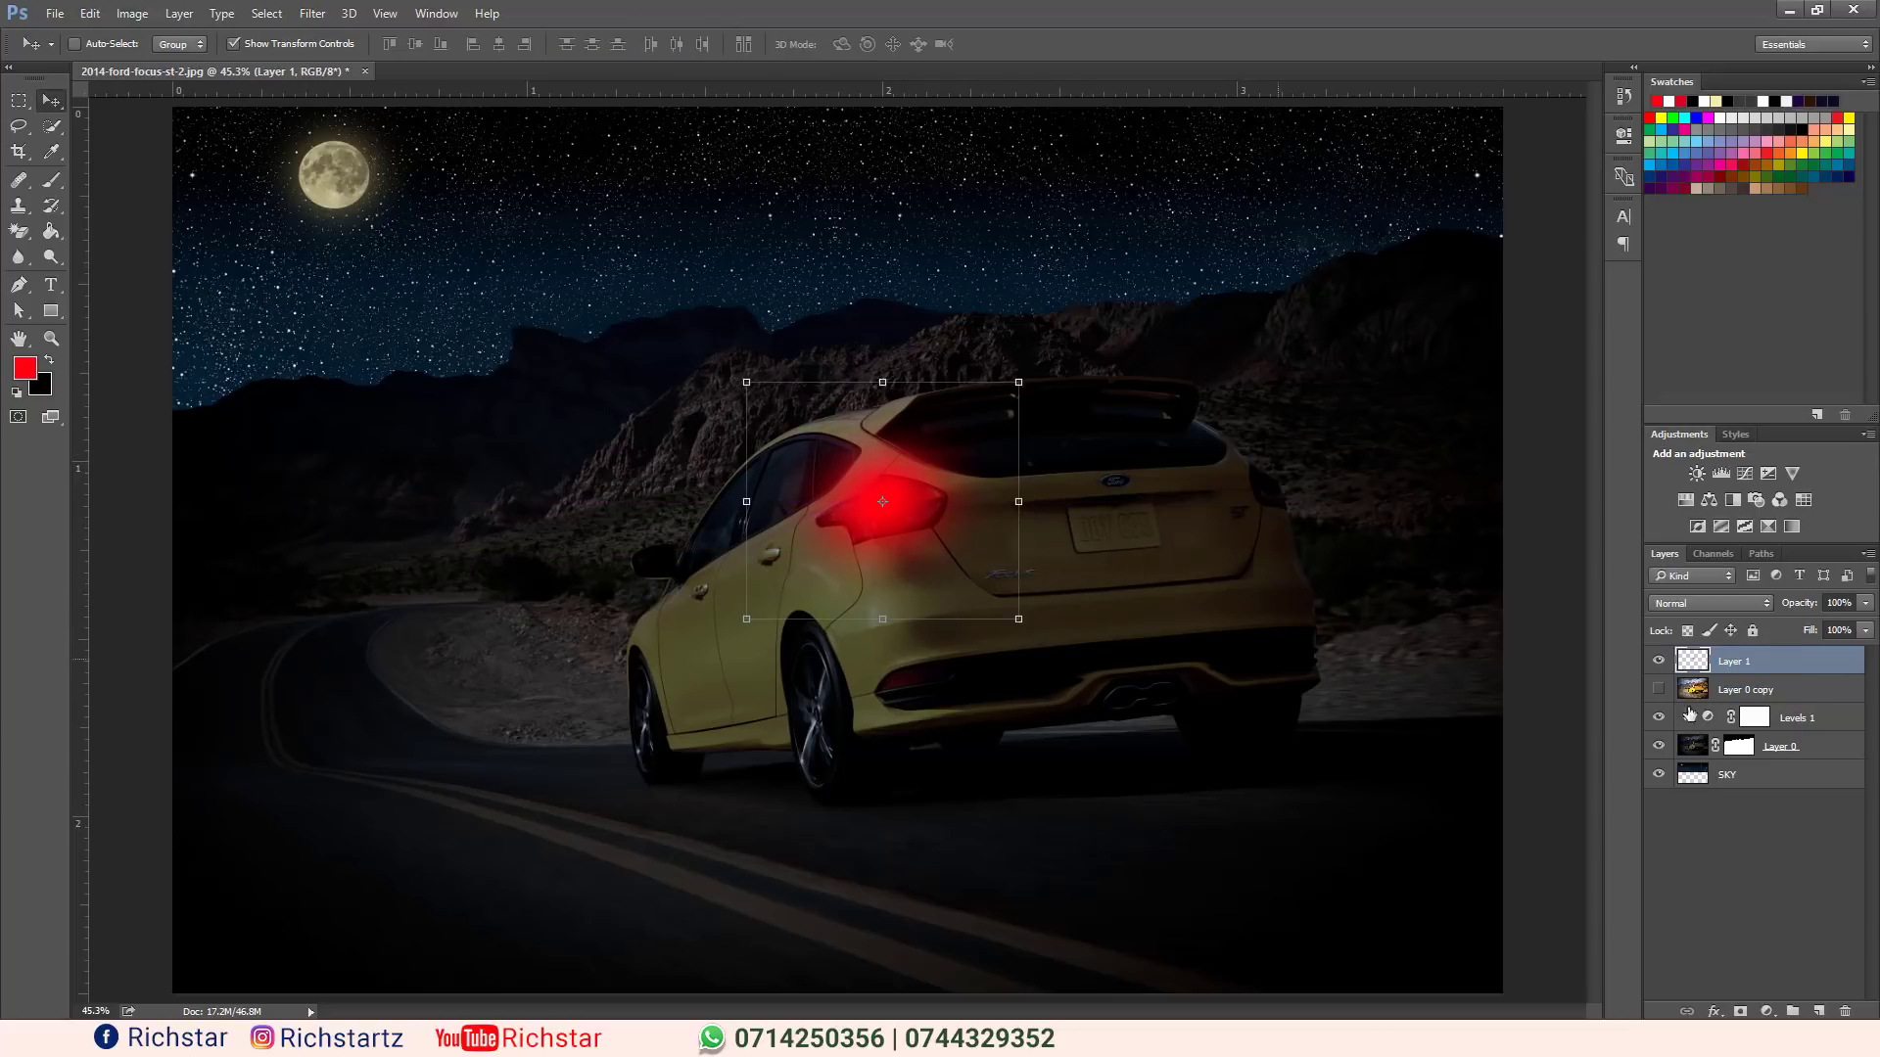
Set the blend mode of the red glow layer to Lighten.
left_click(1699, 604)
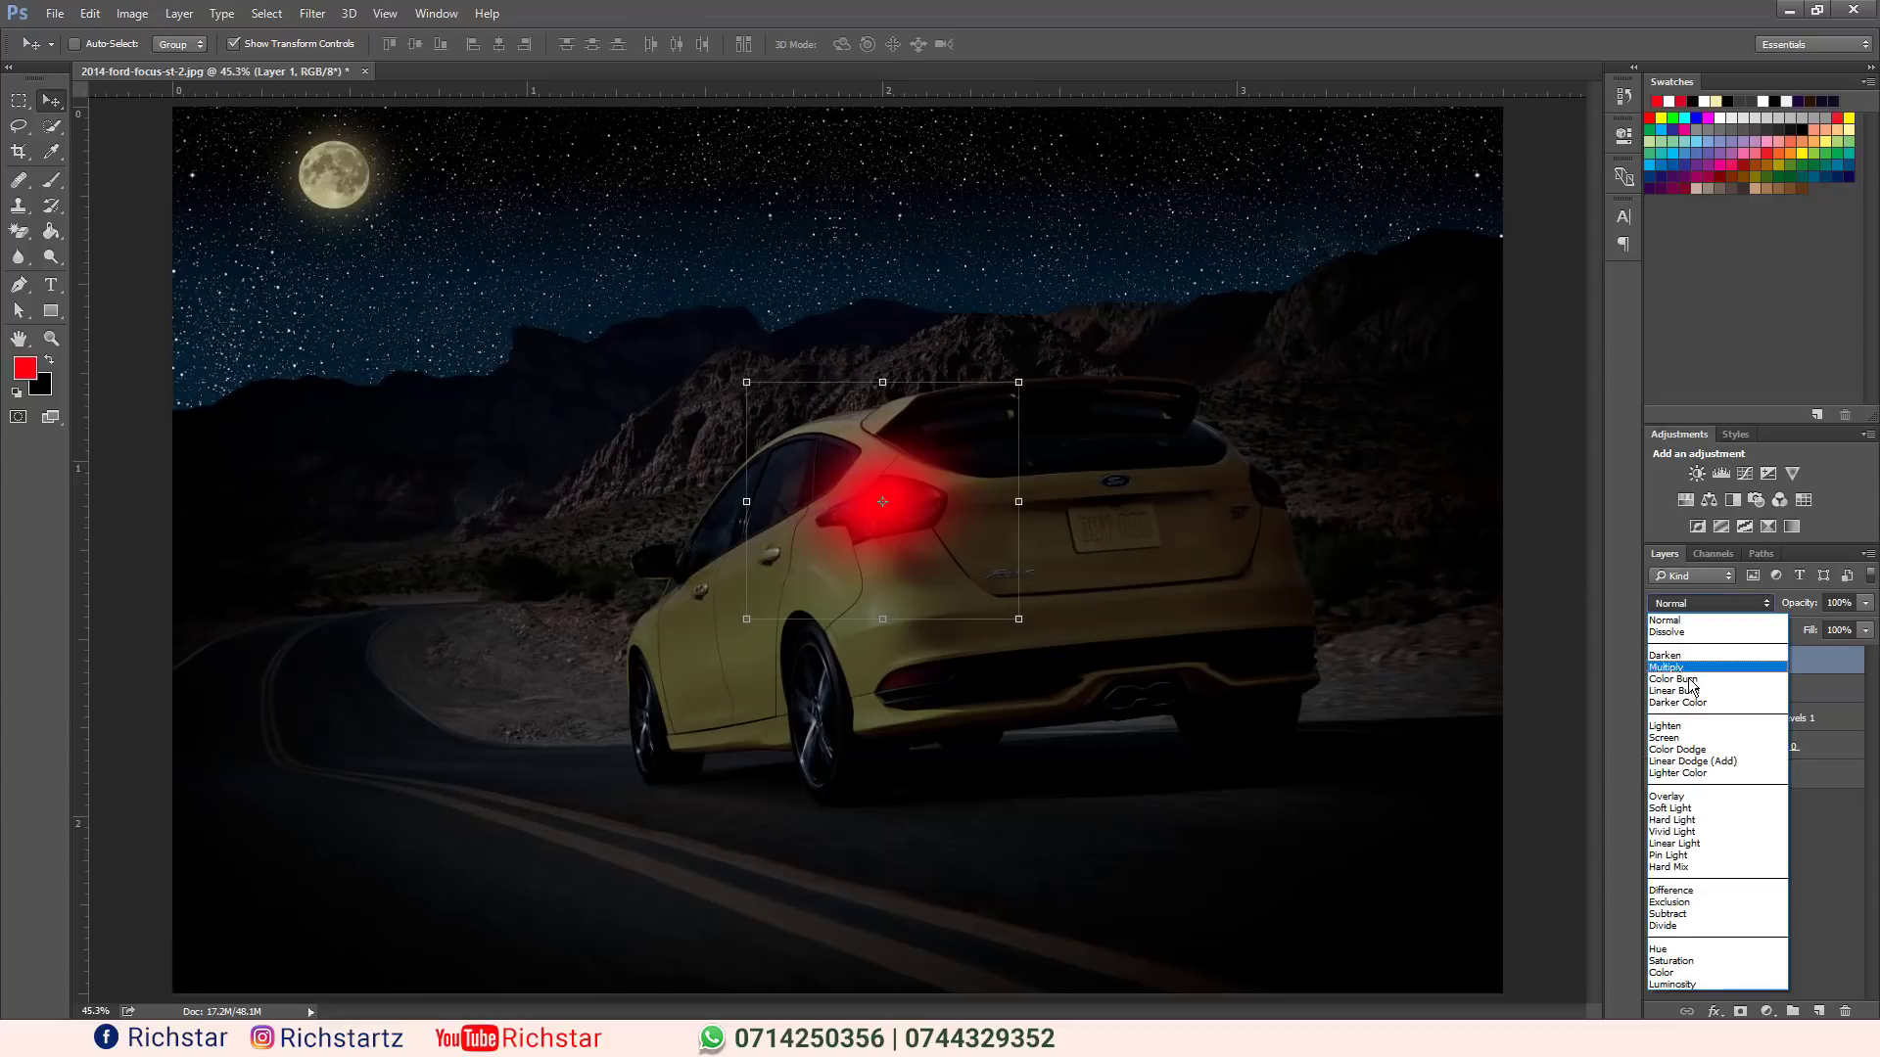
left_click(1682, 726)
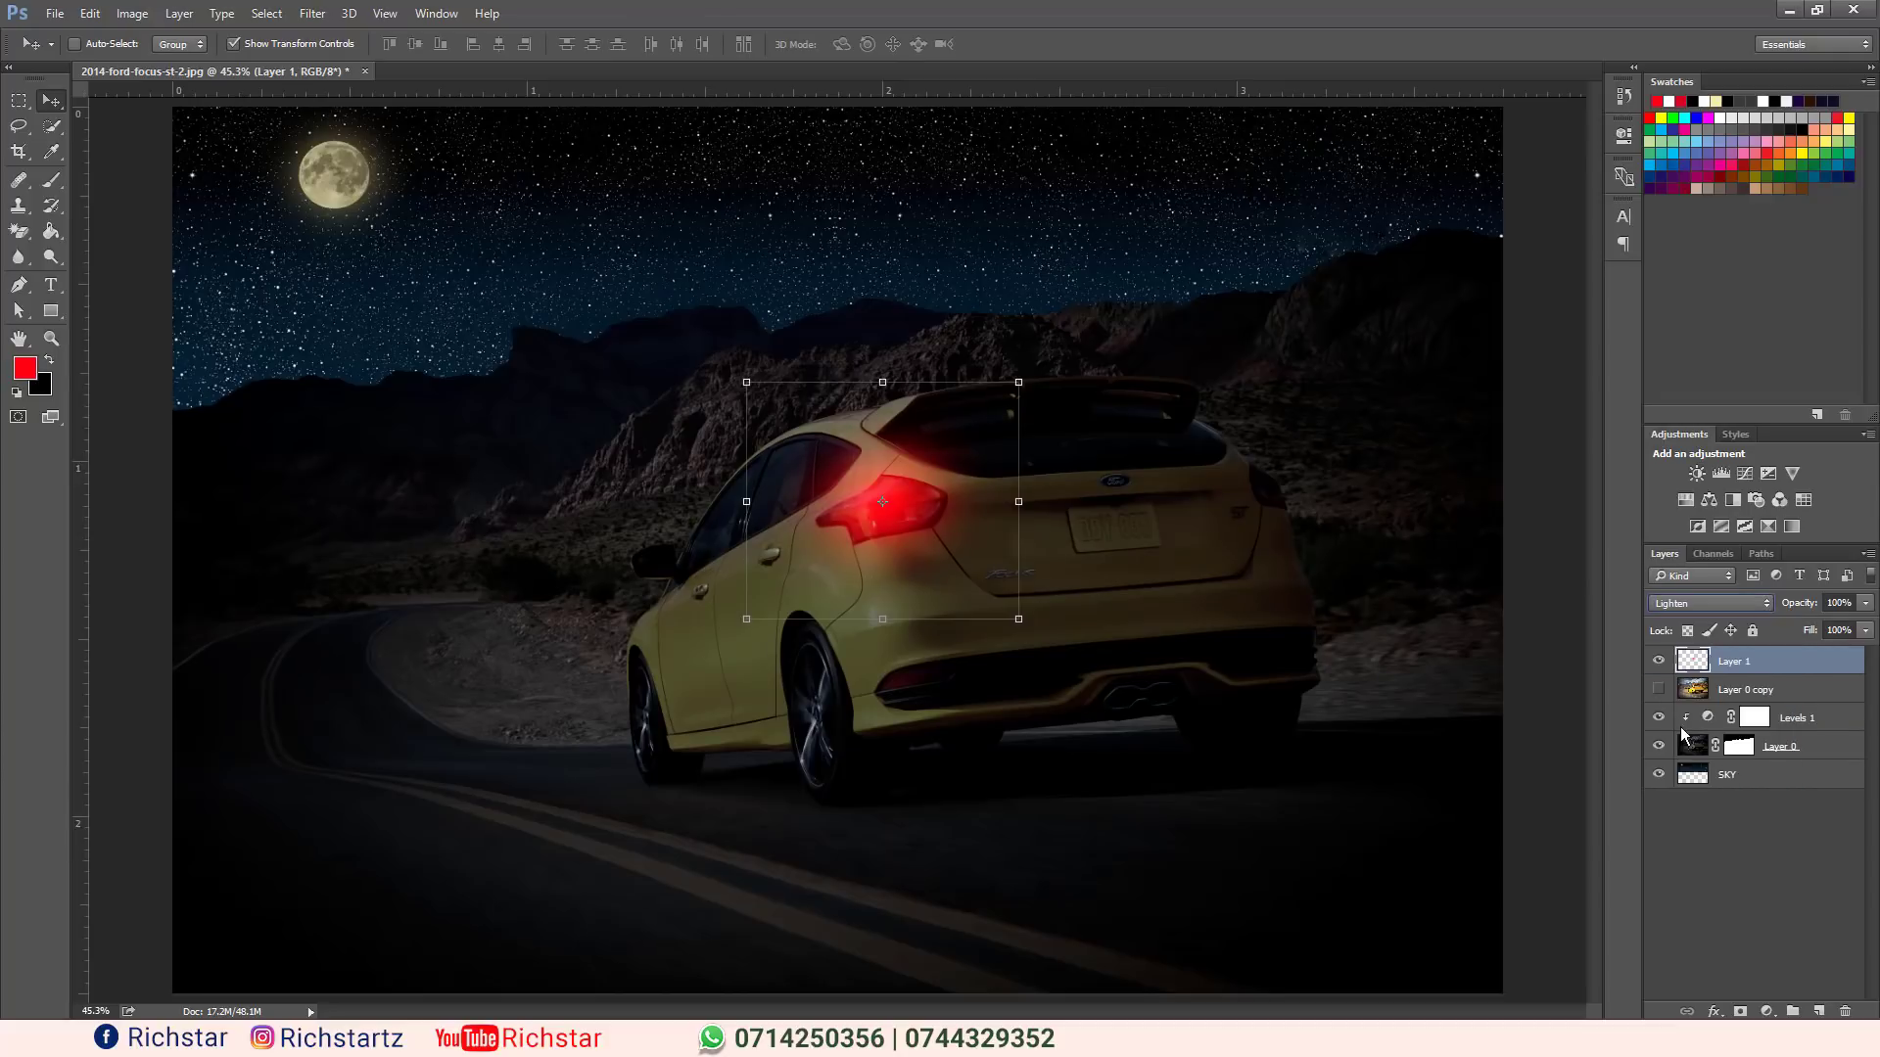
left_click(1738, 906)
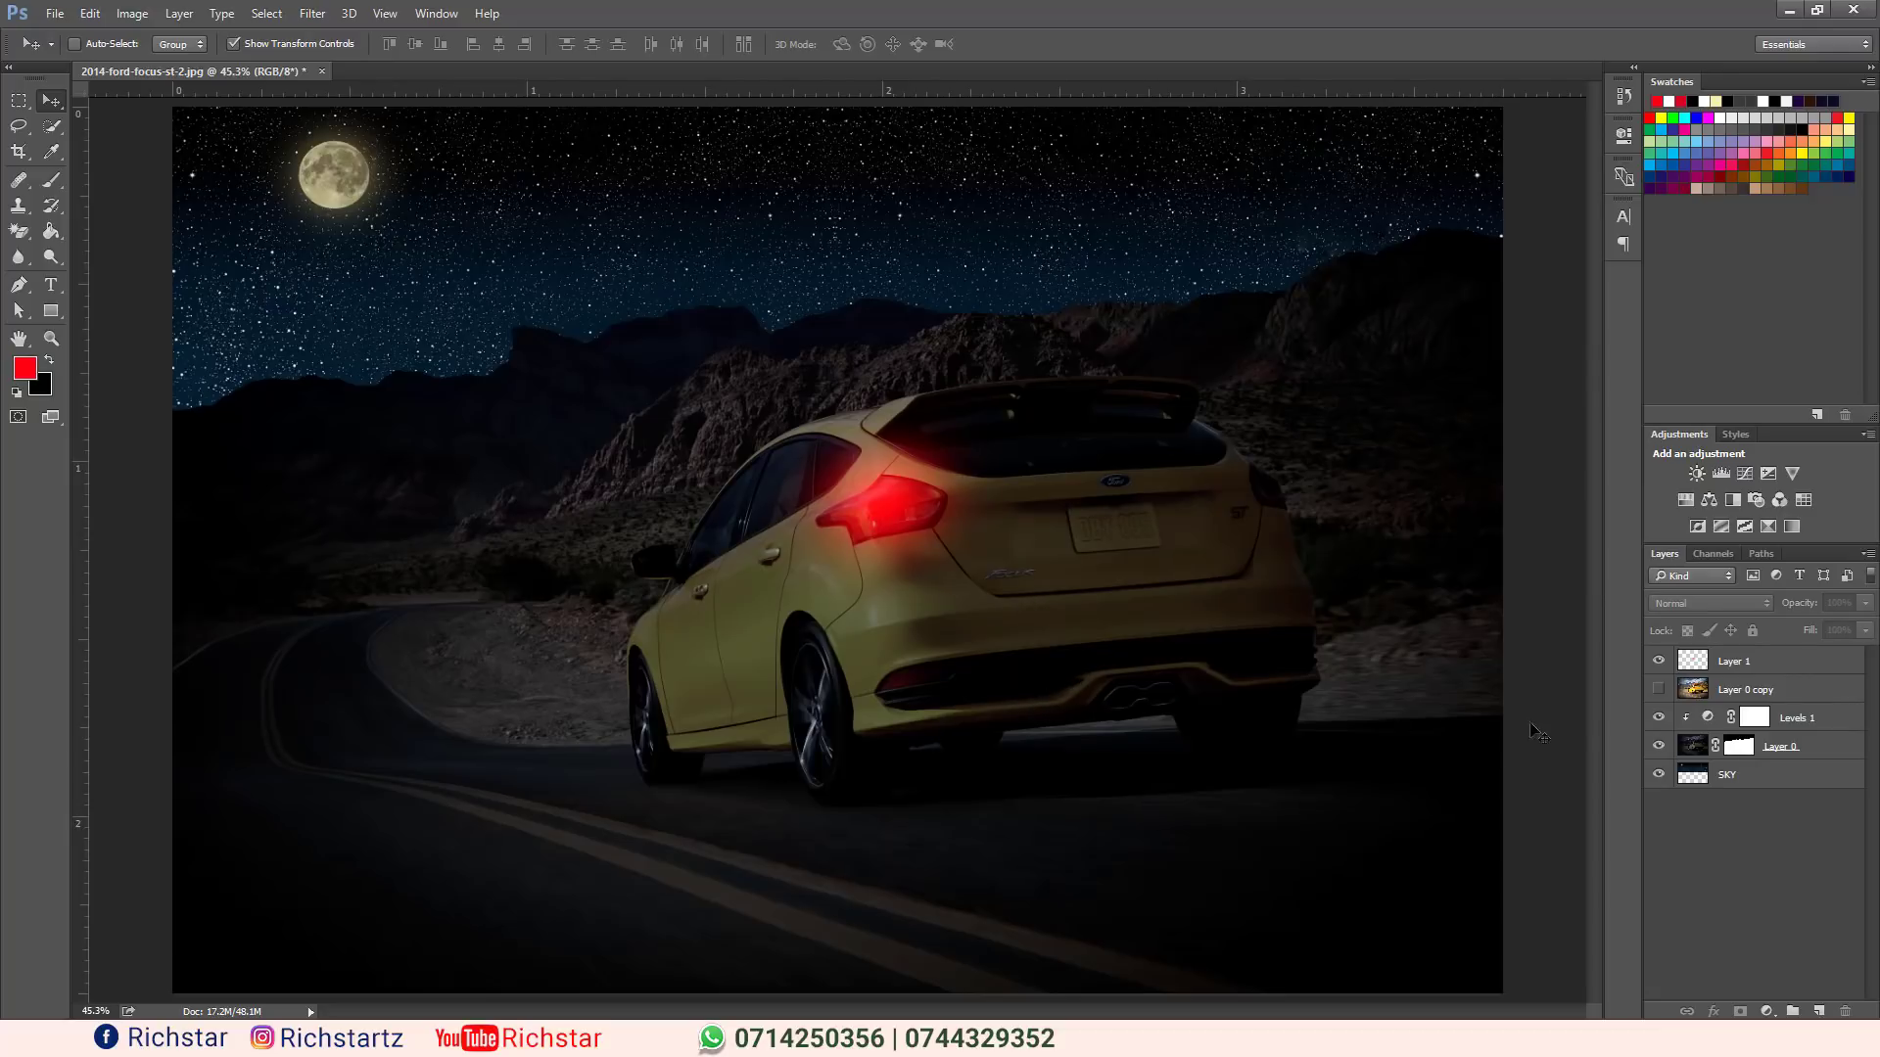
Dab a red glow over the far tail light on Layer 1 with a soft 160 px brush.
left_click(1753, 662)
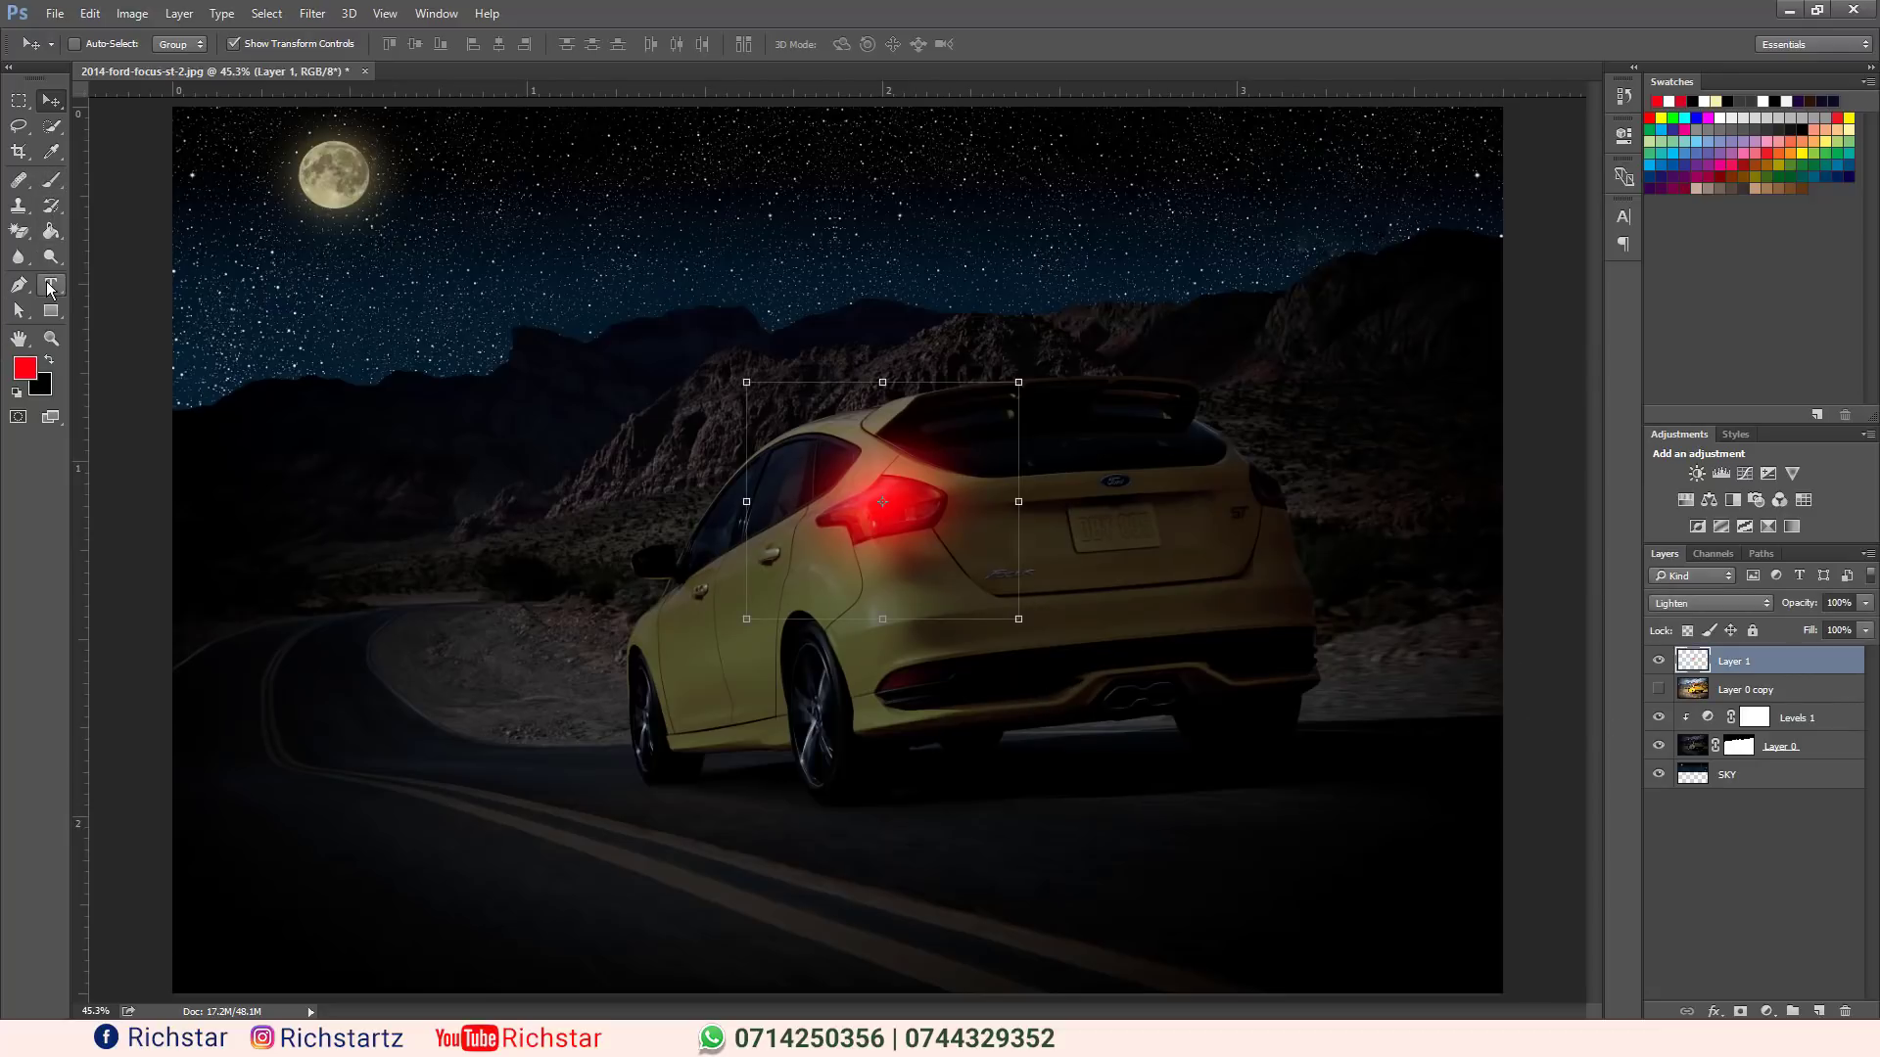
left_click(51, 179)
left_click(98, 44)
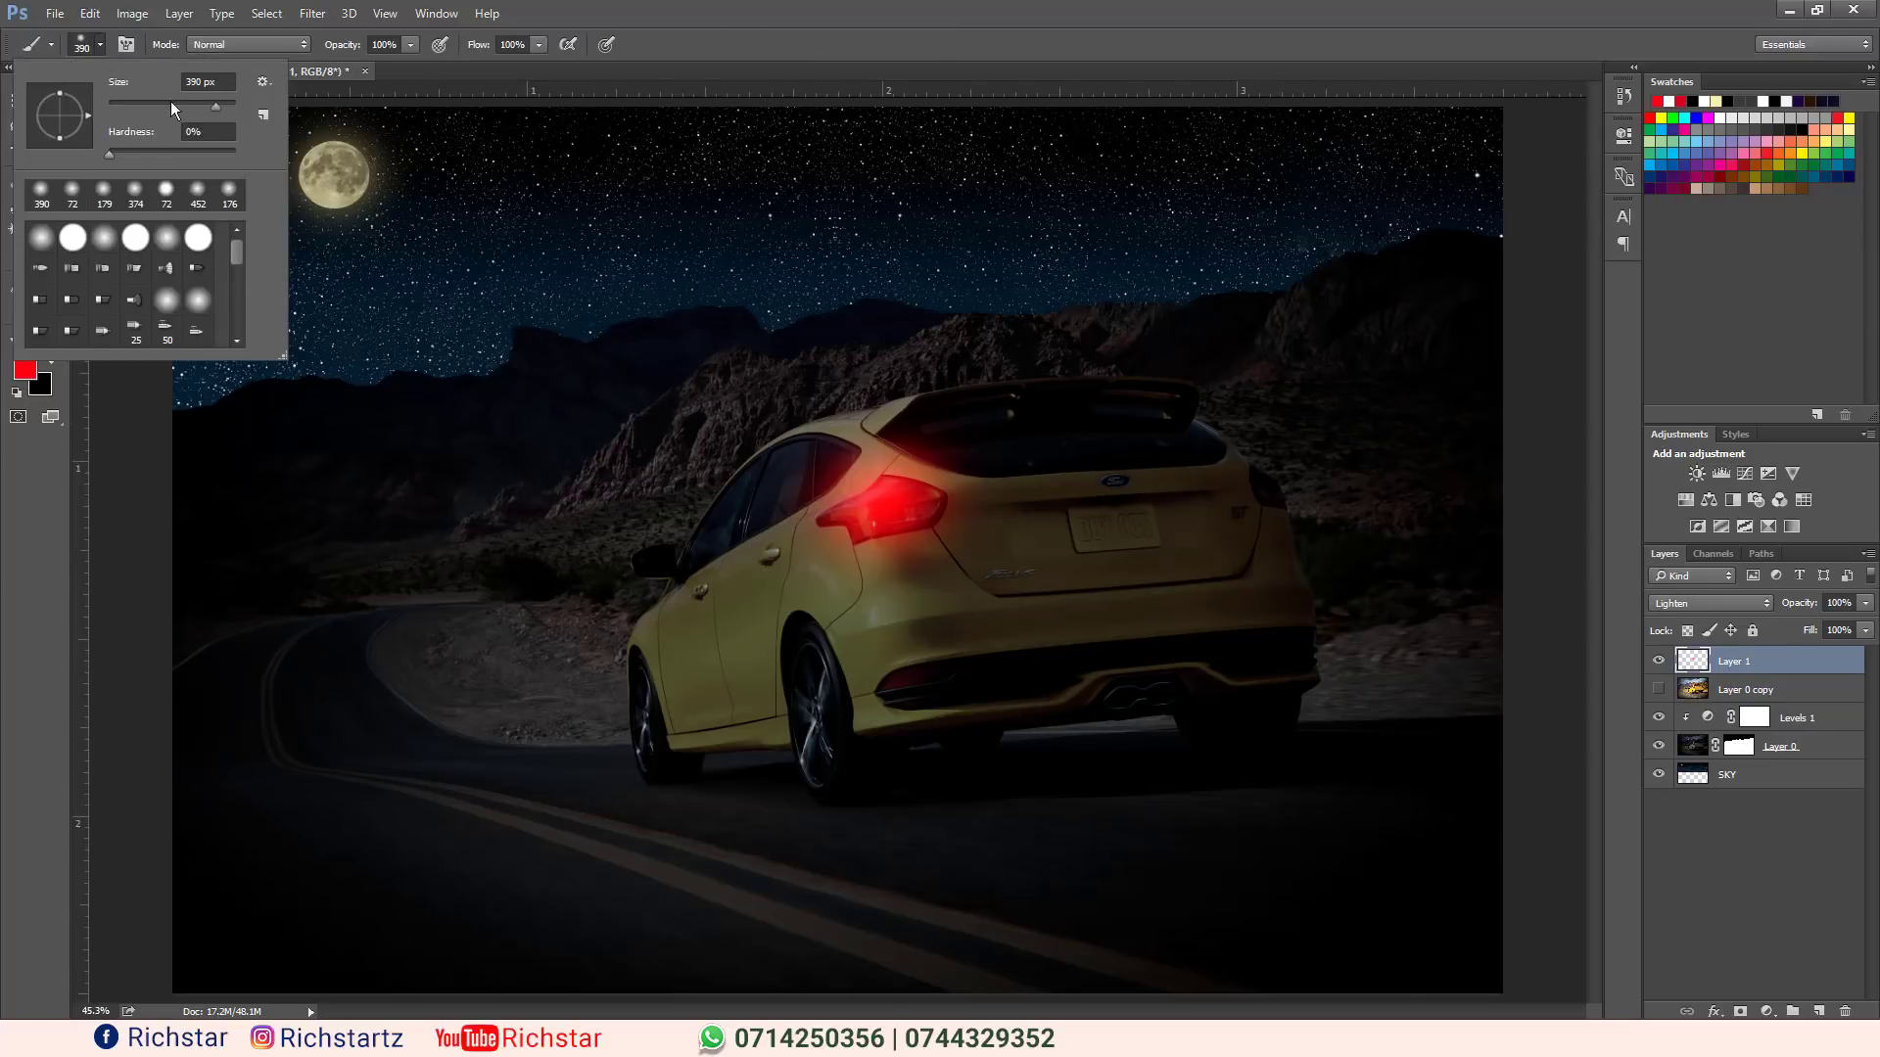
left_click_drag(172, 104, 173, 104)
left_click(1267, 484)
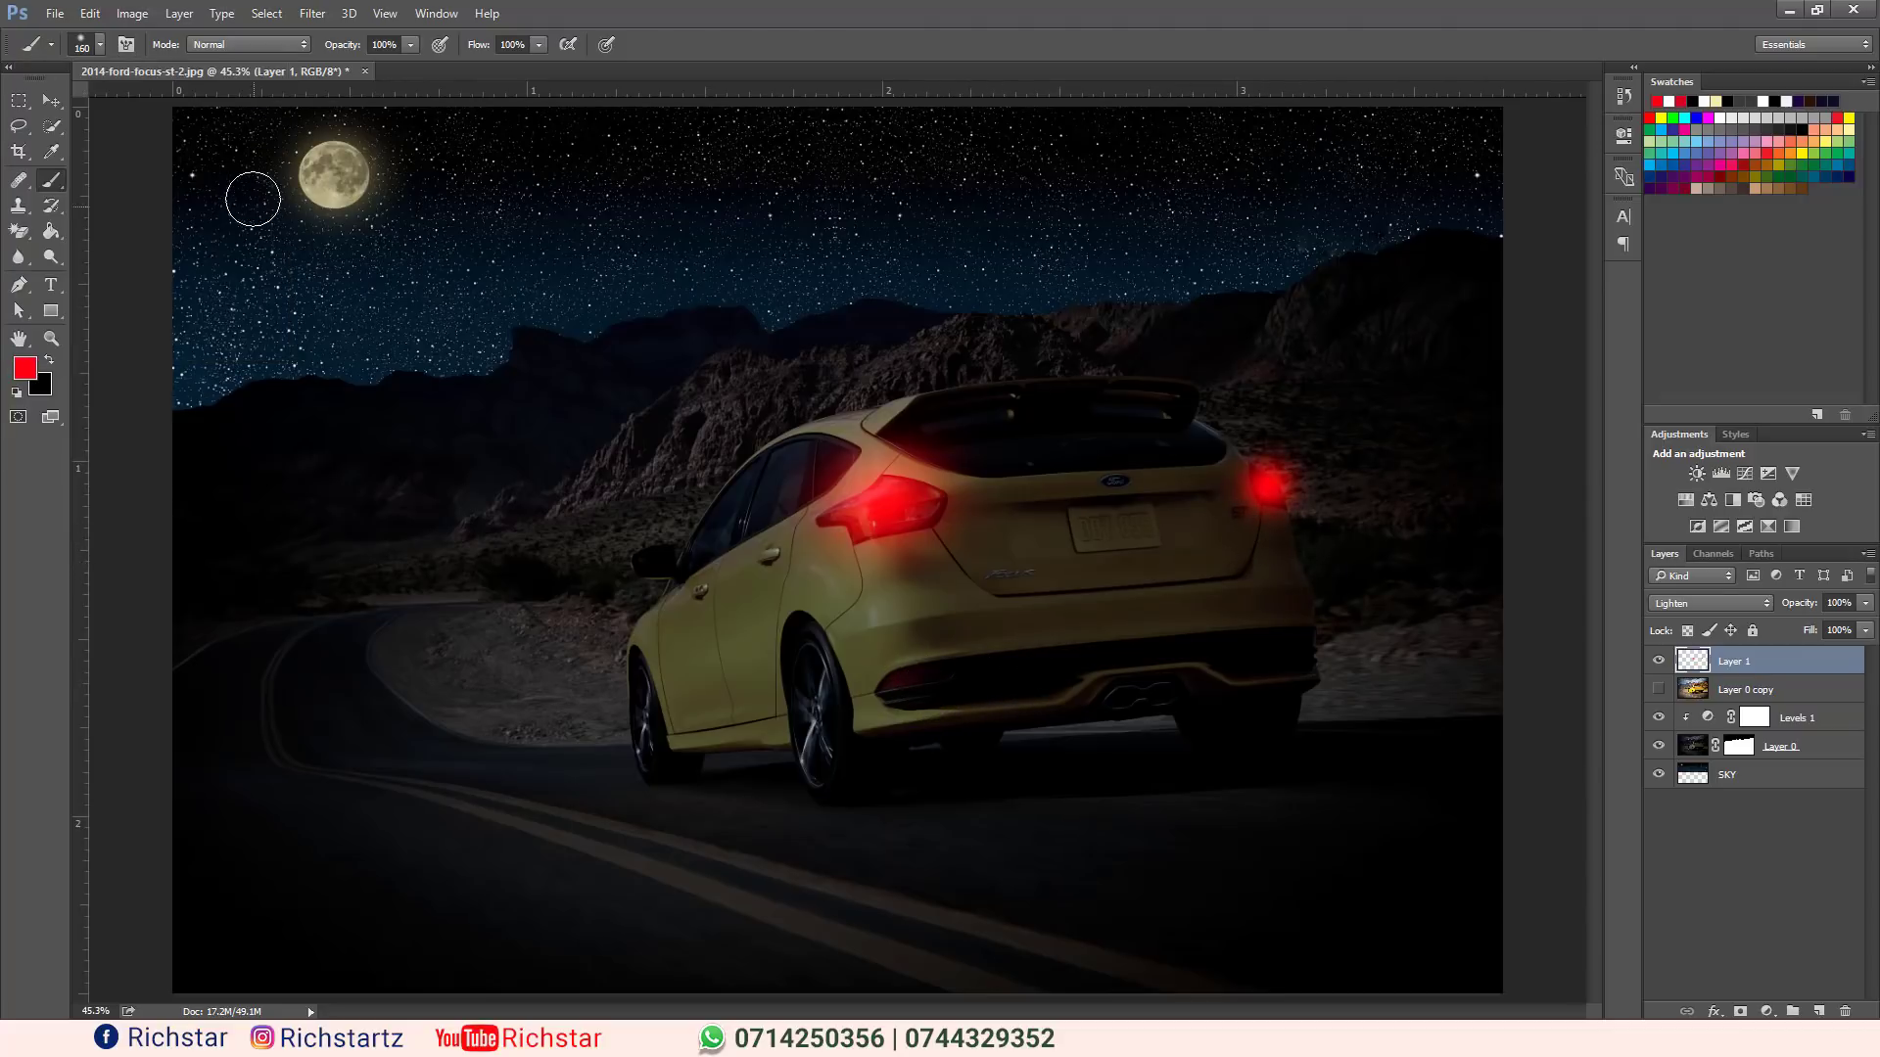
Paint red over both rear bumper reflectors with a soft 71 px brush.
left_click(99, 46)
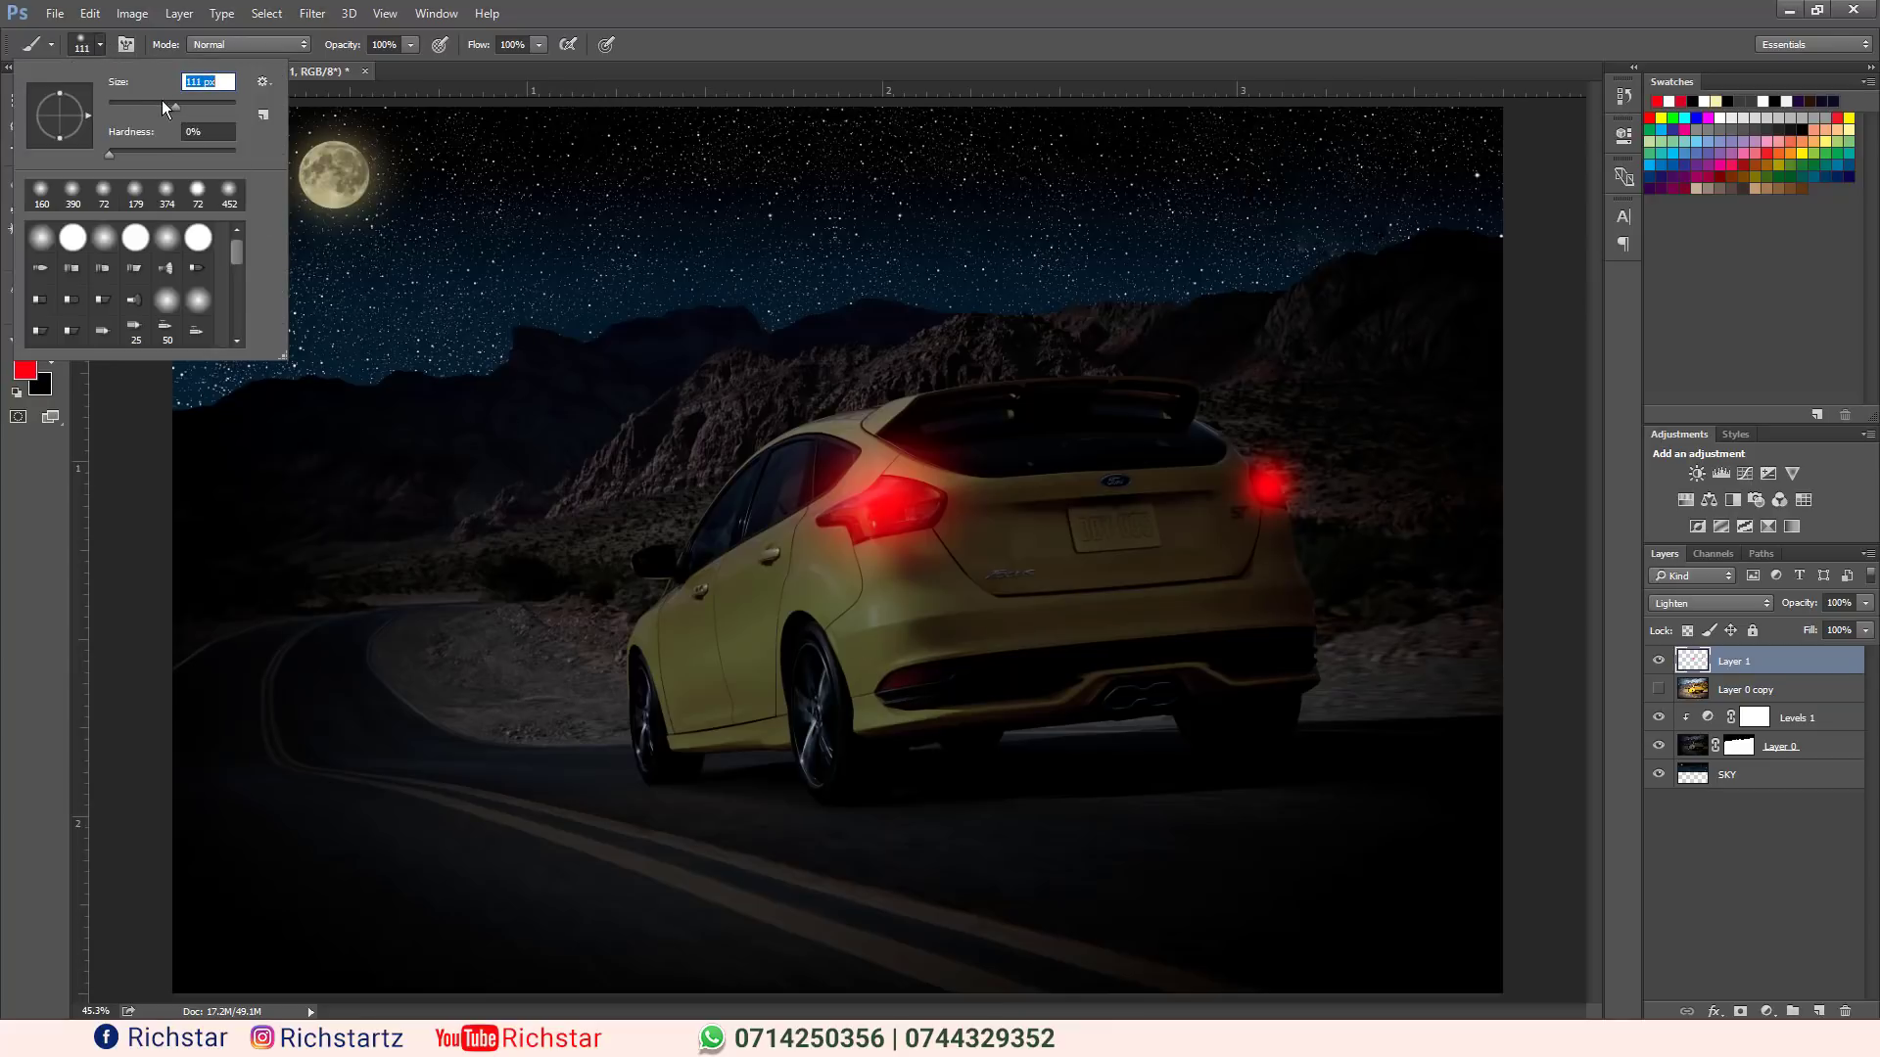
left_click_drag(158, 104, 153, 103)
left_click(945, 667)
left_click_drag(944, 666, 886, 673)
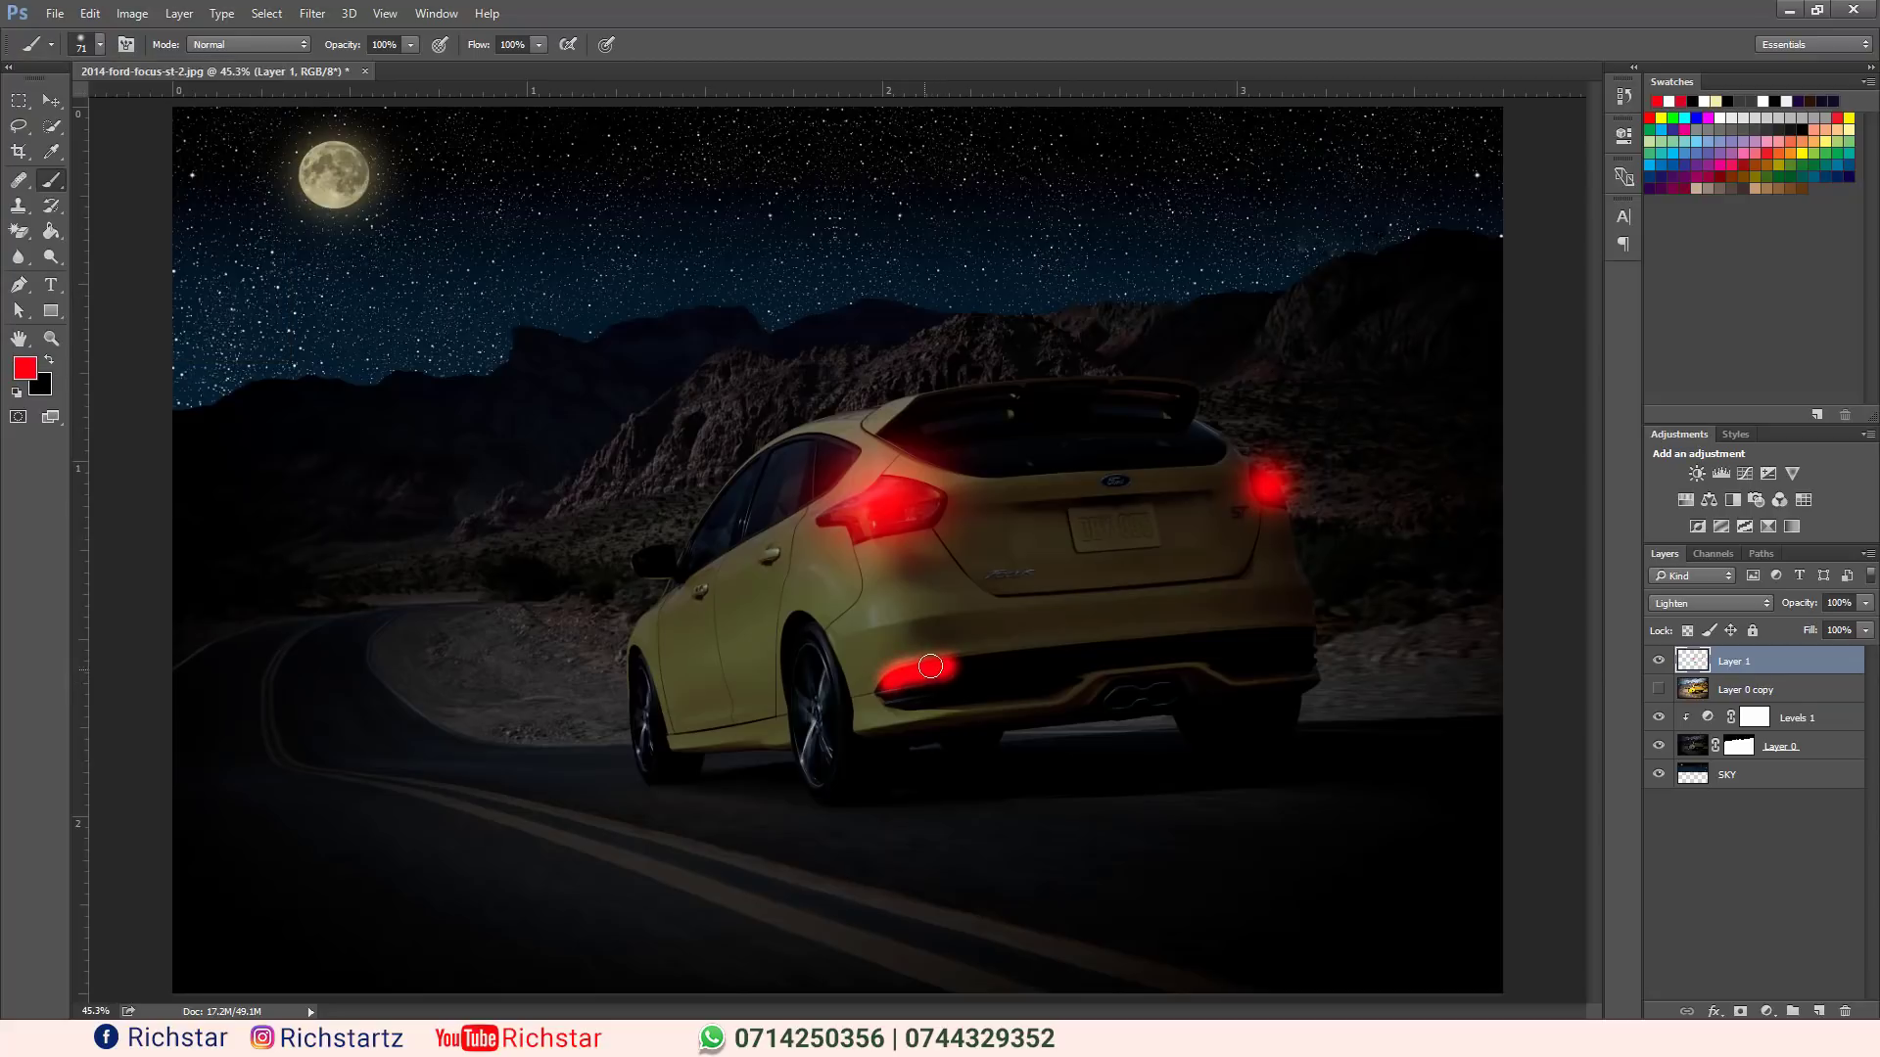
left_click(1315, 644)
left_click(1317, 661)
Add a layer mask to Layer 1 and paint with black (000000) to remove the red spill around the bumper reflectors.
left_click(1741, 1012)
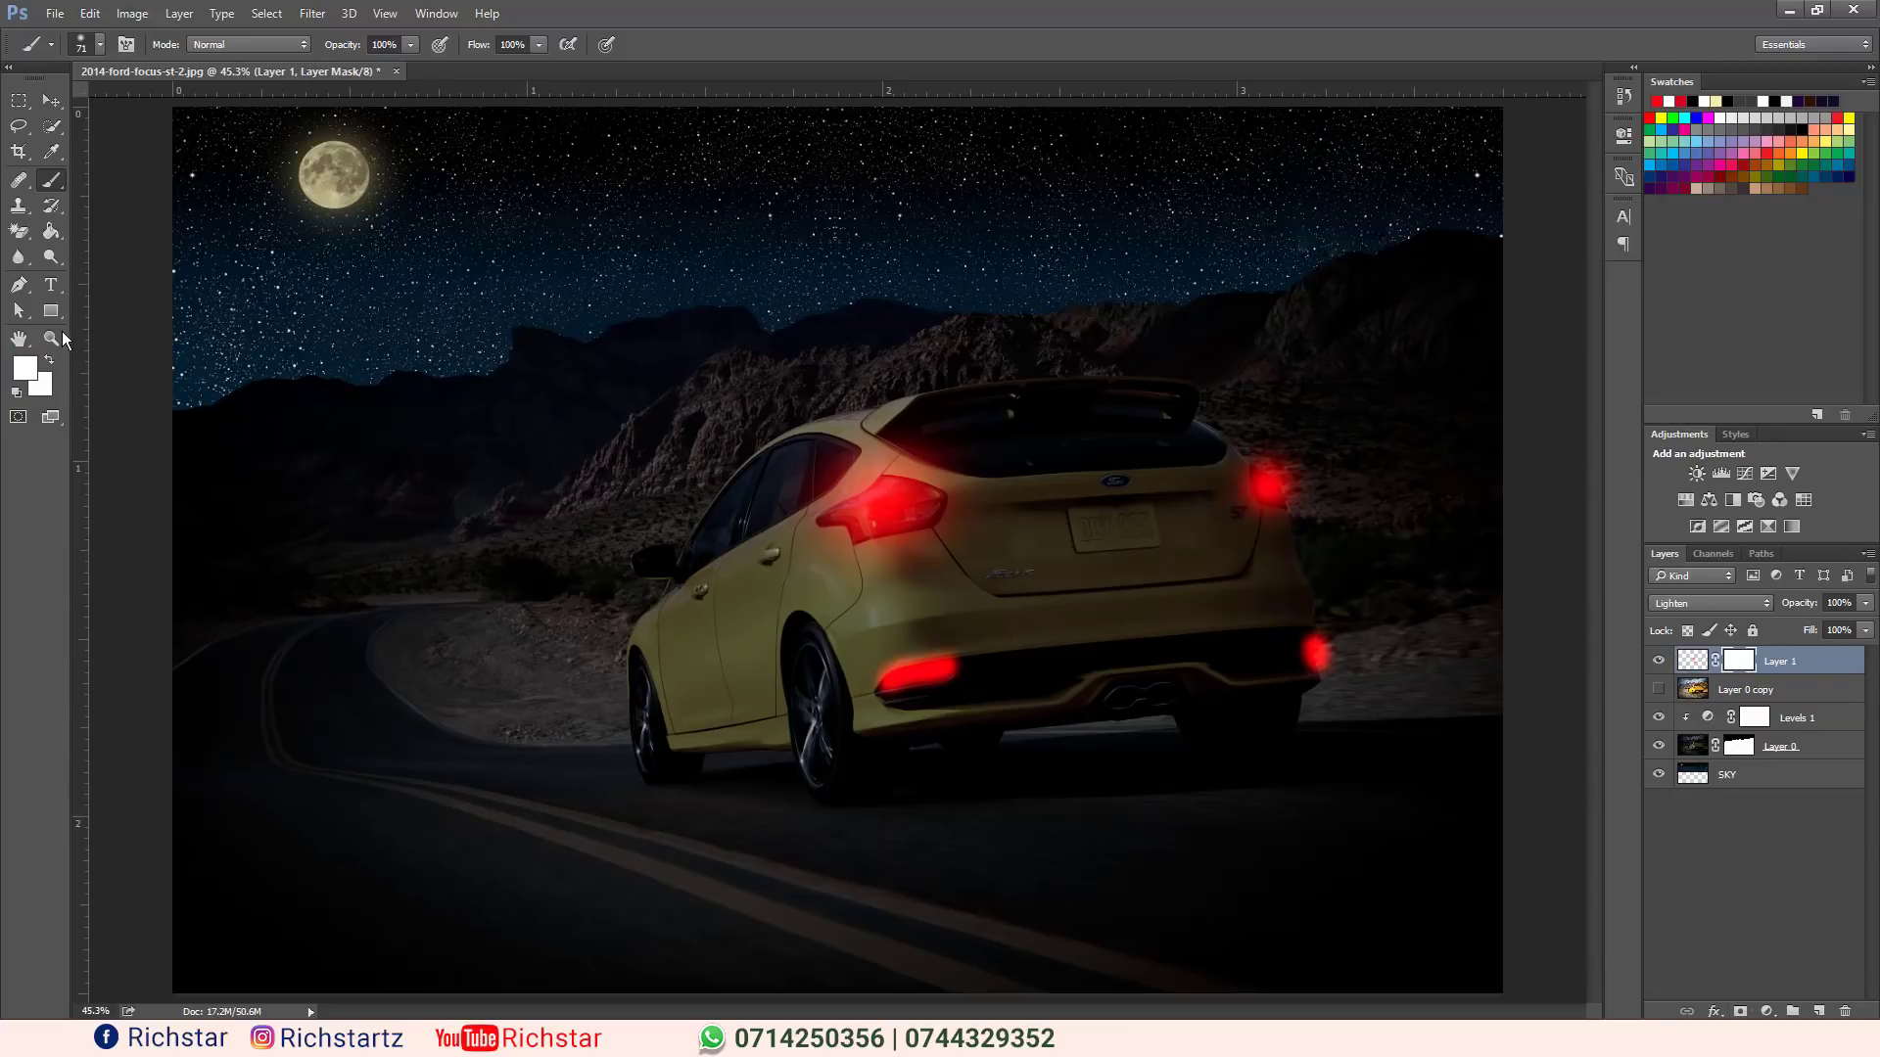
left_click(26, 366)
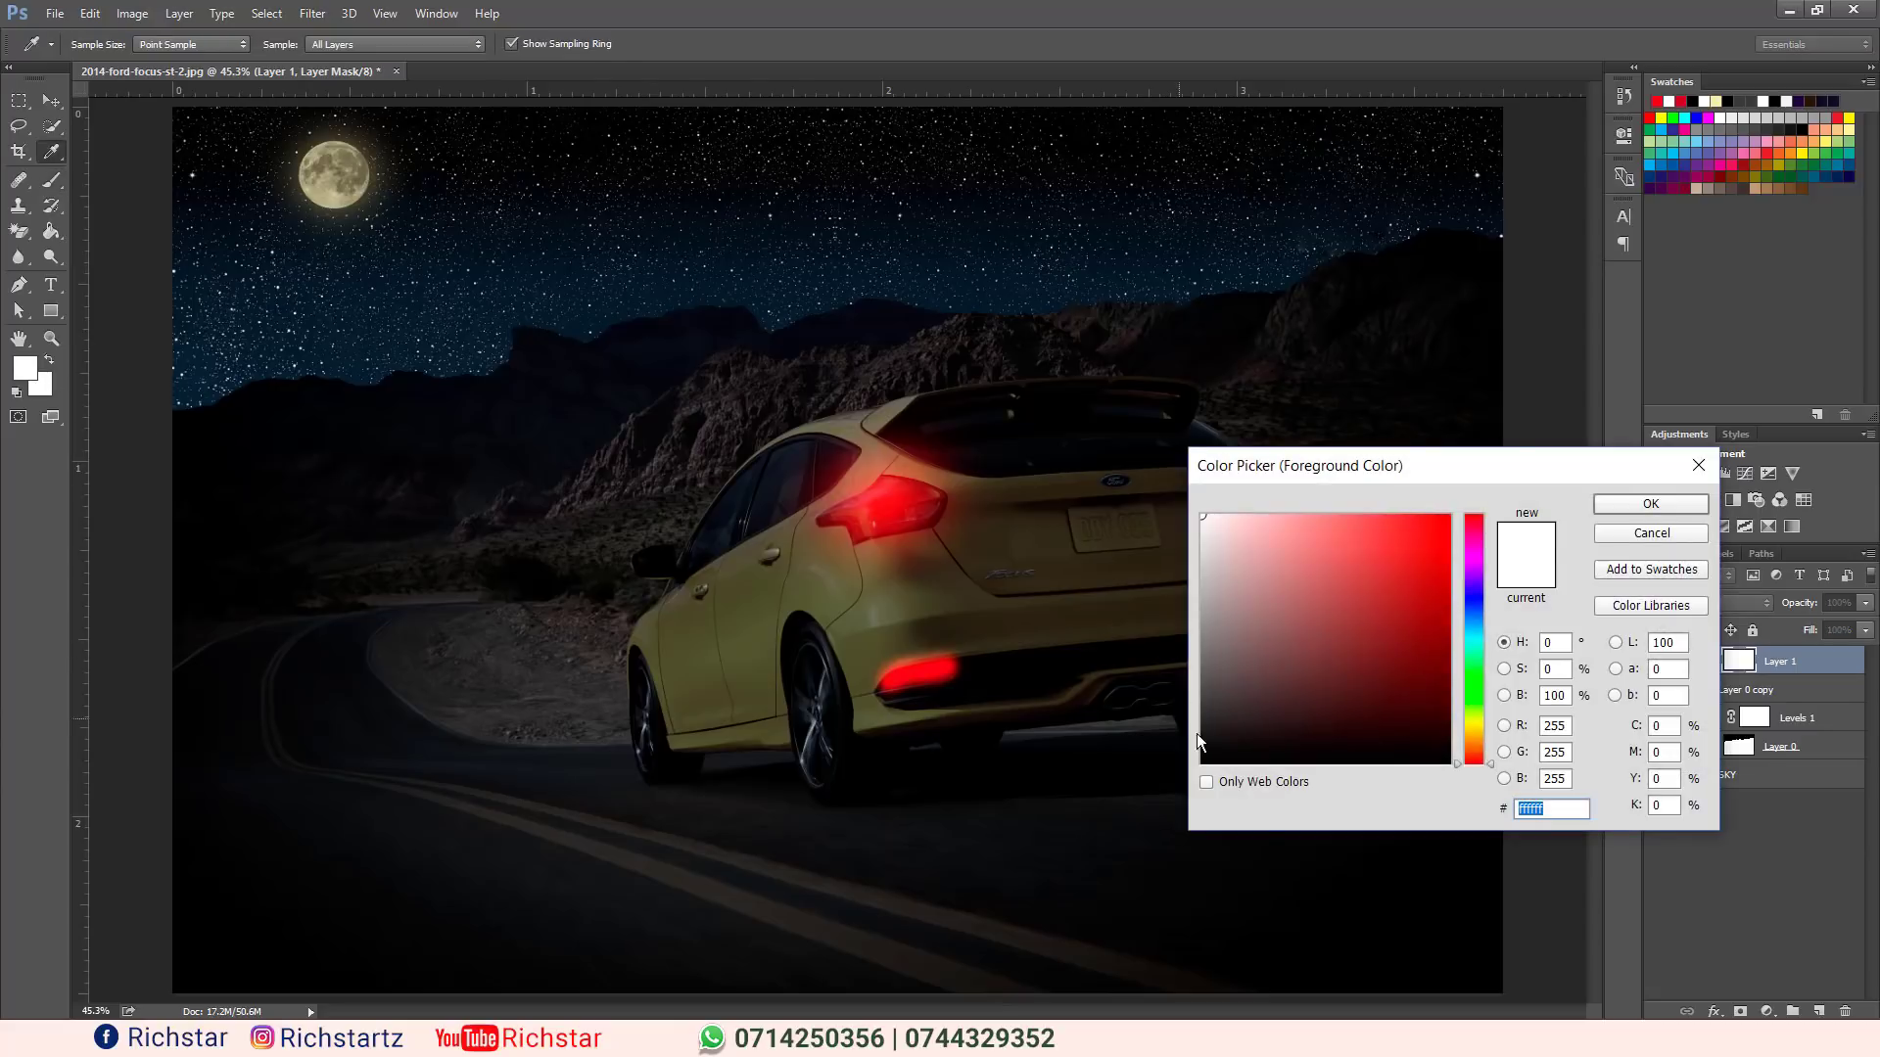
type("000000")
left_click(1650, 503)
key("b")
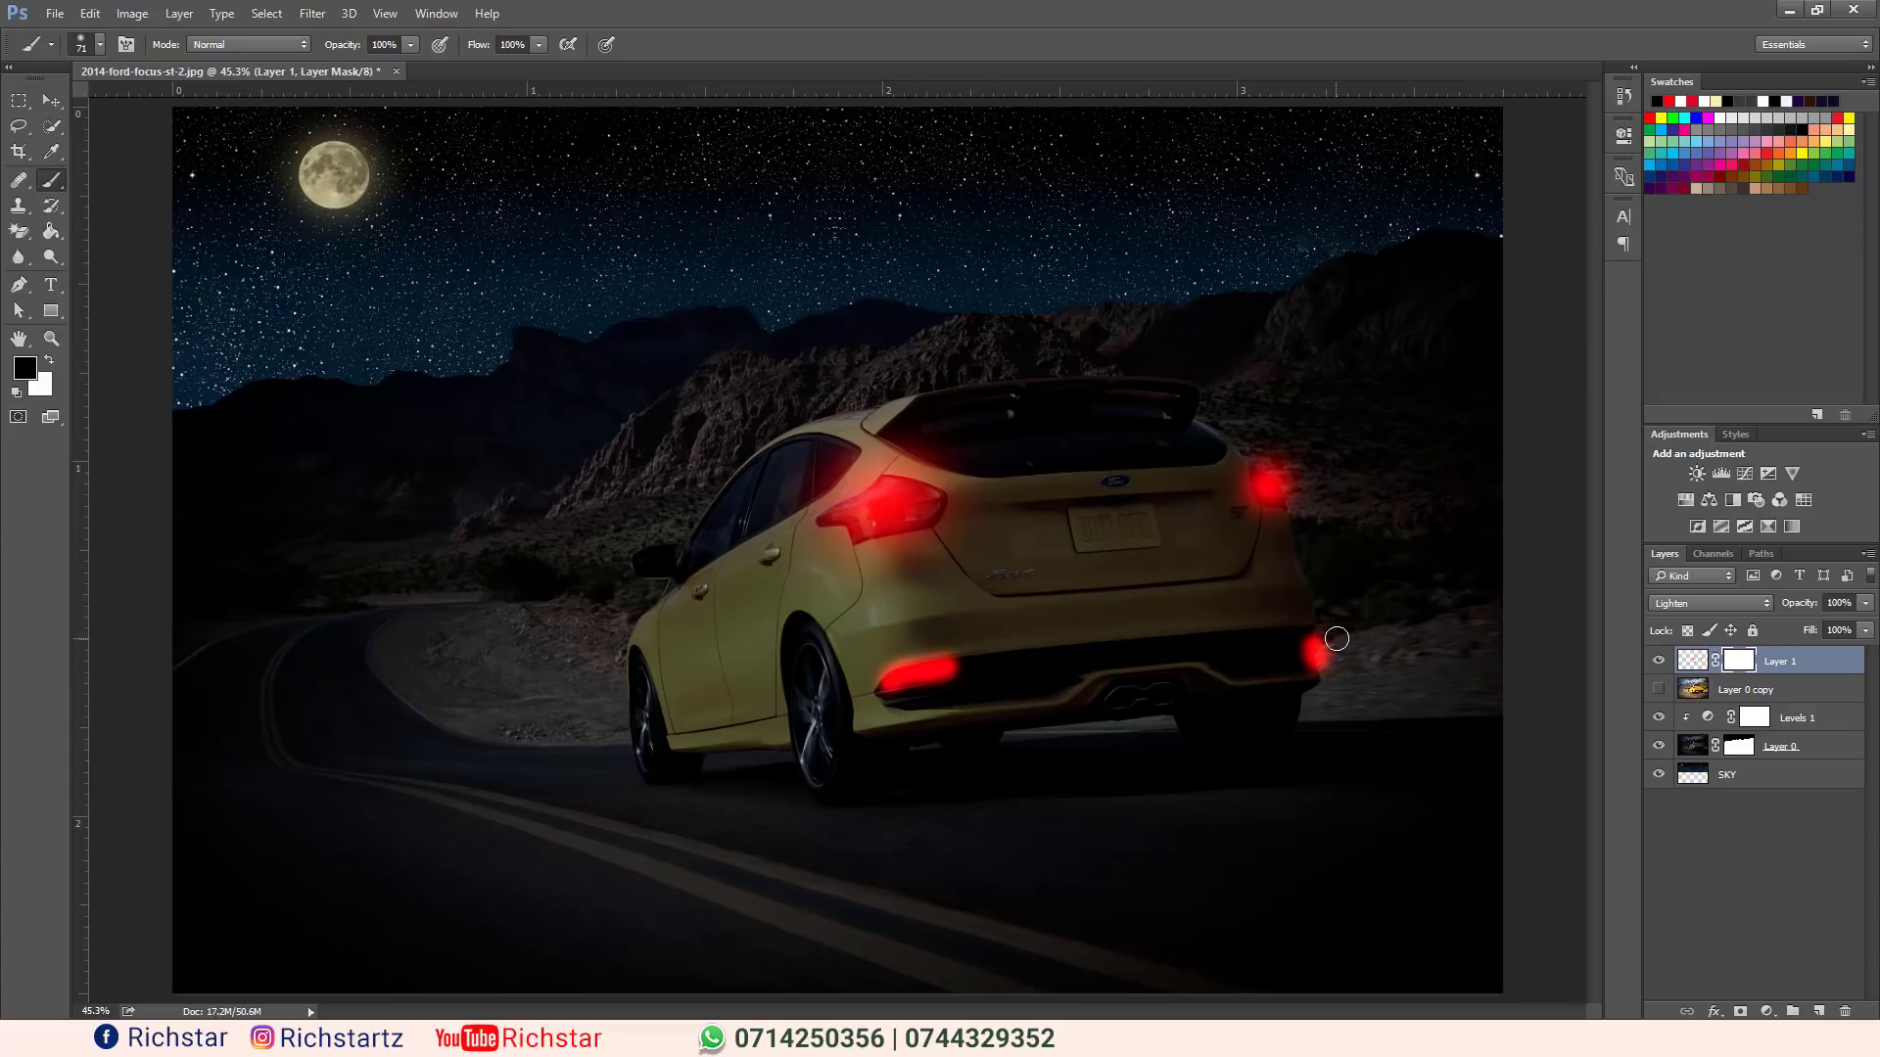
left_click_drag(1337, 638, 1344, 678)
mouse_move(945, 642)
left_mouse_down()
mouse_move(873, 671)
mouse_move(964, 638)
left_mouse_up()
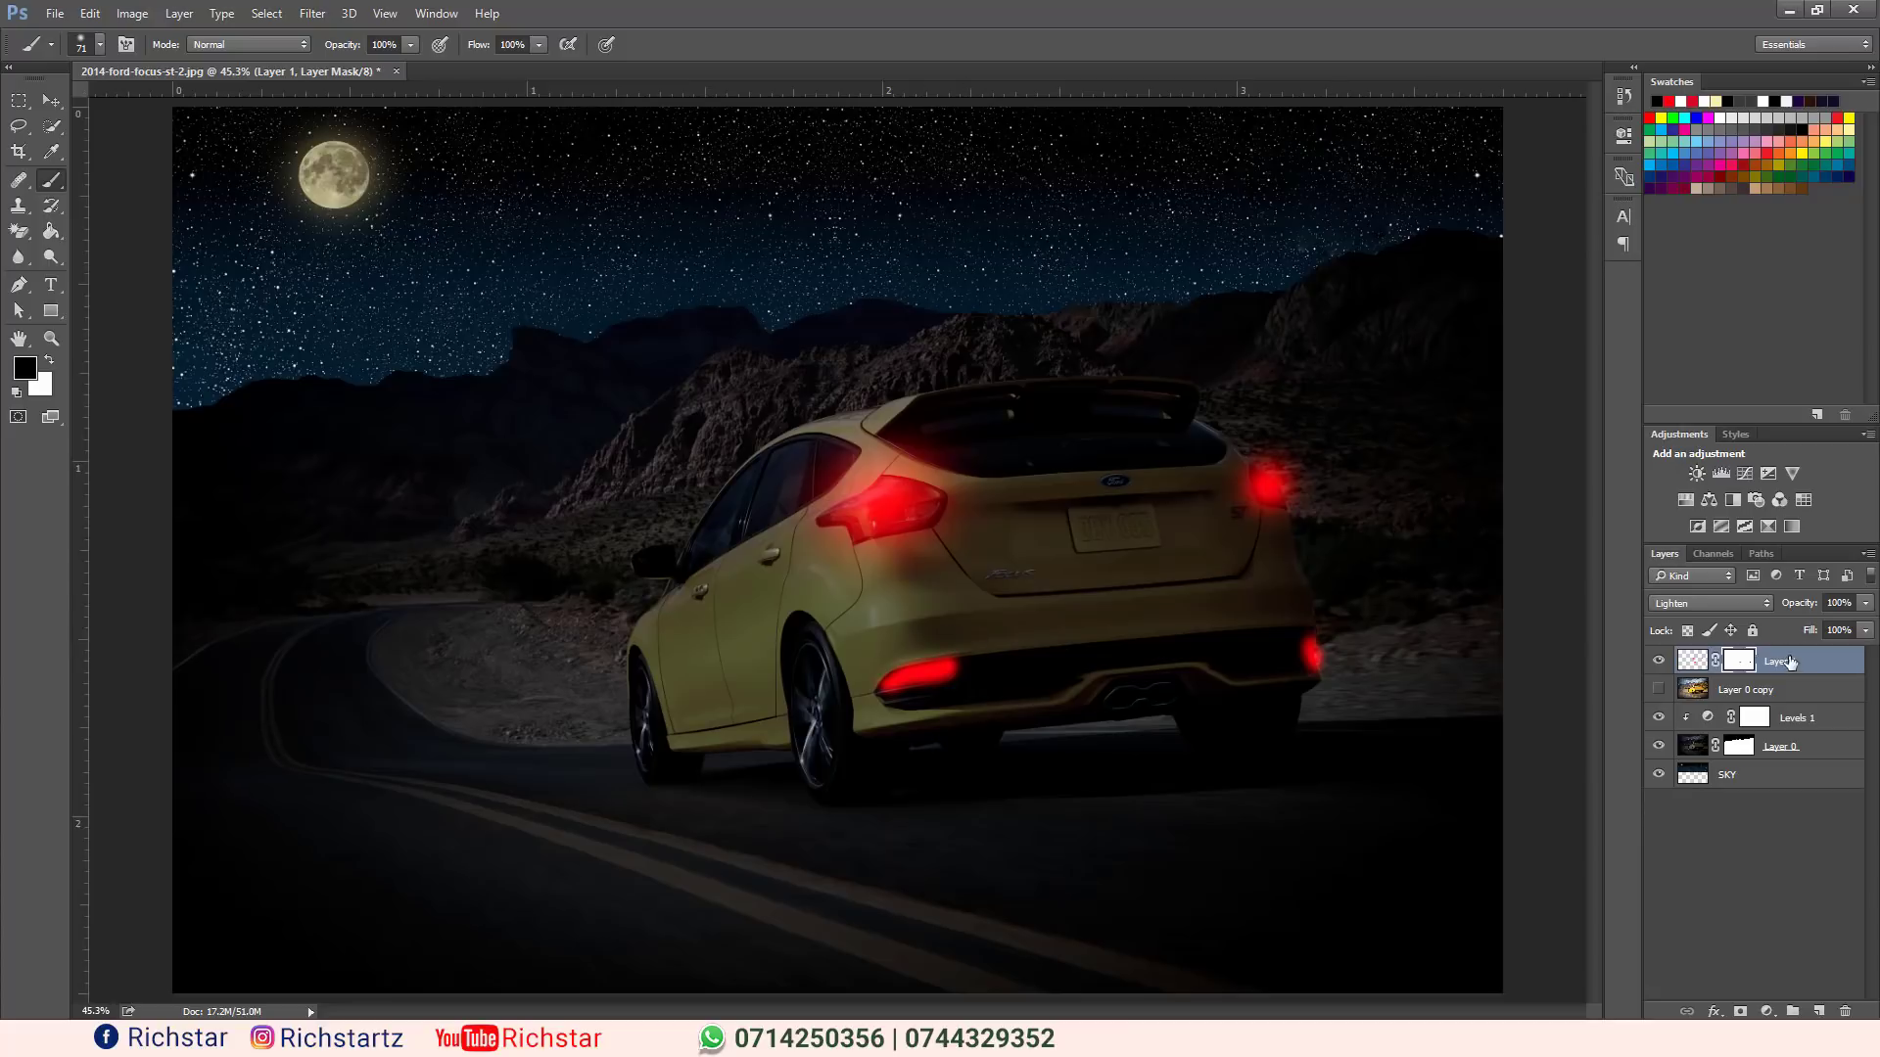
Lower the opacity of the red glow layer to 49%.
left_click(1865, 603)
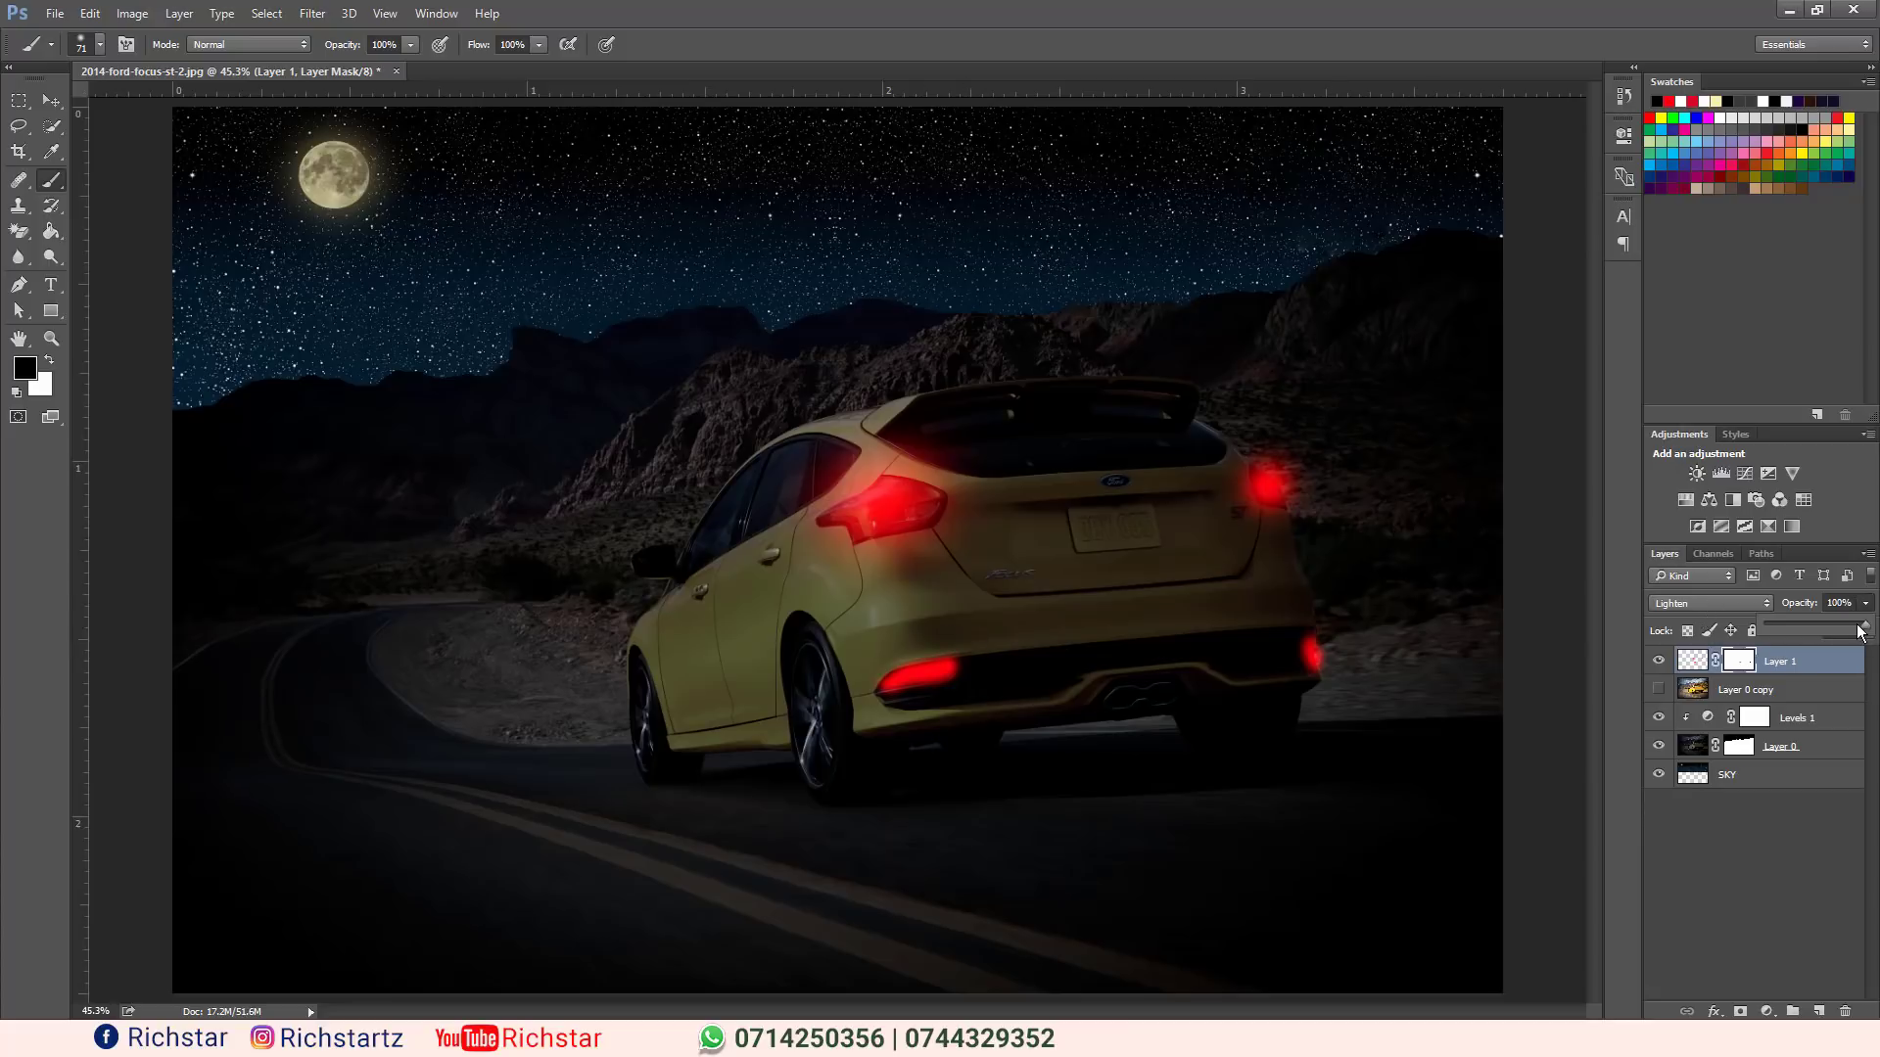
left_click_drag(1823, 619, 1811, 619)
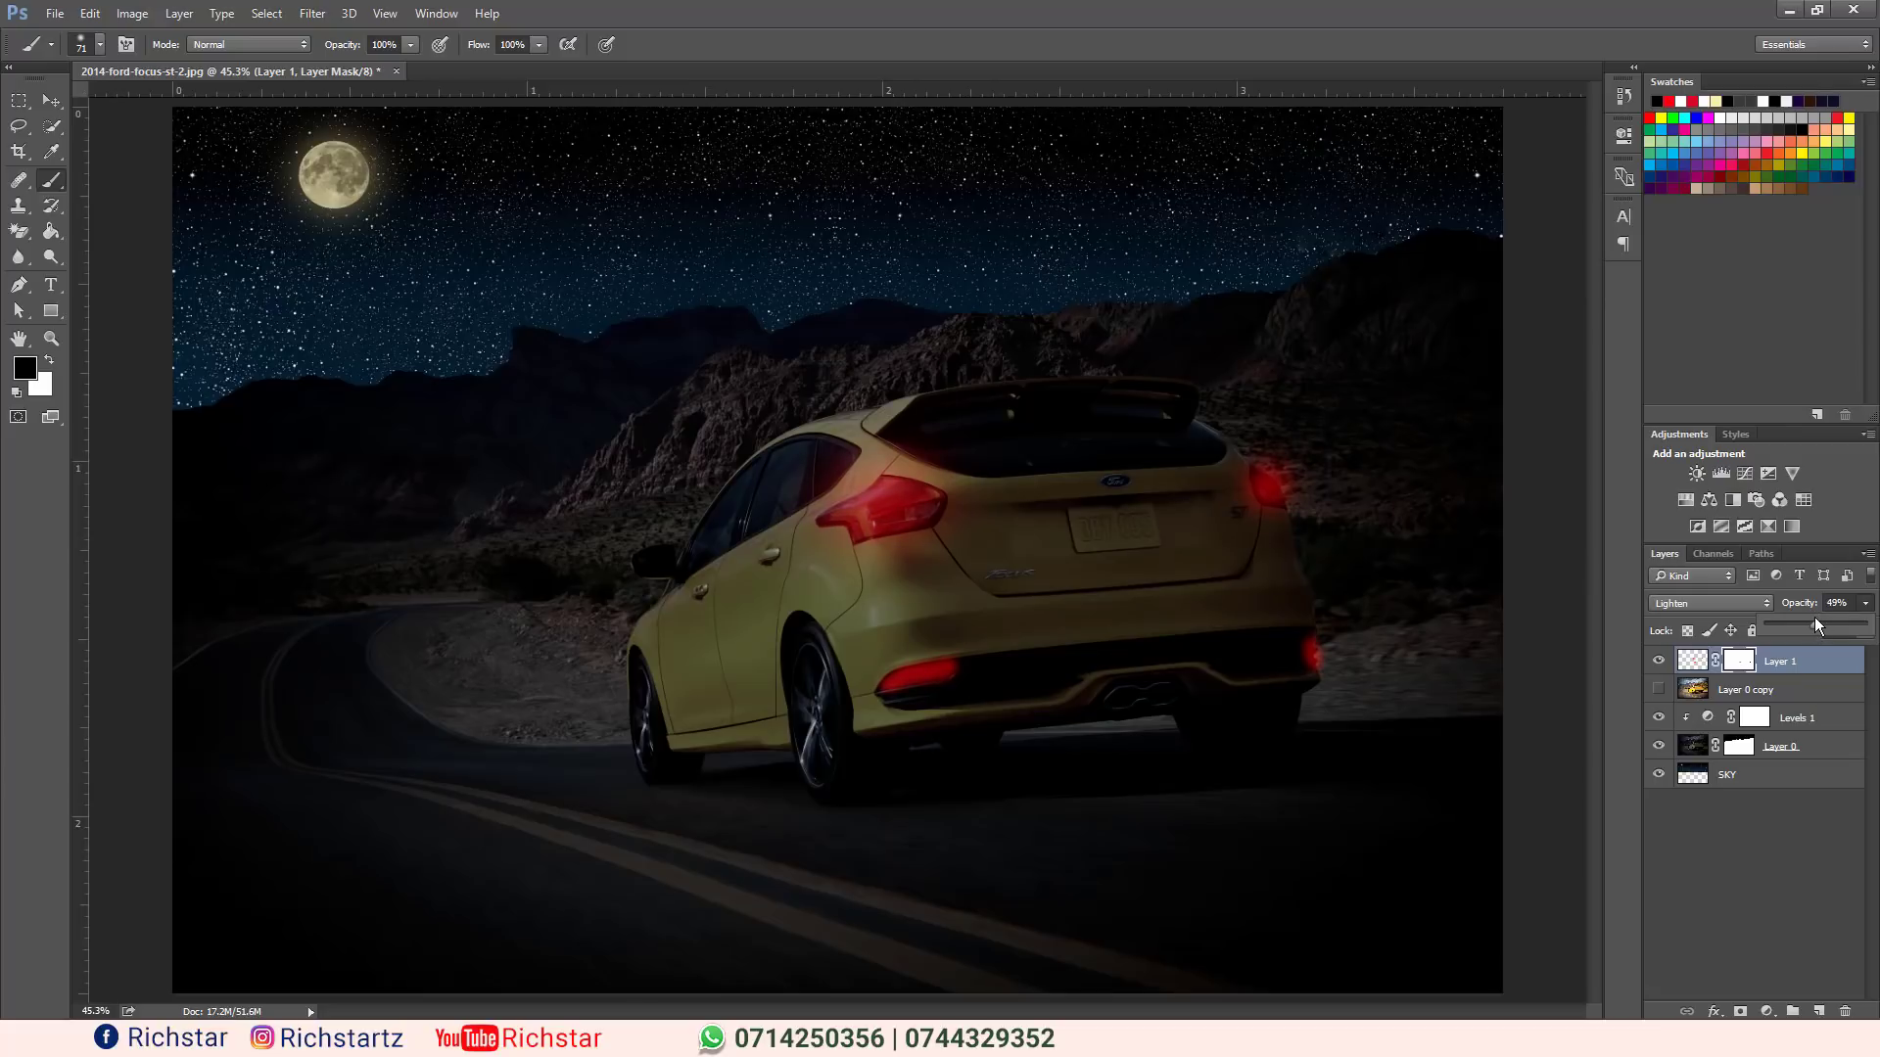
left_click(1723, 842)
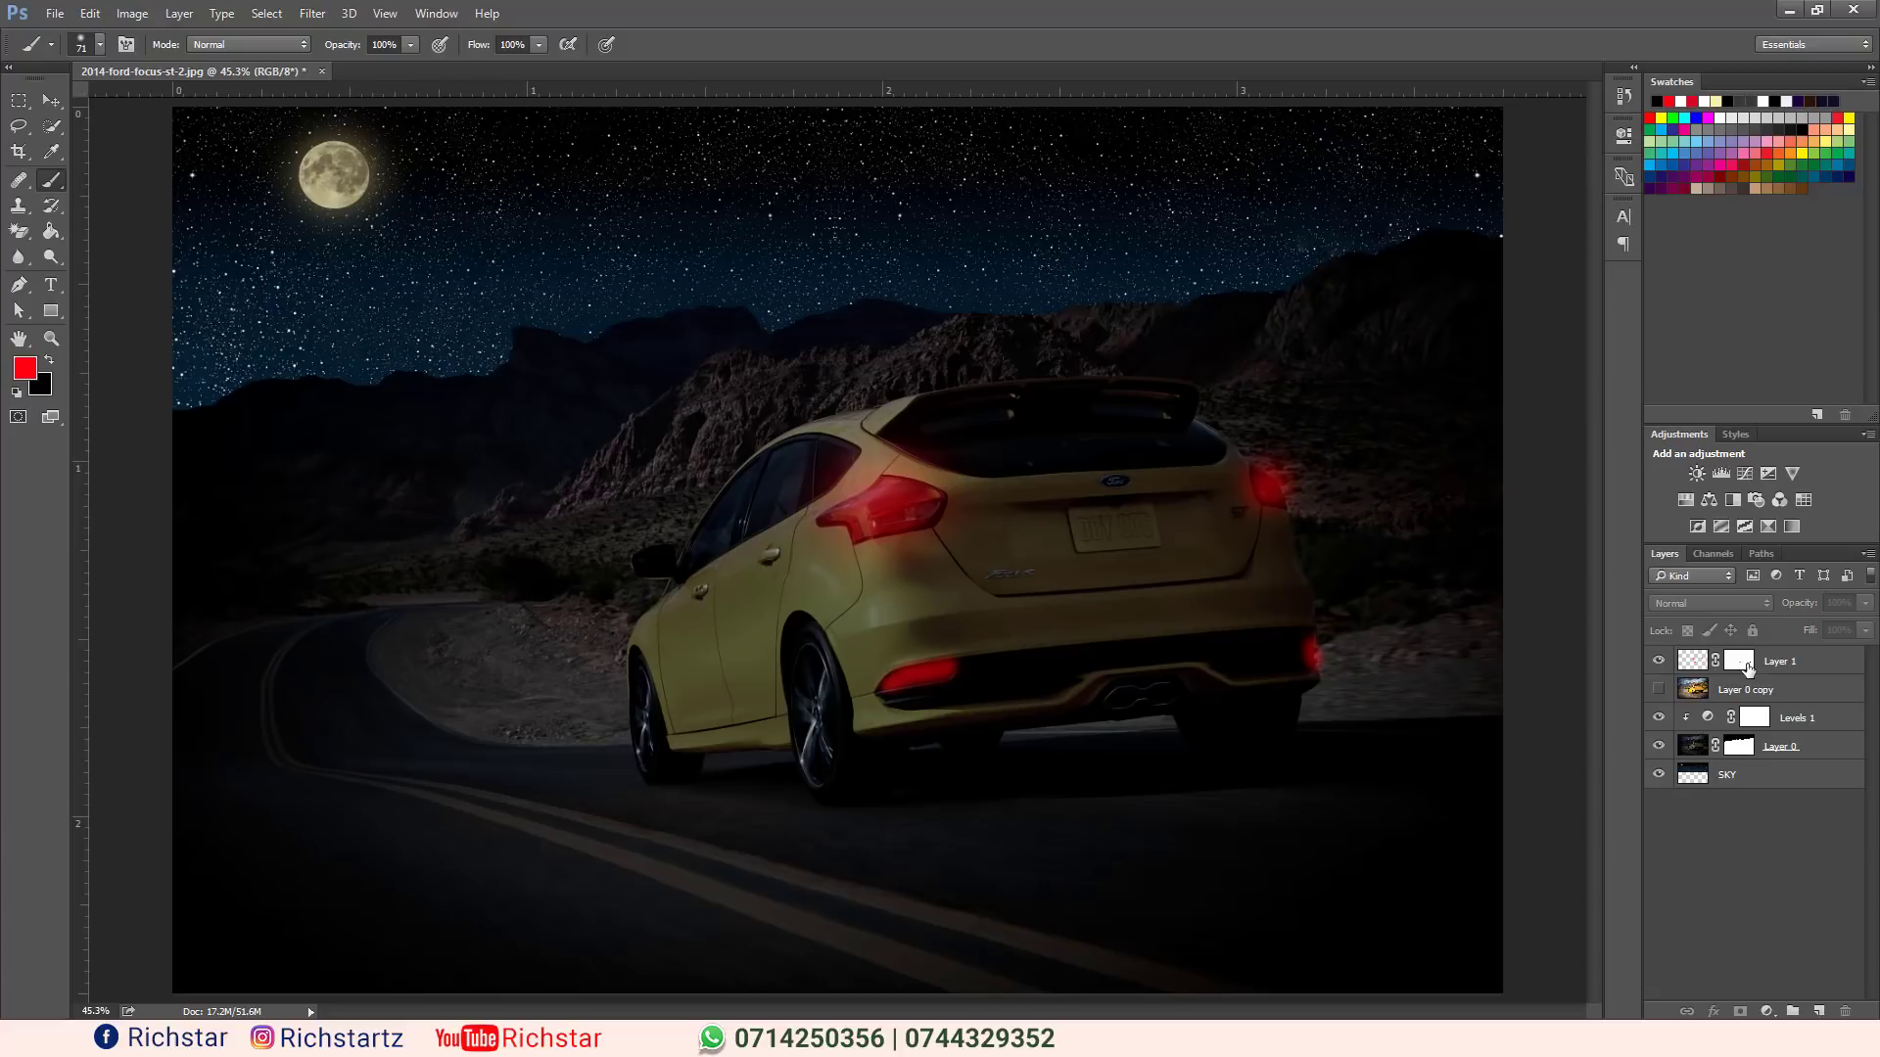
Dab black on Layer 1's mask beside the near bumper reflector with a soft 405 px brush.
left_click(1748, 669)
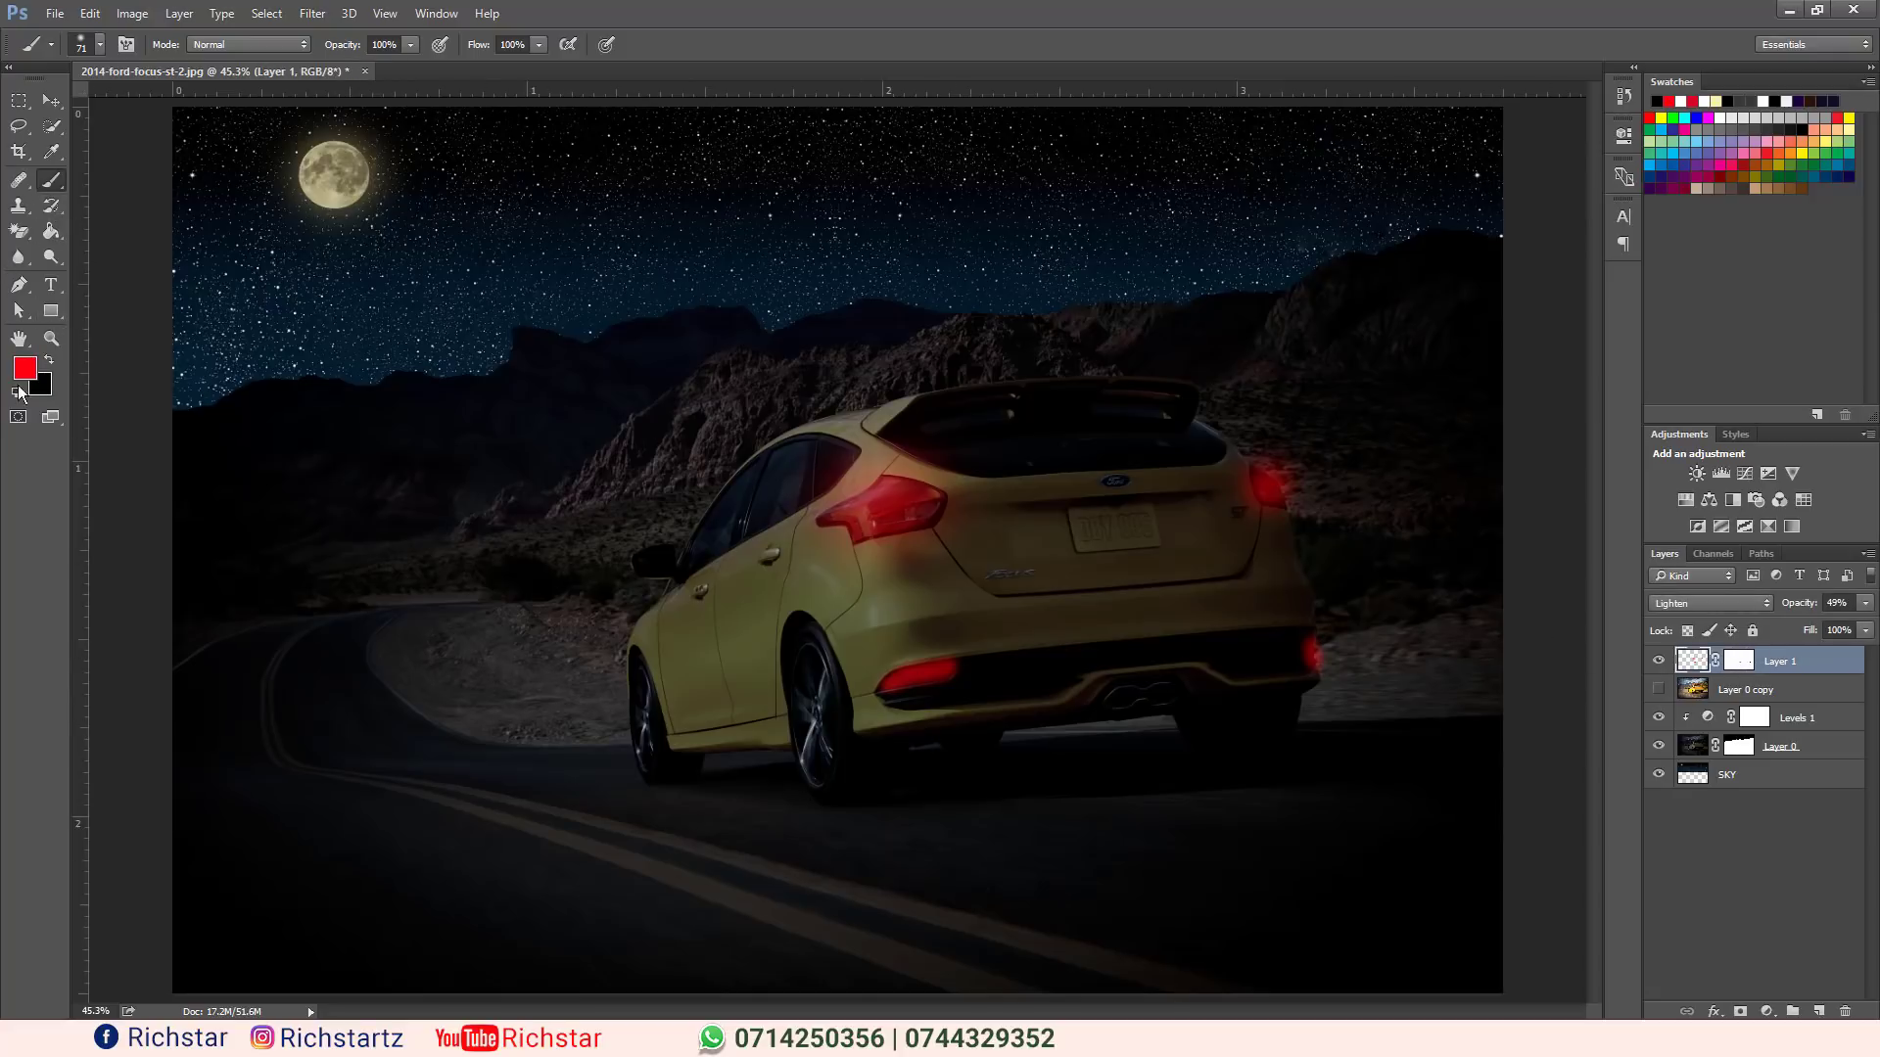
left_click(49, 364)
left_click(1751, 663)
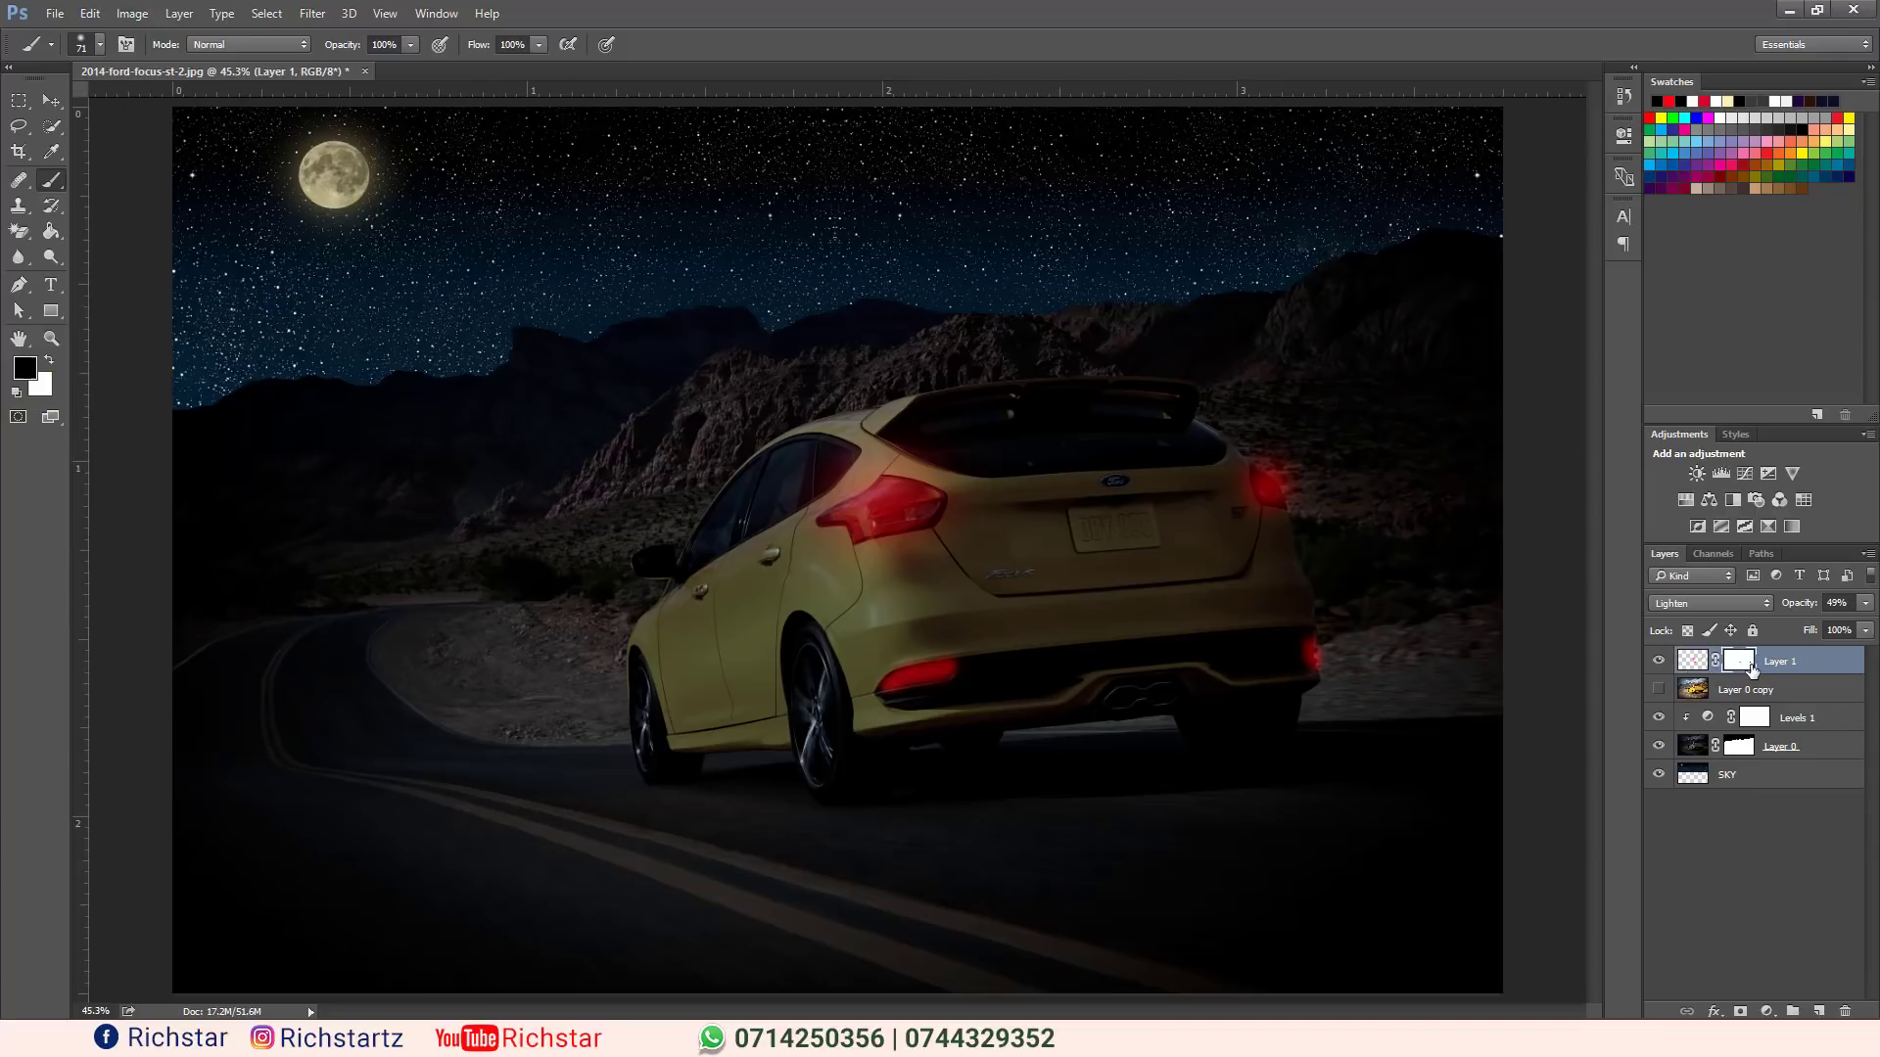
left_click(99, 45)
left_click_drag(173, 102, 216, 107)
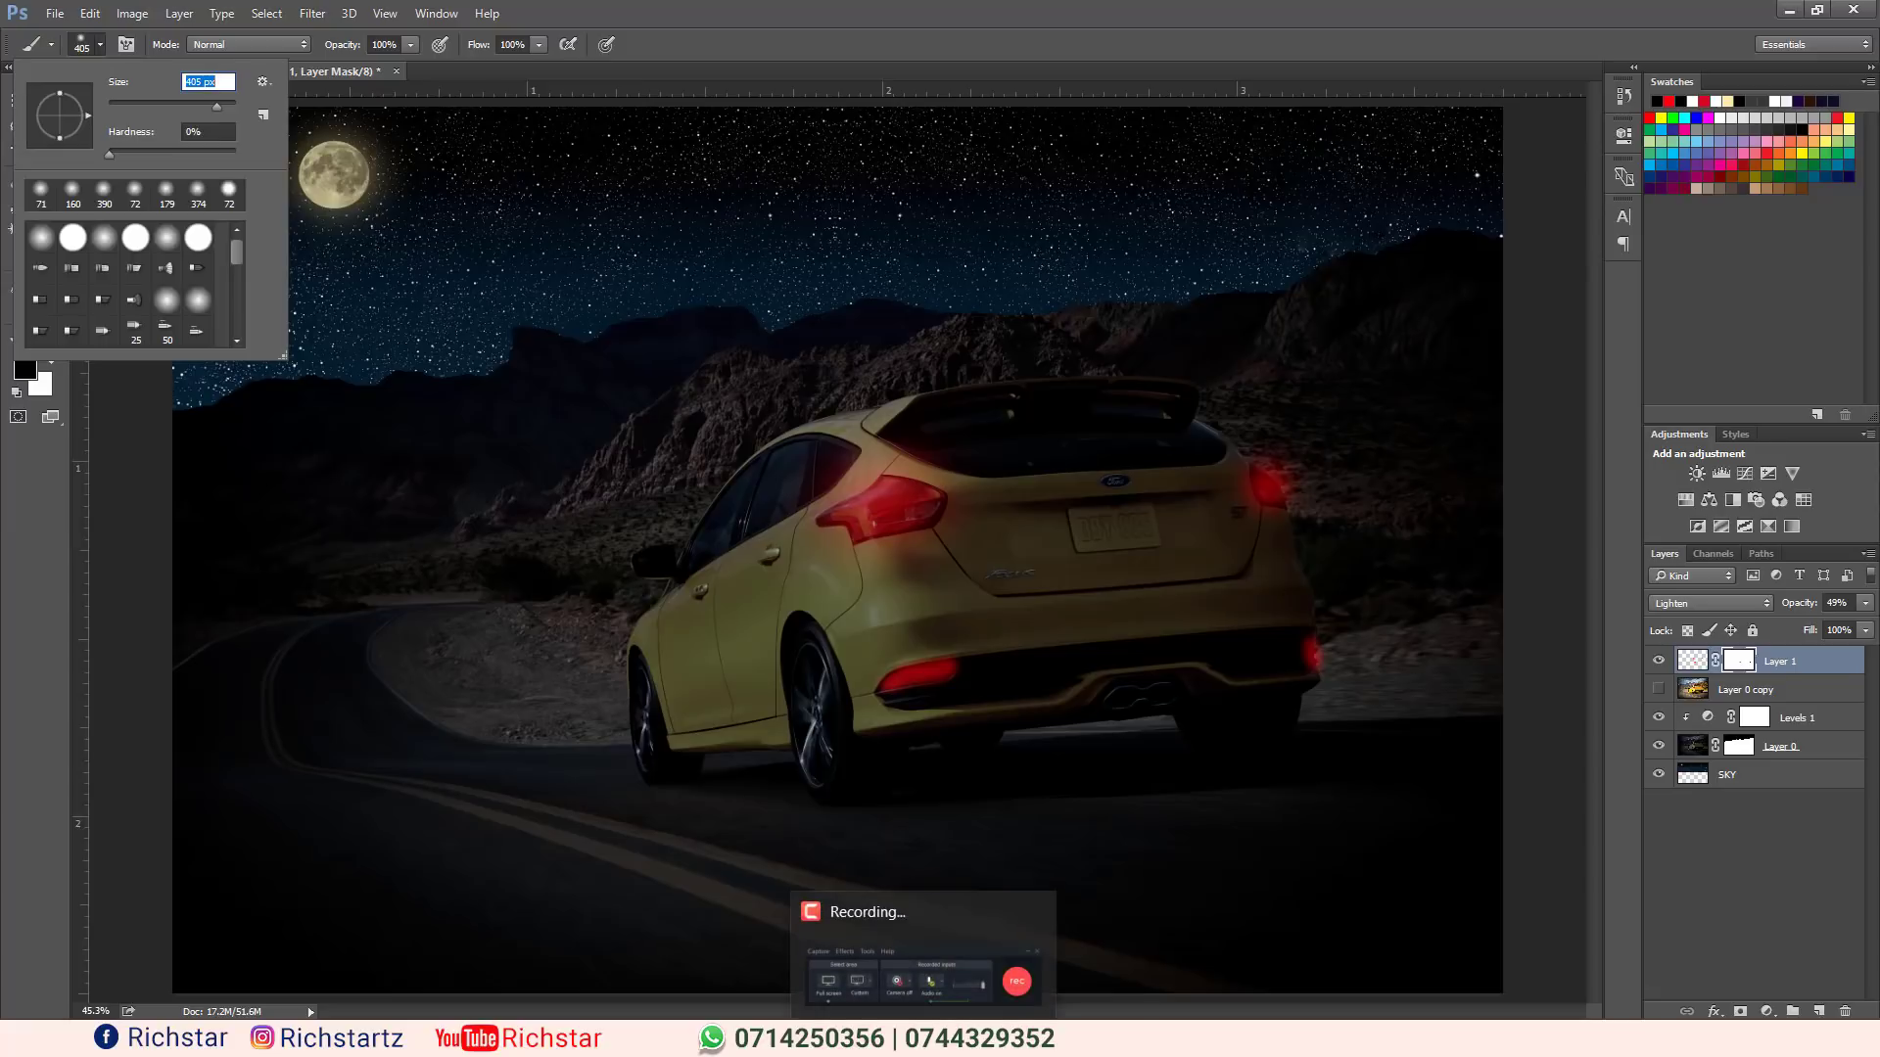
left_click(1021, 665)
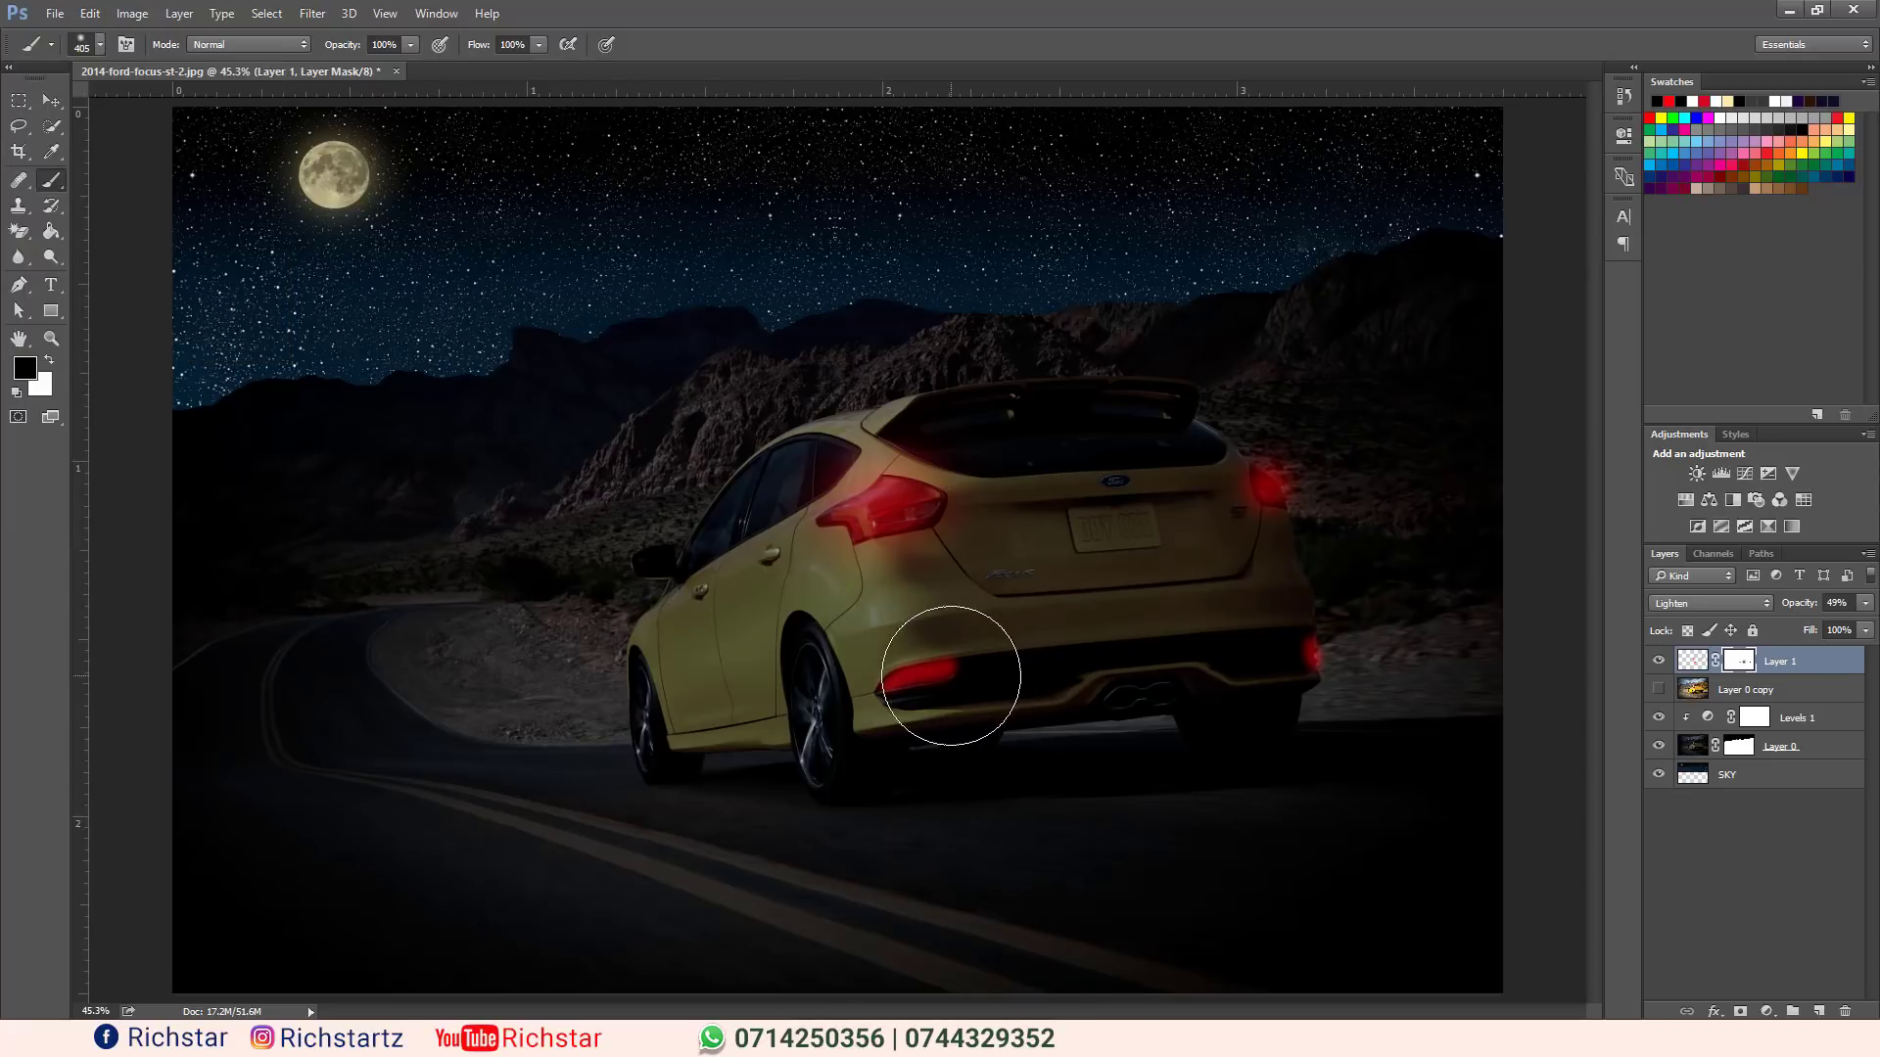
Lower the brush opacity to 24% and dab black over both bumper reflectors on Layer 1's mask to soften their red.
left_click(410, 44)
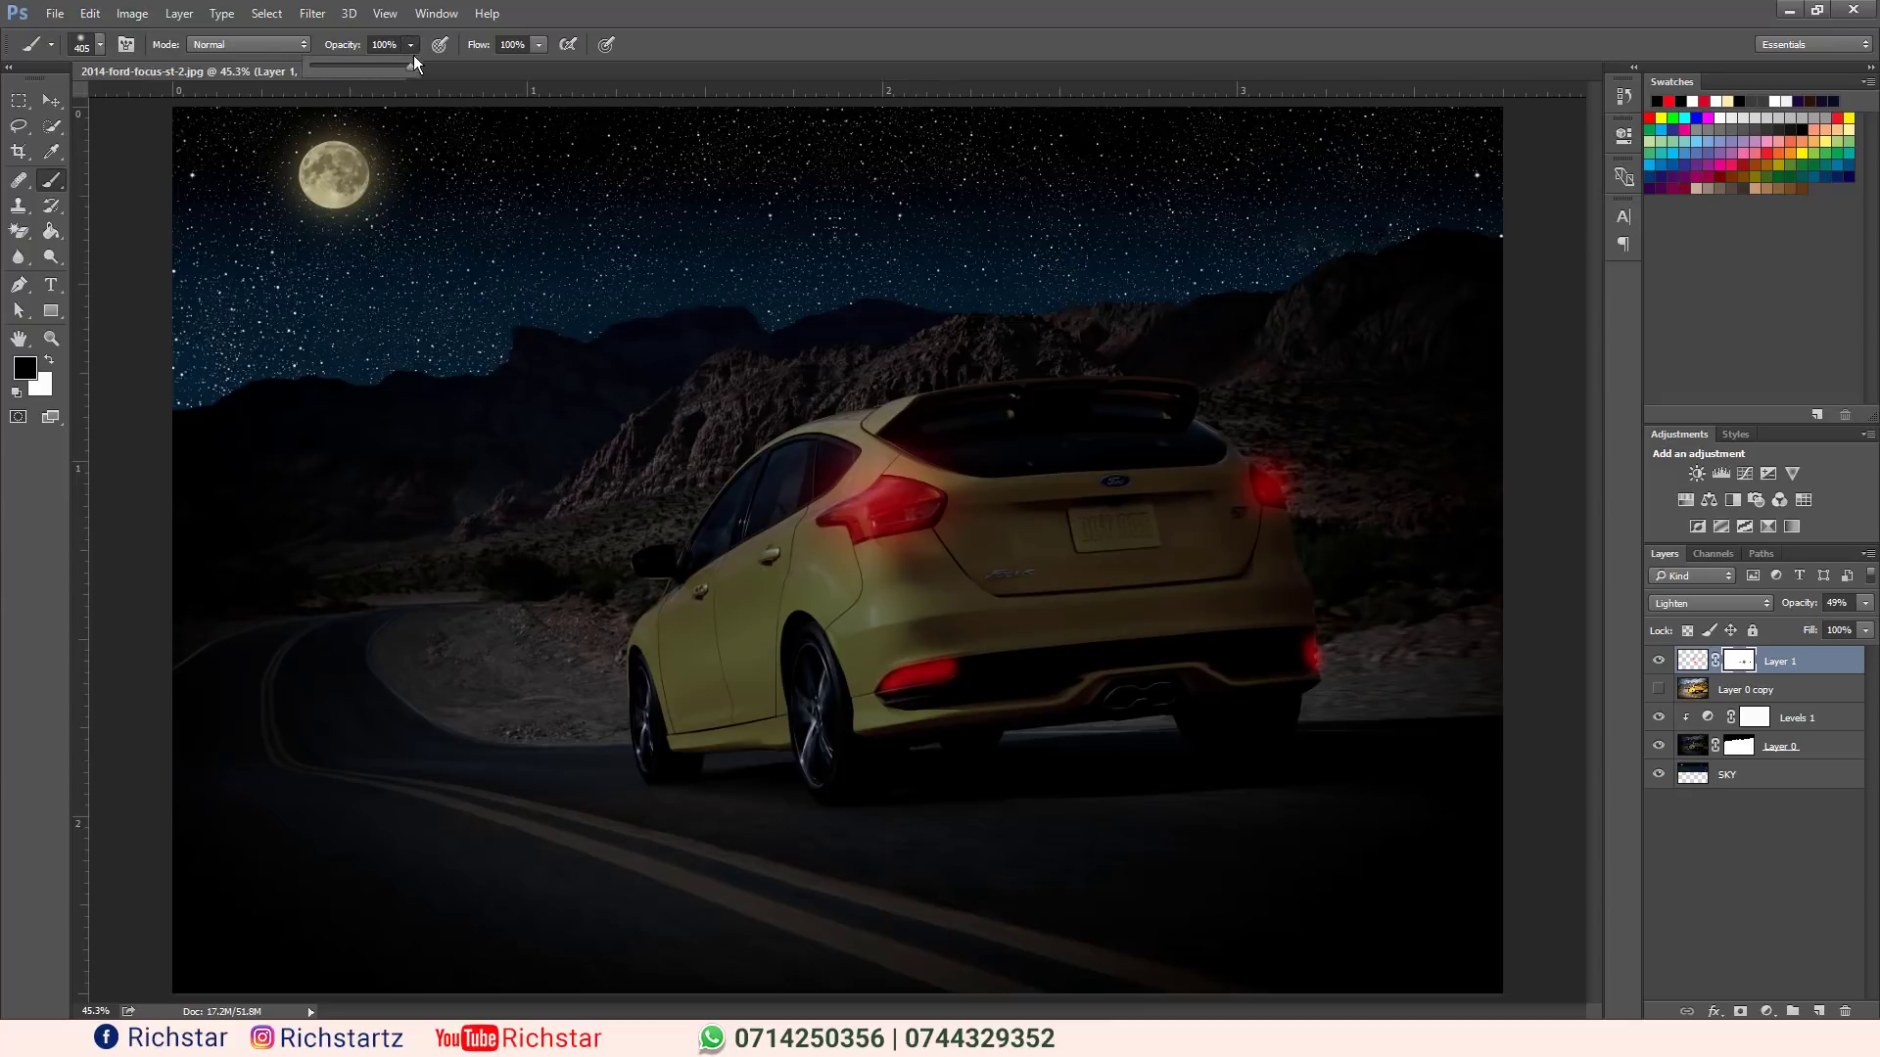
left_click_drag(333, 63, 330, 63)
left_click(918, 670)
left_click(1312, 662)
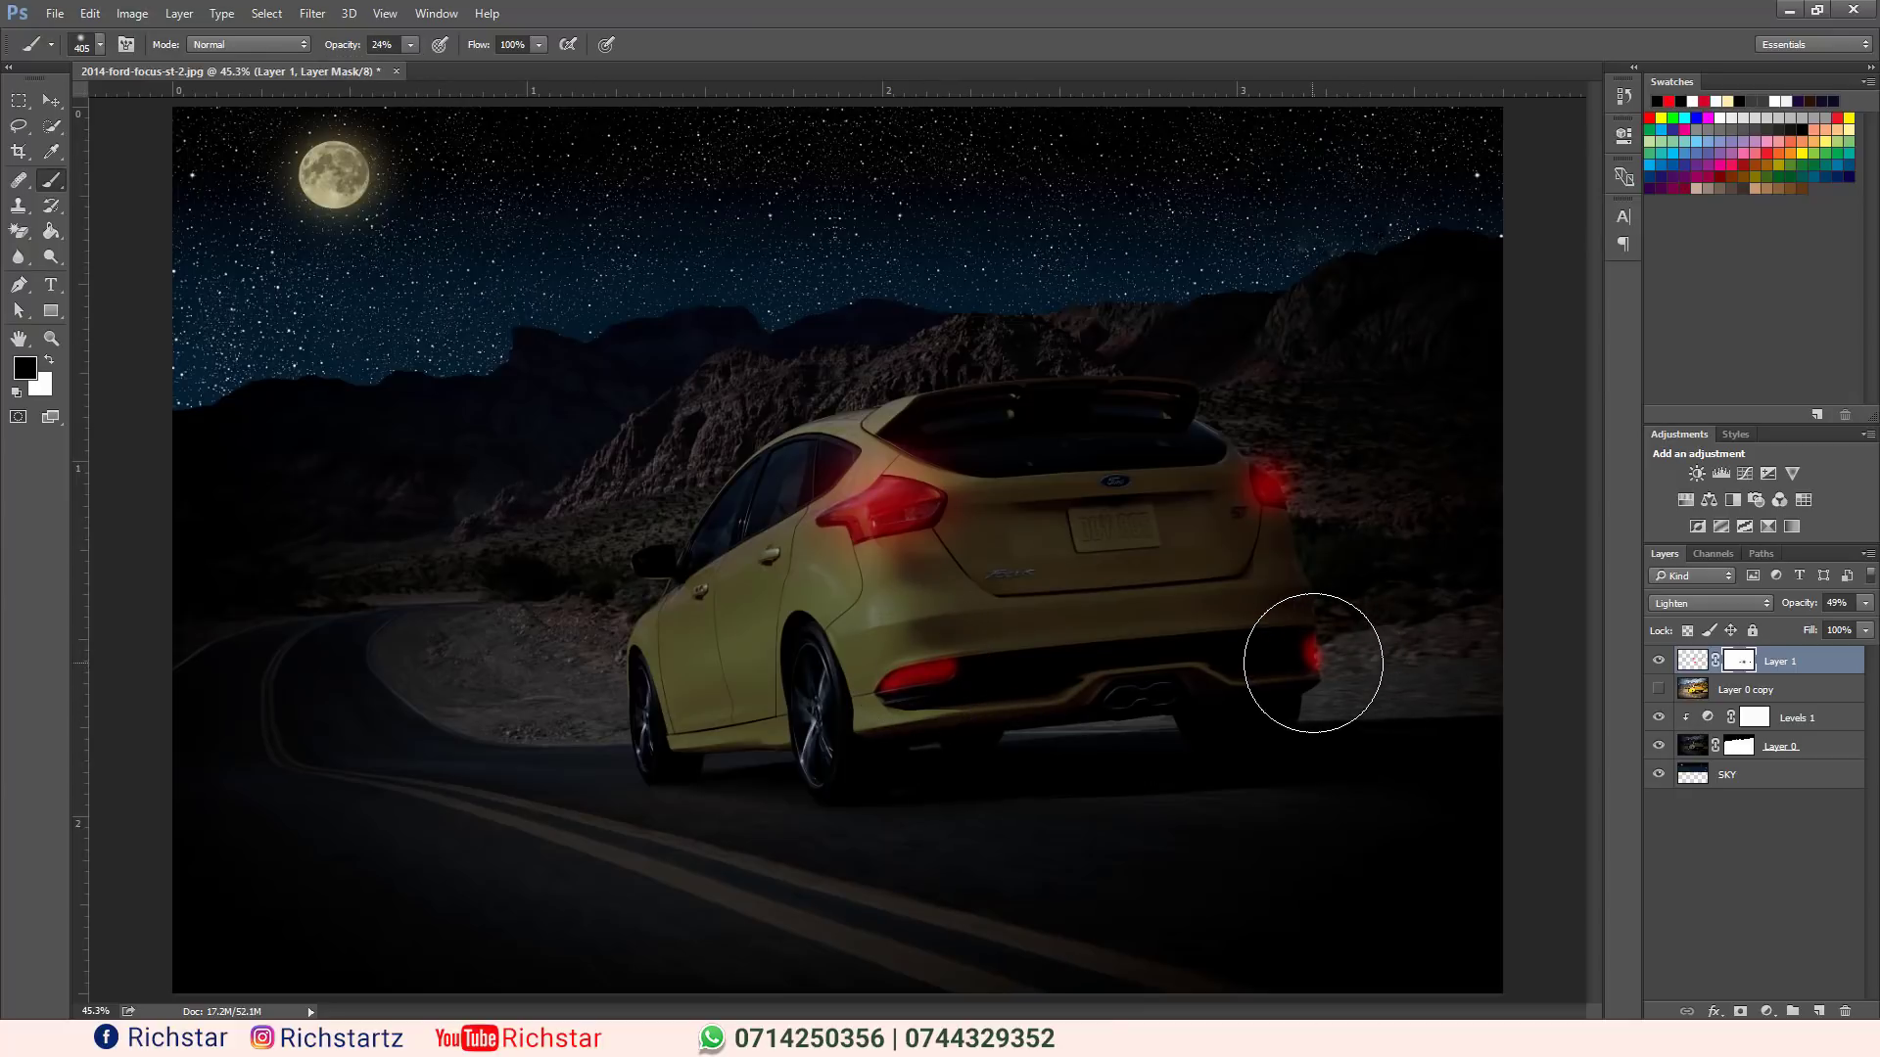
left_click(52, 100)
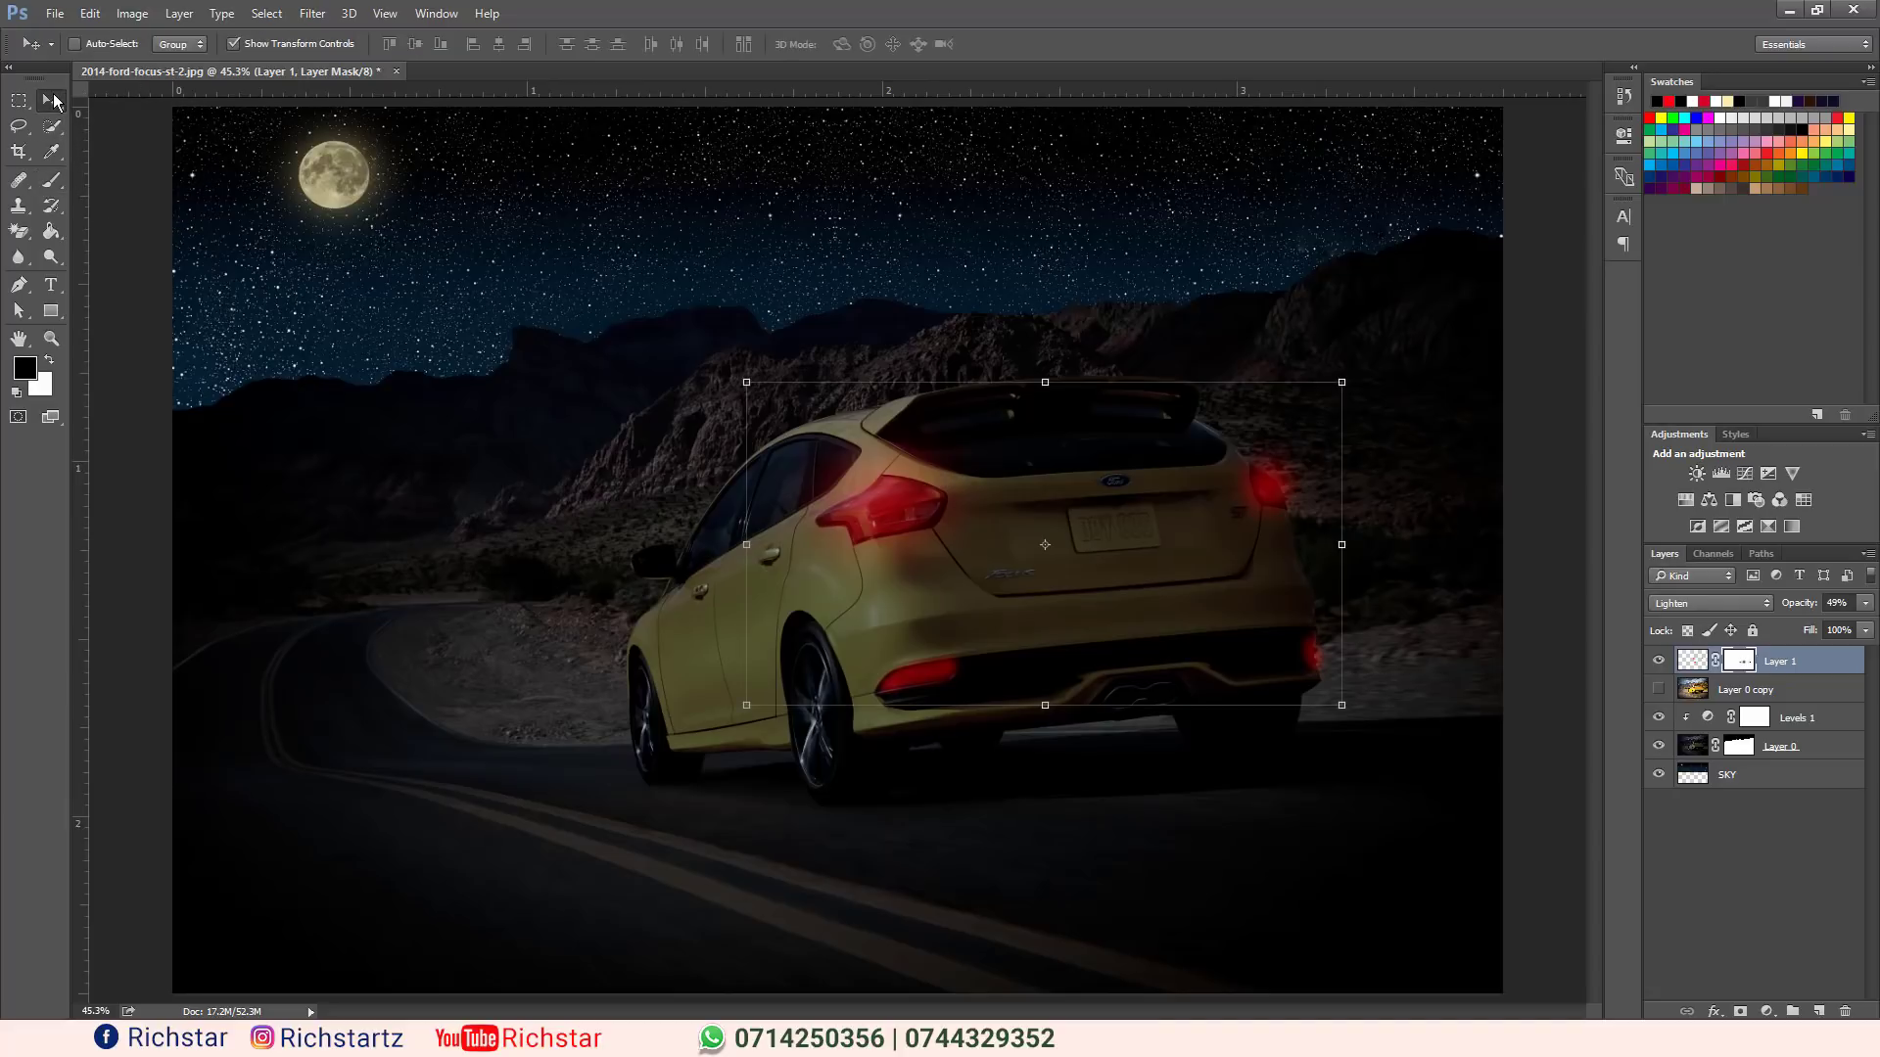
left_click(1763, 893)
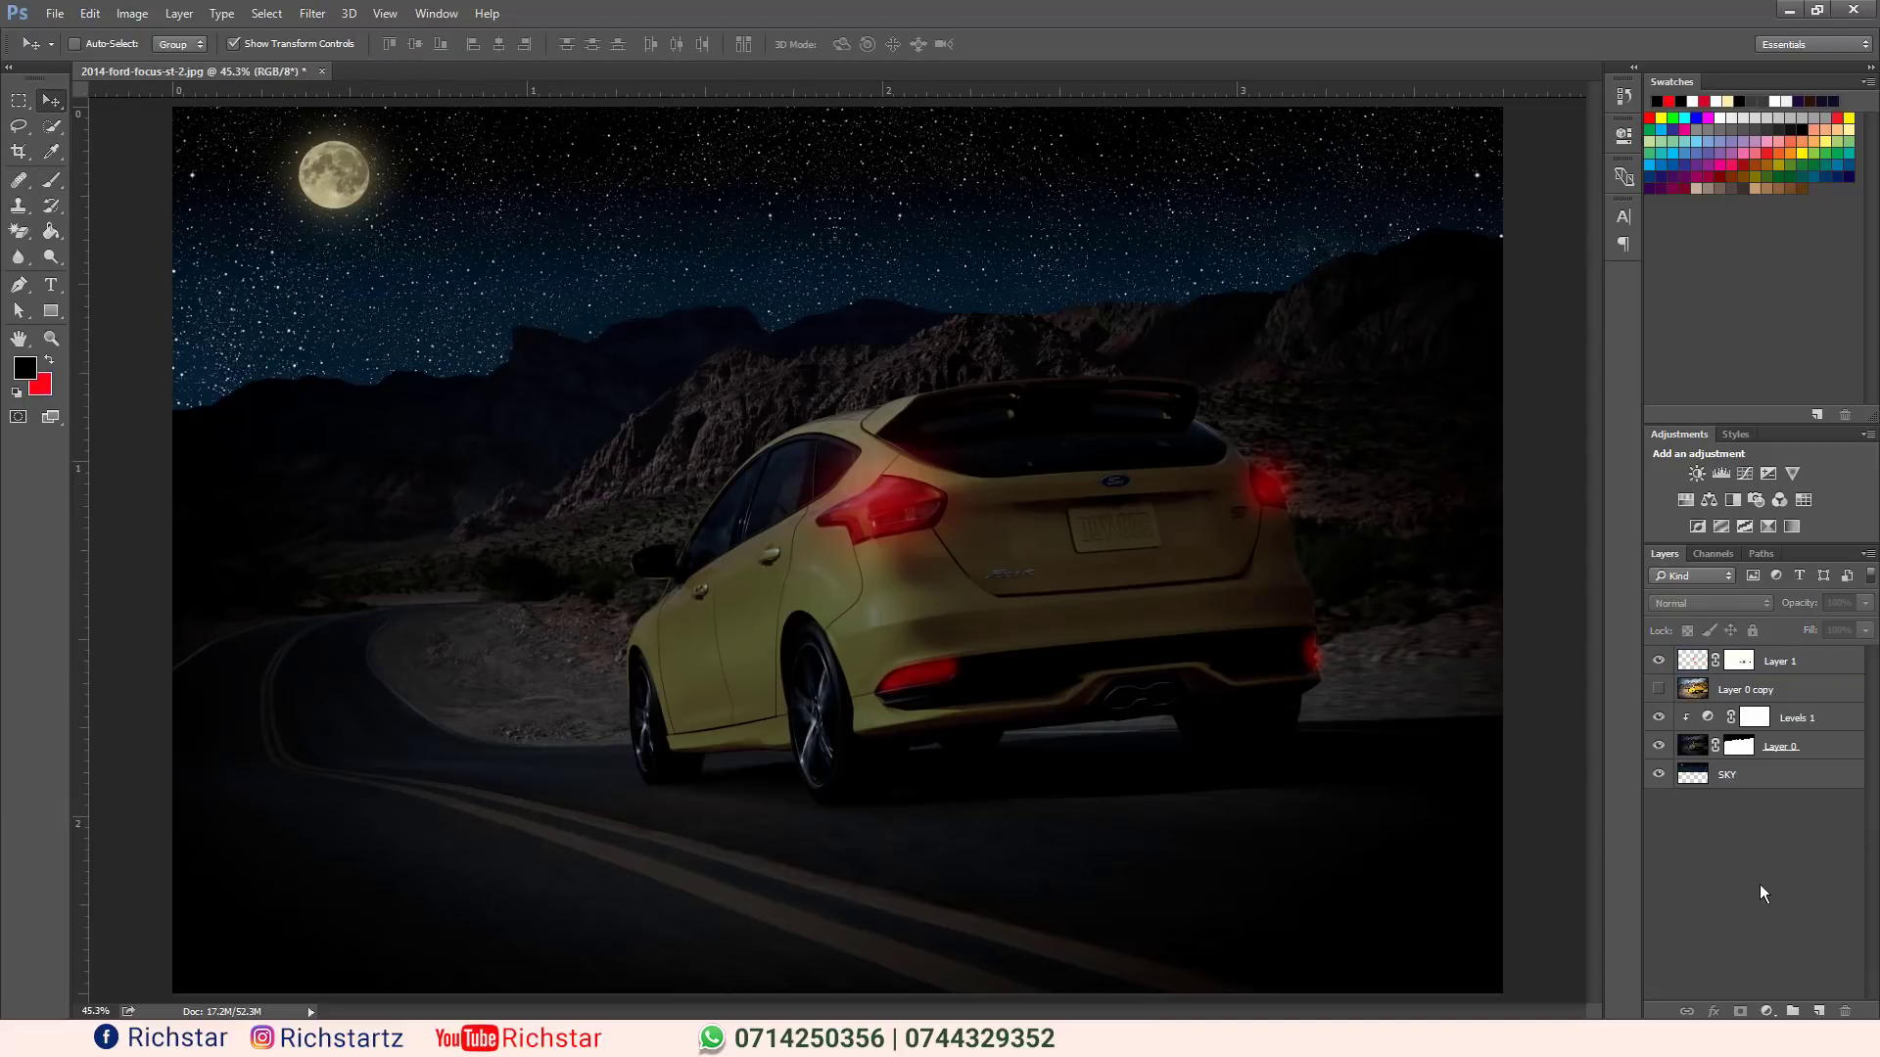
Add a new layer on top and set the foreground colour to pale moonlight yellow fff4ac, based on the moon's colour.
left_click(1819, 1011)
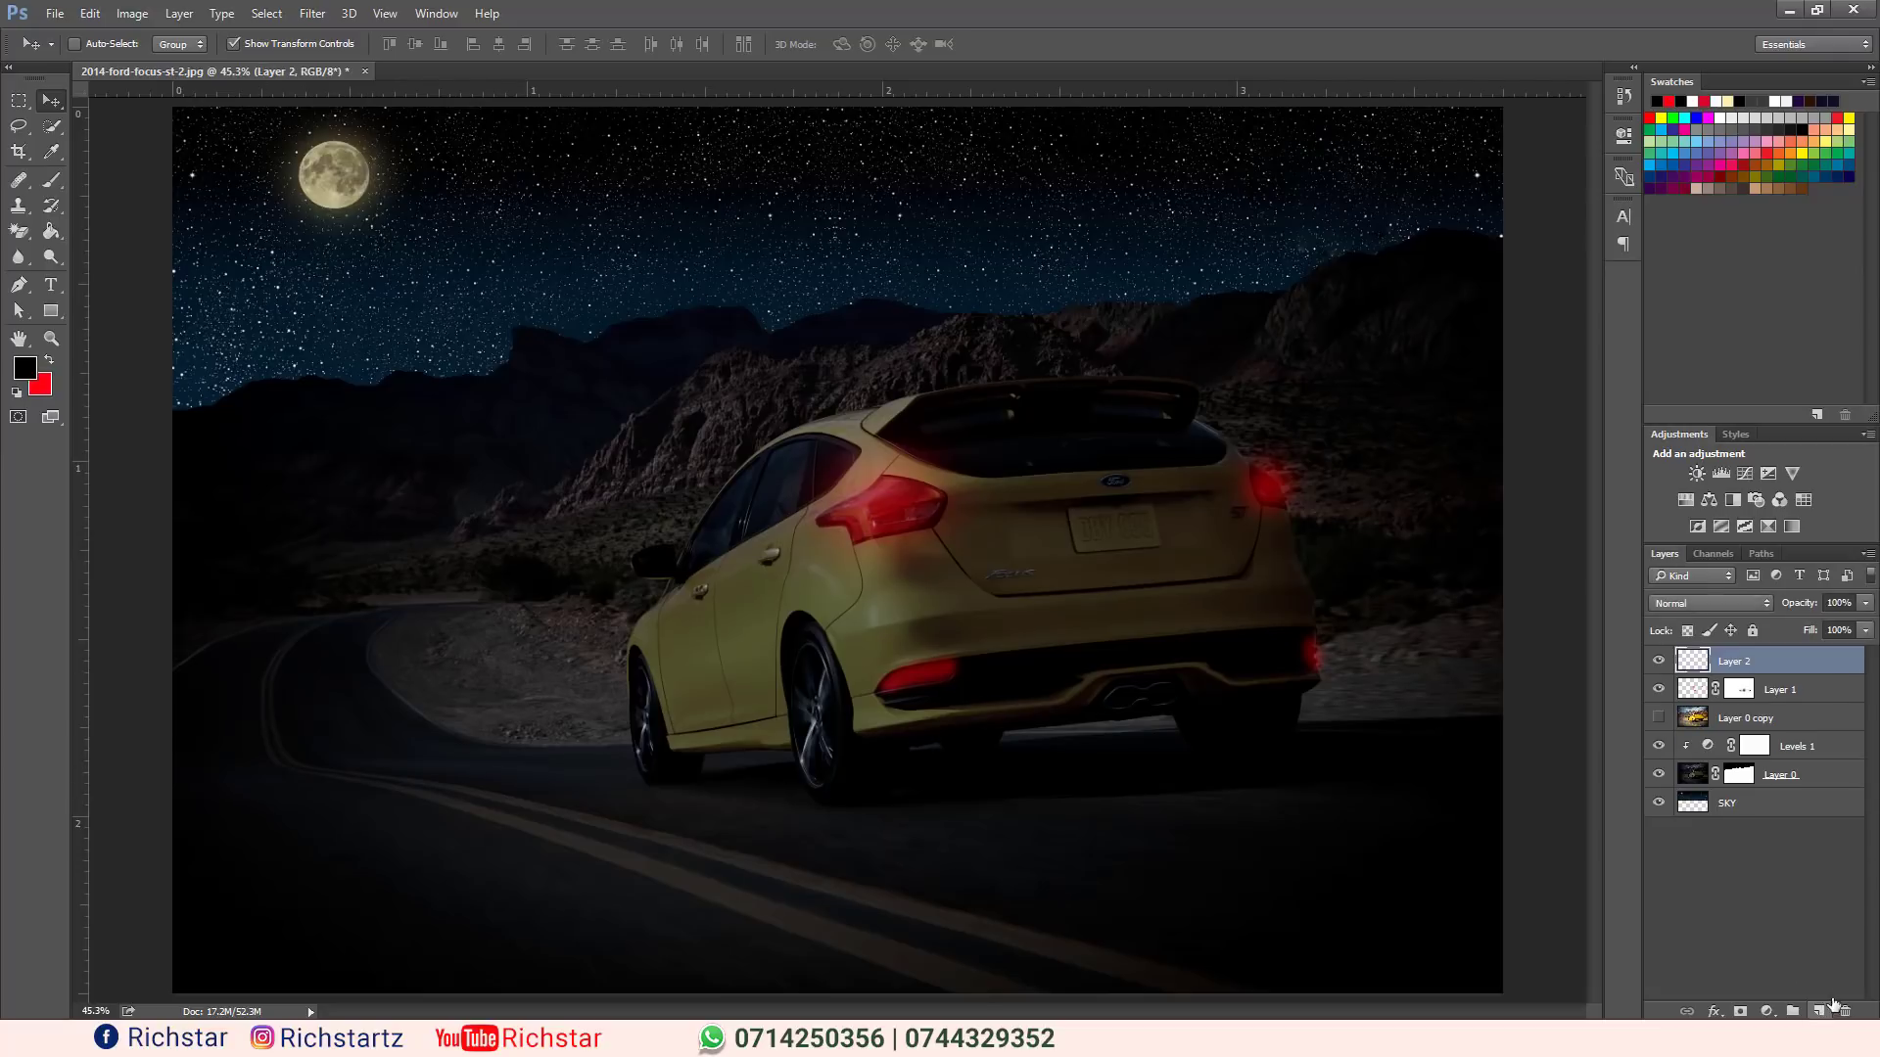
left_click(25, 367)
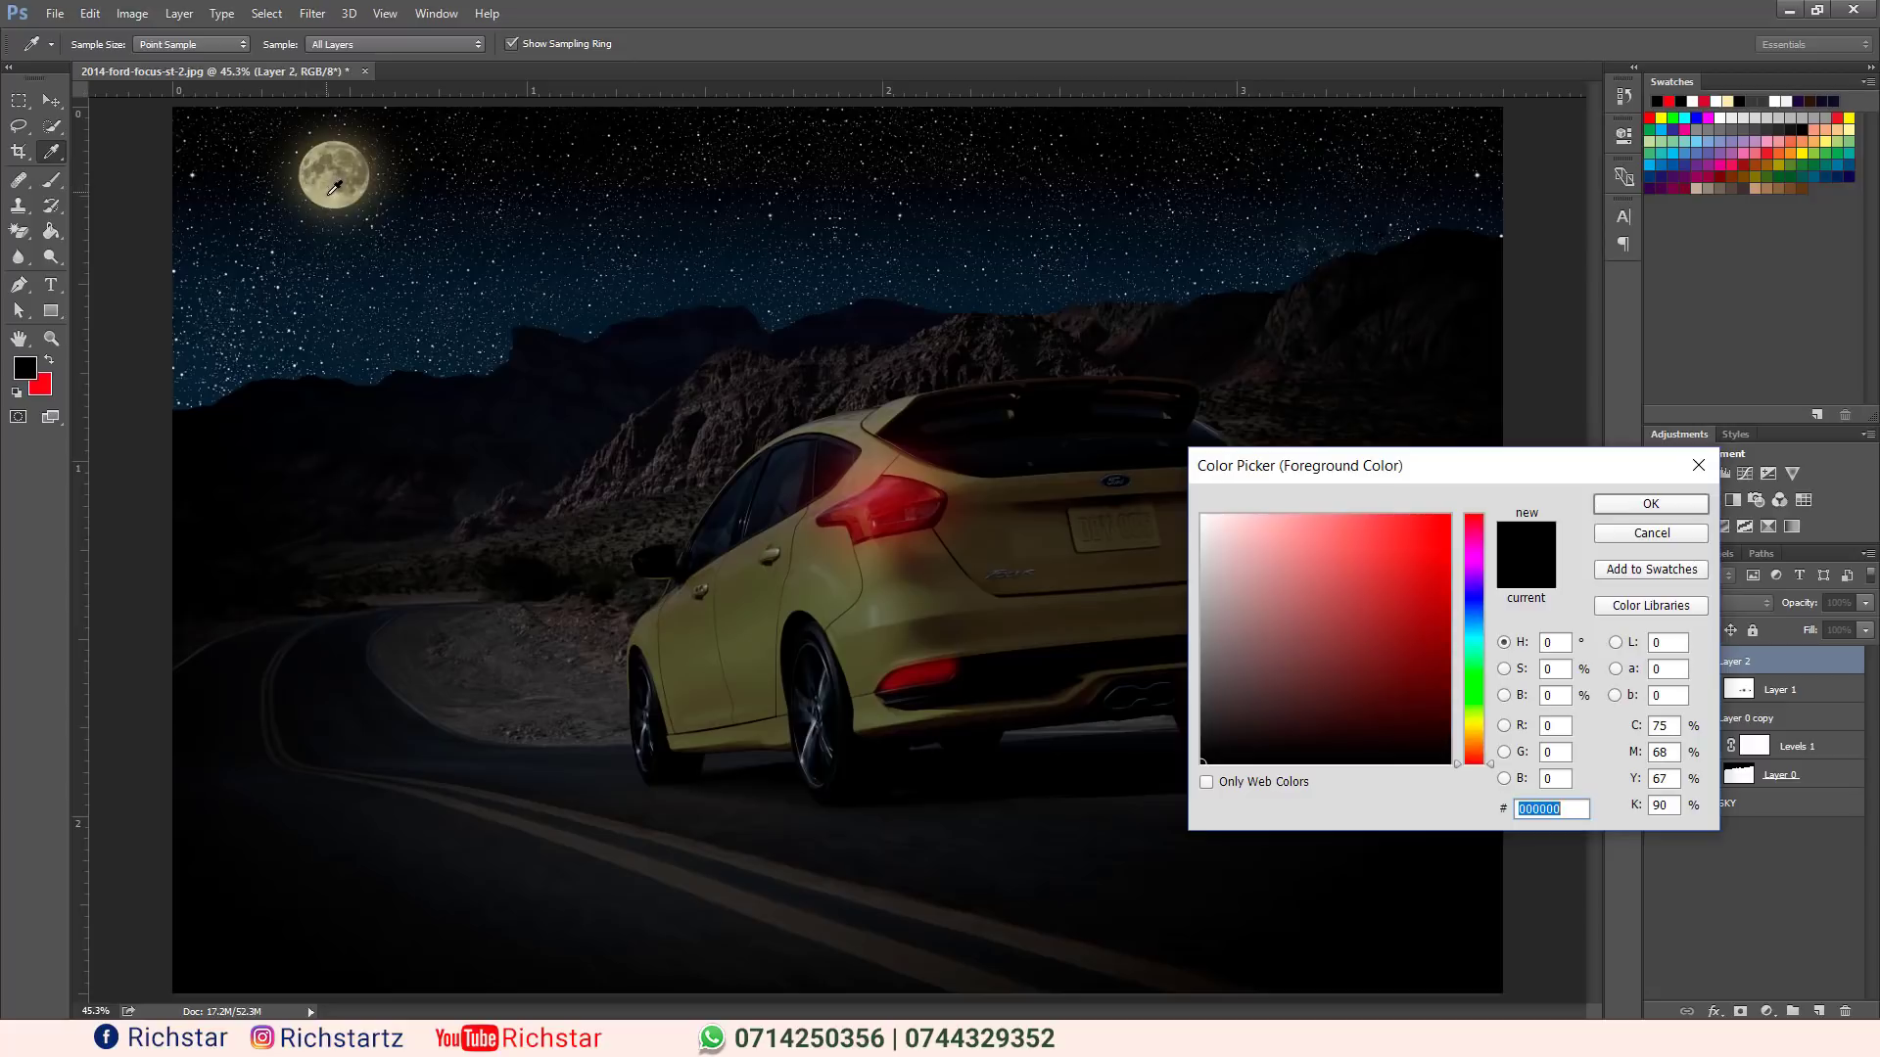
left_click(334, 187)
left_click_drag(1265, 564, 1292, 500)
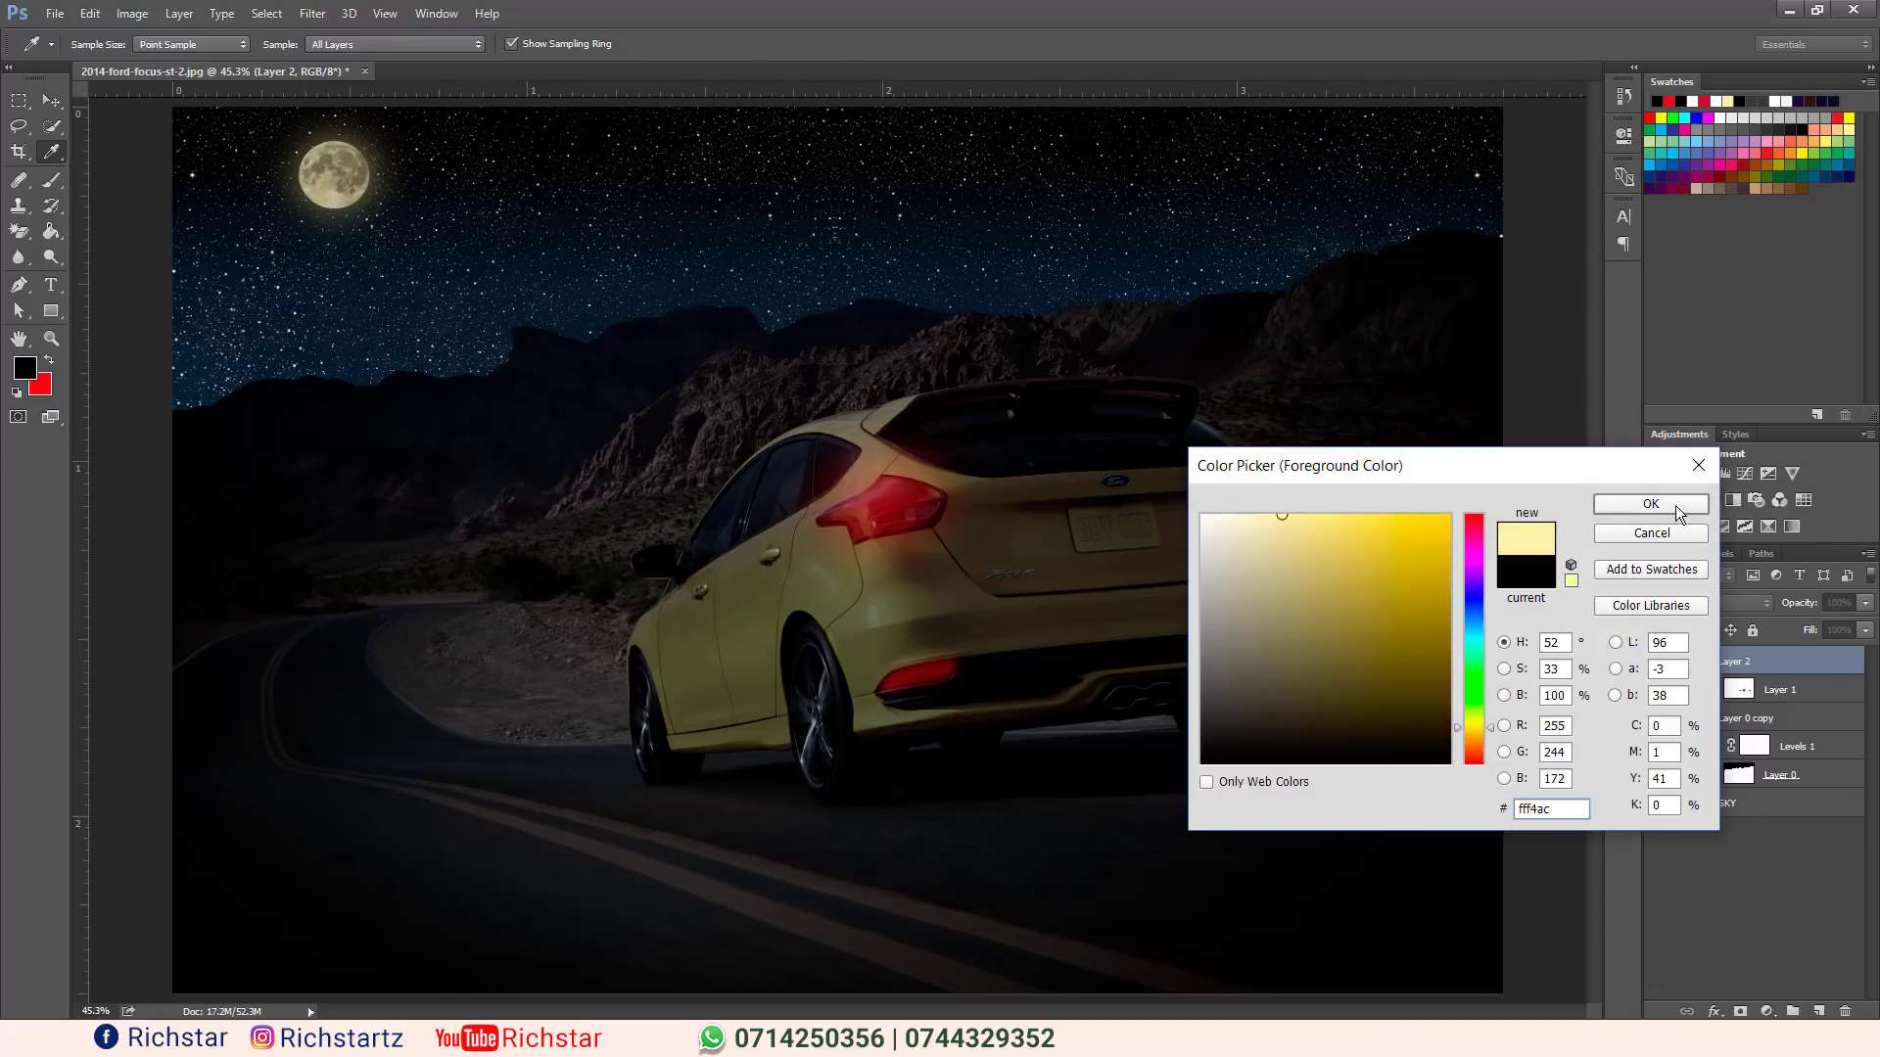
left_click(1682, 503)
key("v")
Paint a pale yellow headlight glow over the road and verge ahead of the car with a soft 514 px brush at 24% opacity.
left_click(55, 183)
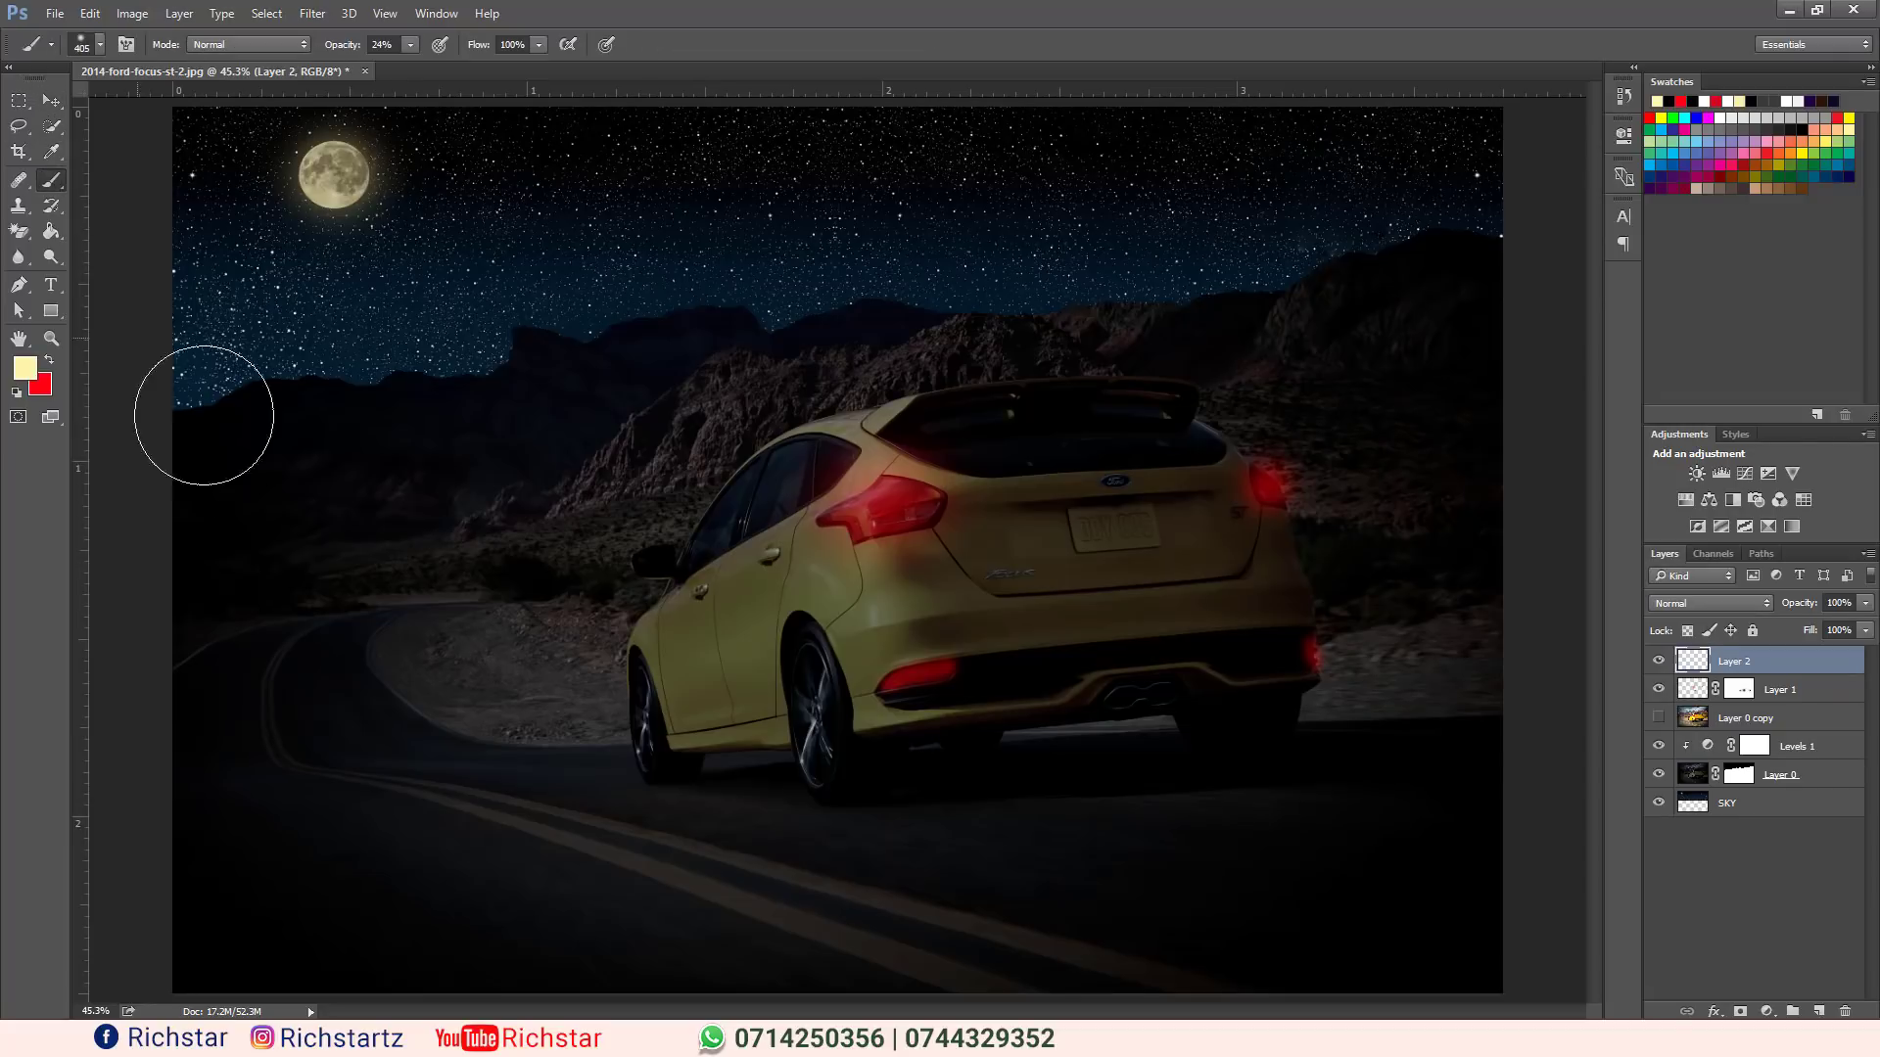
left_click(97, 45)
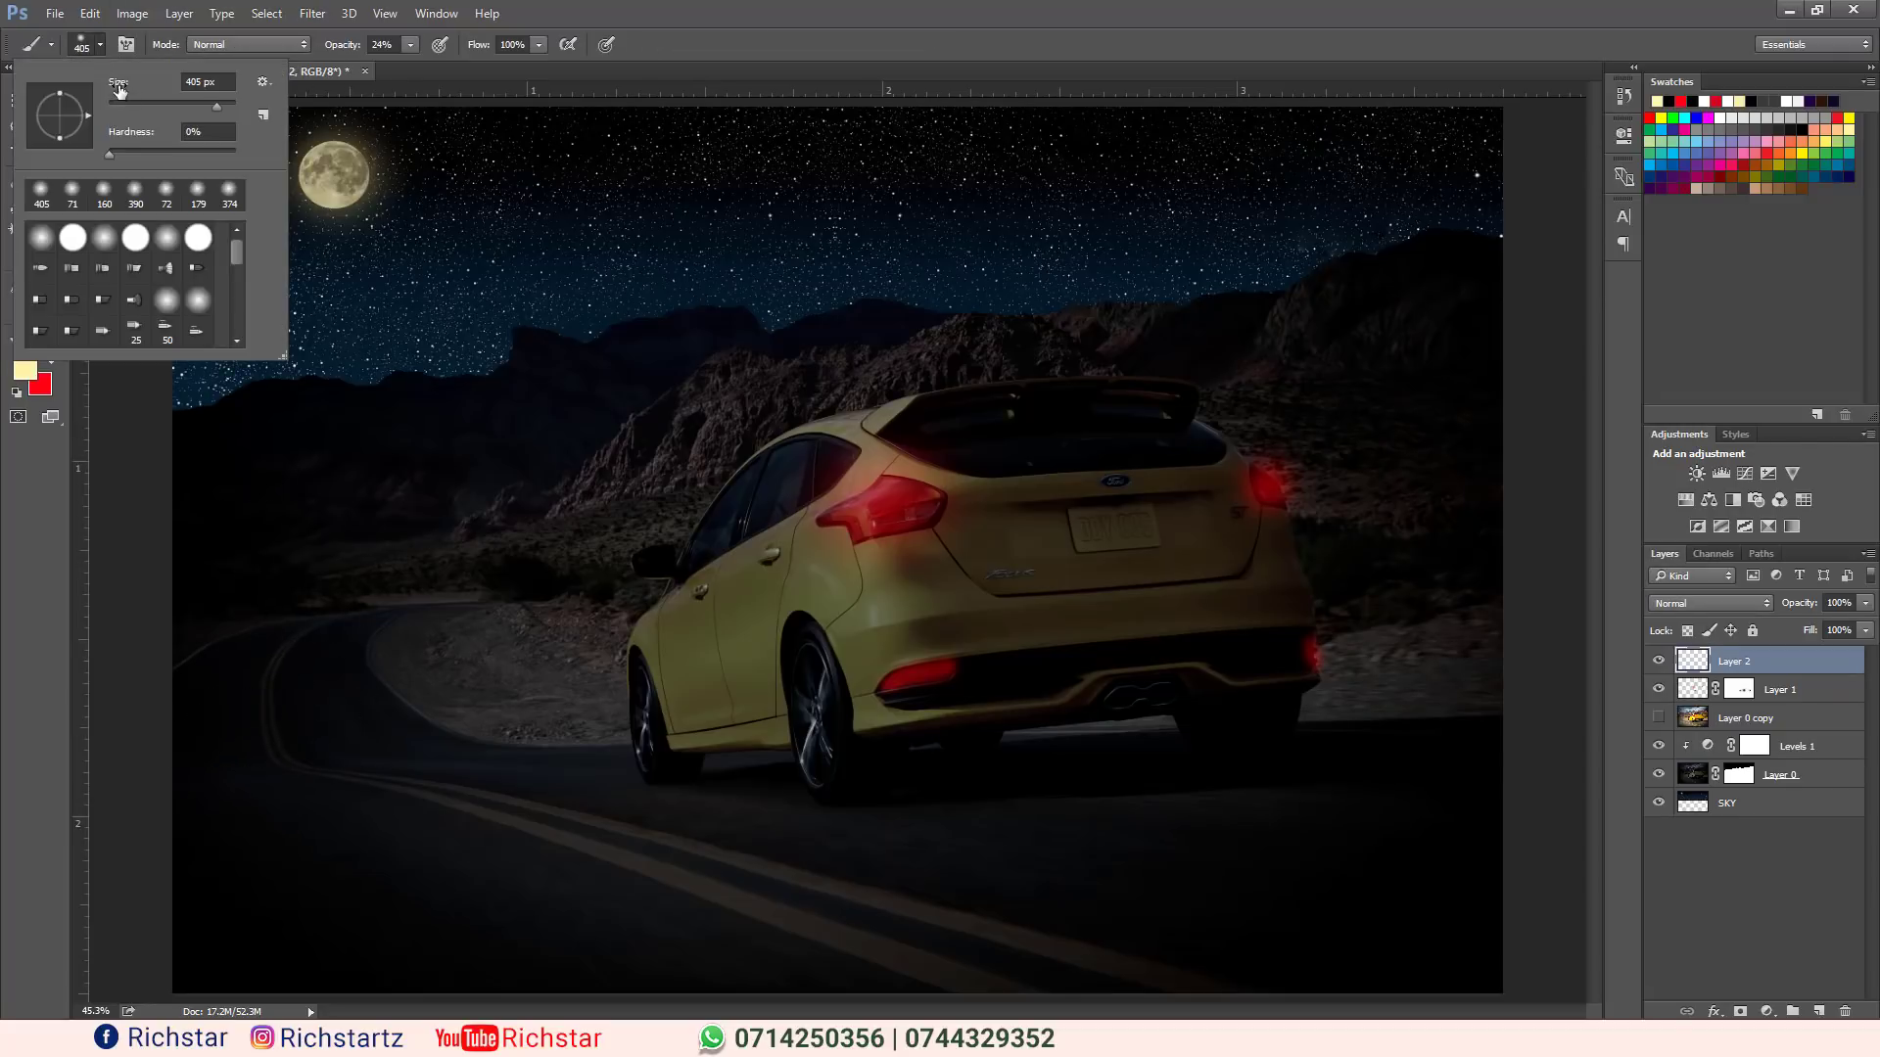
left_click_drag(226, 104, 224, 104)
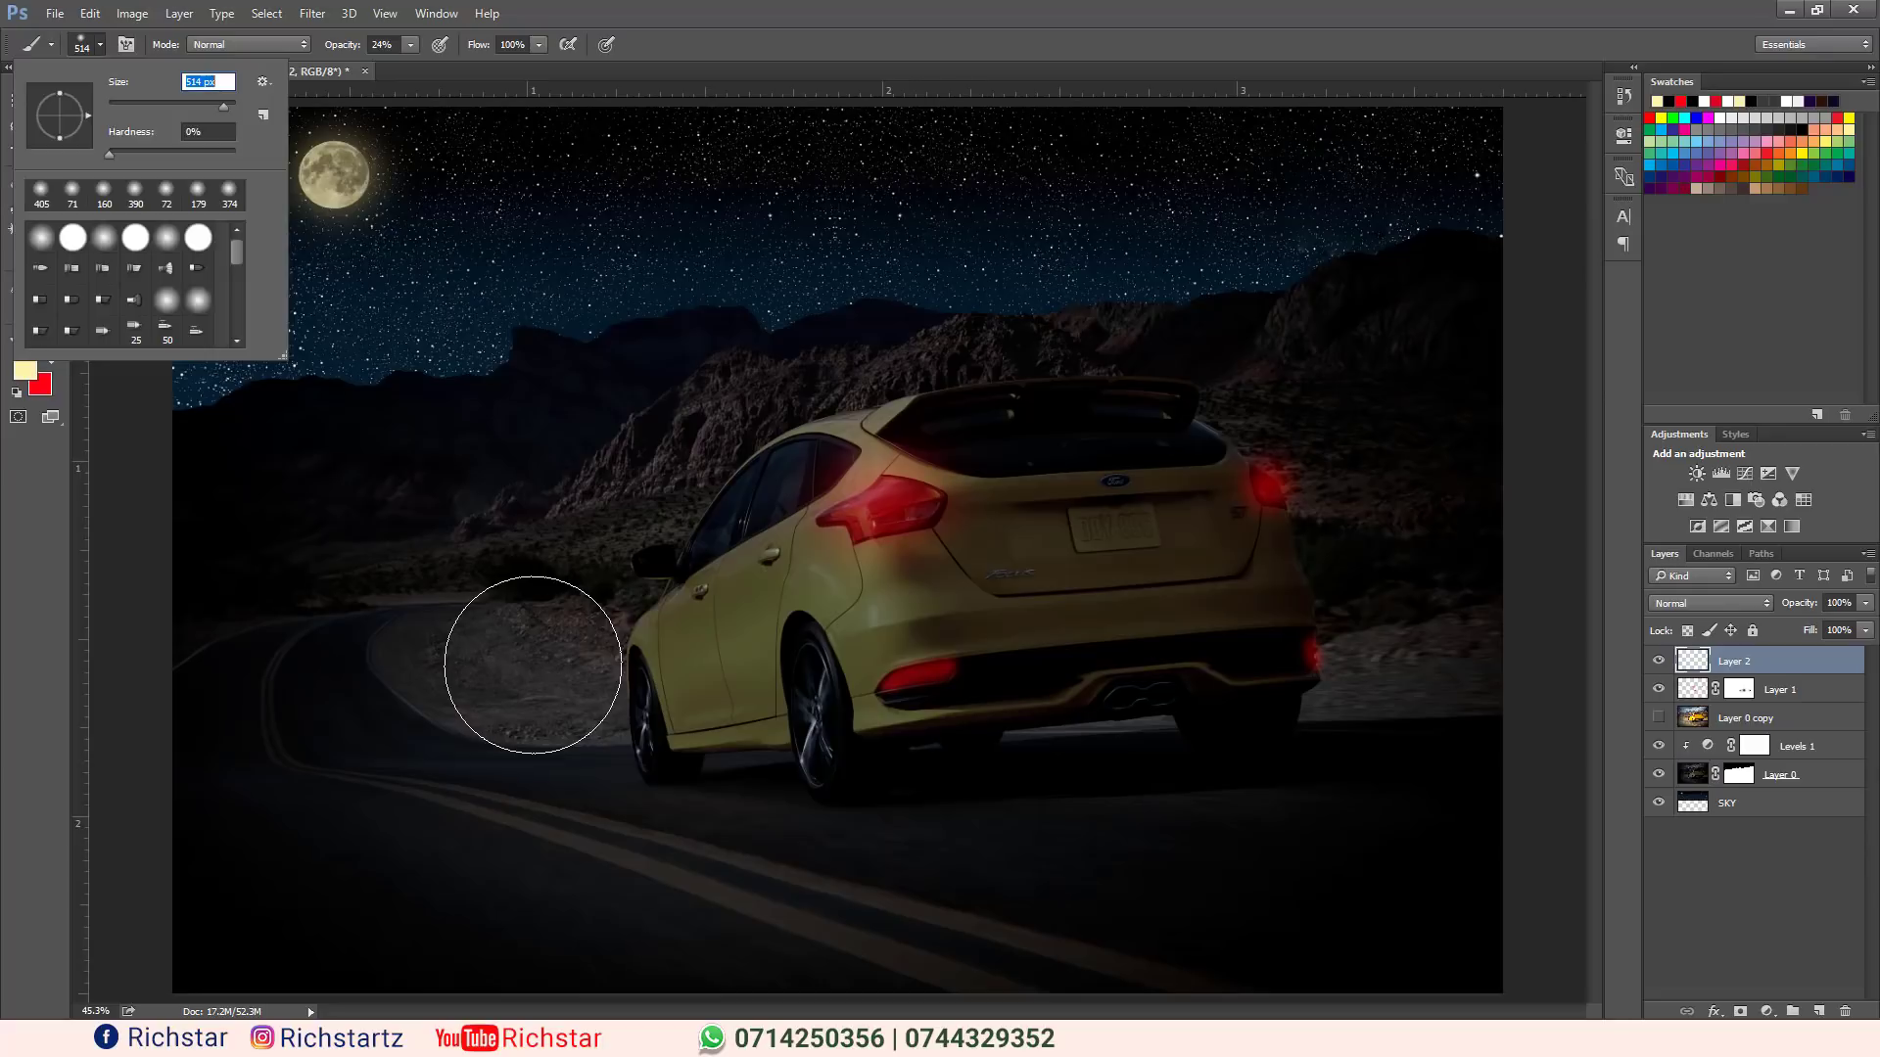
left_click(504, 675)
mouse_move(483, 676)
left_mouse_down()
mouse_move(513, 683)
mouse_move(398, 714)
mouse_move(362, 686)
mouse_move(199, 716)
left_mouse_up()
left_click_drag(424, 658, 134, 705)
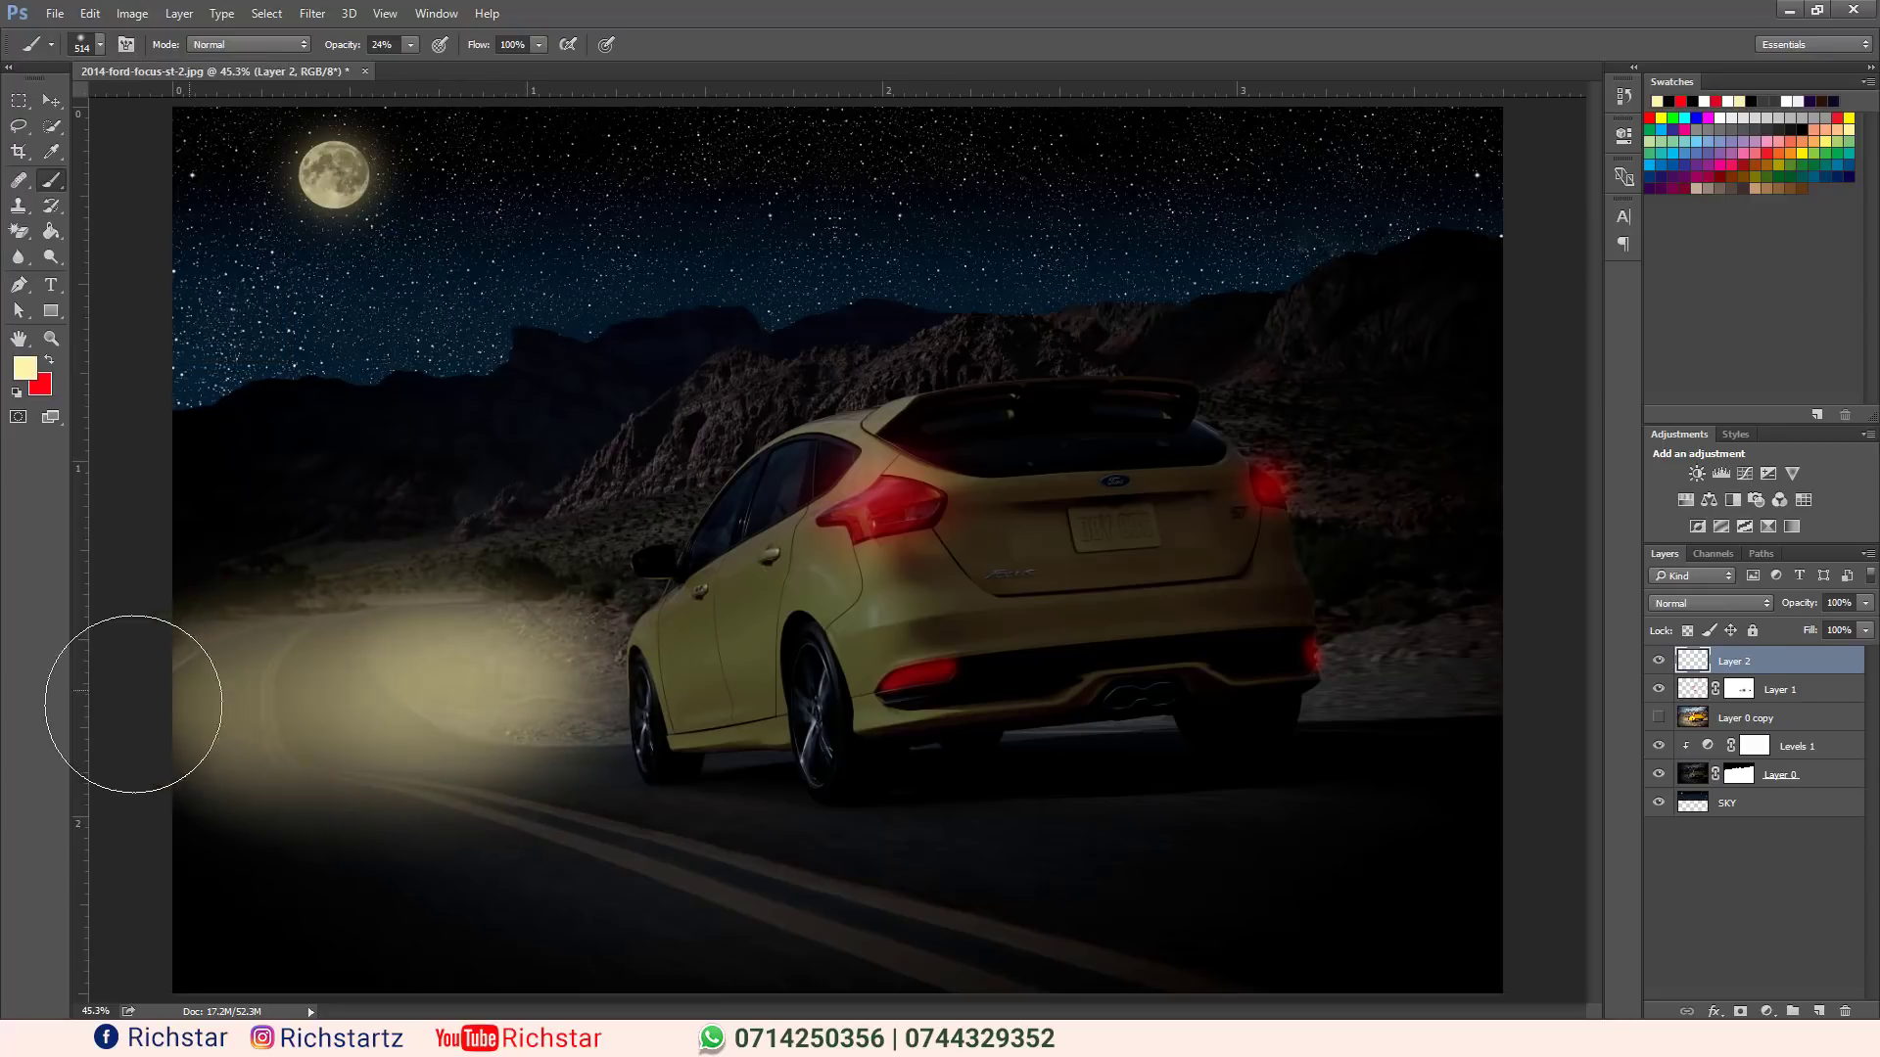
mouse_move(321, 694)
left_mouse_down()
mouse_move(163, 703)
mouse_move(127, 739)
left_mouse_up()
mouse_move(350, 662)
left_mouse_down()
mouse_move(172, 661)
mouse_move(348, 615)
mouse_move(361, 646)
mouse_move(123, 688)
mouse_move(281, 729)
mouse_move(122, 743)
left_mouse_up()
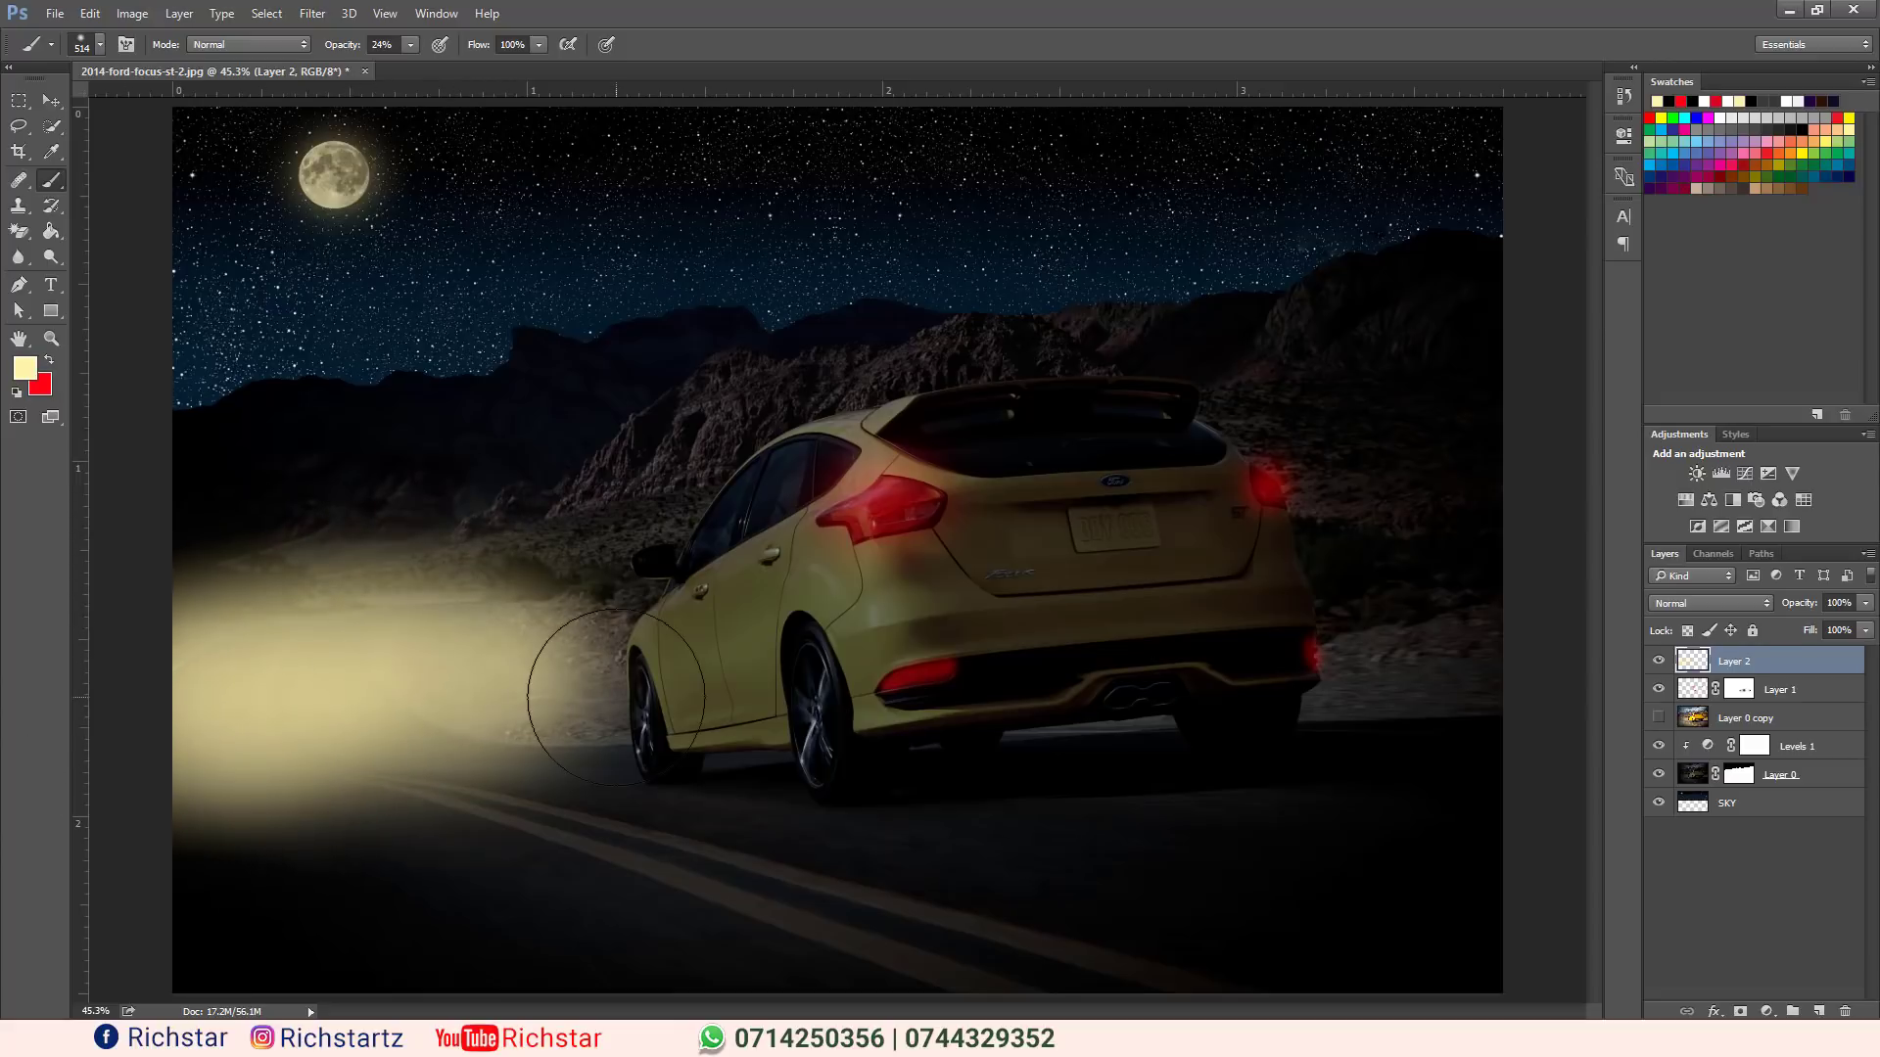
mouse_move(618, 686)
left_mouse_down()
mouse_move(526, 696)
mouse_move(548, 666)
mouse_move(250, 624)
mouse_move(196, 619)
left_mouse_up()
Add a layer mask to Layer 2 and paint black at 100% brush opacity to trim the headlight glow's lower and upper edges.
left_click(1740, 1012)
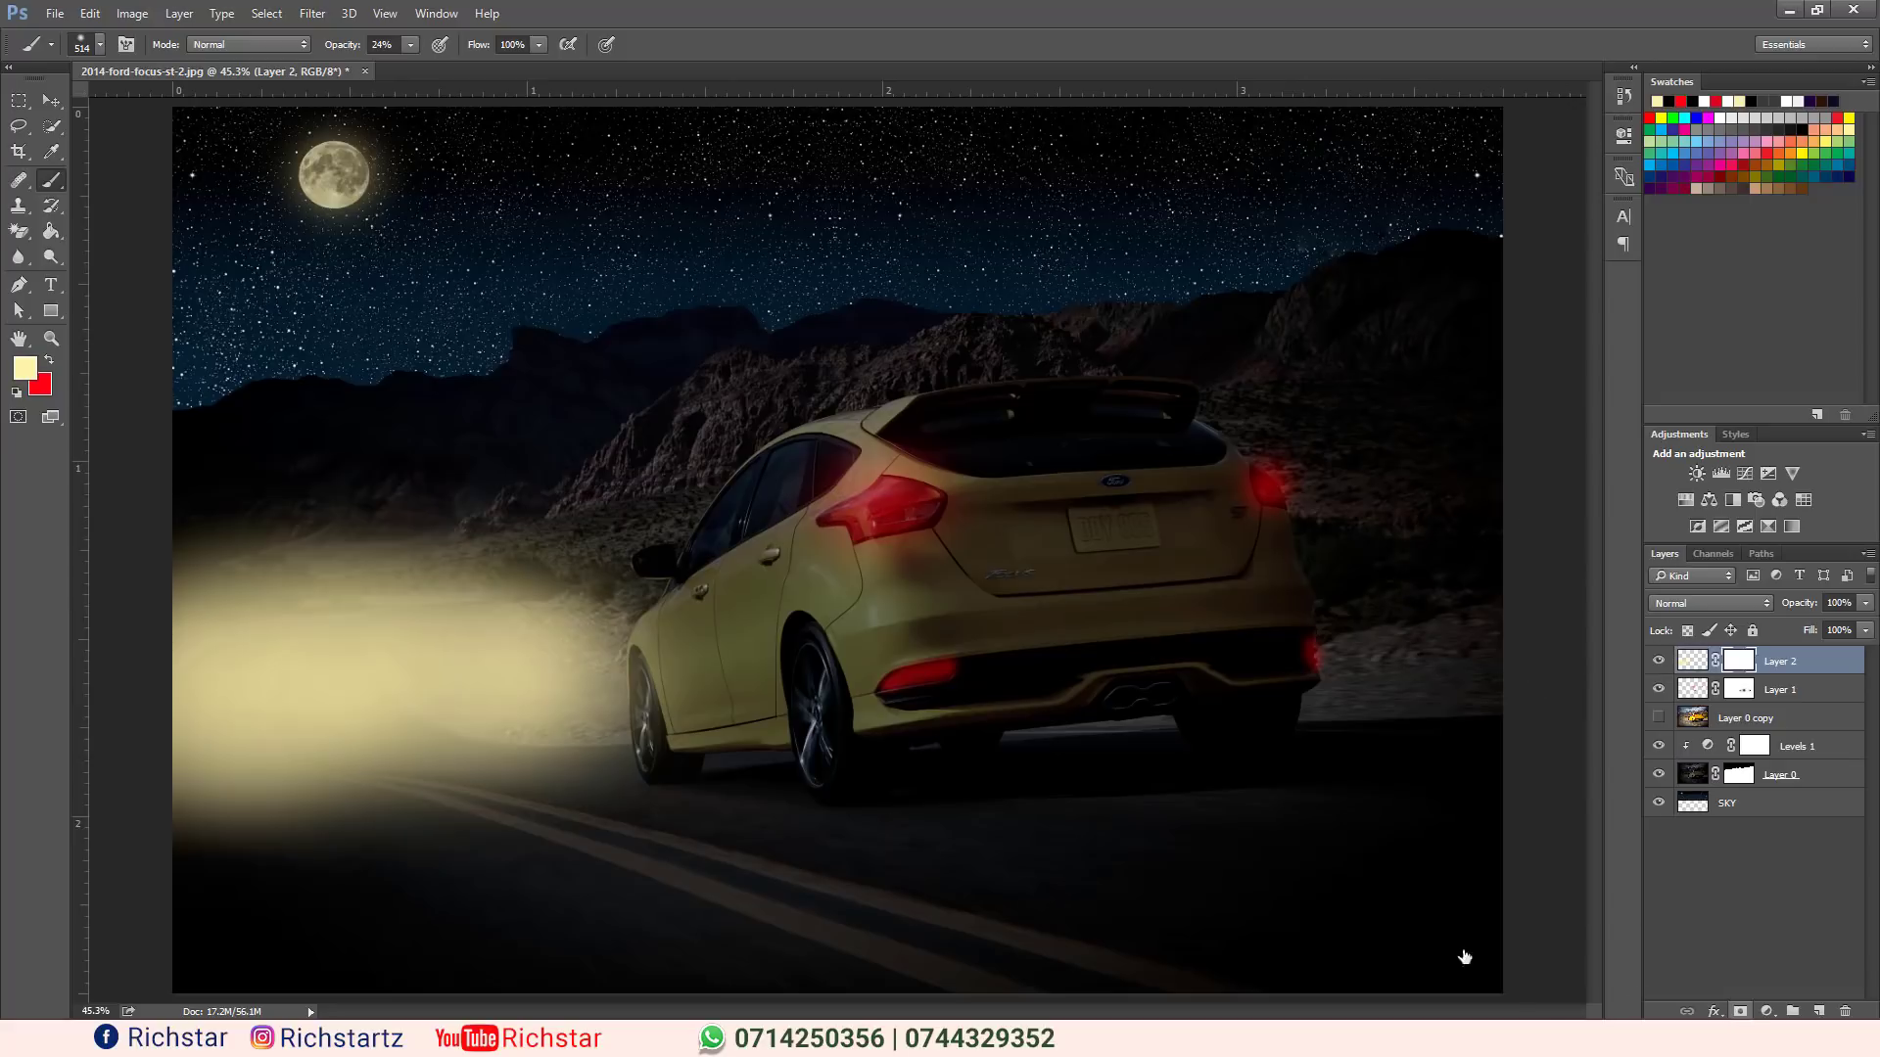
key("d")
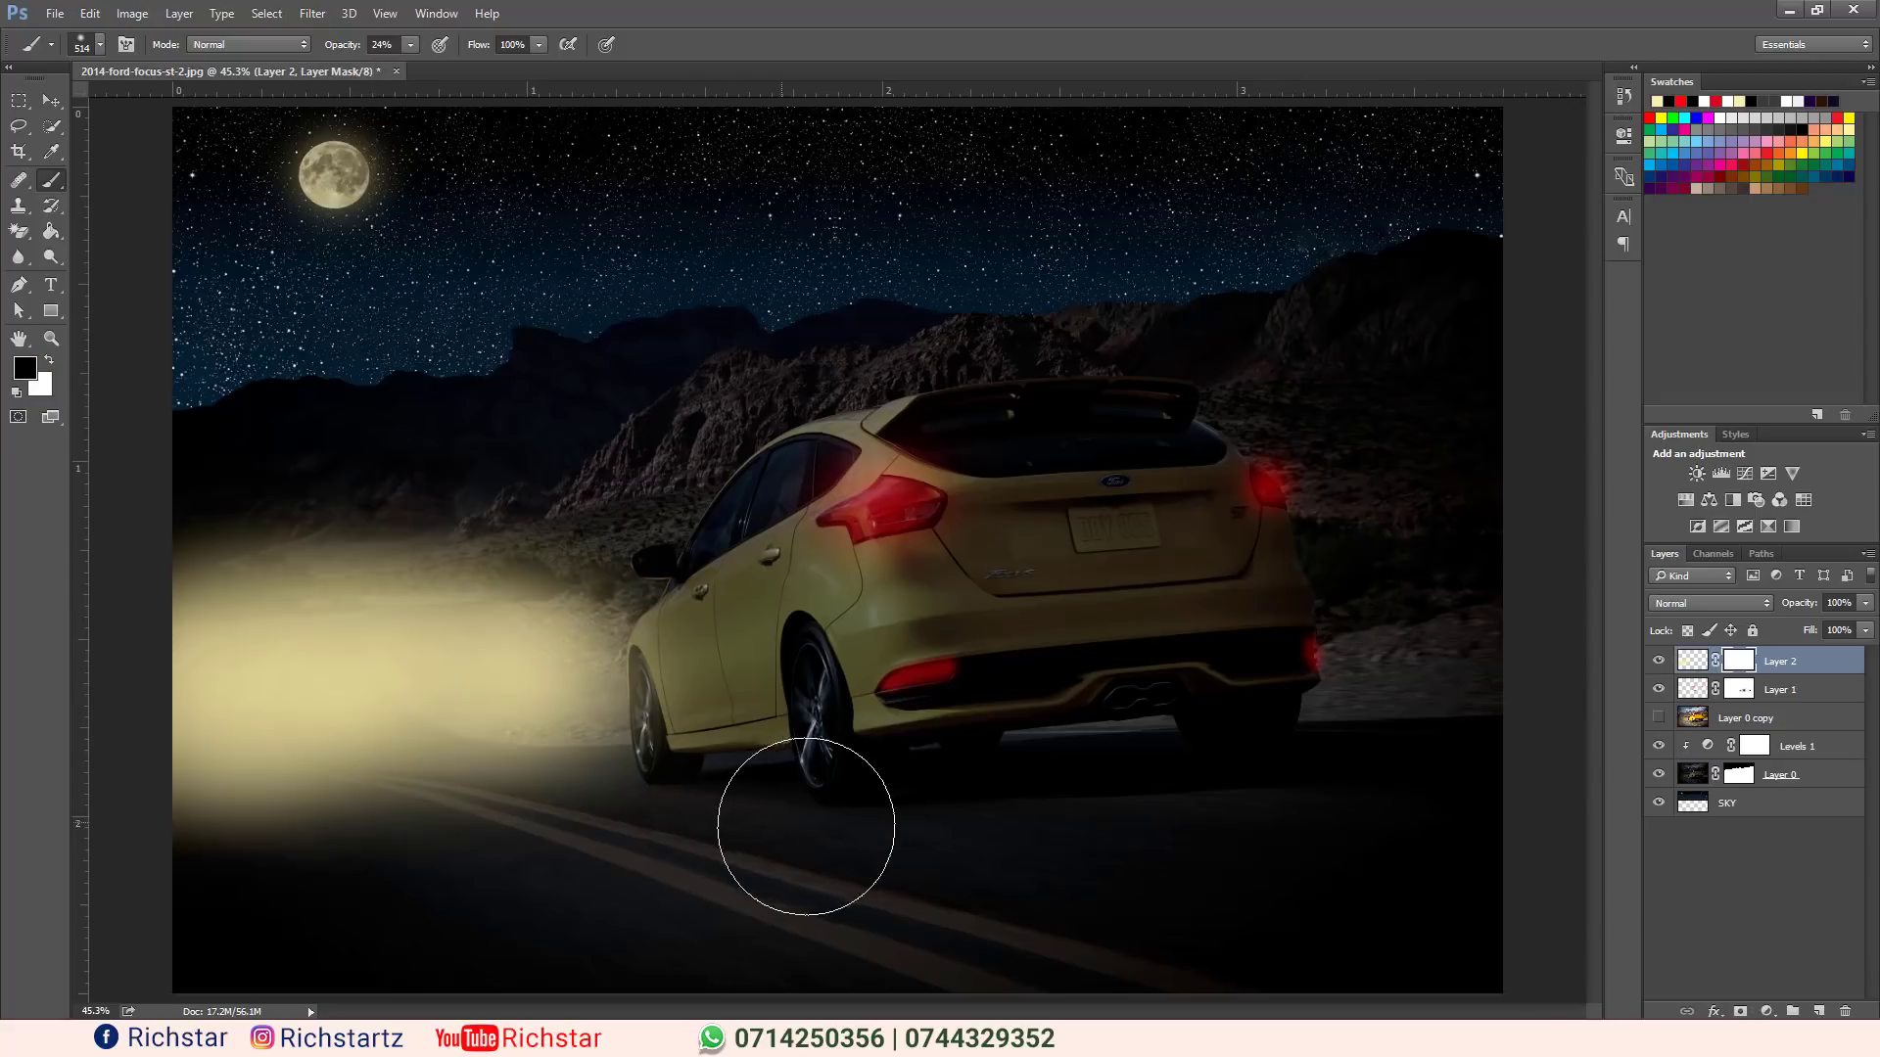
left_click(410, 45)
mouse_move(715, 872)
left_mouse_down()
mouse_move(621, 914)
mouse_move(177, 923)
mouse_move(154, 894)
mouse_move(496, 907)
mouse_move(247, 907)
mouse_move(114, 874)
mouse_move(642, 901)
mouse_move(423, 861)
mouse_move(261, 861)
mouse_move(332, 890)
mouse_move(440, 890)
mouse_move(67, 839)
mouse_move(512, 852)
mouse_move(470, 894)
left_mouse_up()
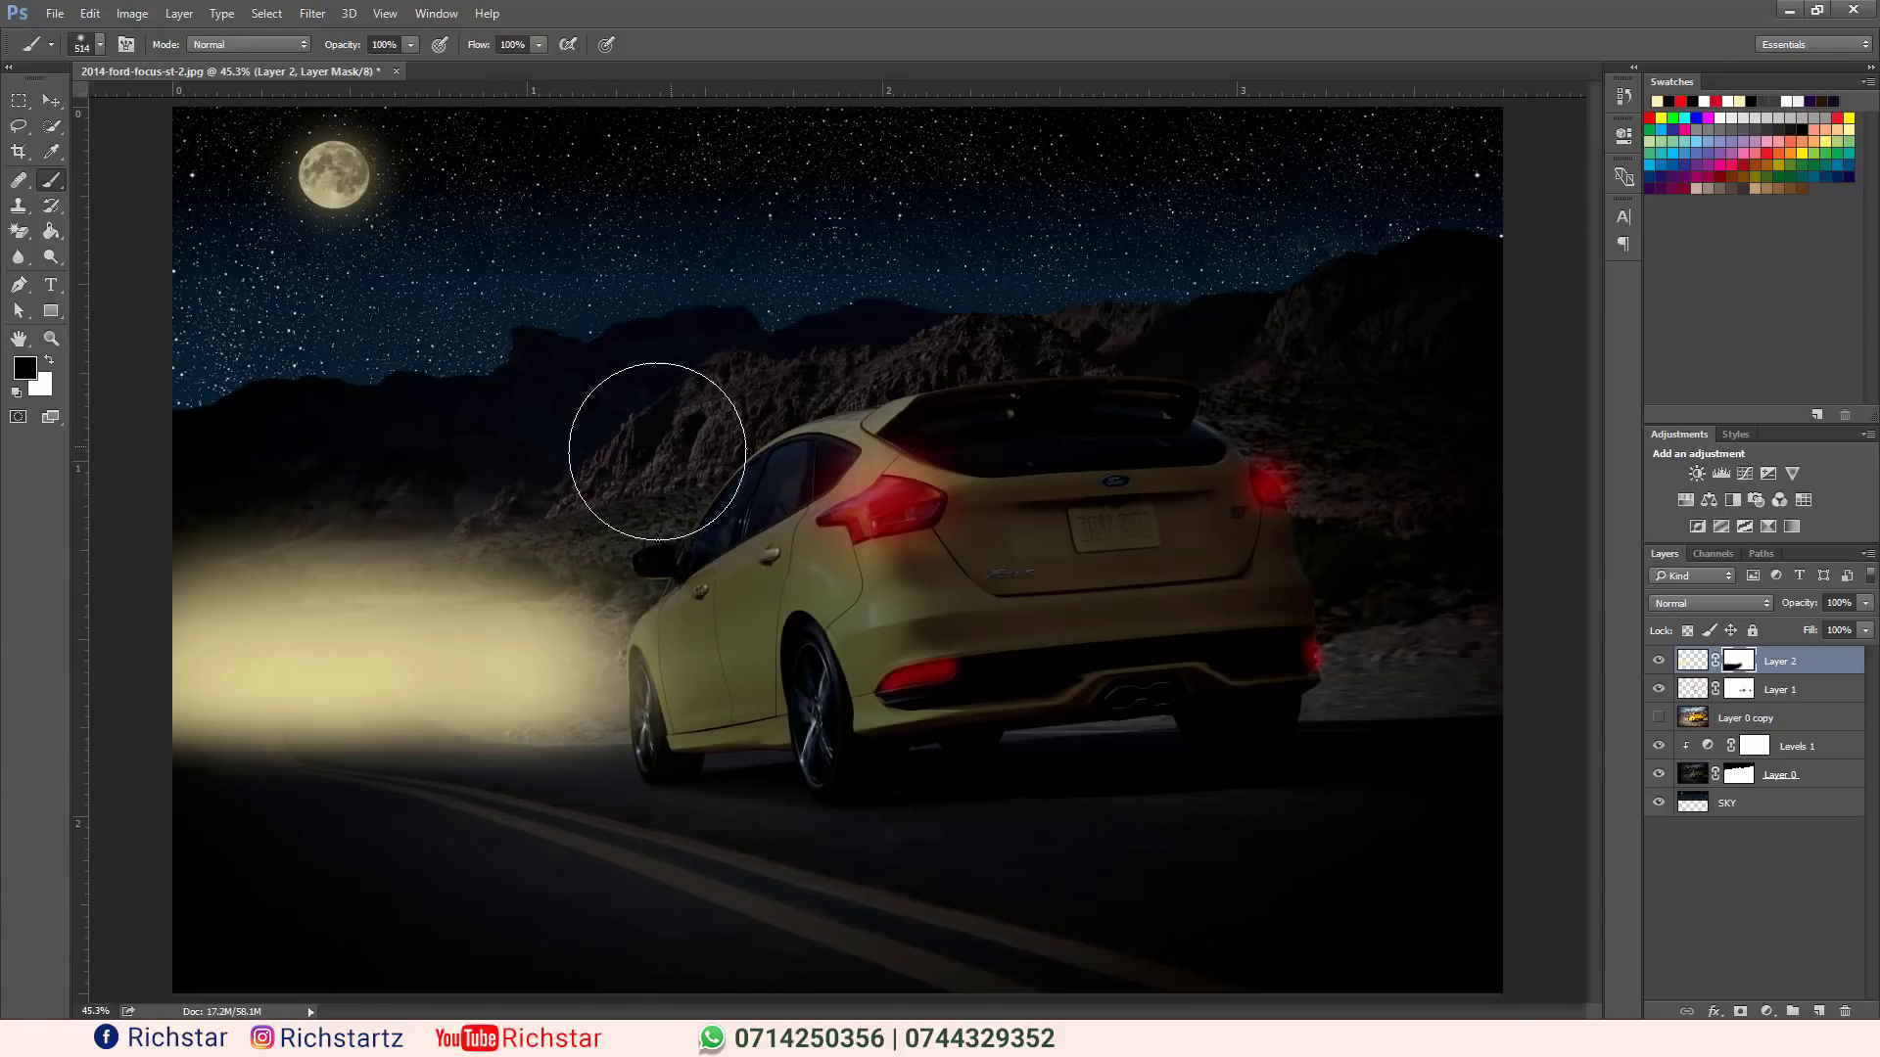
mouse_move(657, 451)
left_mouse_down()
mouse_move(20, 545)
mouse_move(245, 587)
left_mouse_up()
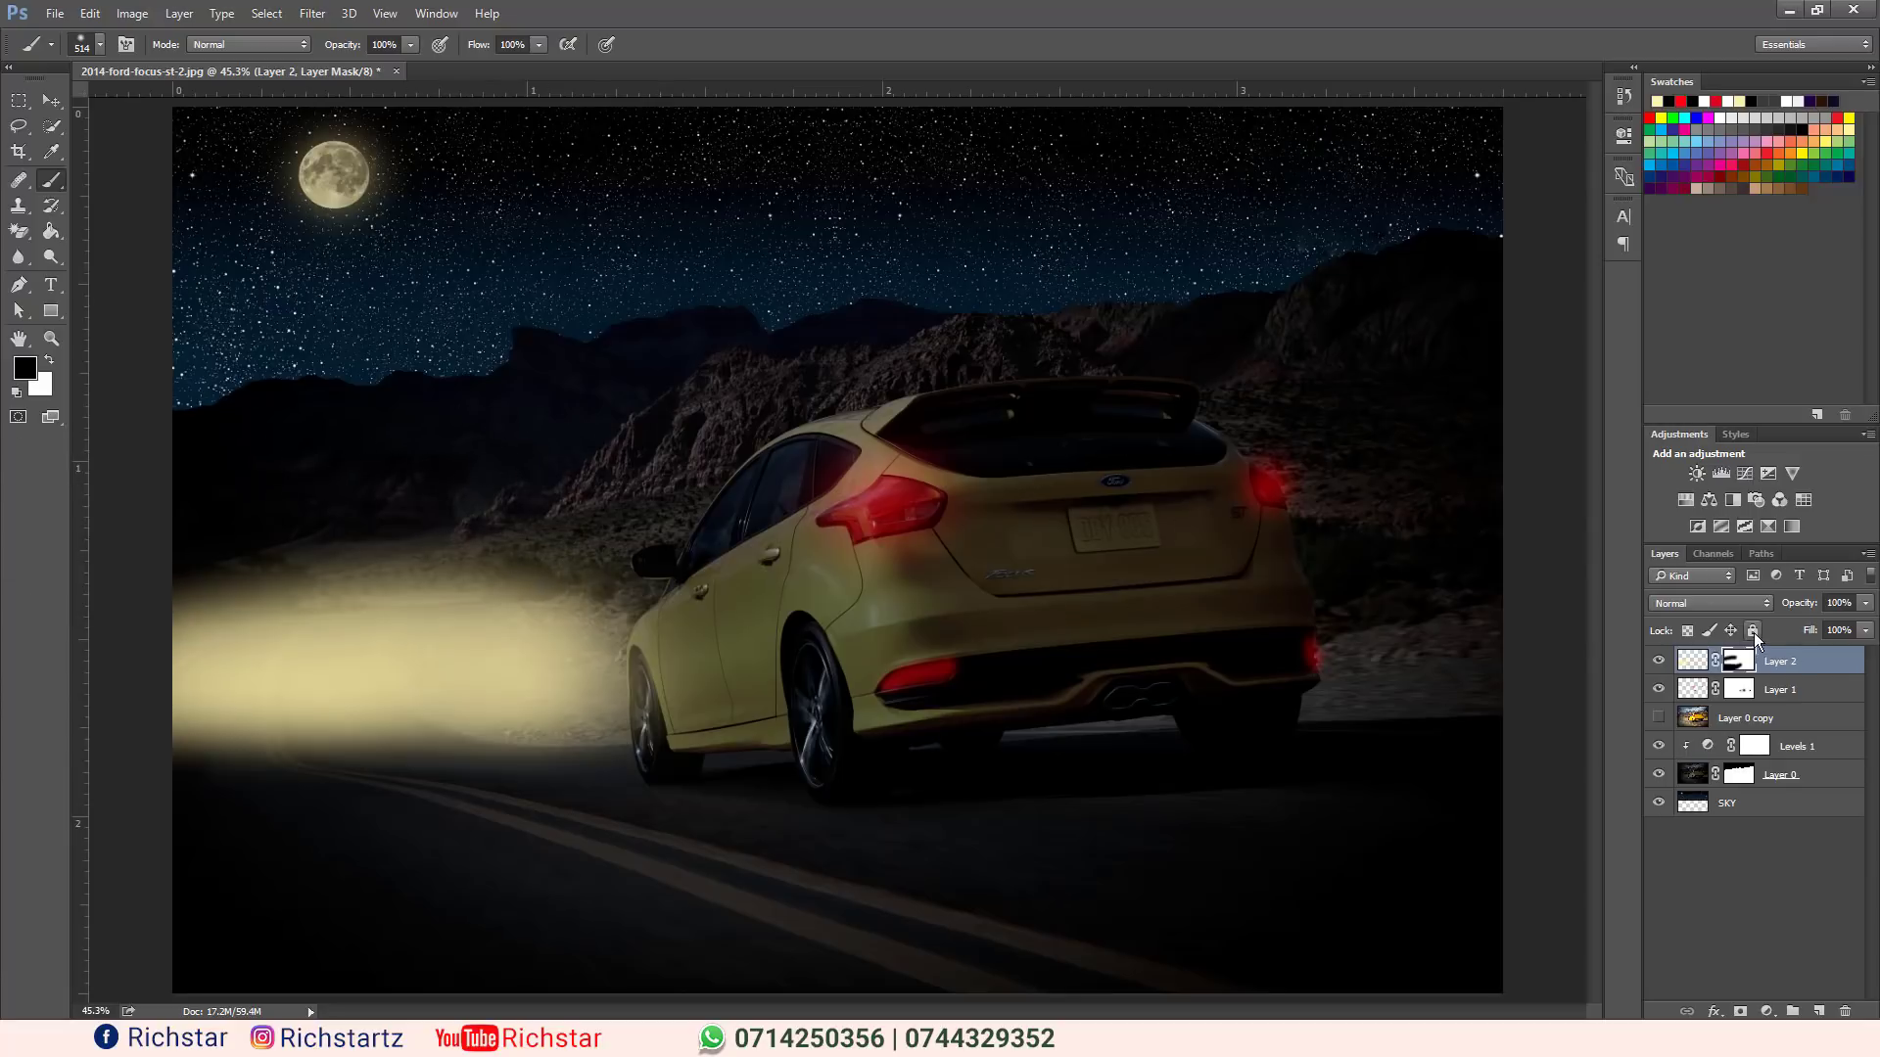
Set the headlight glow layer's blend mode to Lighten and its opacity to 41%.
left_click(1676, 605)
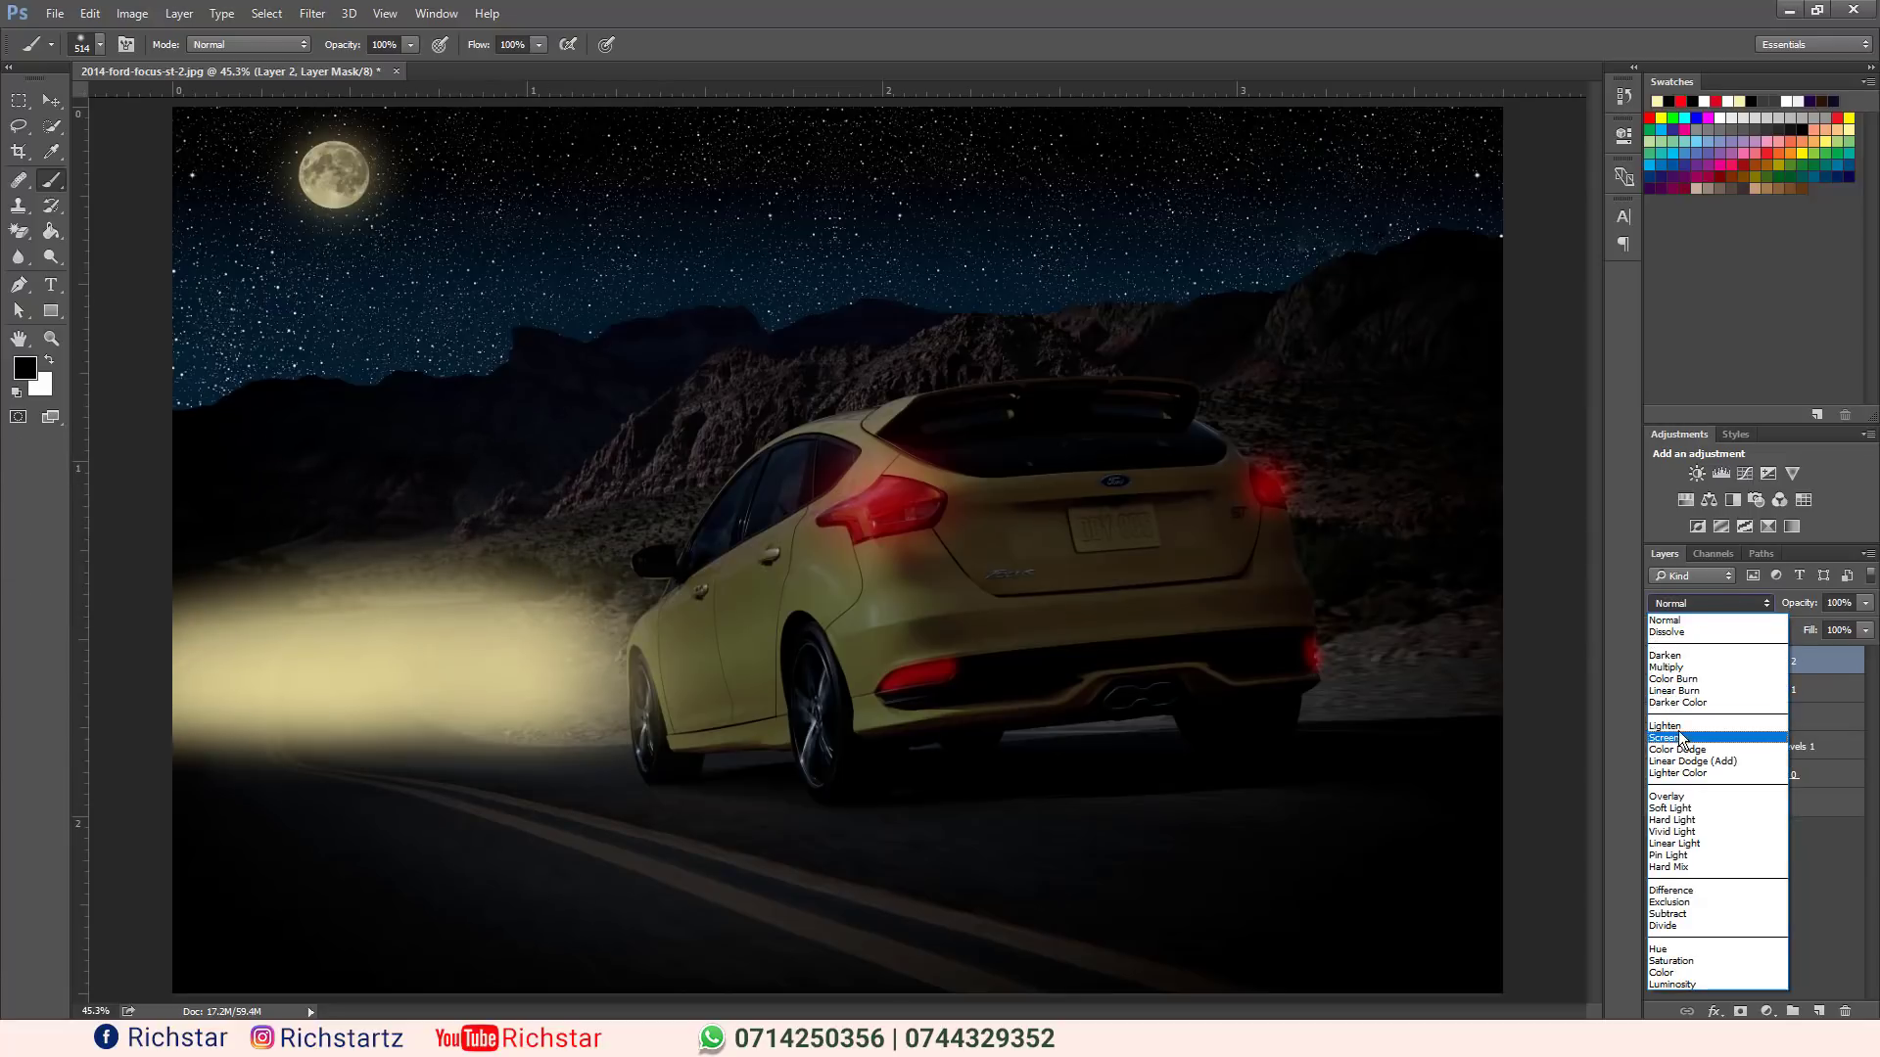
left_click(1678, 728)
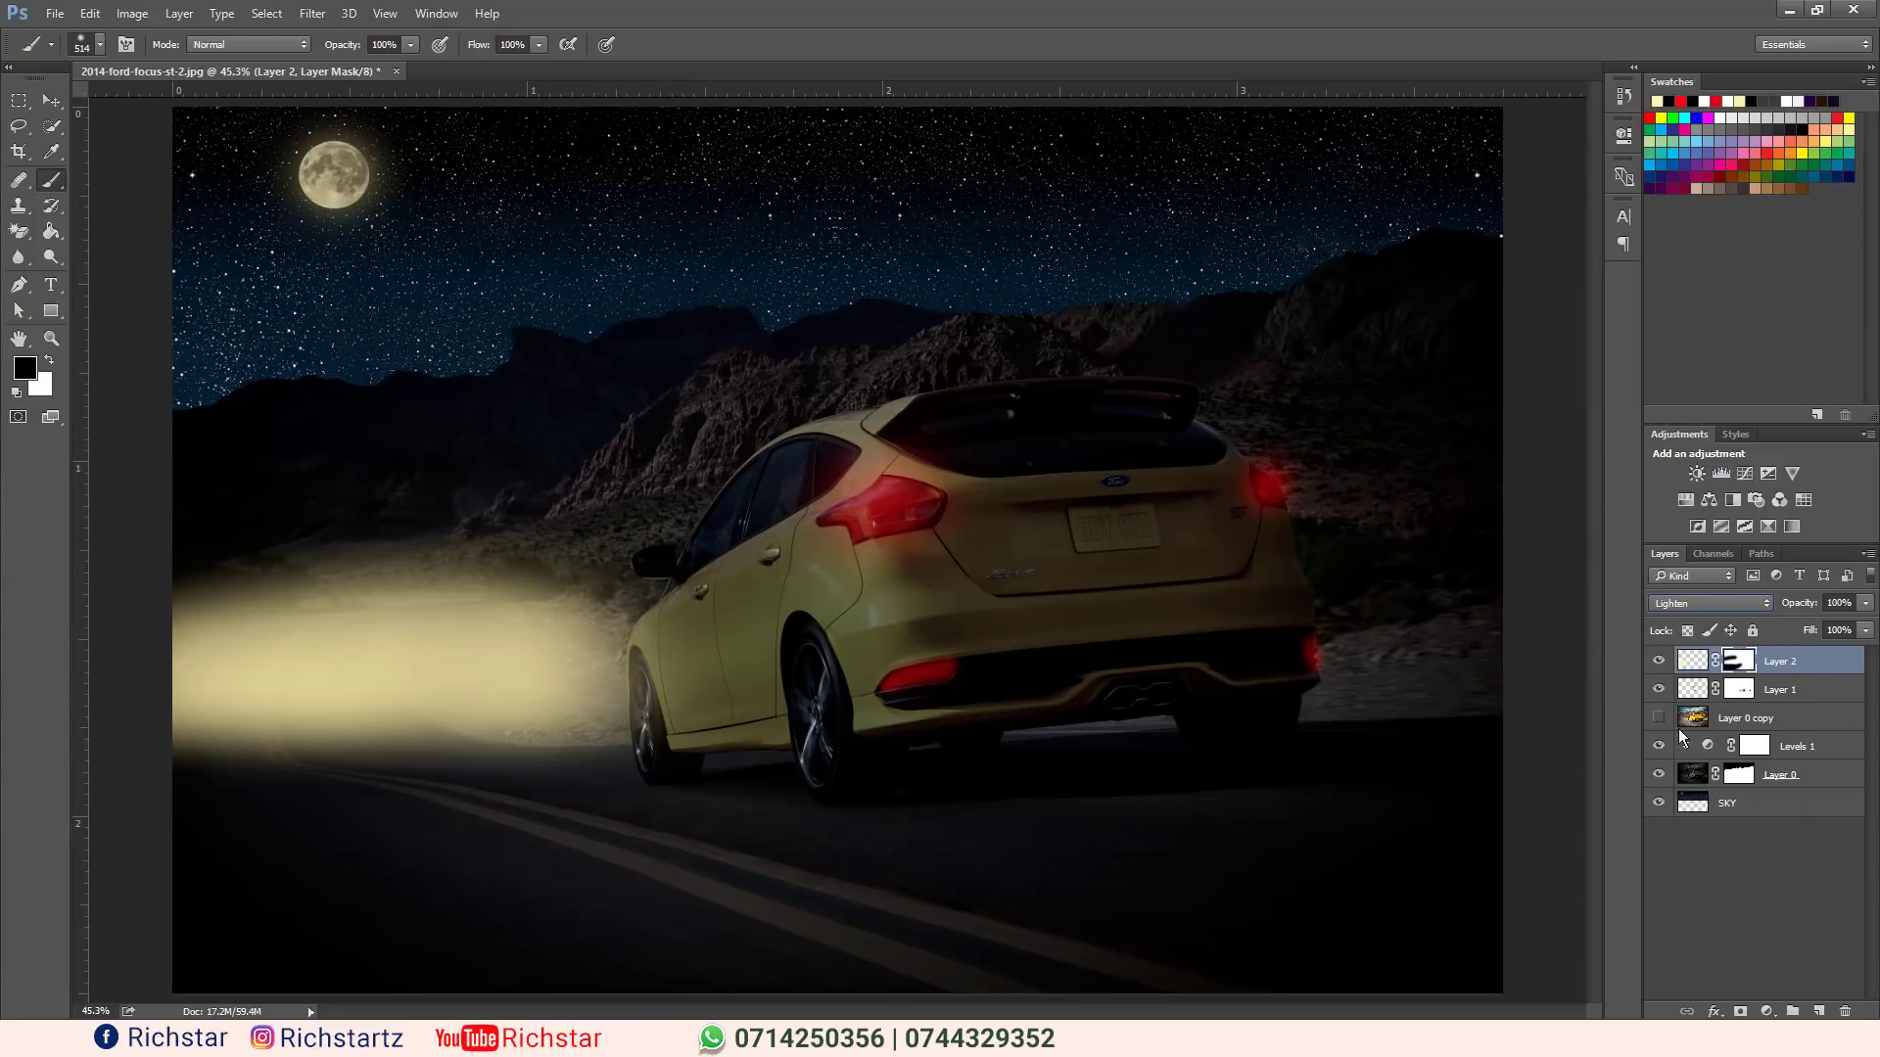
left_click(1866, 604)
left_click_drag(1861, 621, 1802, 624)
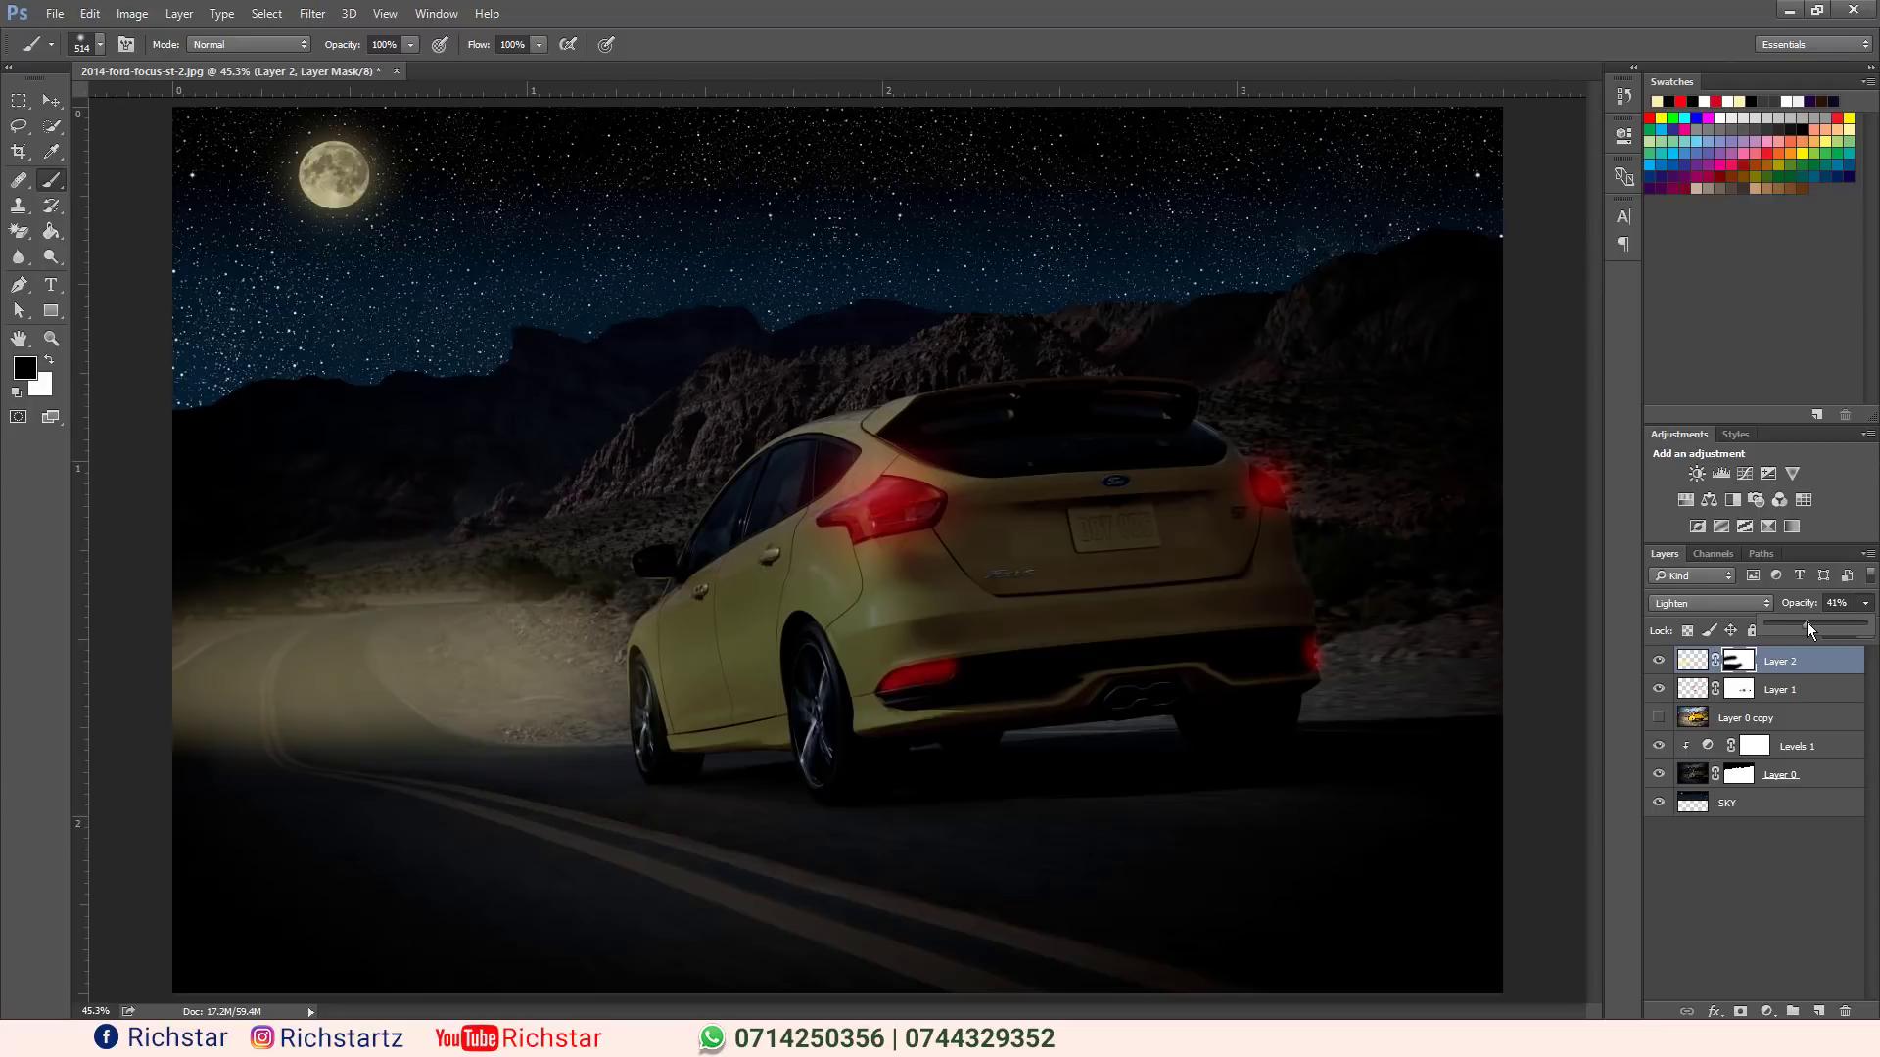
left_click(1788, 844)
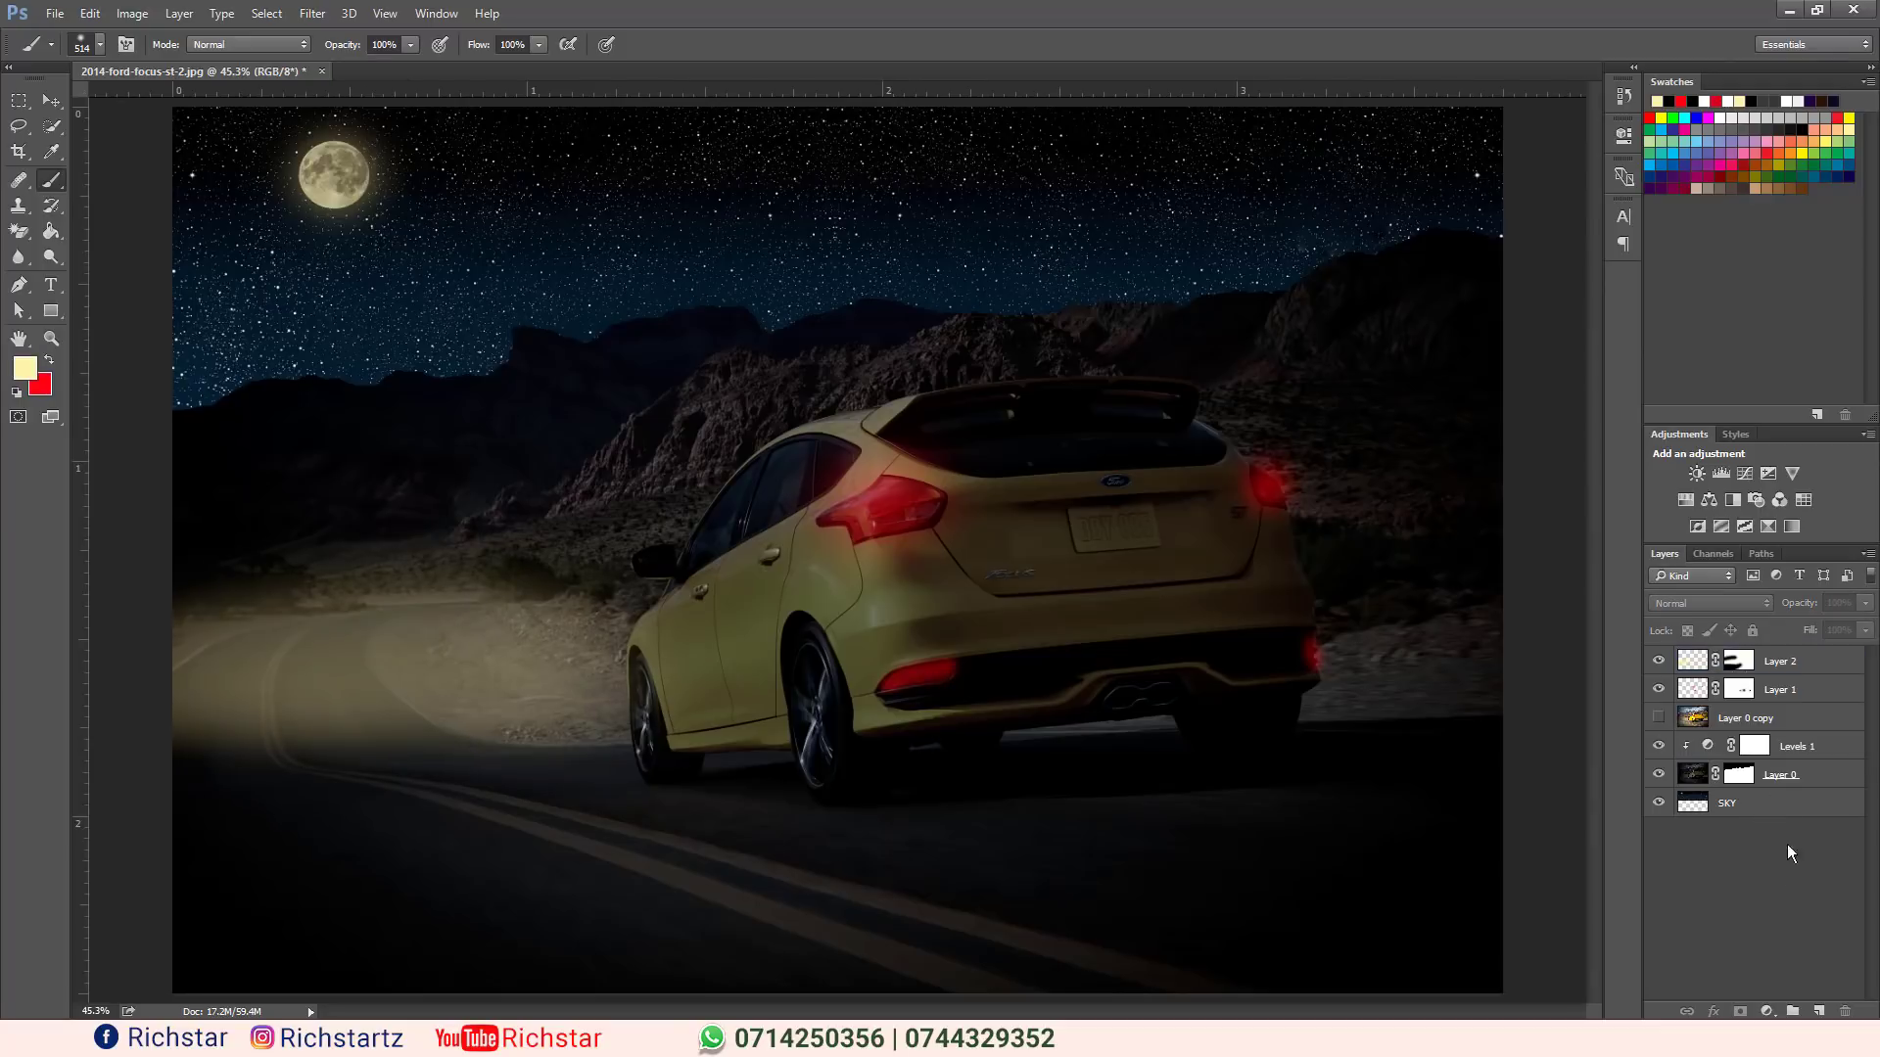
Add a black (000000) solid colour fill layer above the Levels 1 adjustment.
left_click(1799, 746)
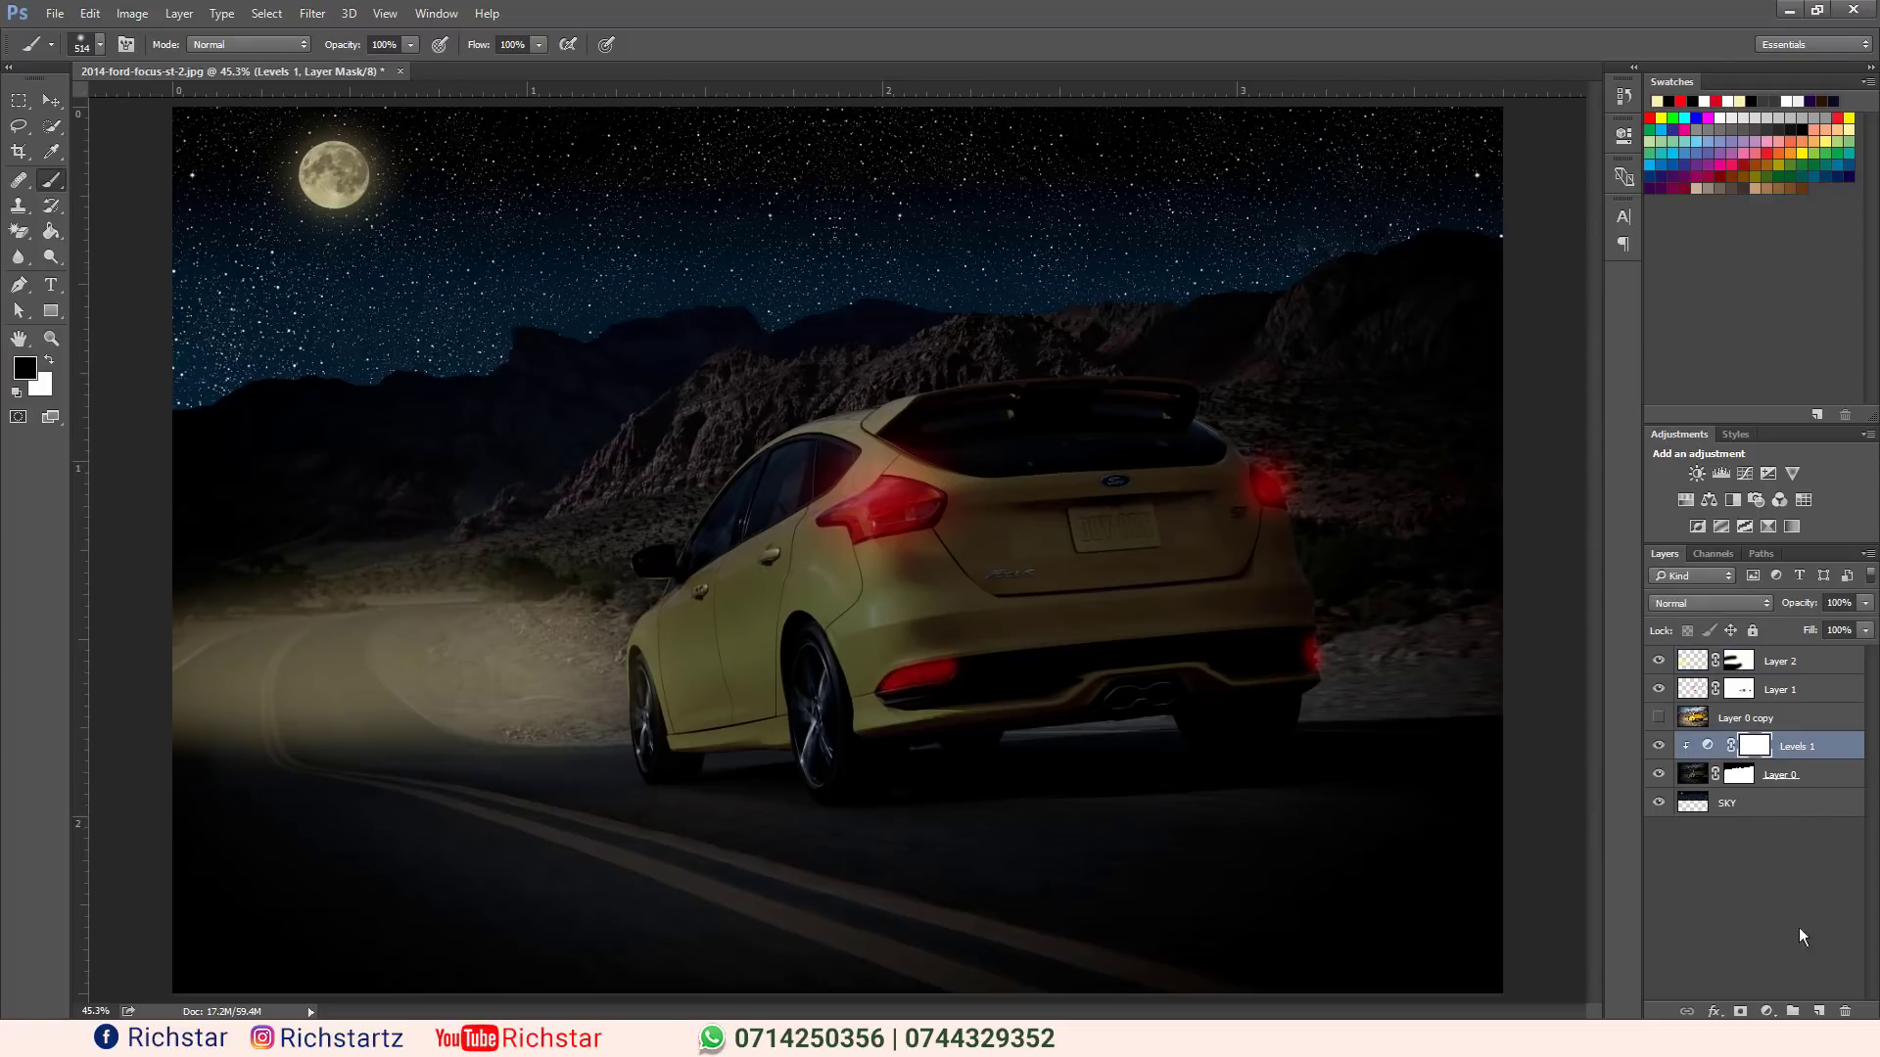
left_click(1766, 1012)
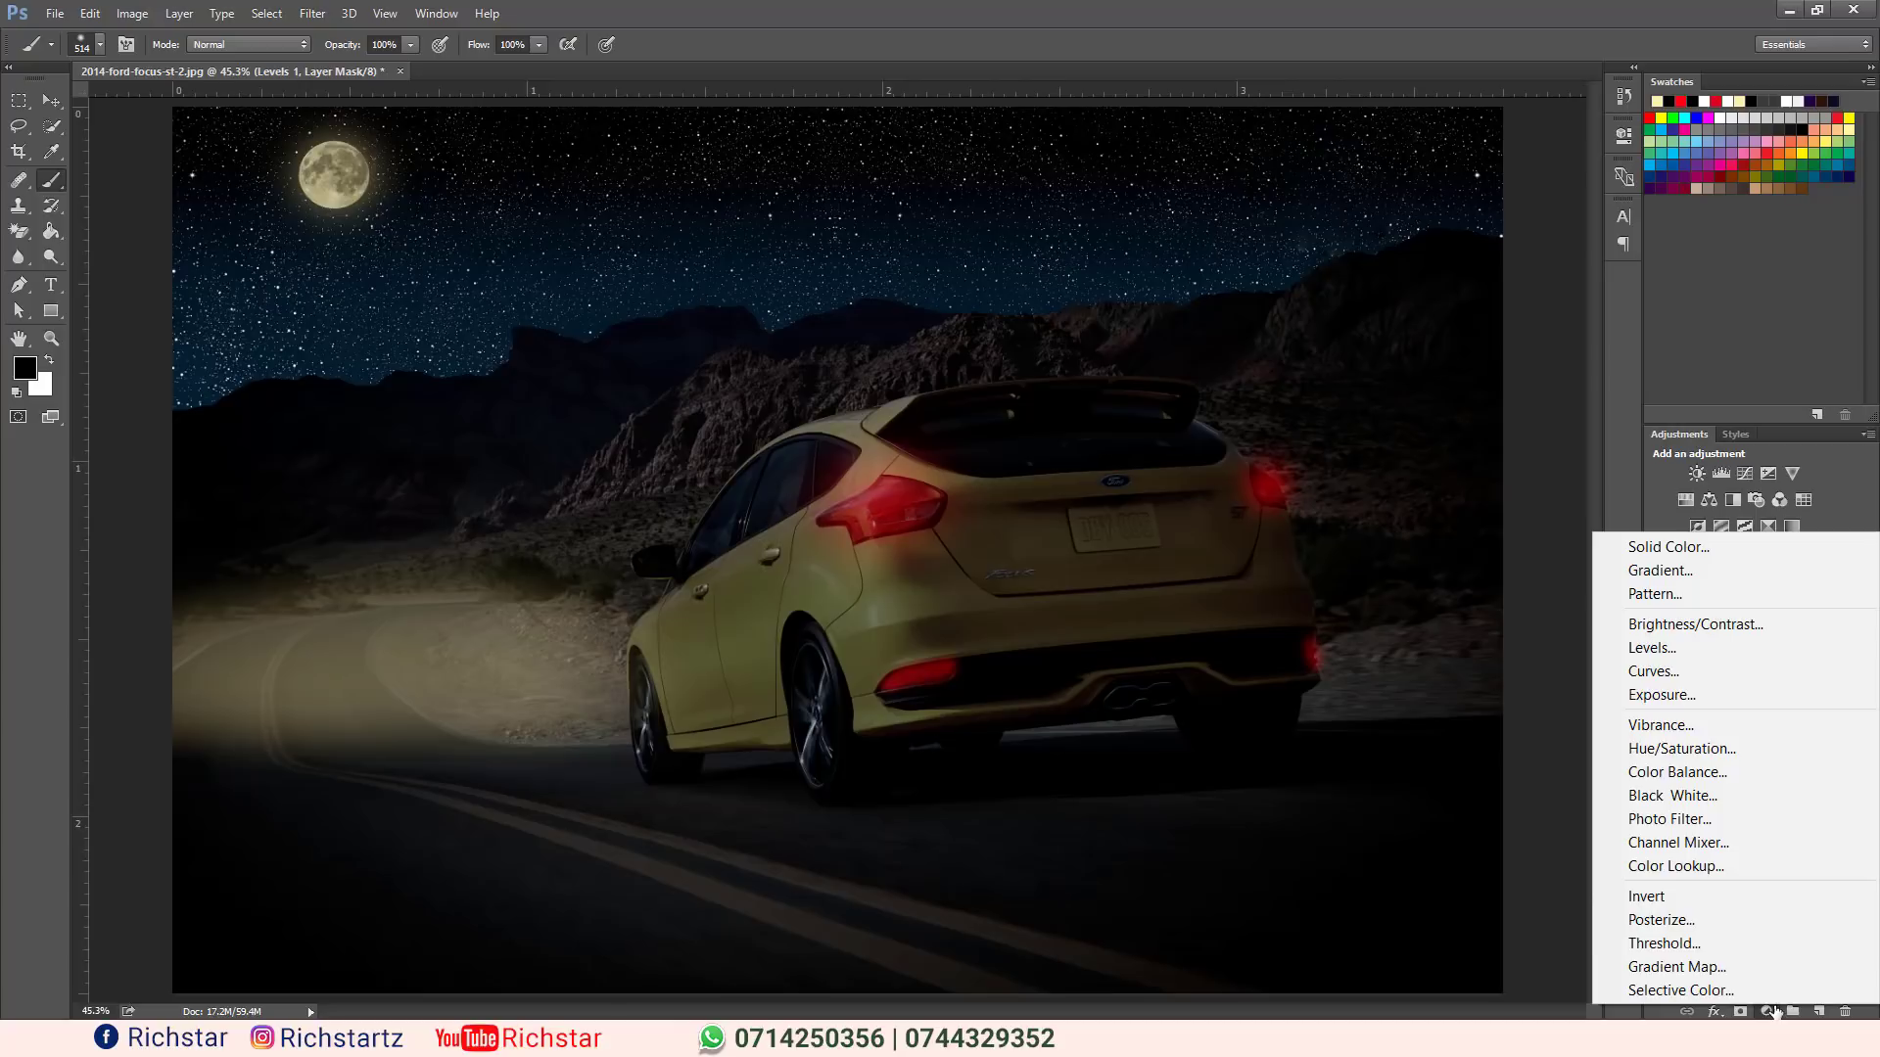
left_click(1684, 545)
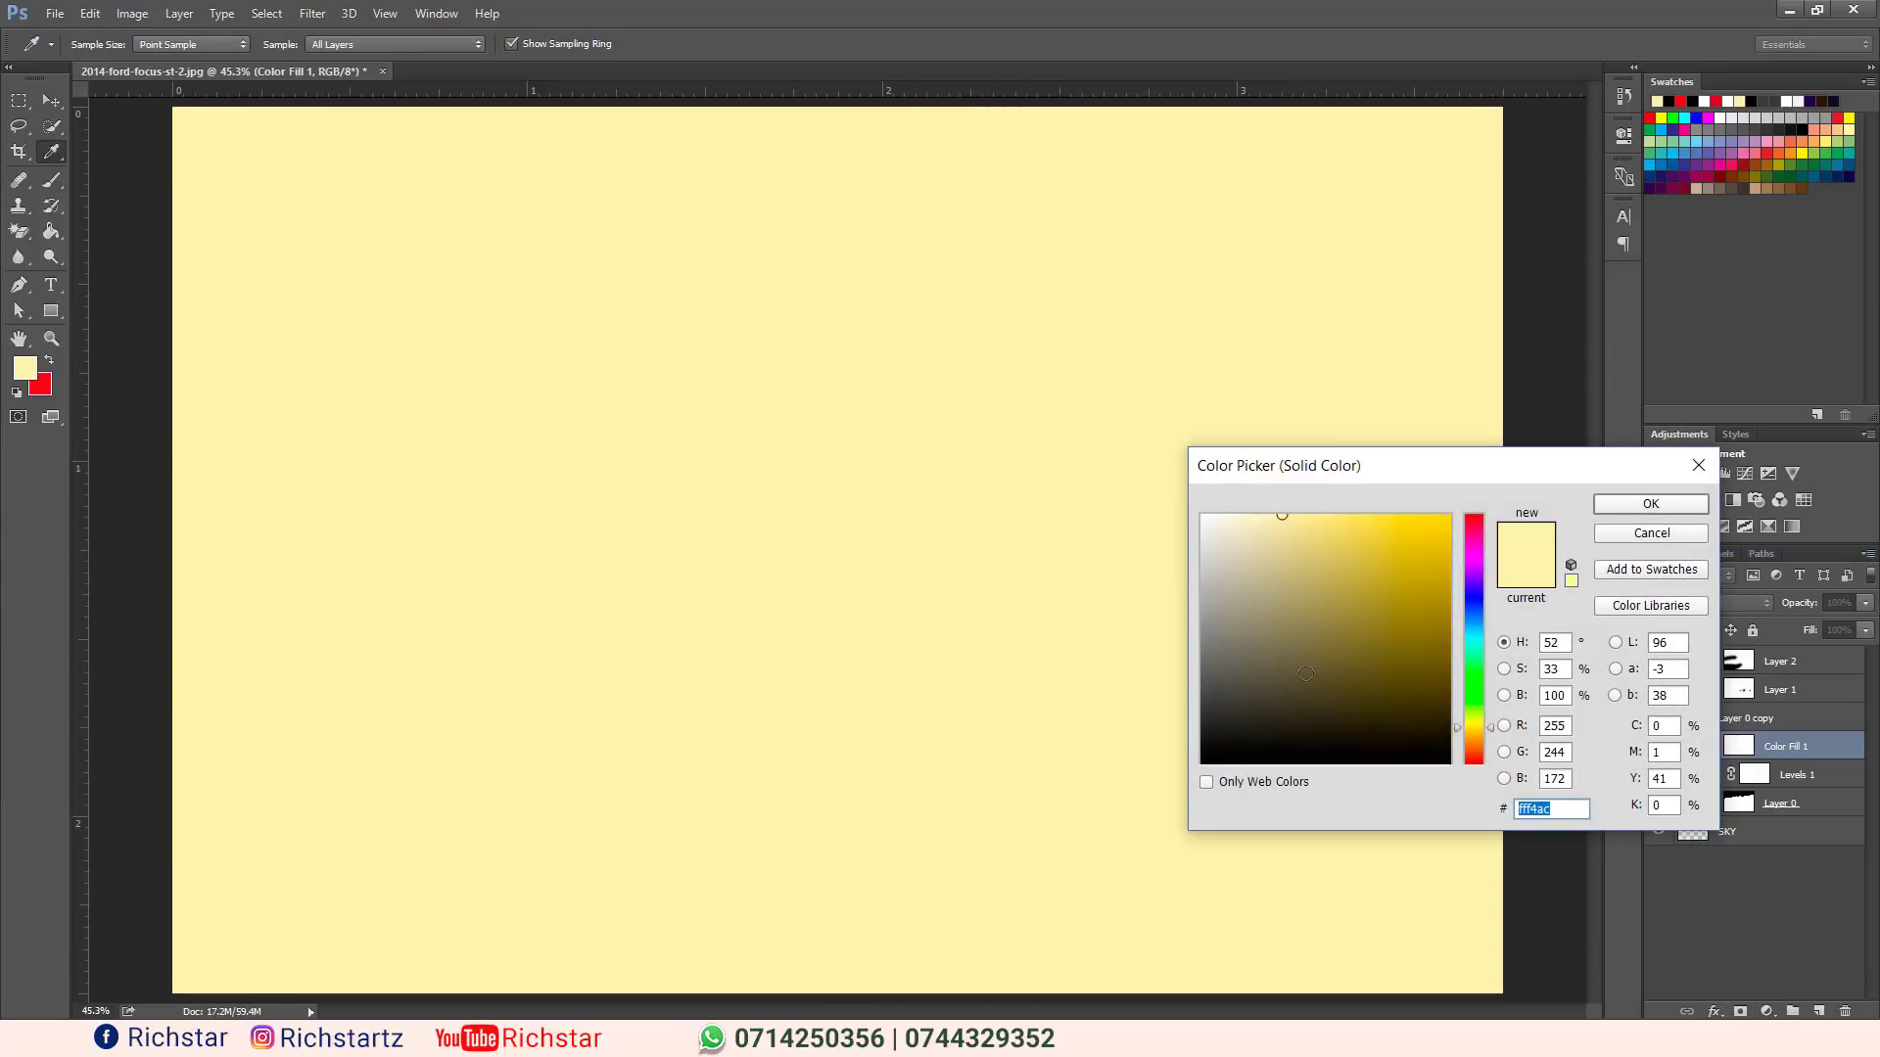
left_click(1211, 726)
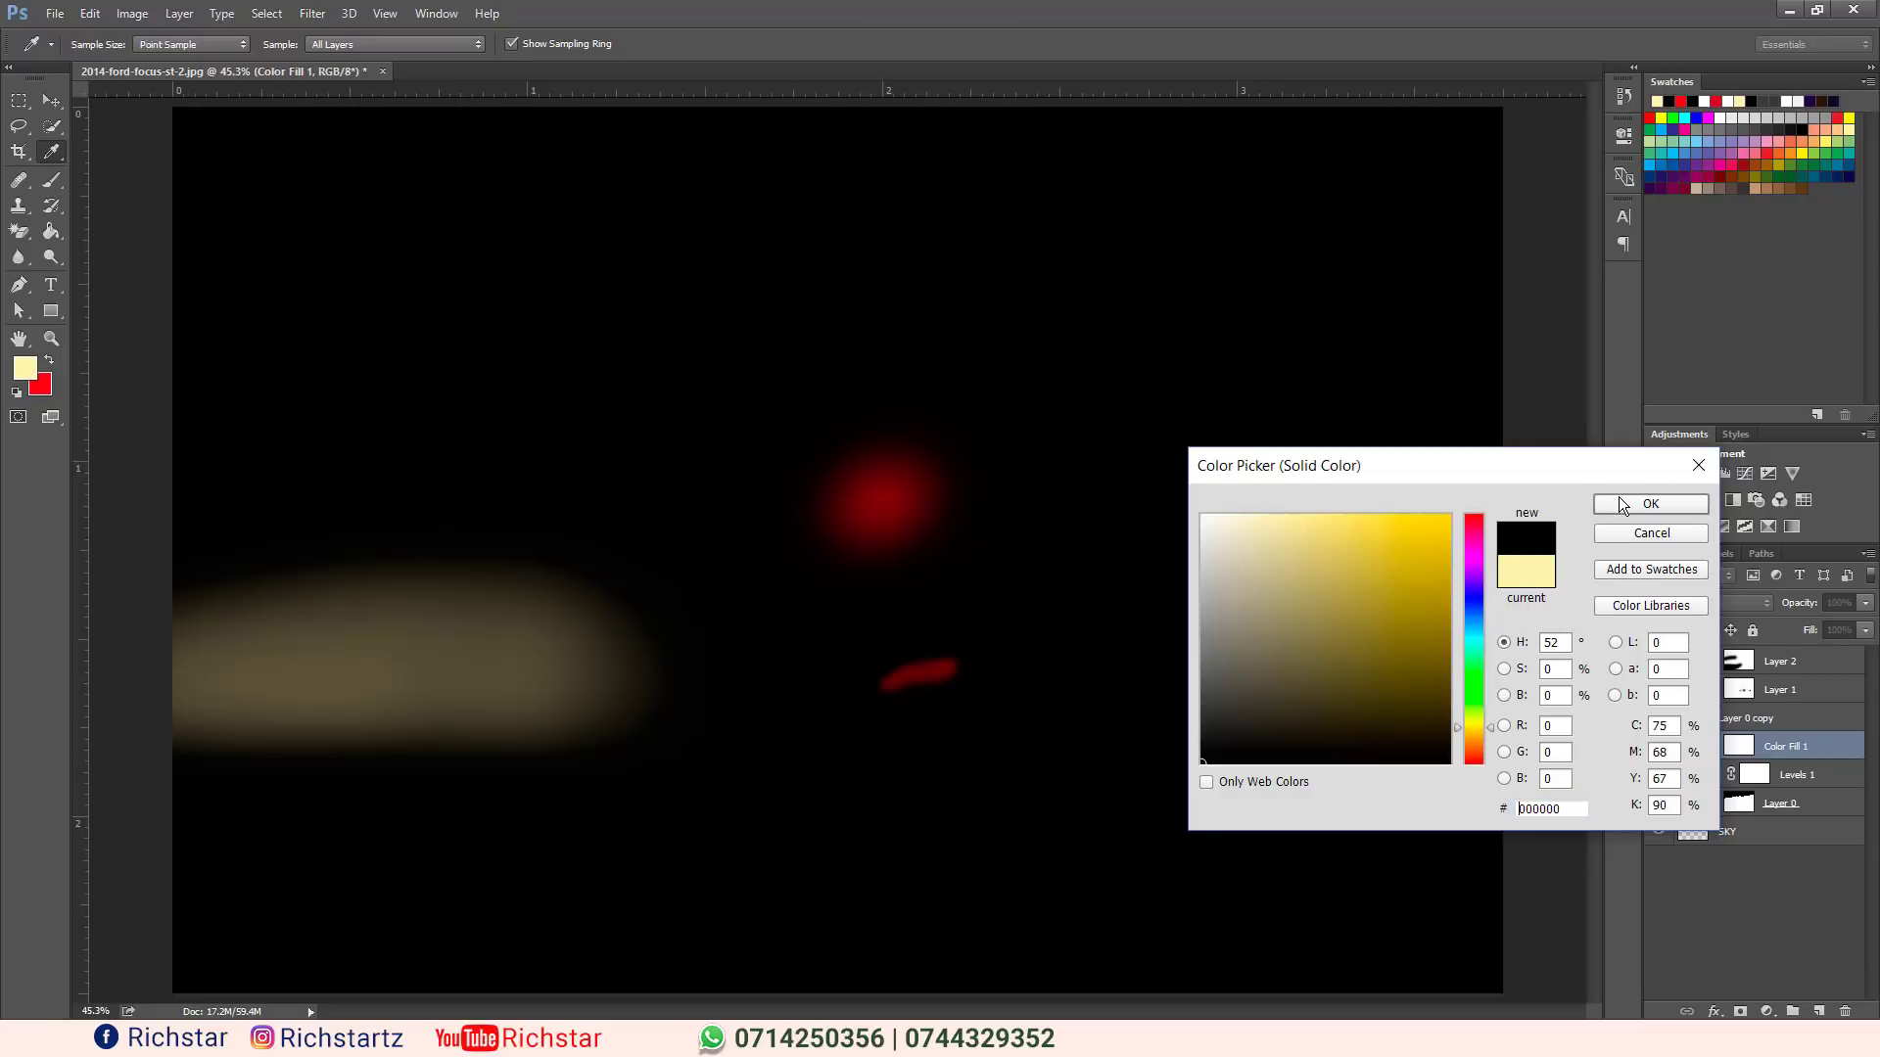
left_click(1621, 501)
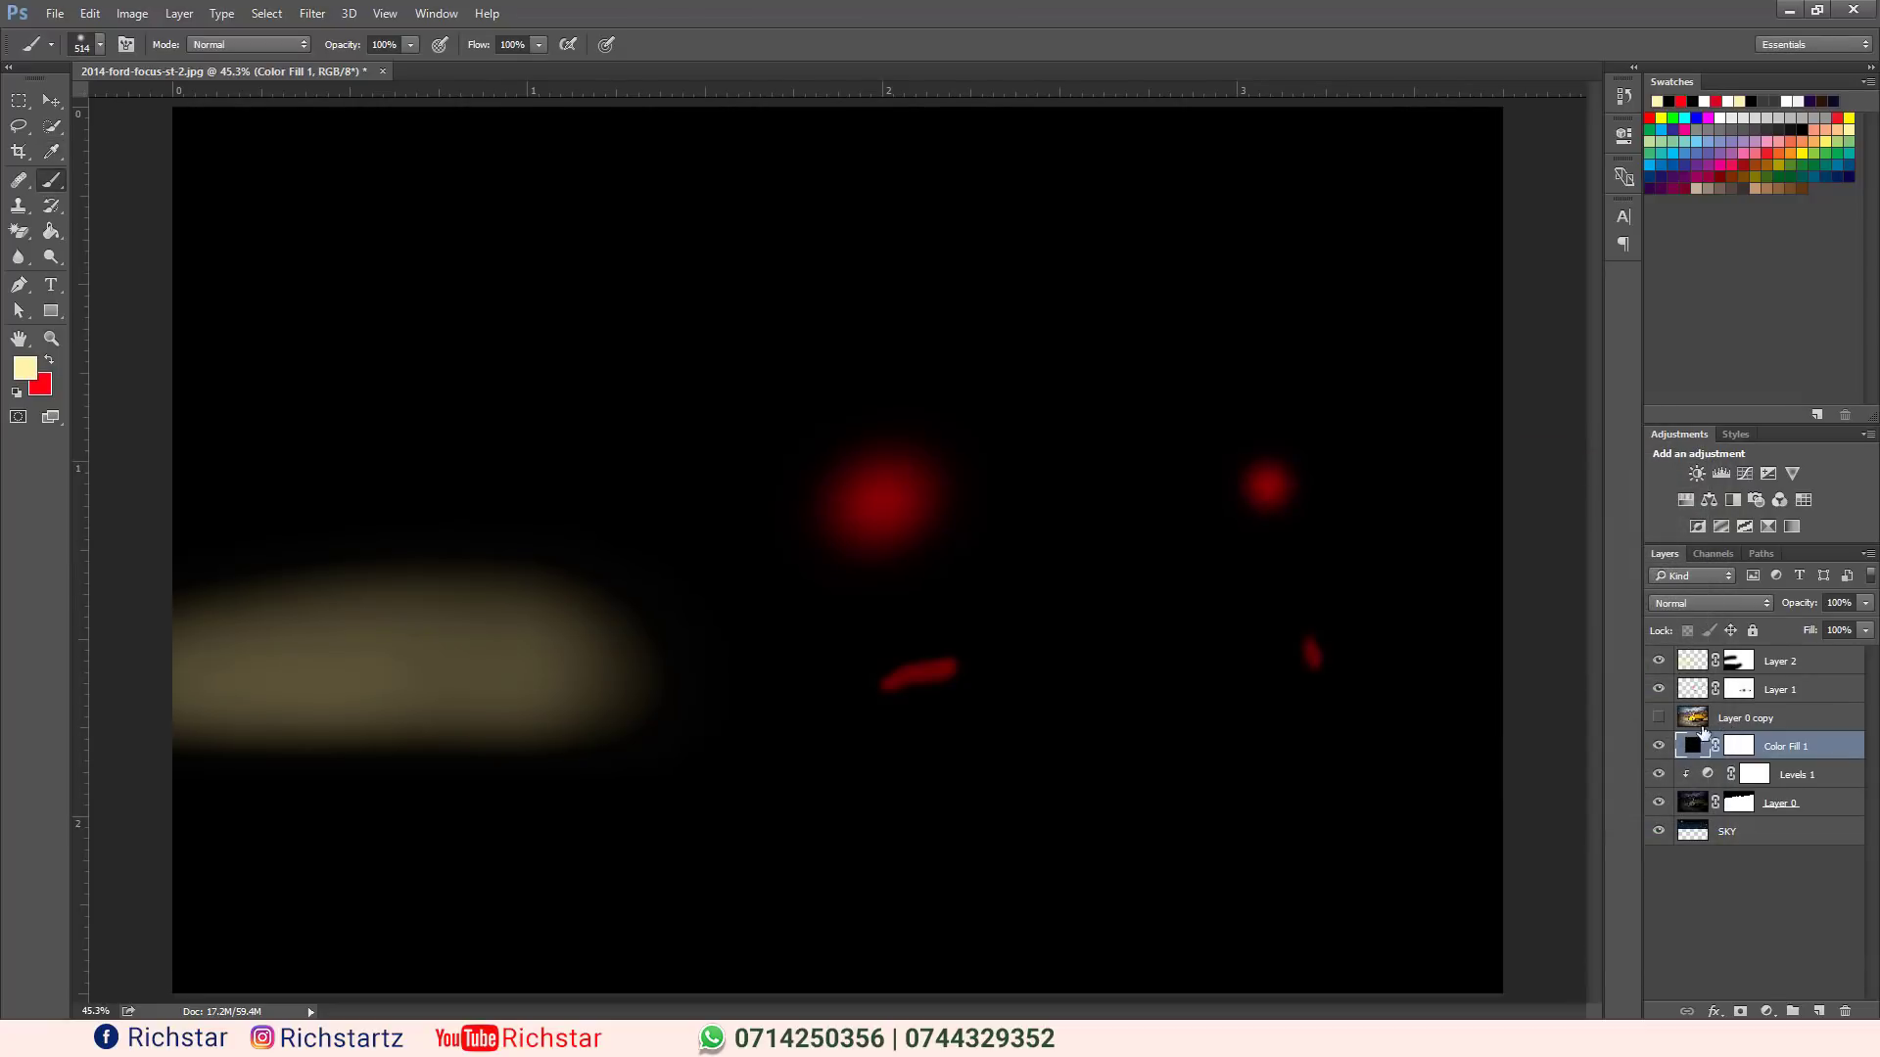
Set the colour fill layer's blend mode to Multiply and its colour to dark grey 181818.
left_click(1708, 603)
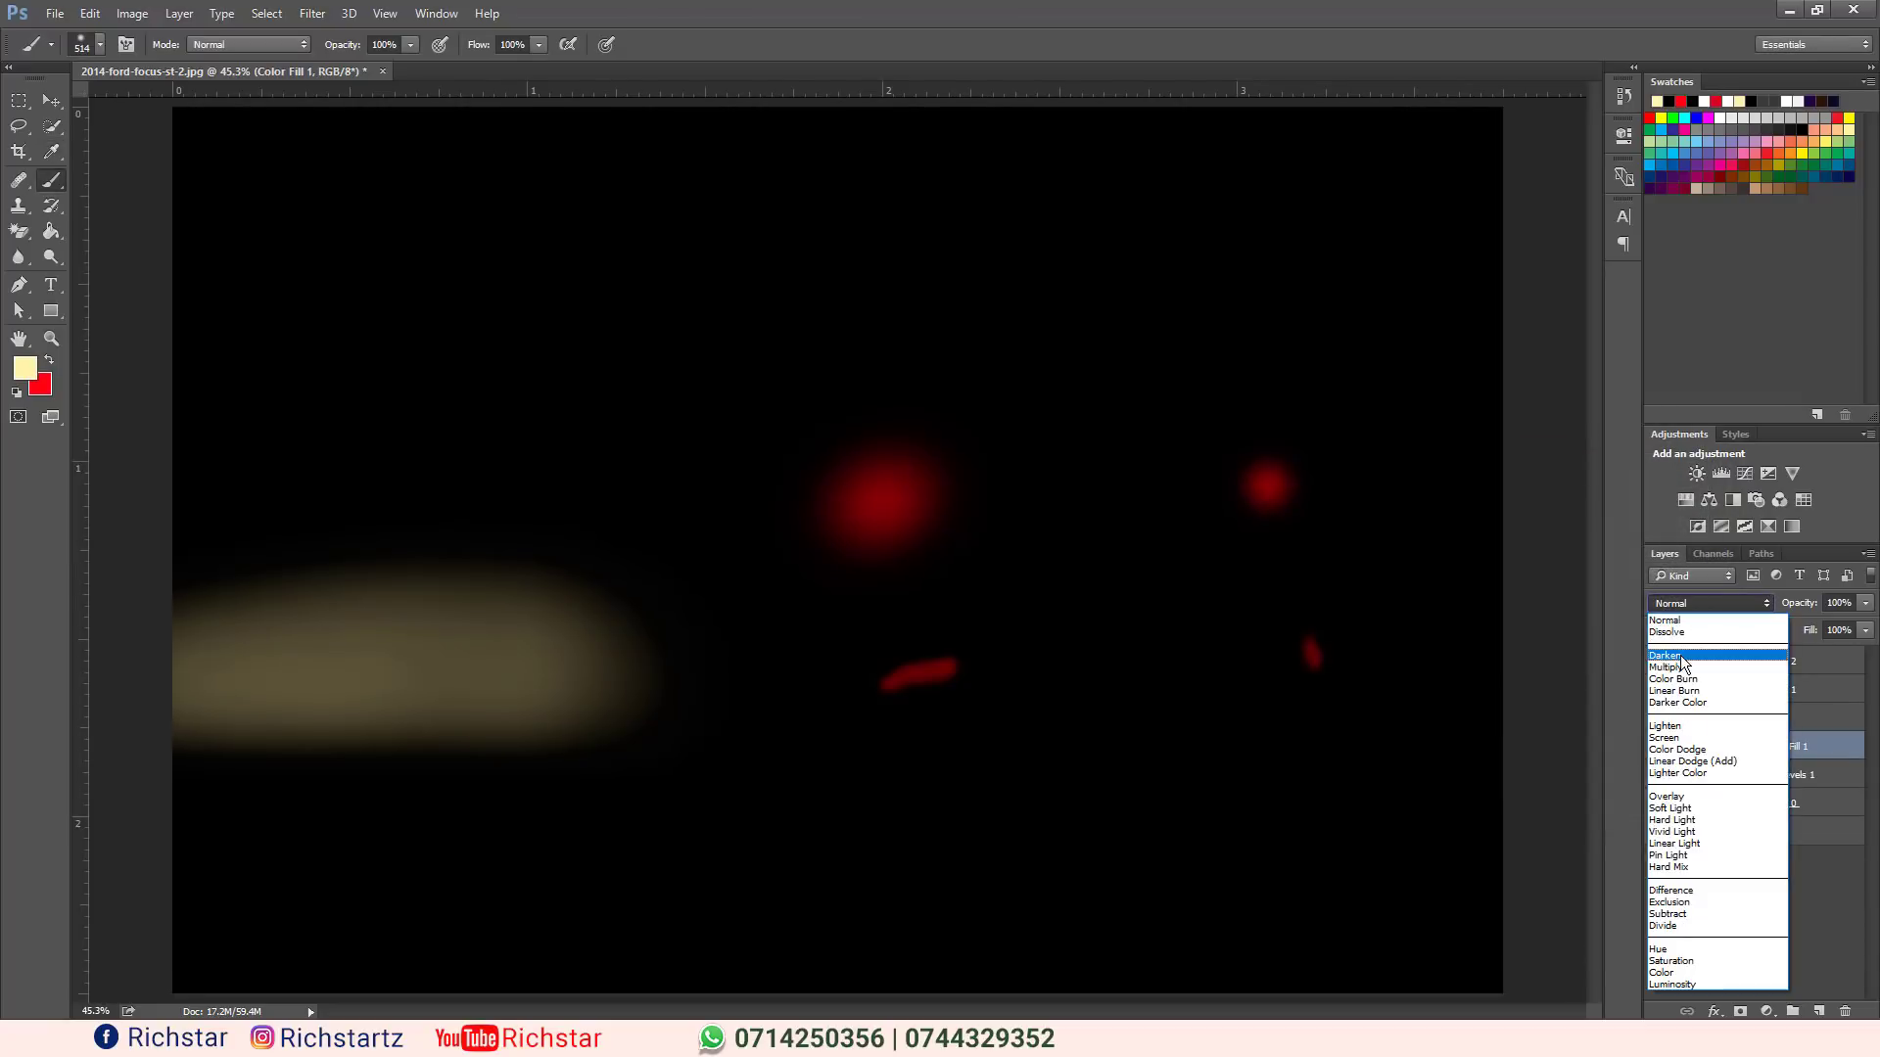
left_click(1680, 664)
double_click(1694, 748)
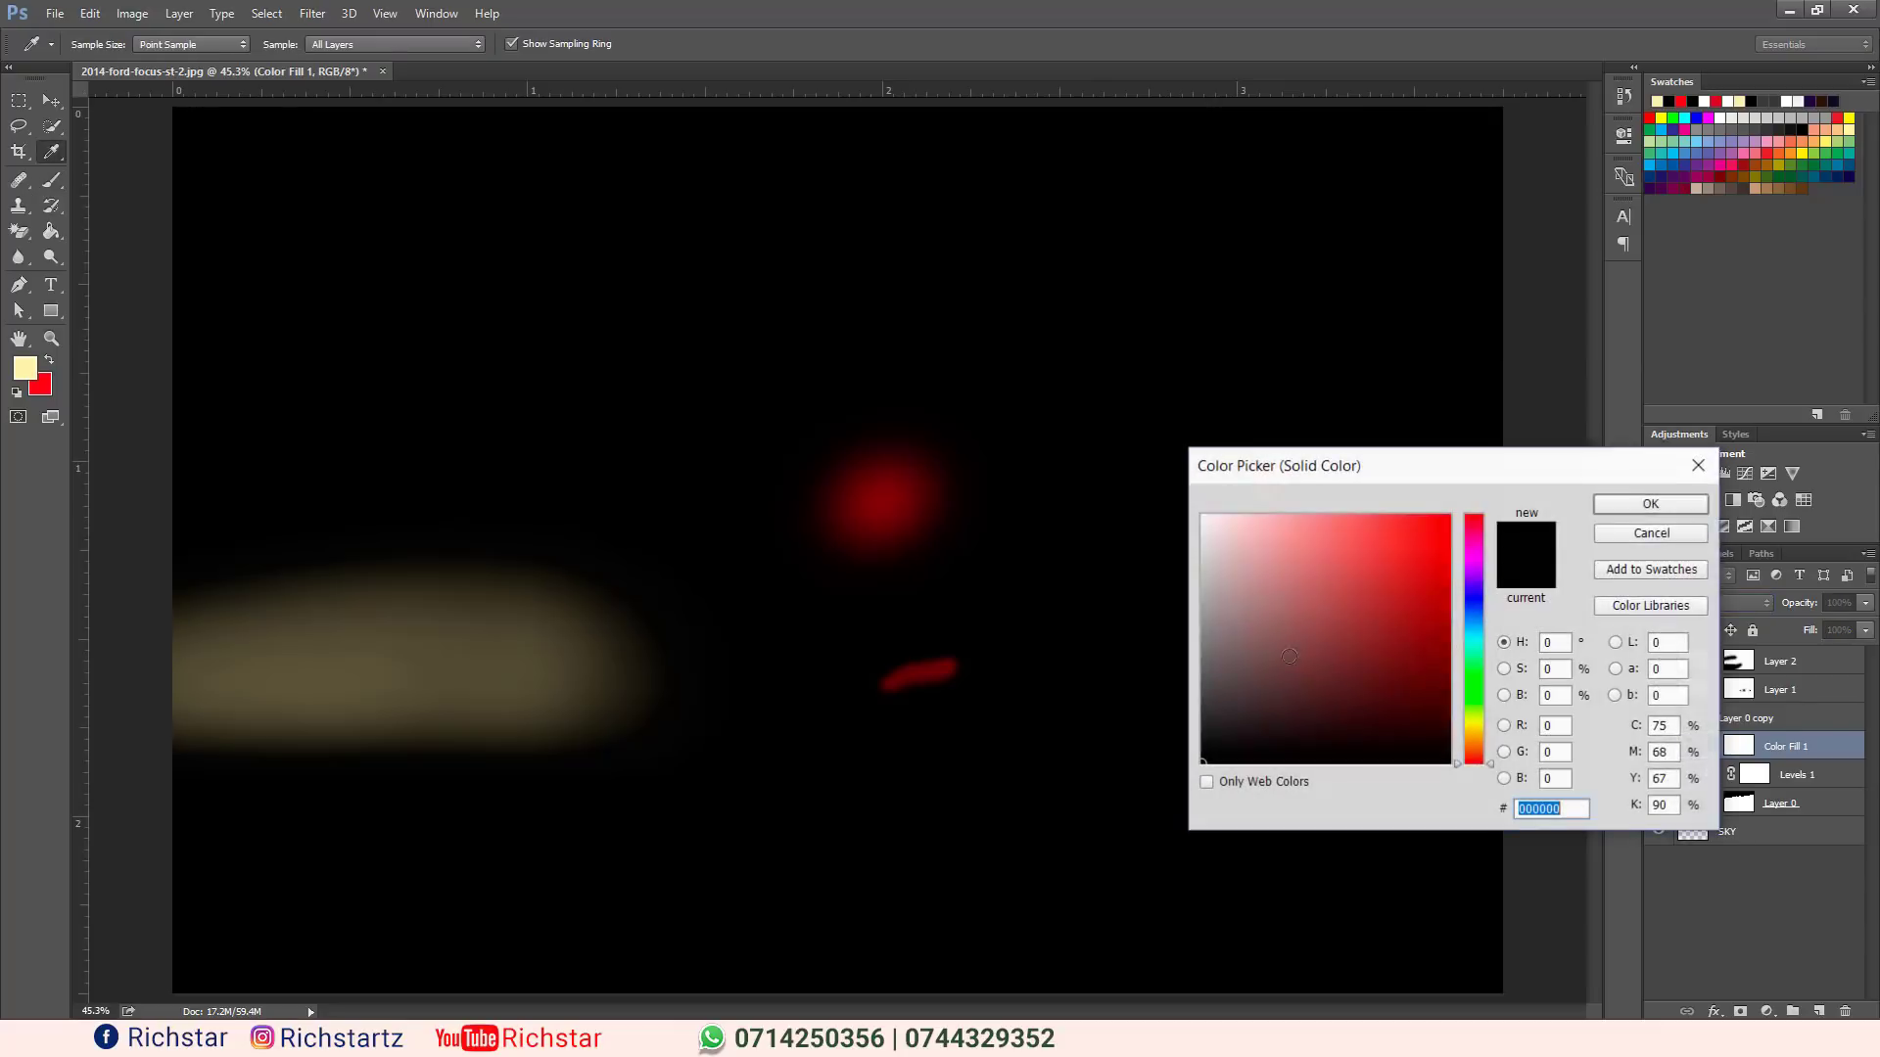
left_click_drag(1219, 750, 1204, 740)
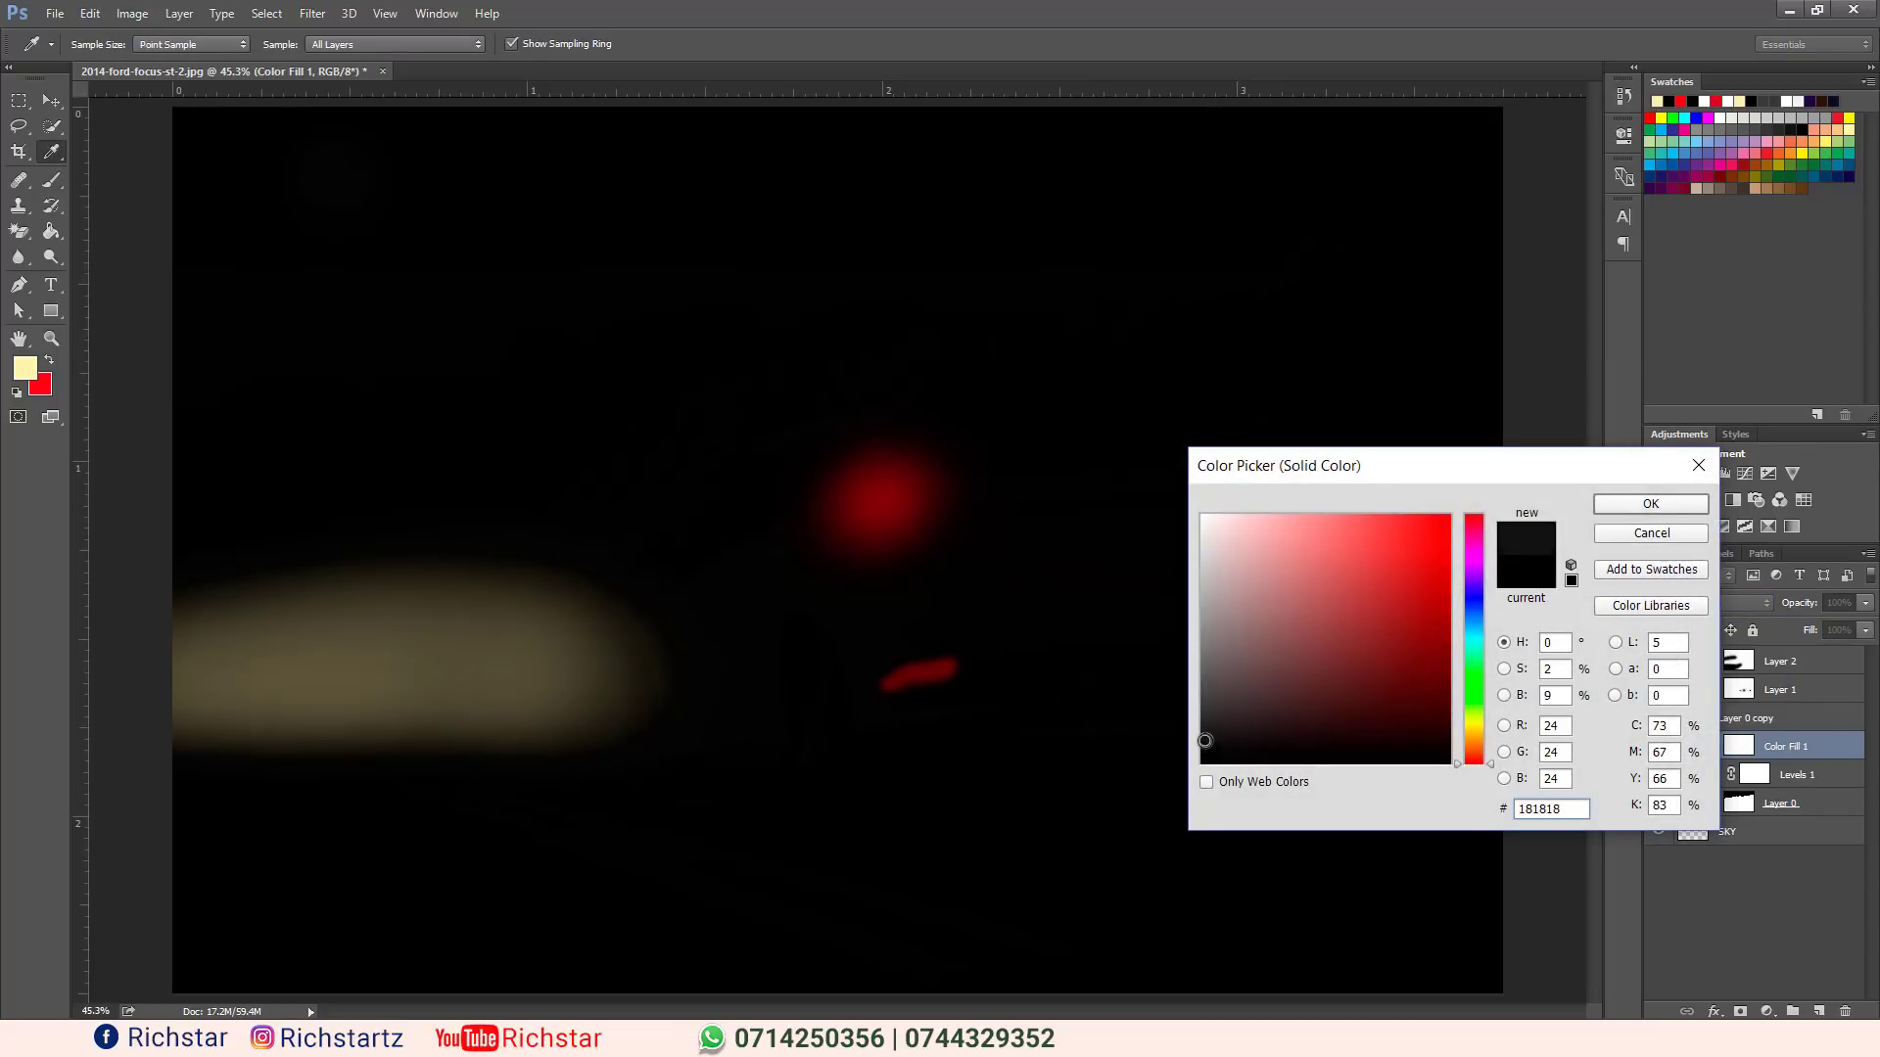
left_click(1645, 502)
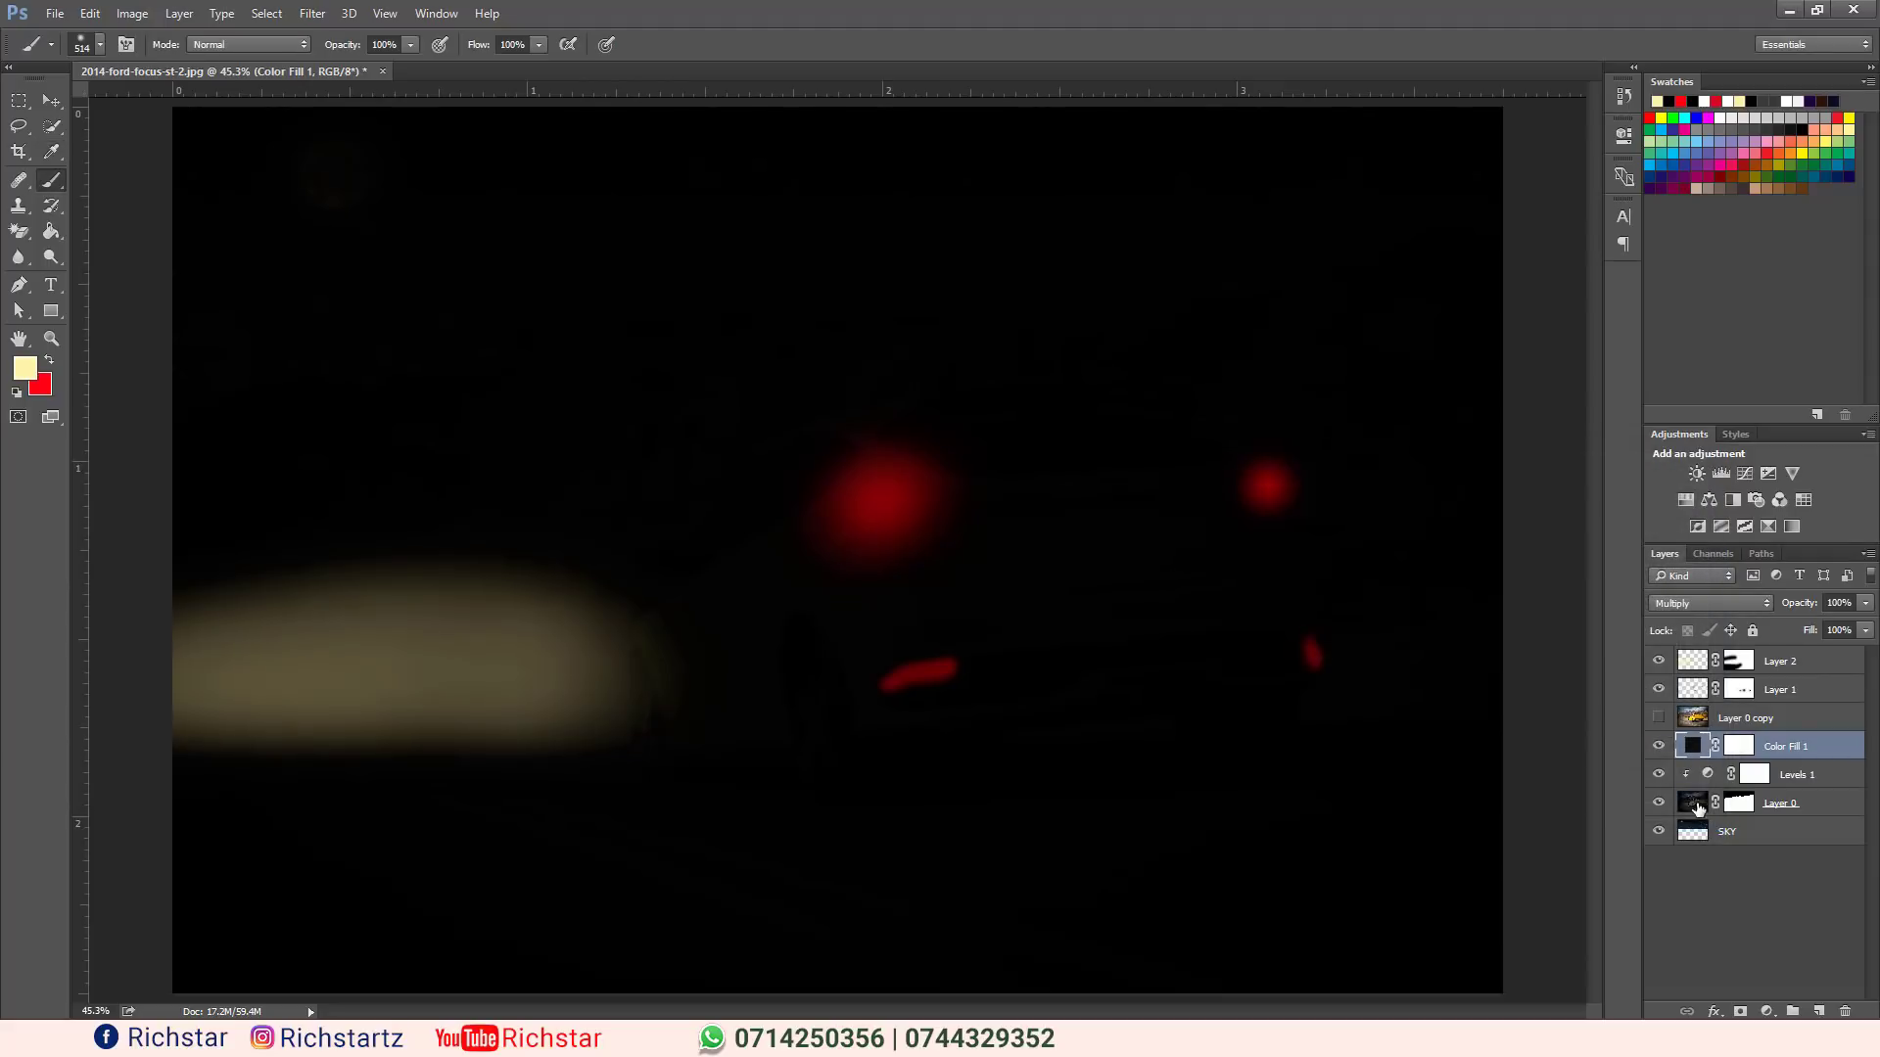
Paint black on the Color Fill 1 mask over the car with a soft 2558 px brush, and lower that layer's opacity to 22%.
left_click(1740, 747)
key("d")
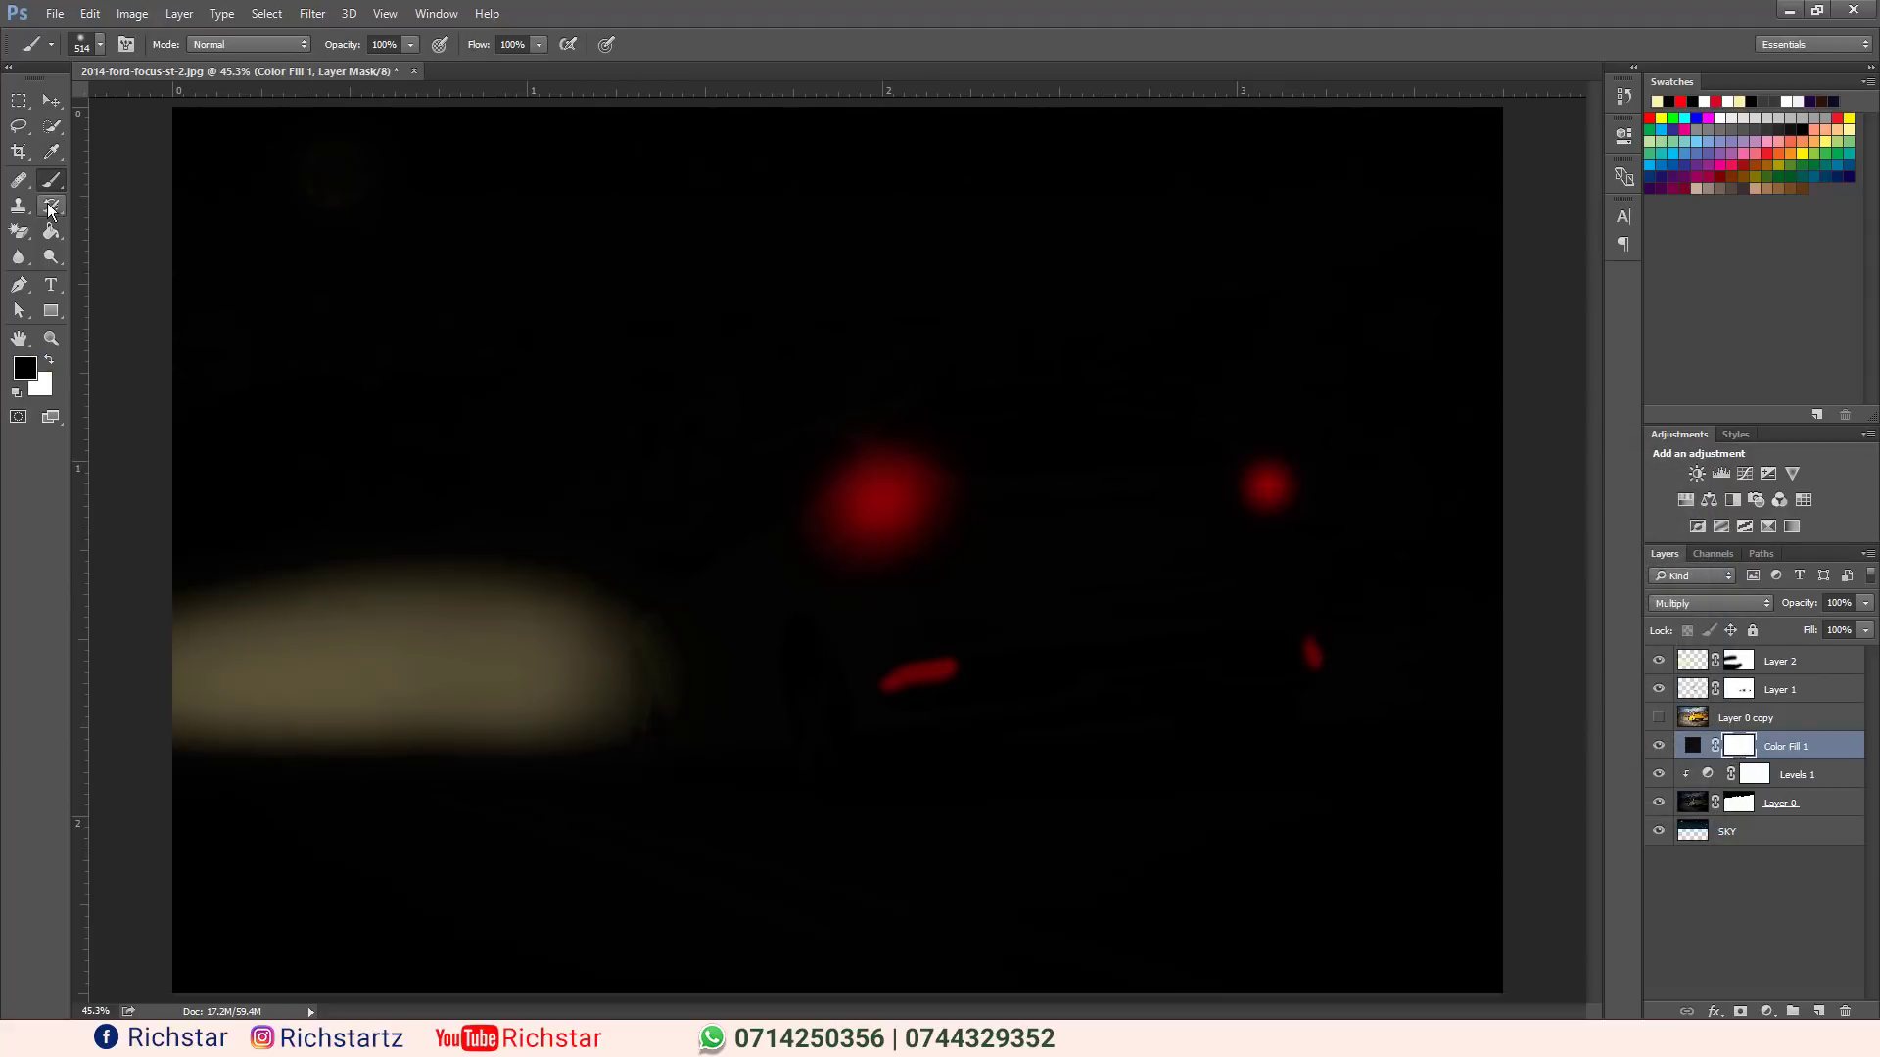
left_click(101, 45)
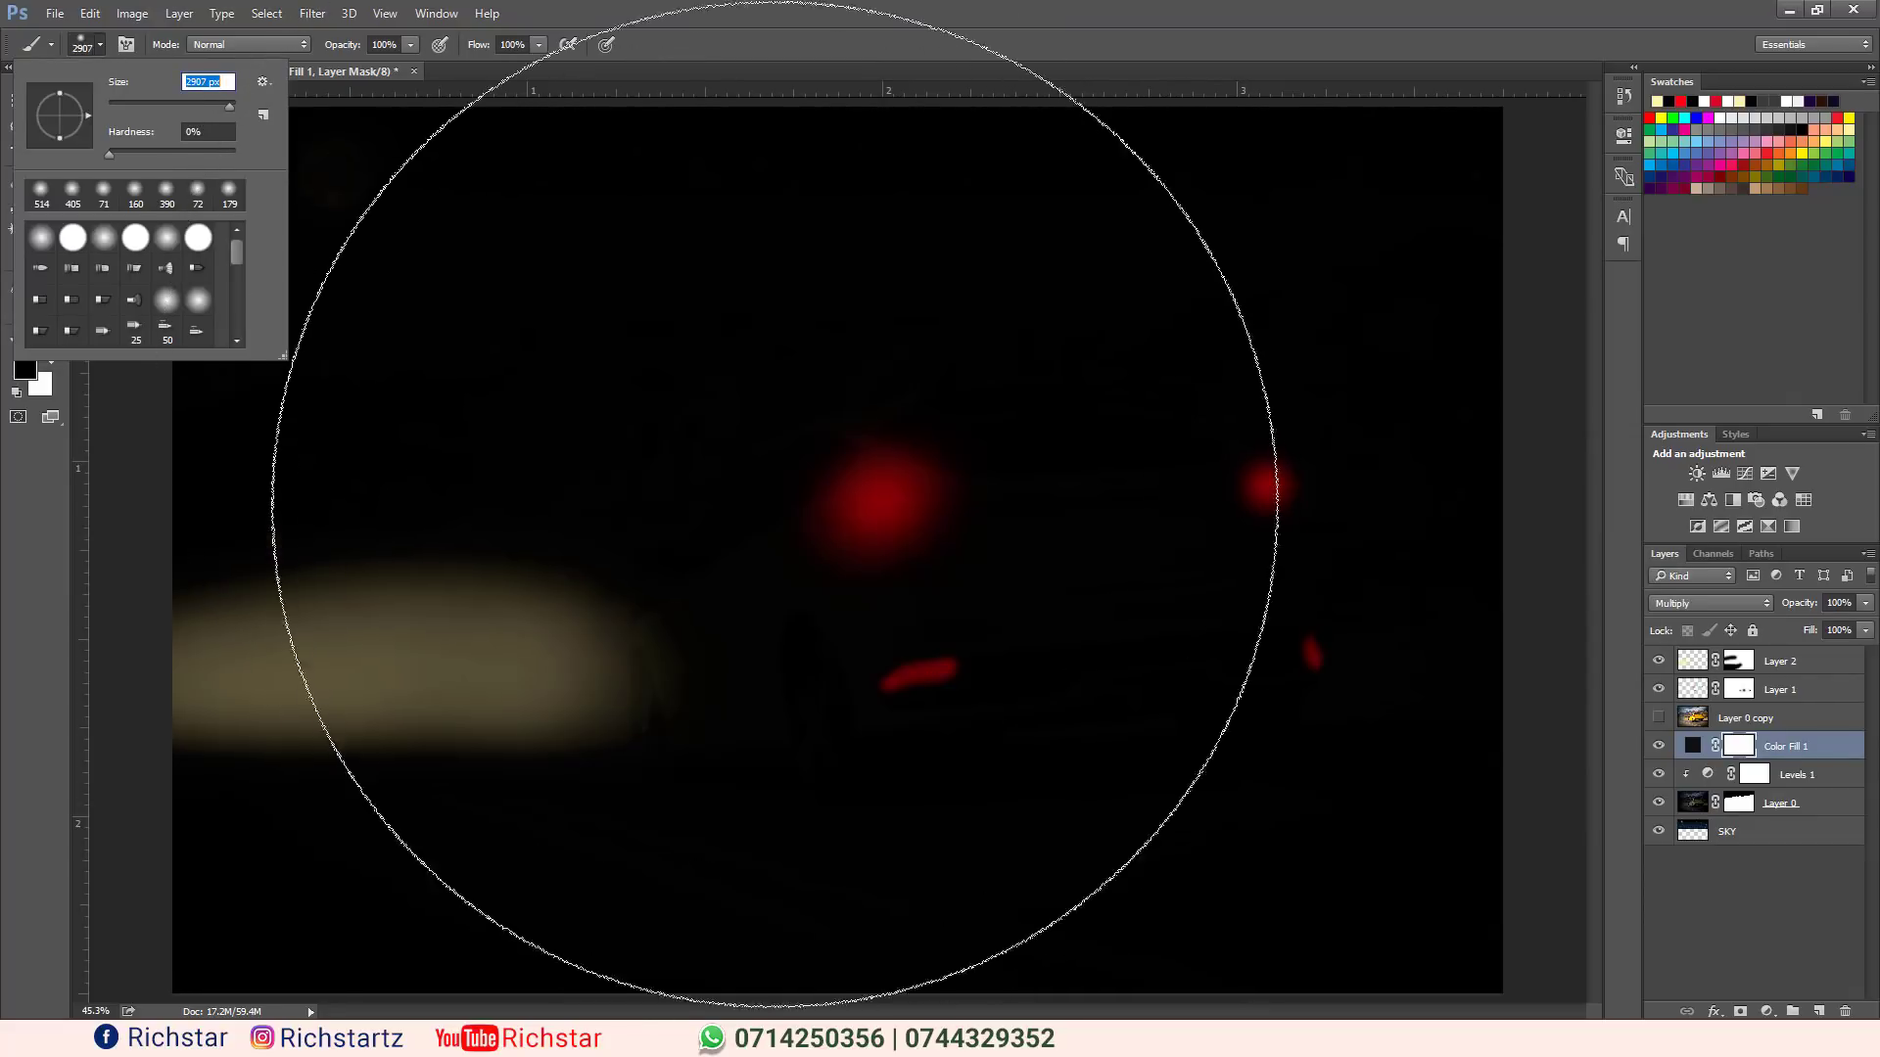
left_click_drag(226, 108, 233, 105)
left_click(210, 103)
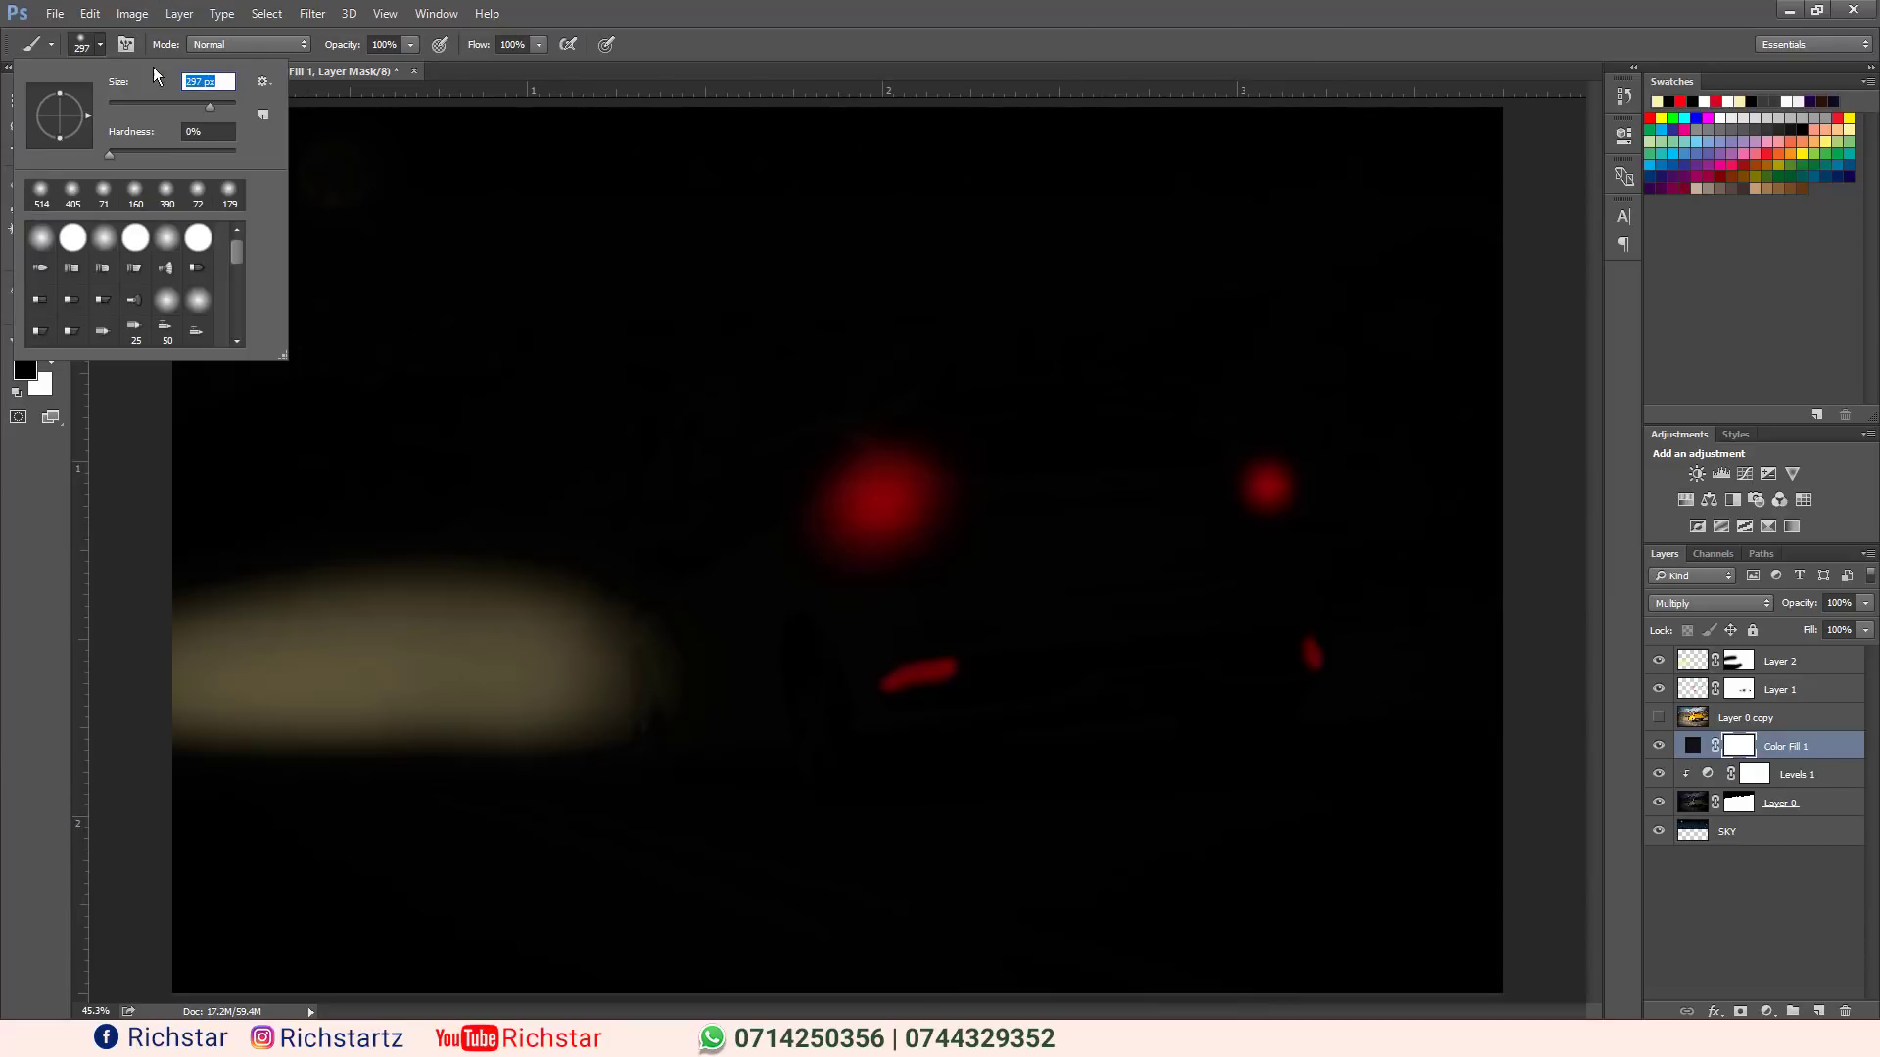
left_click_drag(225, 107, 229, 106)
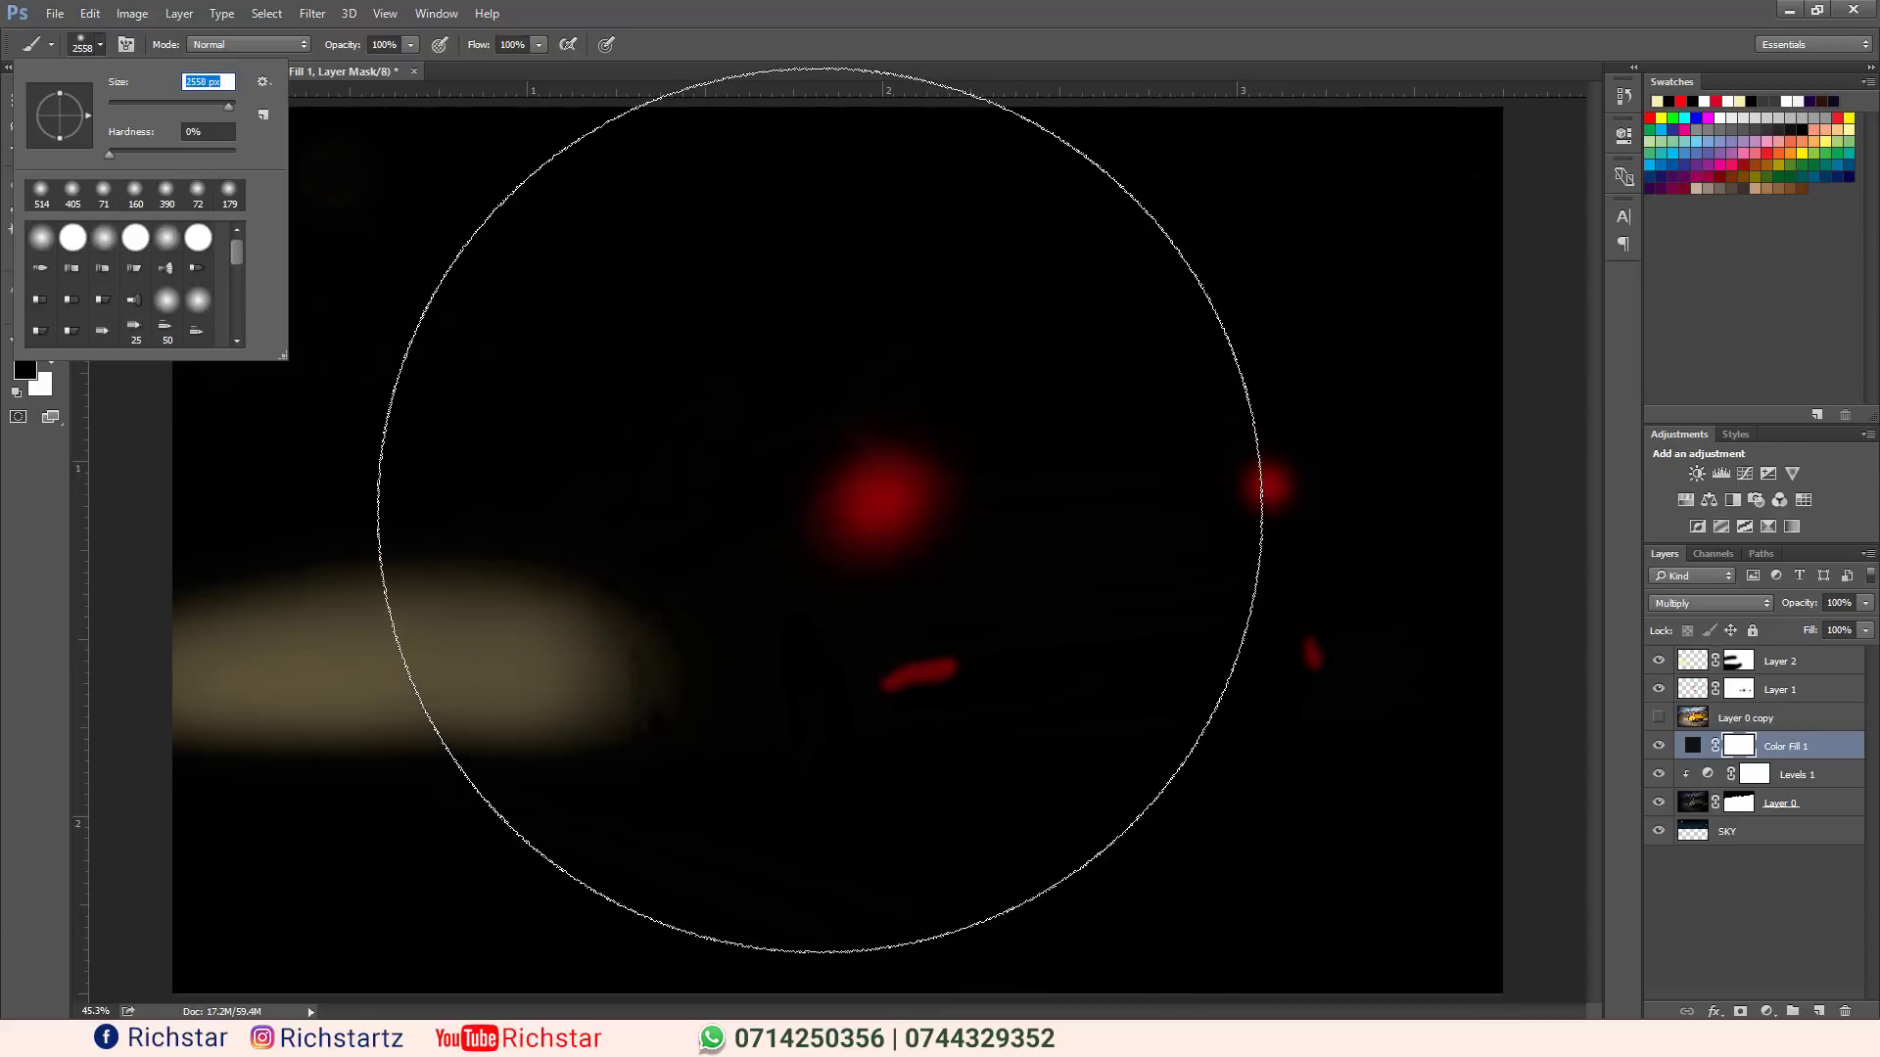
key("Return")
left_click(819, 509)
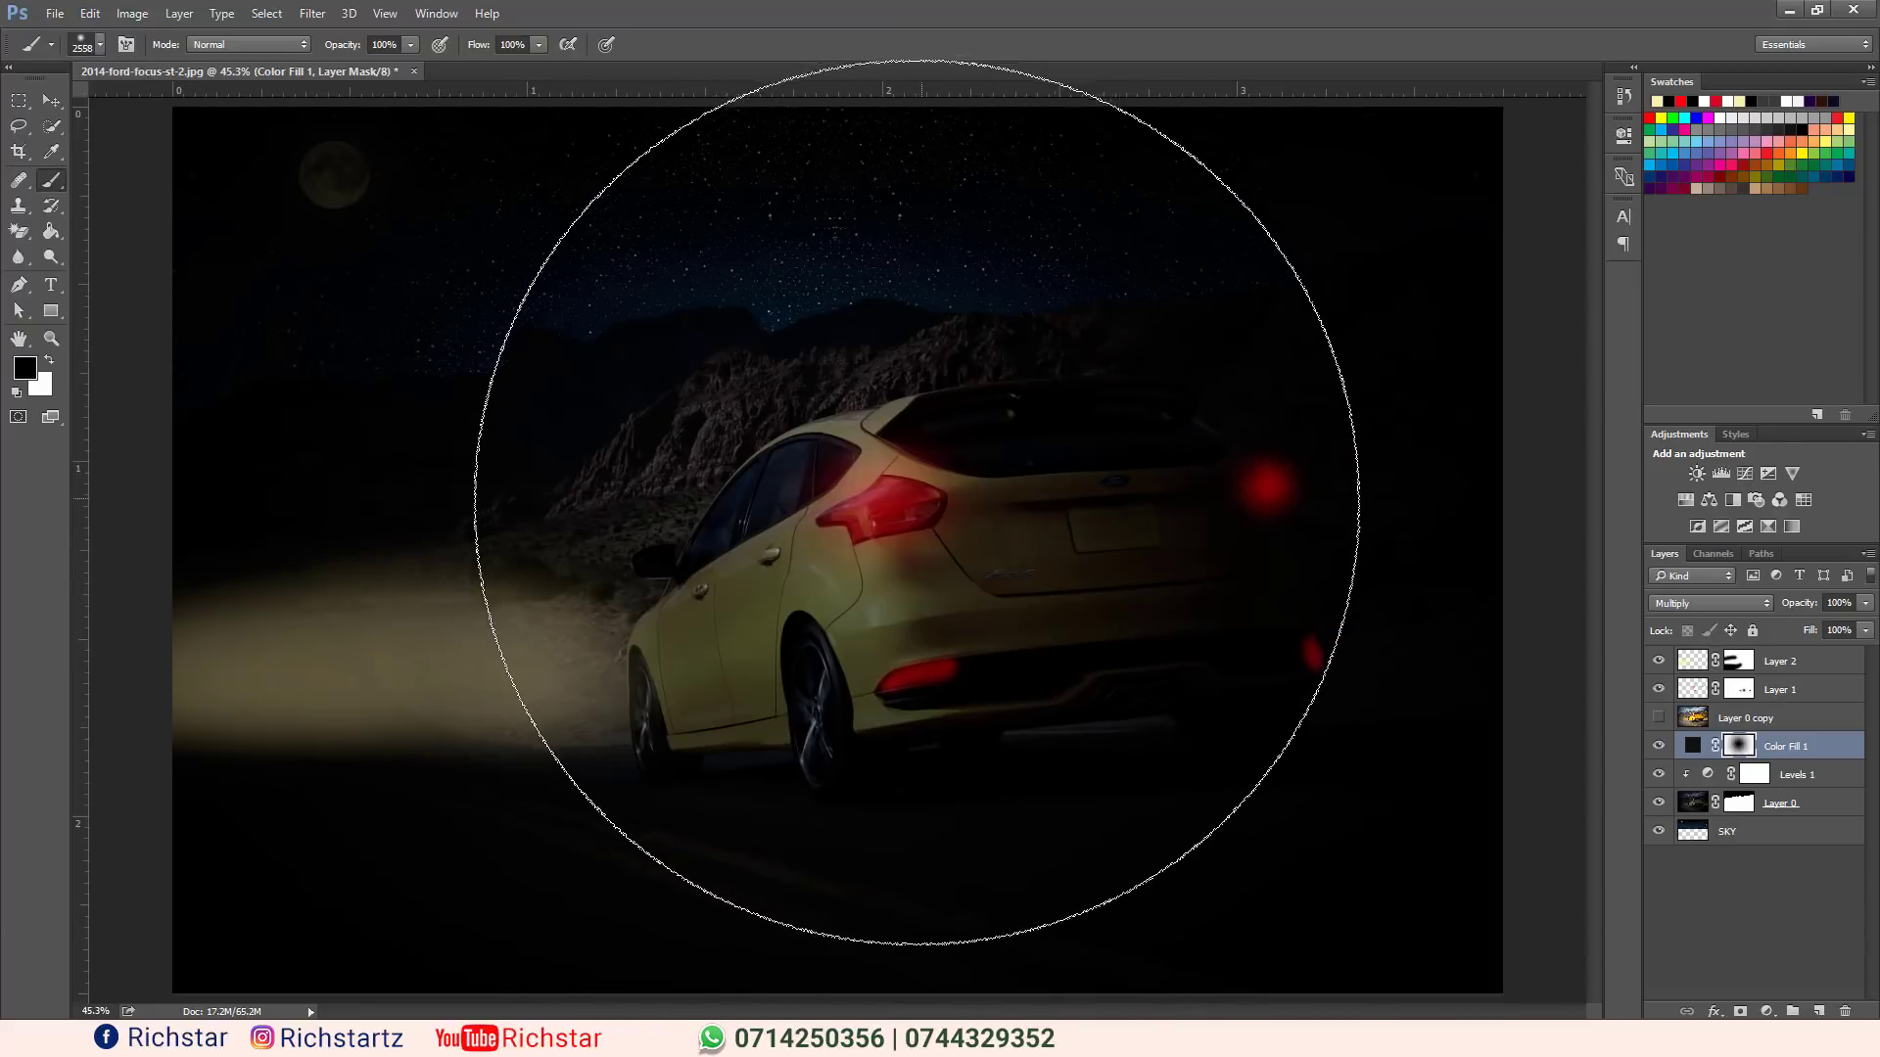
left_click(823, 511)
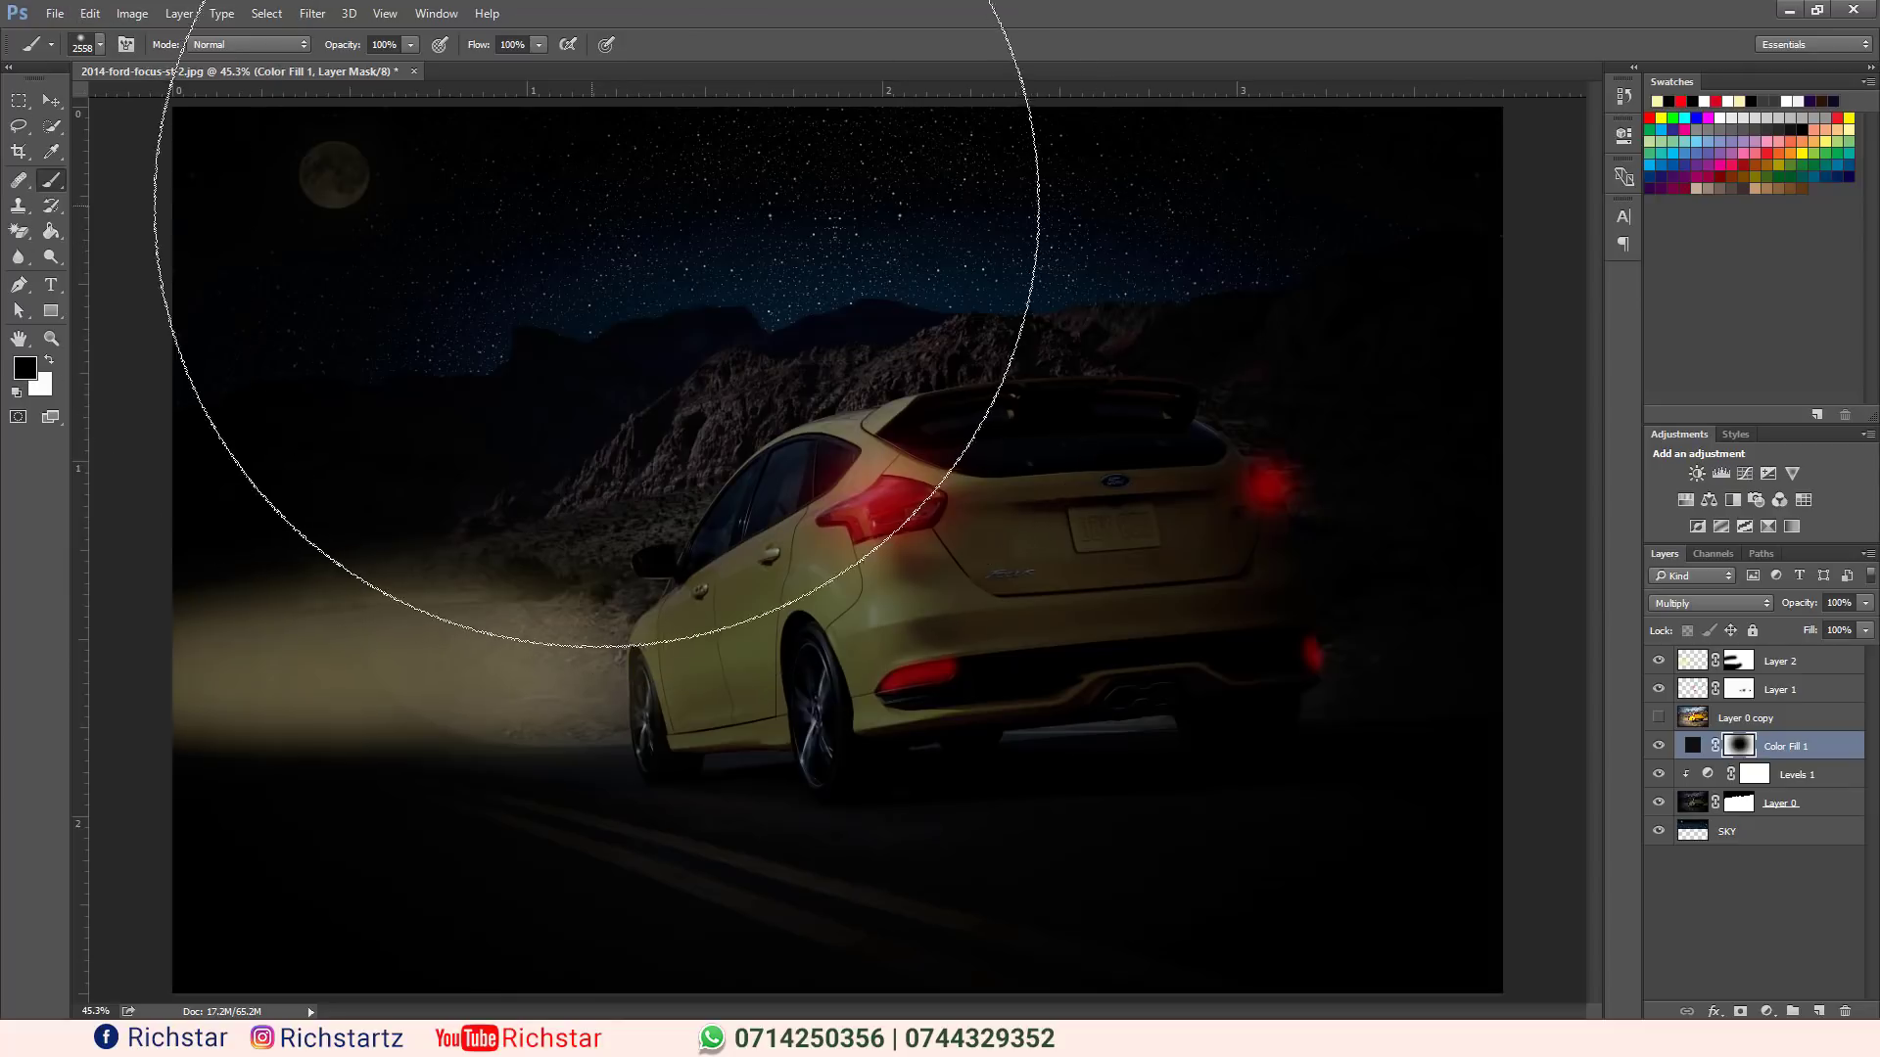
left_click(1867, 604)
left_click_drag(1804, 625, 1787, 632)
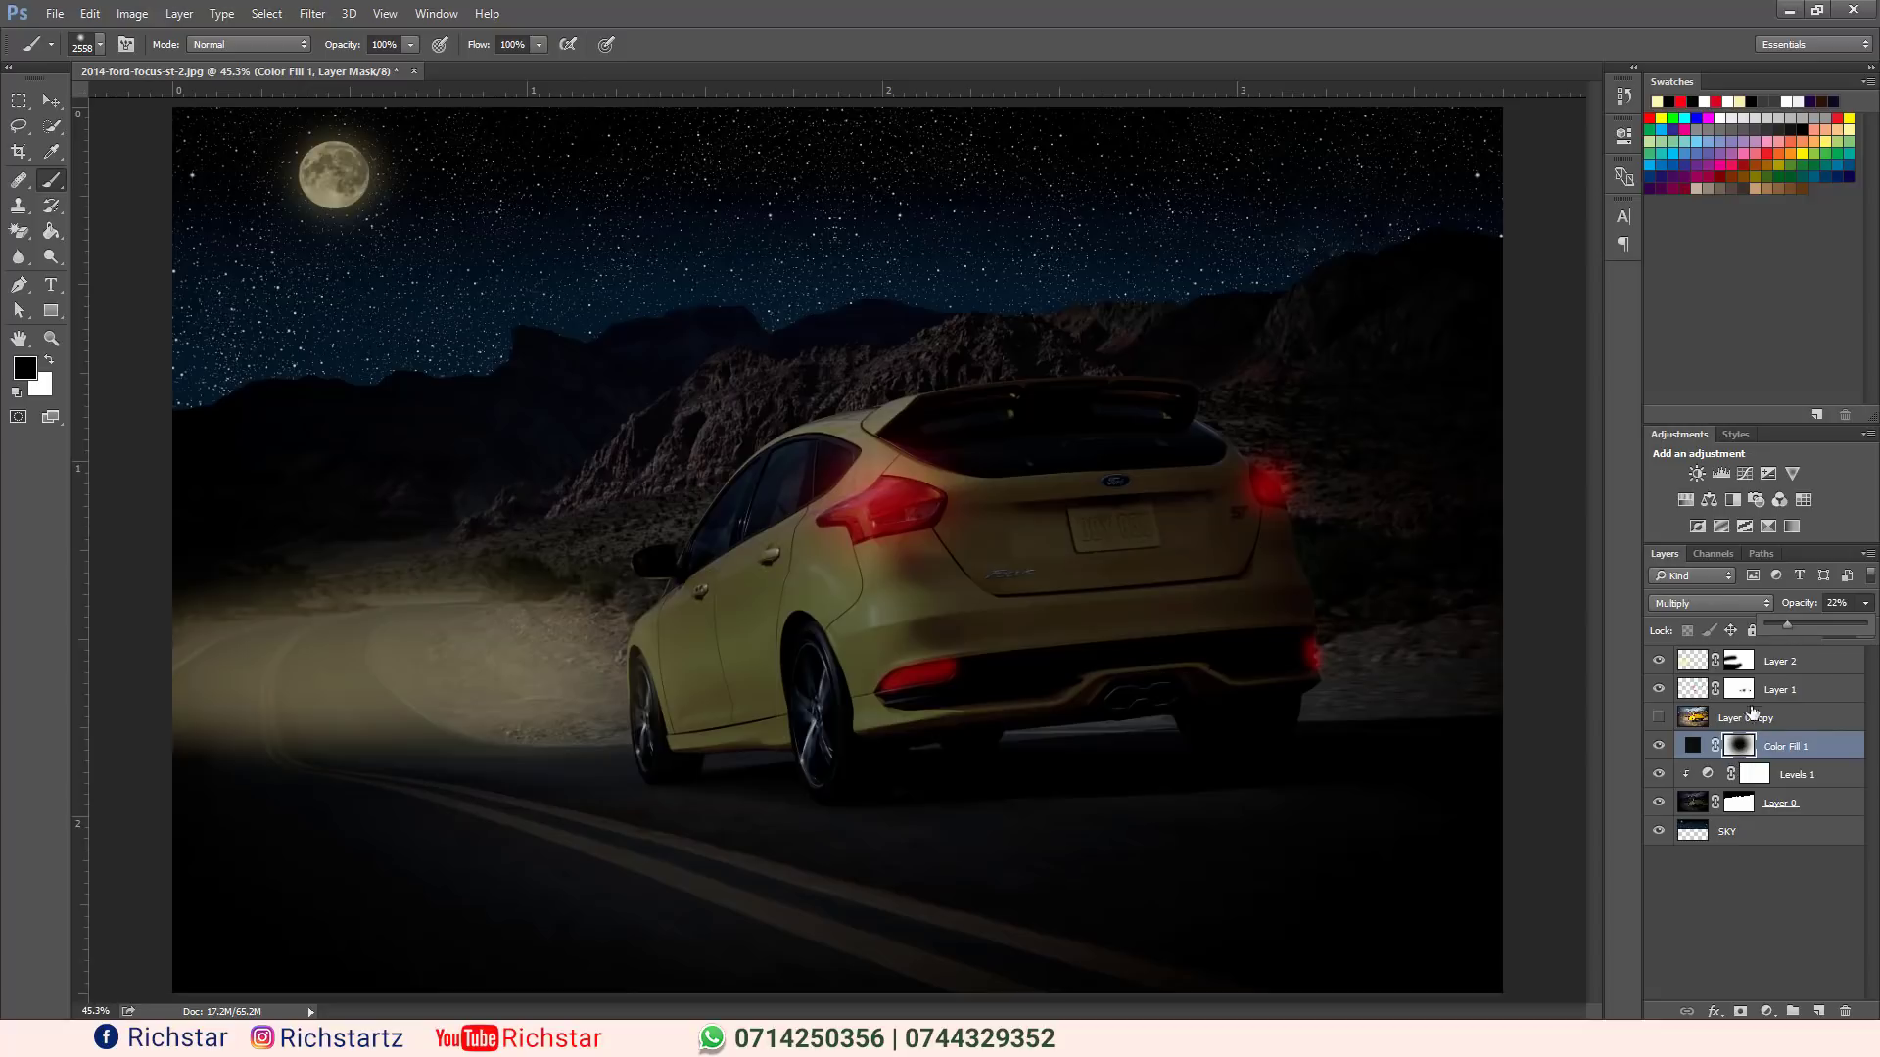
Paint white on the Layer 2 mask with a soft 343 px brush to restore the headlight glow across the road.
left_click(1762, 661)
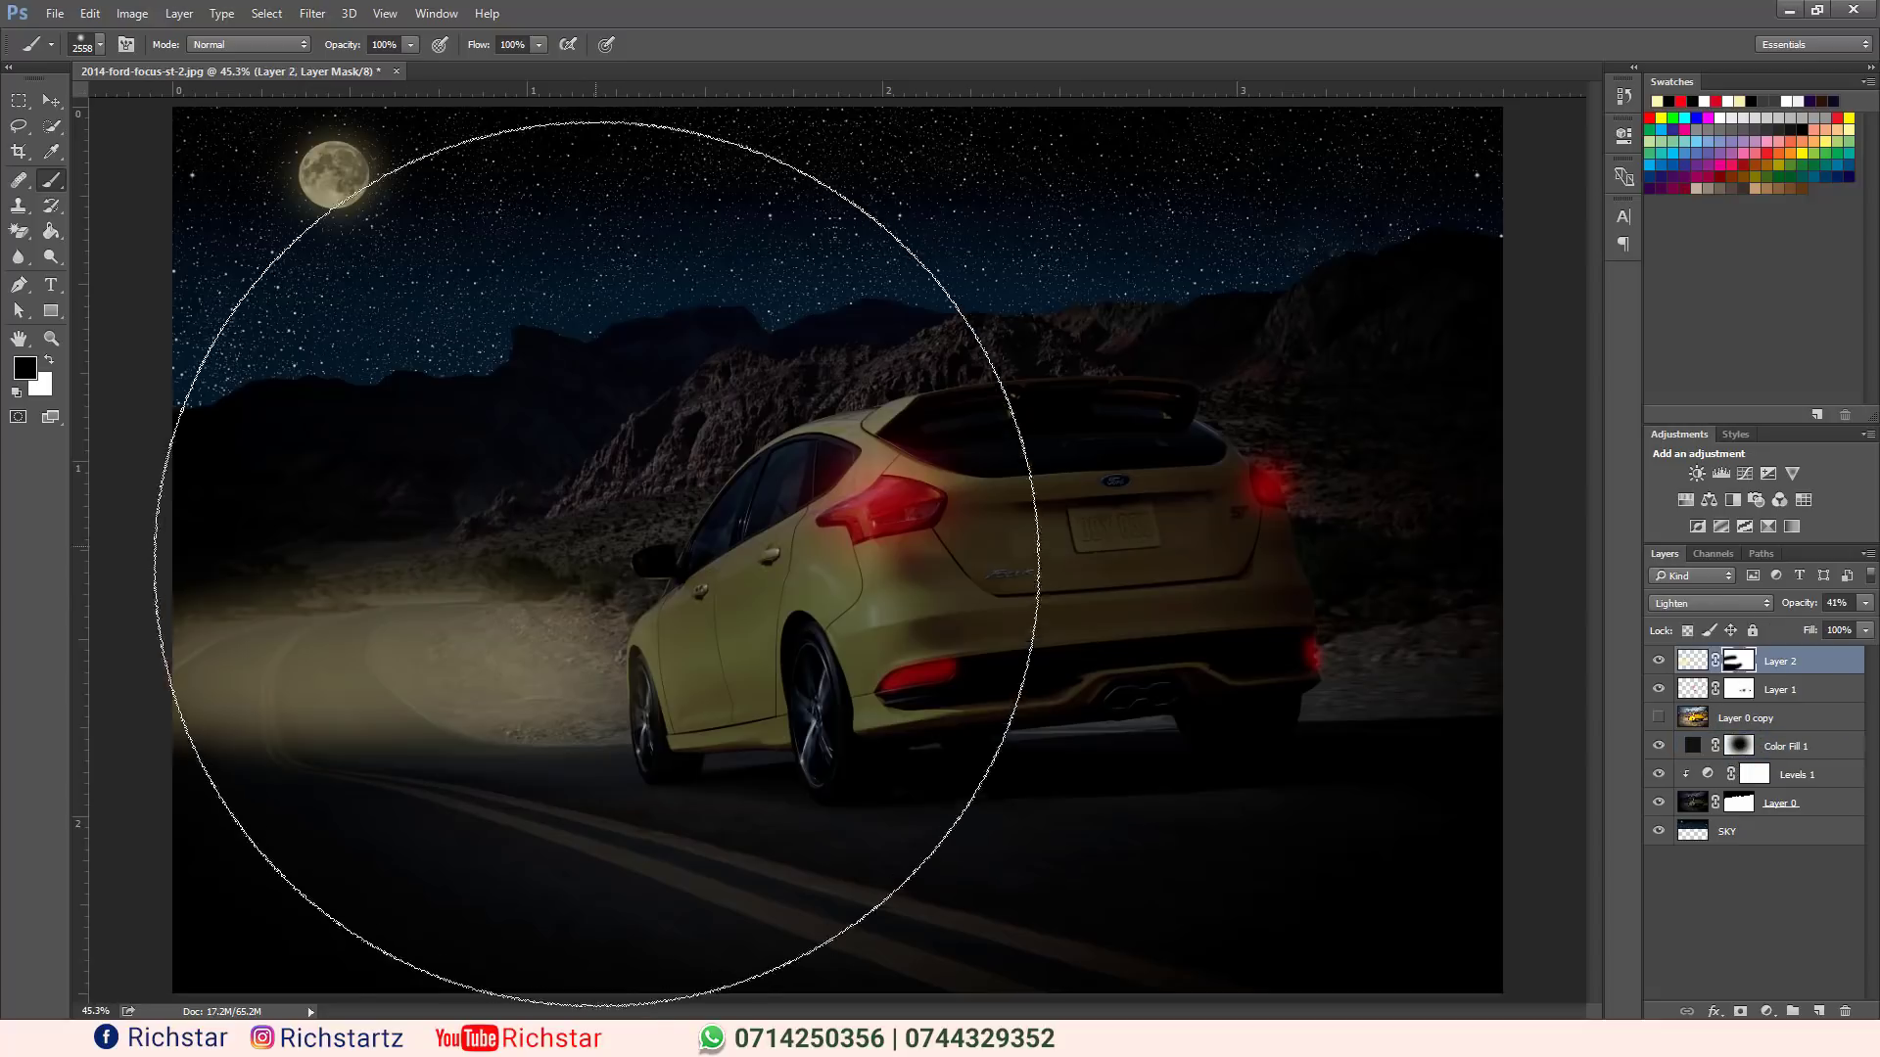
left_click(99, 44)
left_click_drag(155, 109, 213, 108)
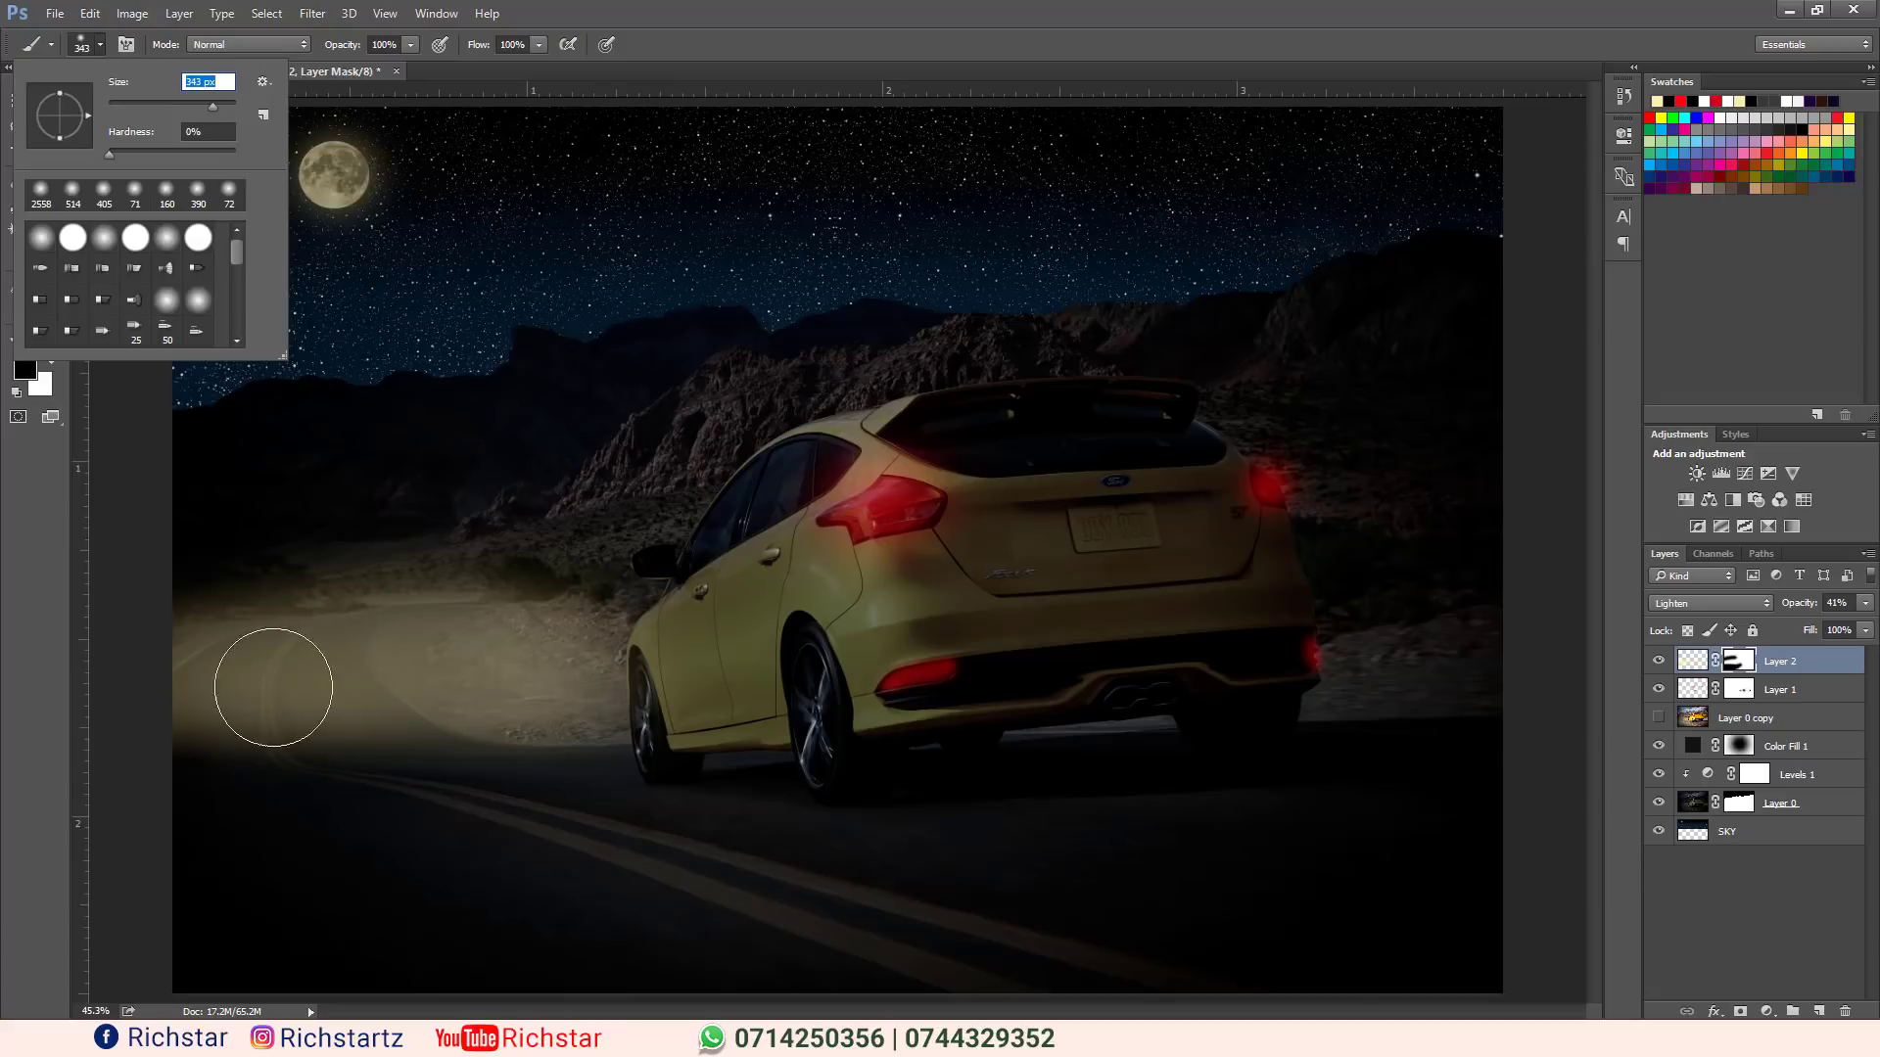
left_click(58, 368)
left_click(53, 362)
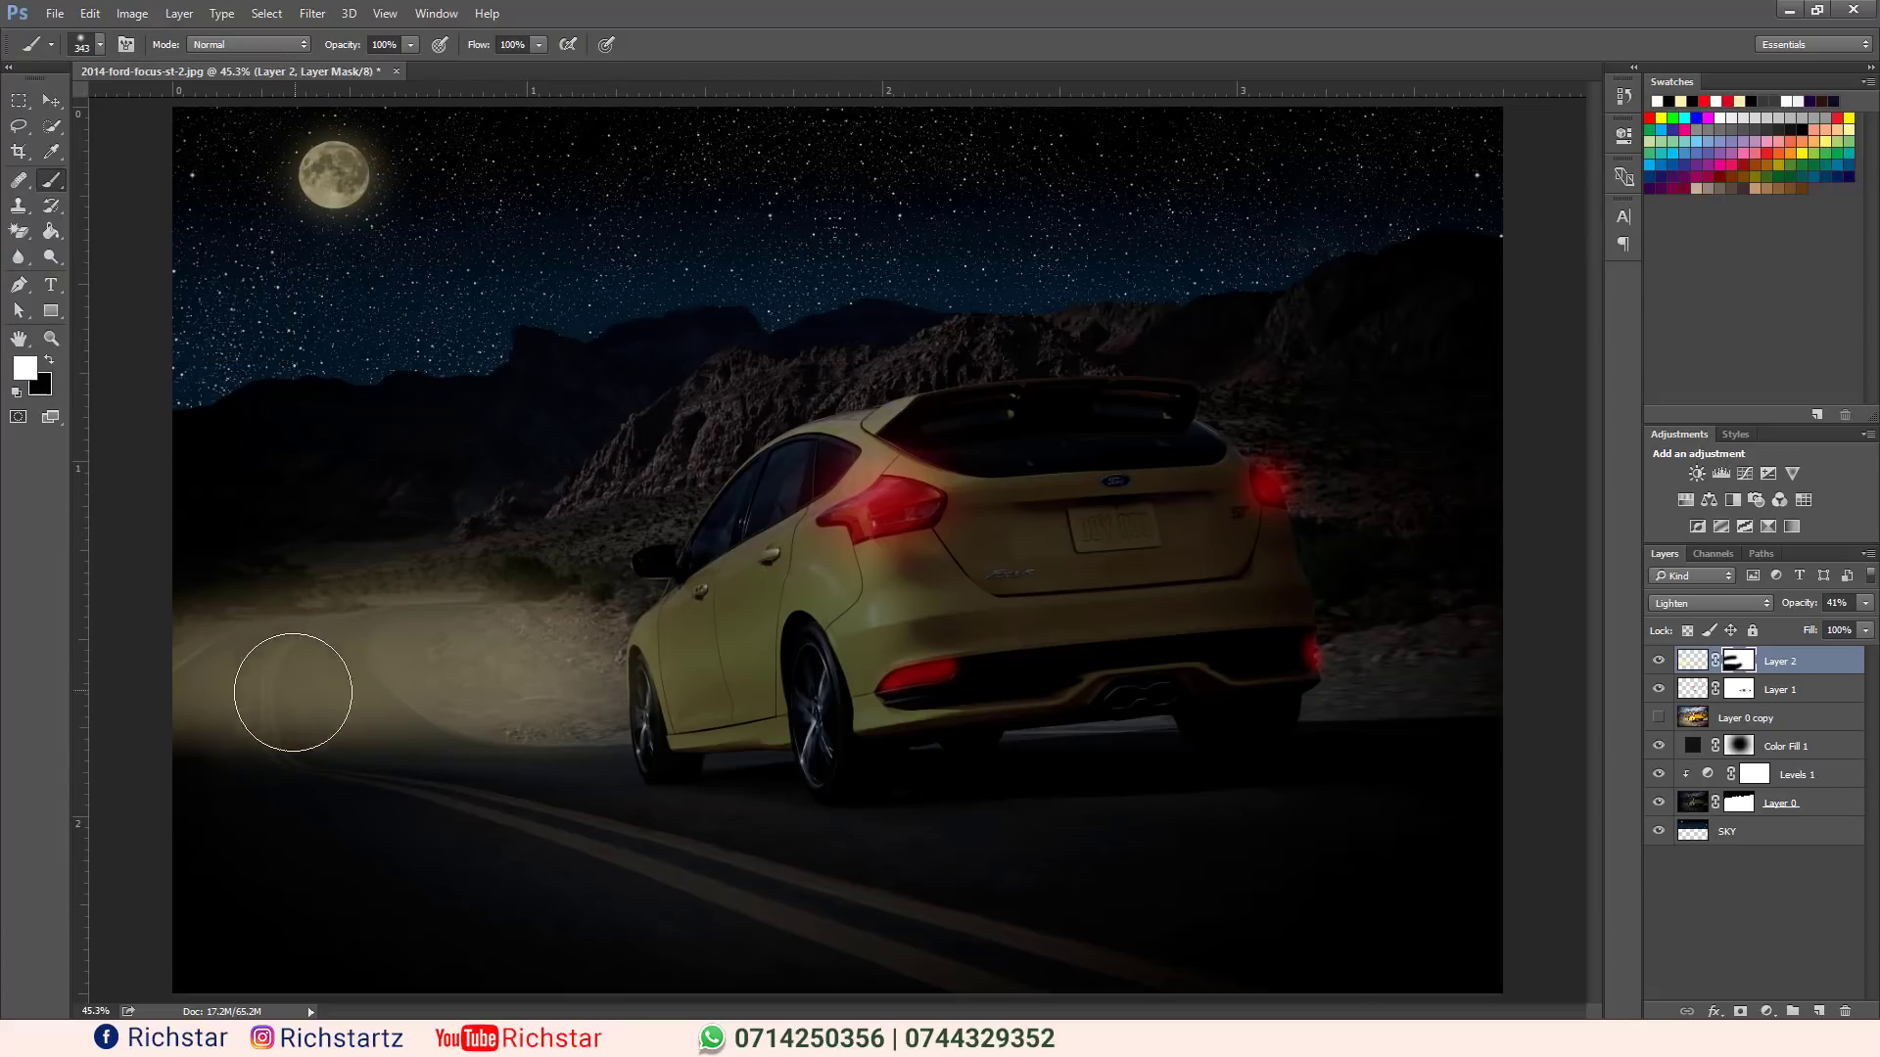
mouse_move(267, 702)
left_mouse_down()
mouse_move(349, 694)
mouse_move(266, 623)
mouse_move(223, 638)
mouse_move(218, 707)
mouse_move(393, 684)
mouse_move(460, 652)
left_mouse_up()
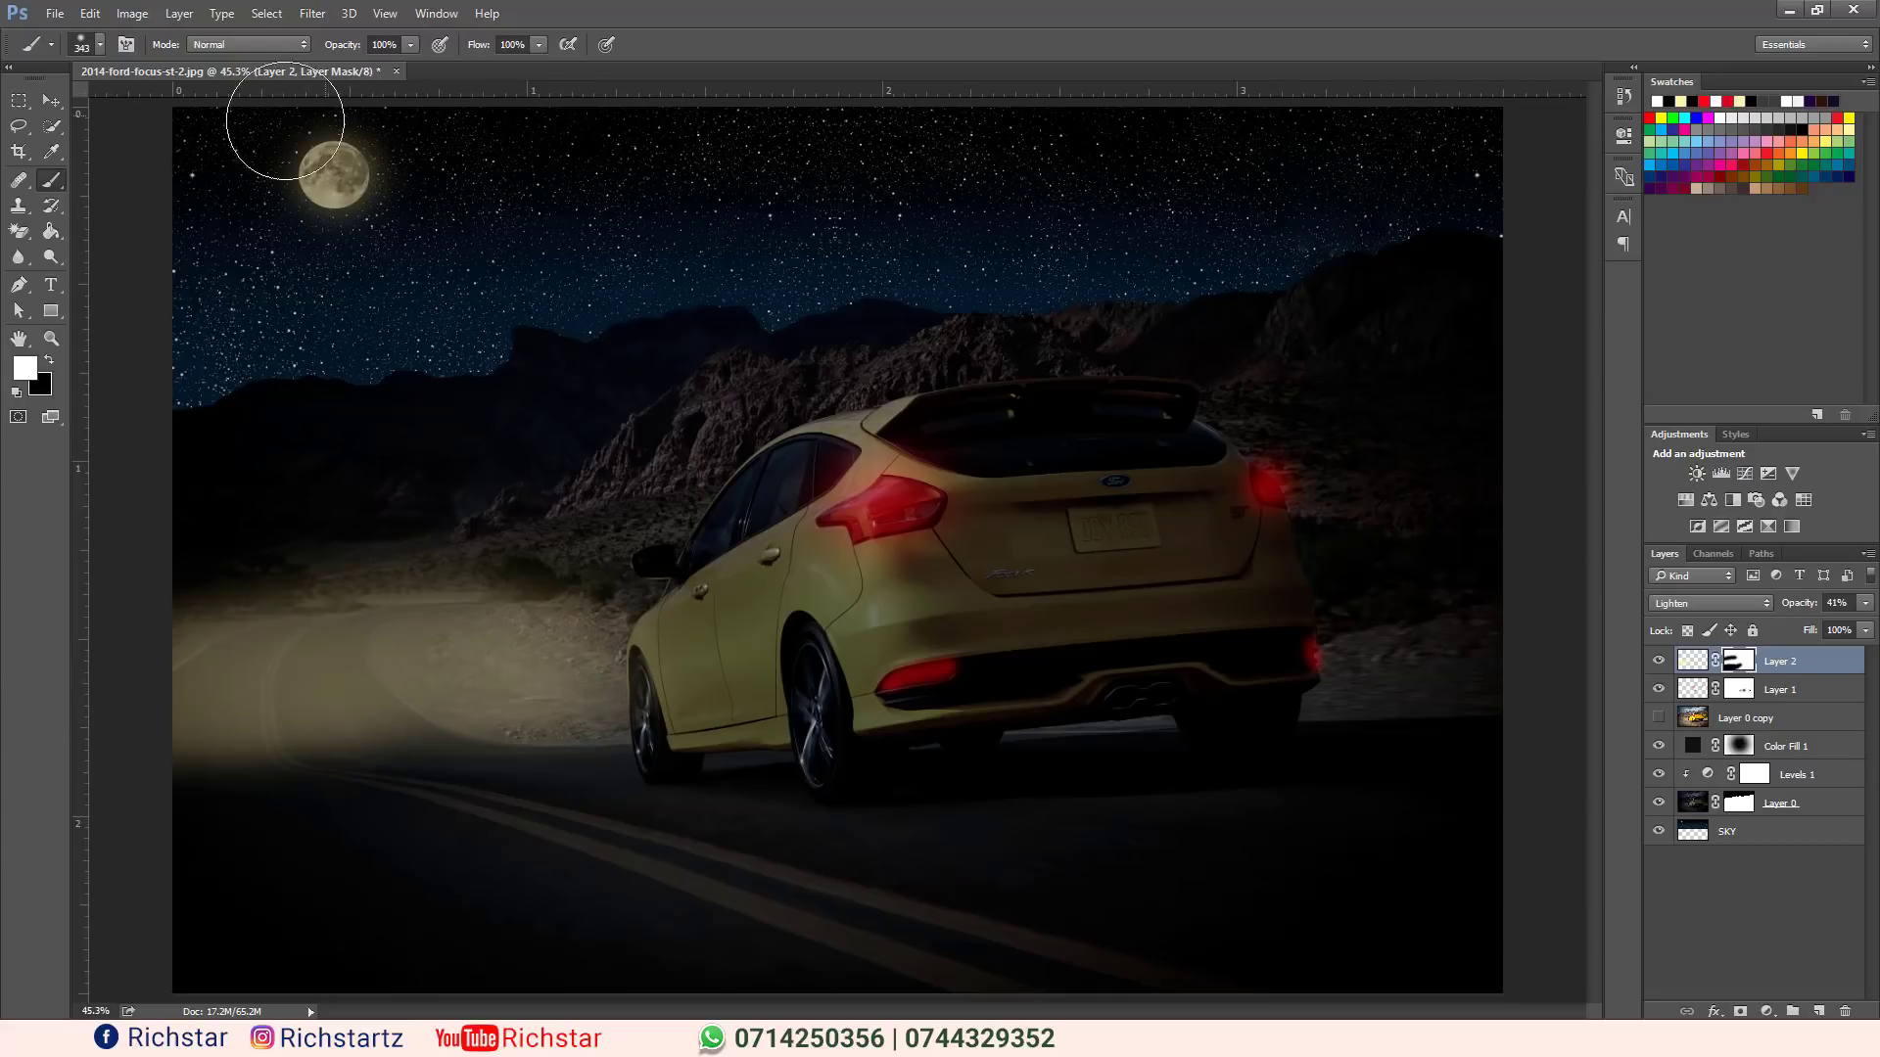
Add a Photo Filter adjustment layer above Layer 2 using Cooling Filter (LBB), and deselect all layers.
left_click(50, 102)
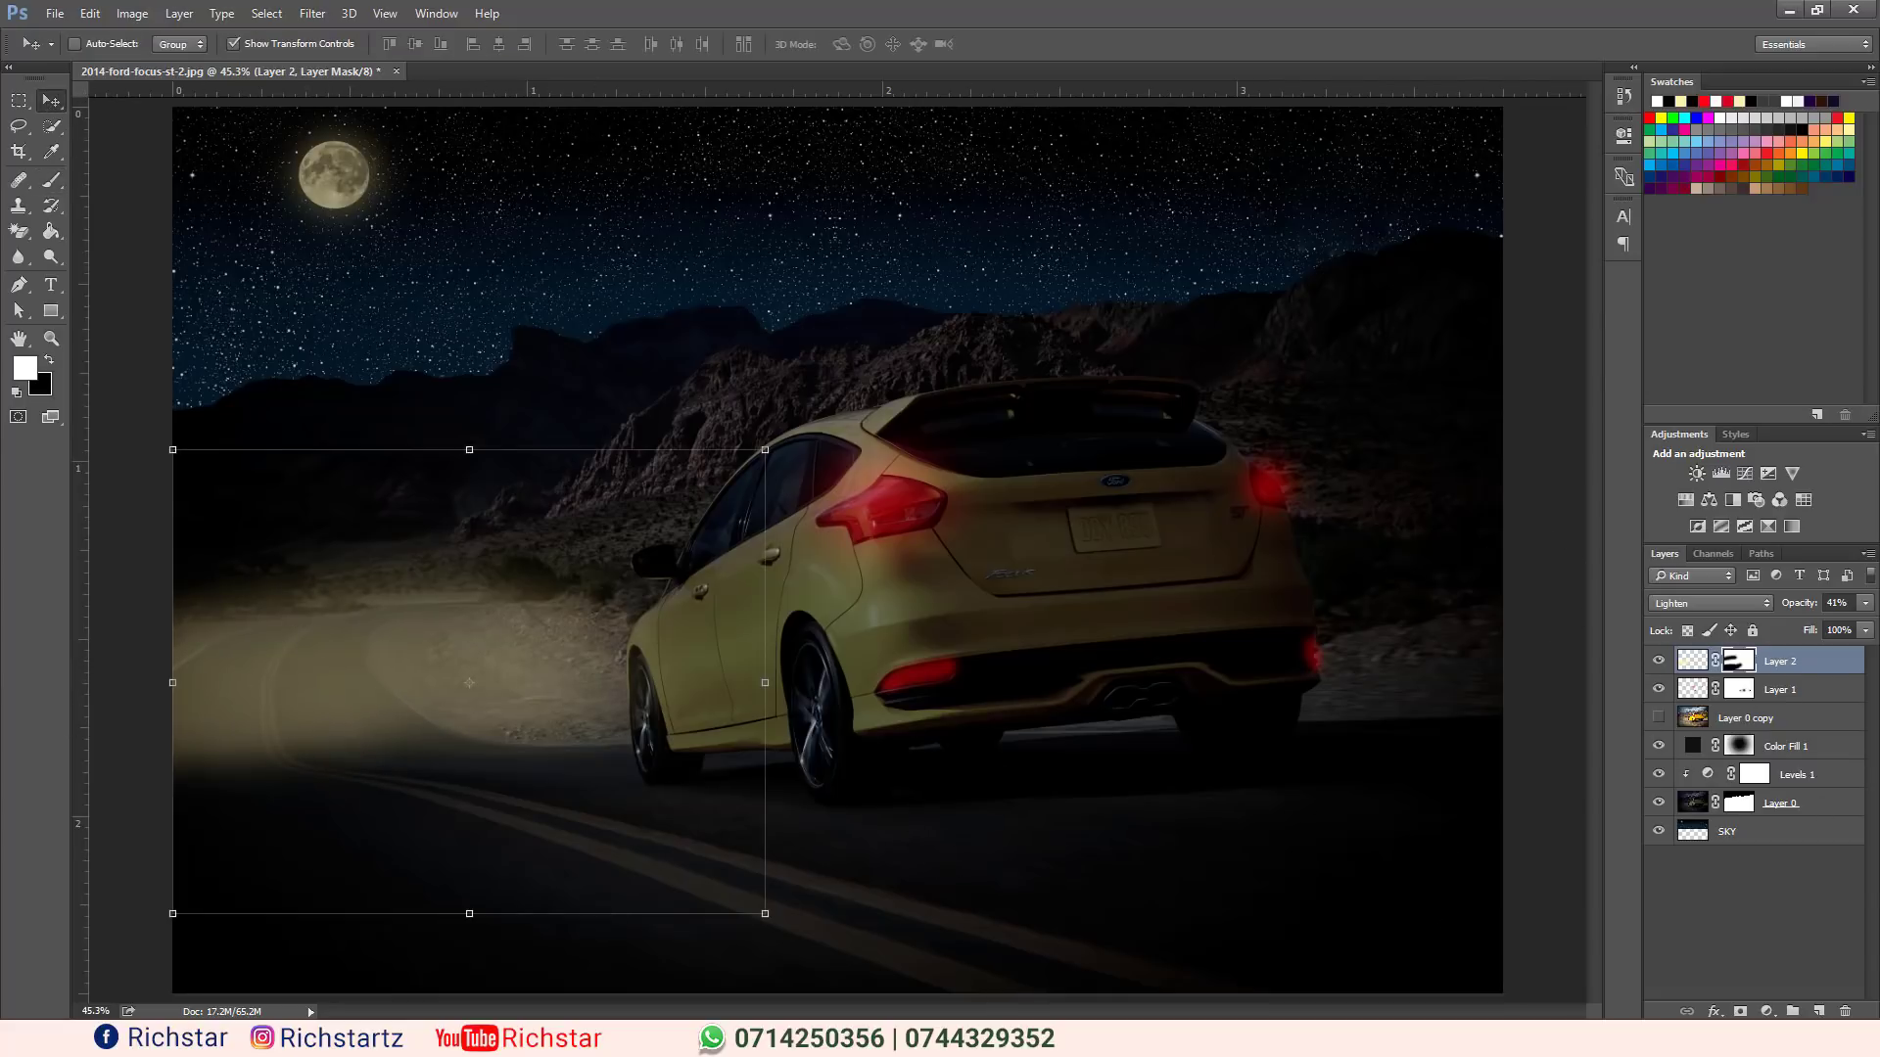
left_click(1767, 1011)
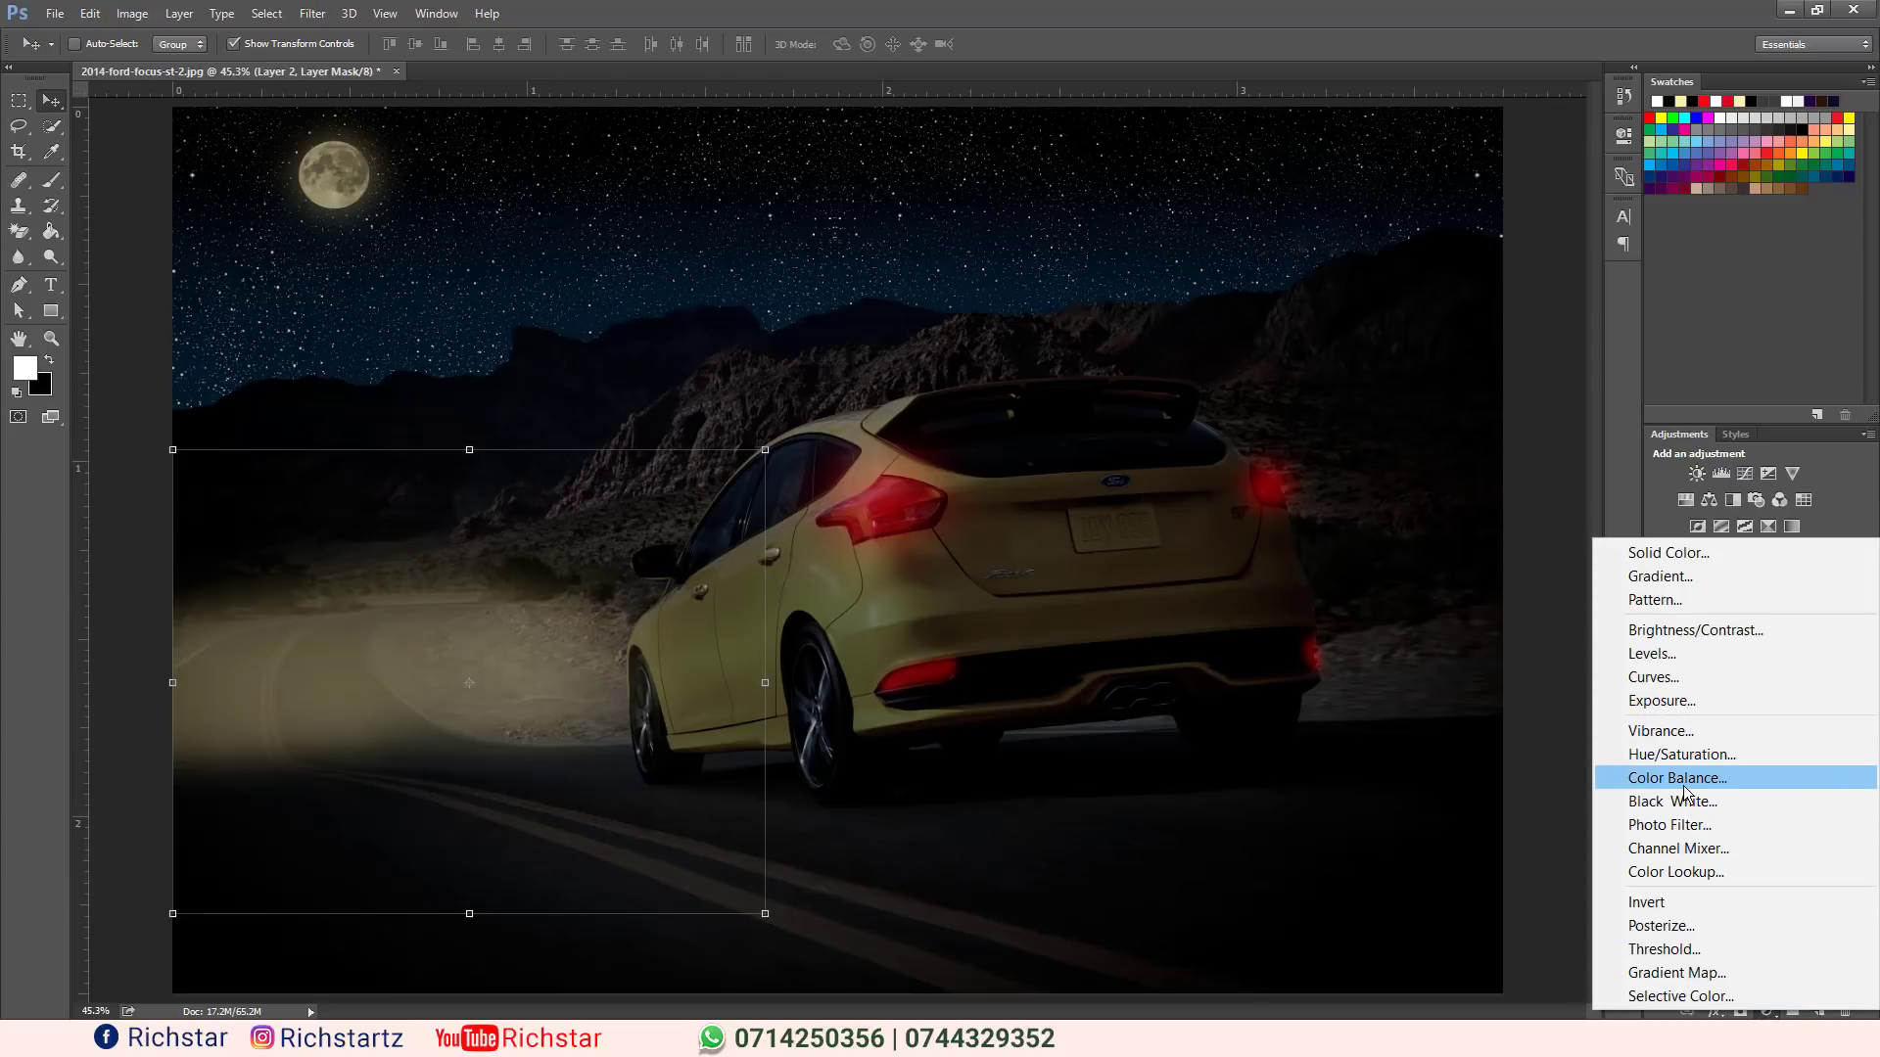
left_click(1681, 825)
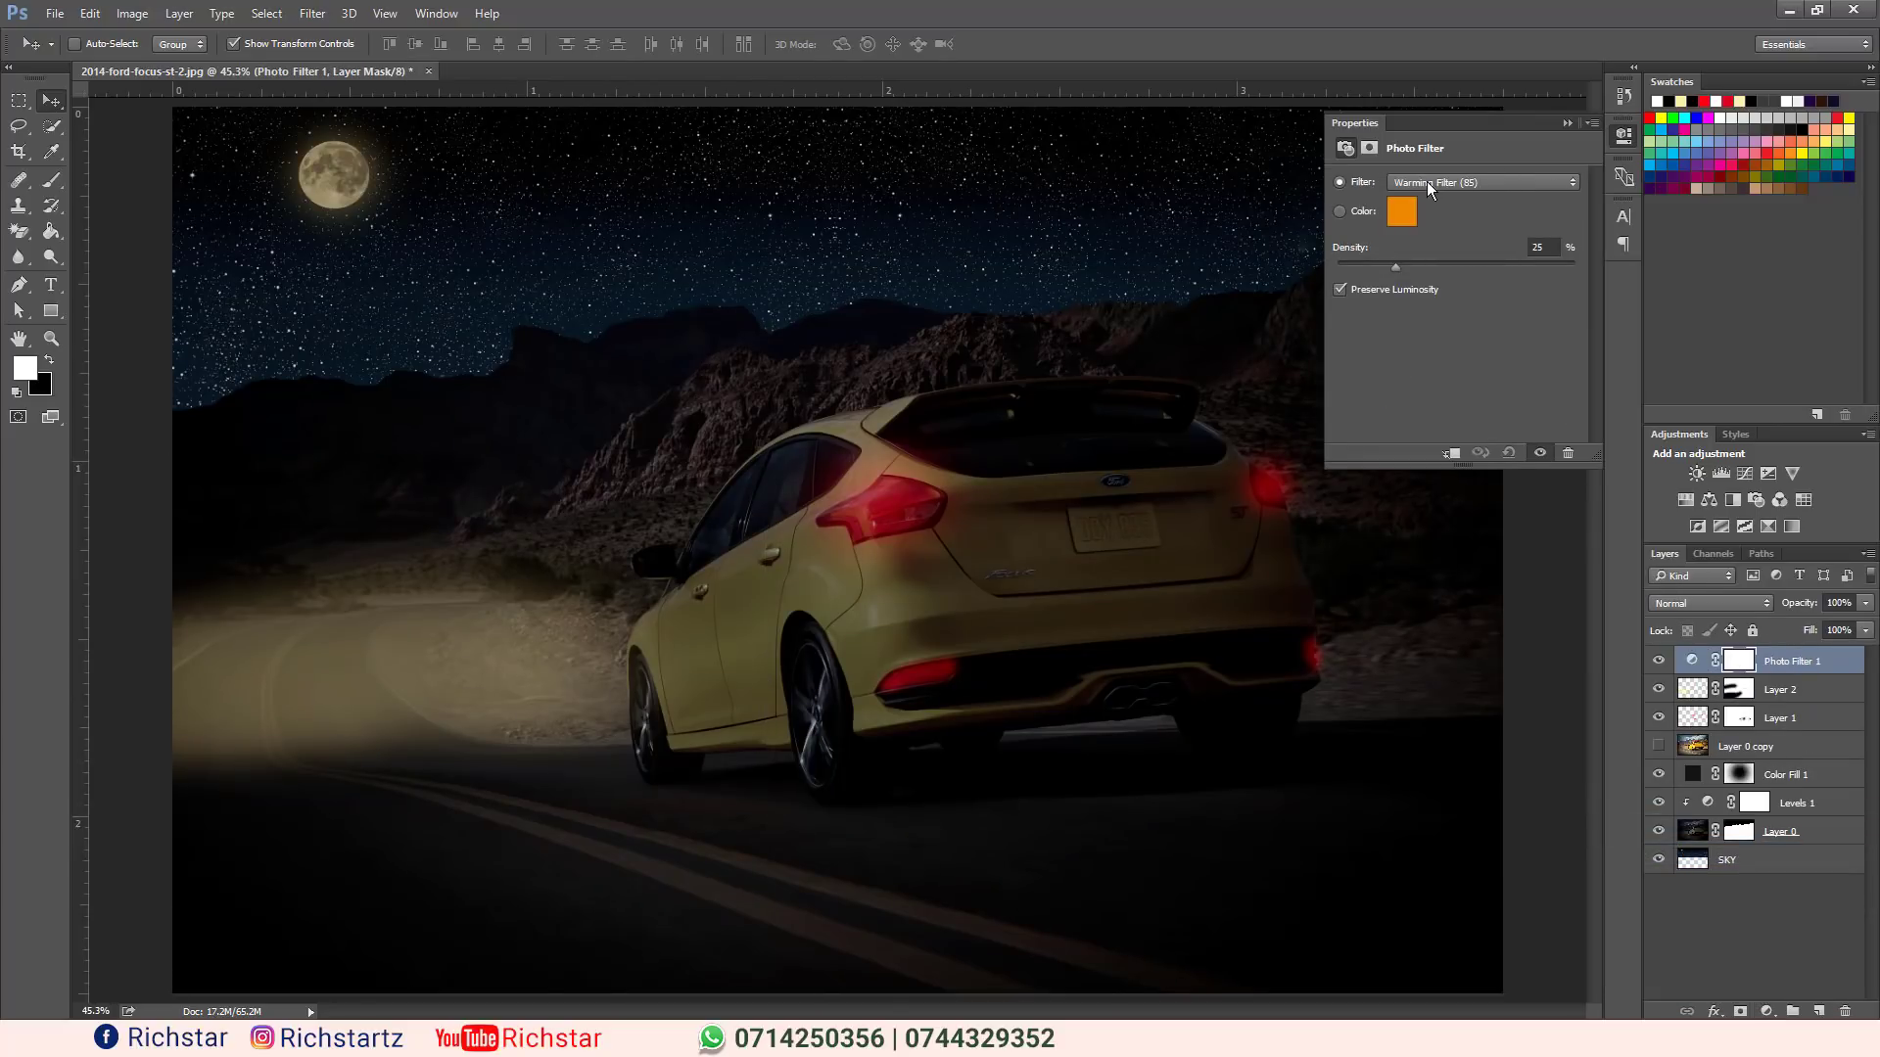
left_click(1425, 180)
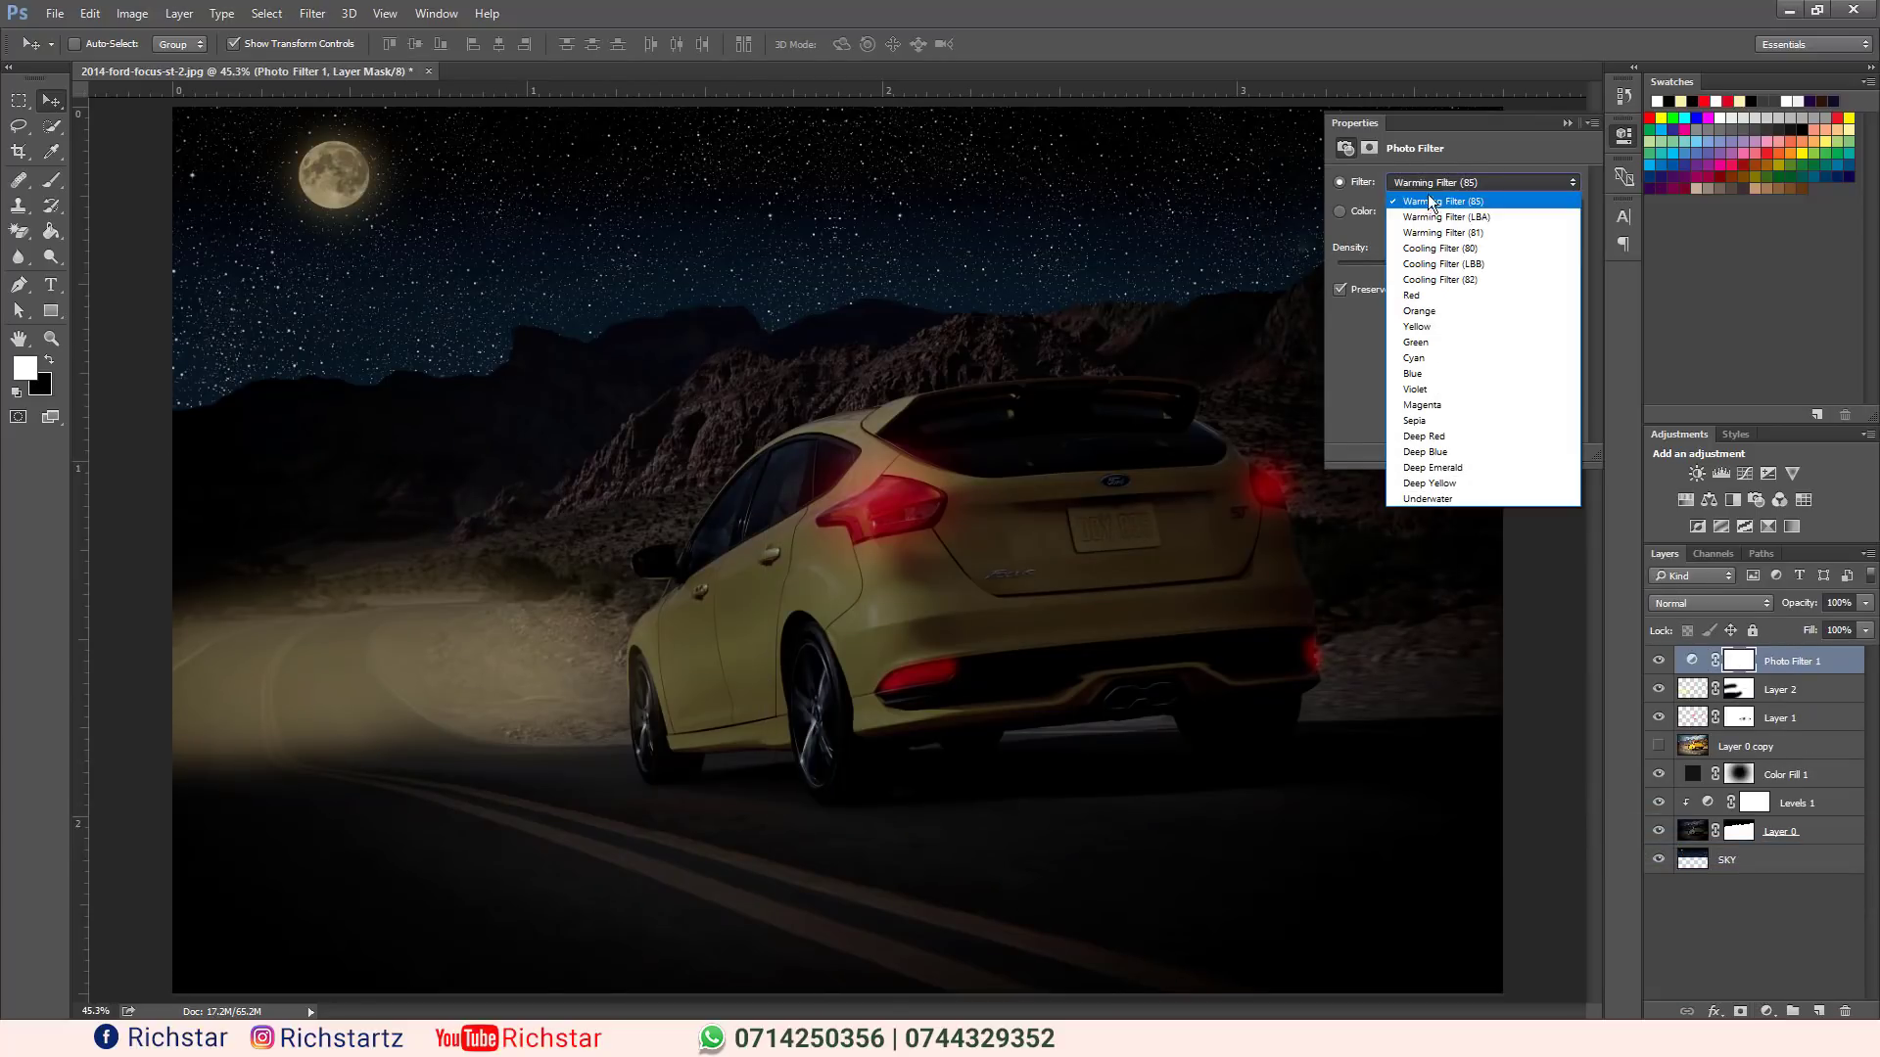
left_click(1445, 264)
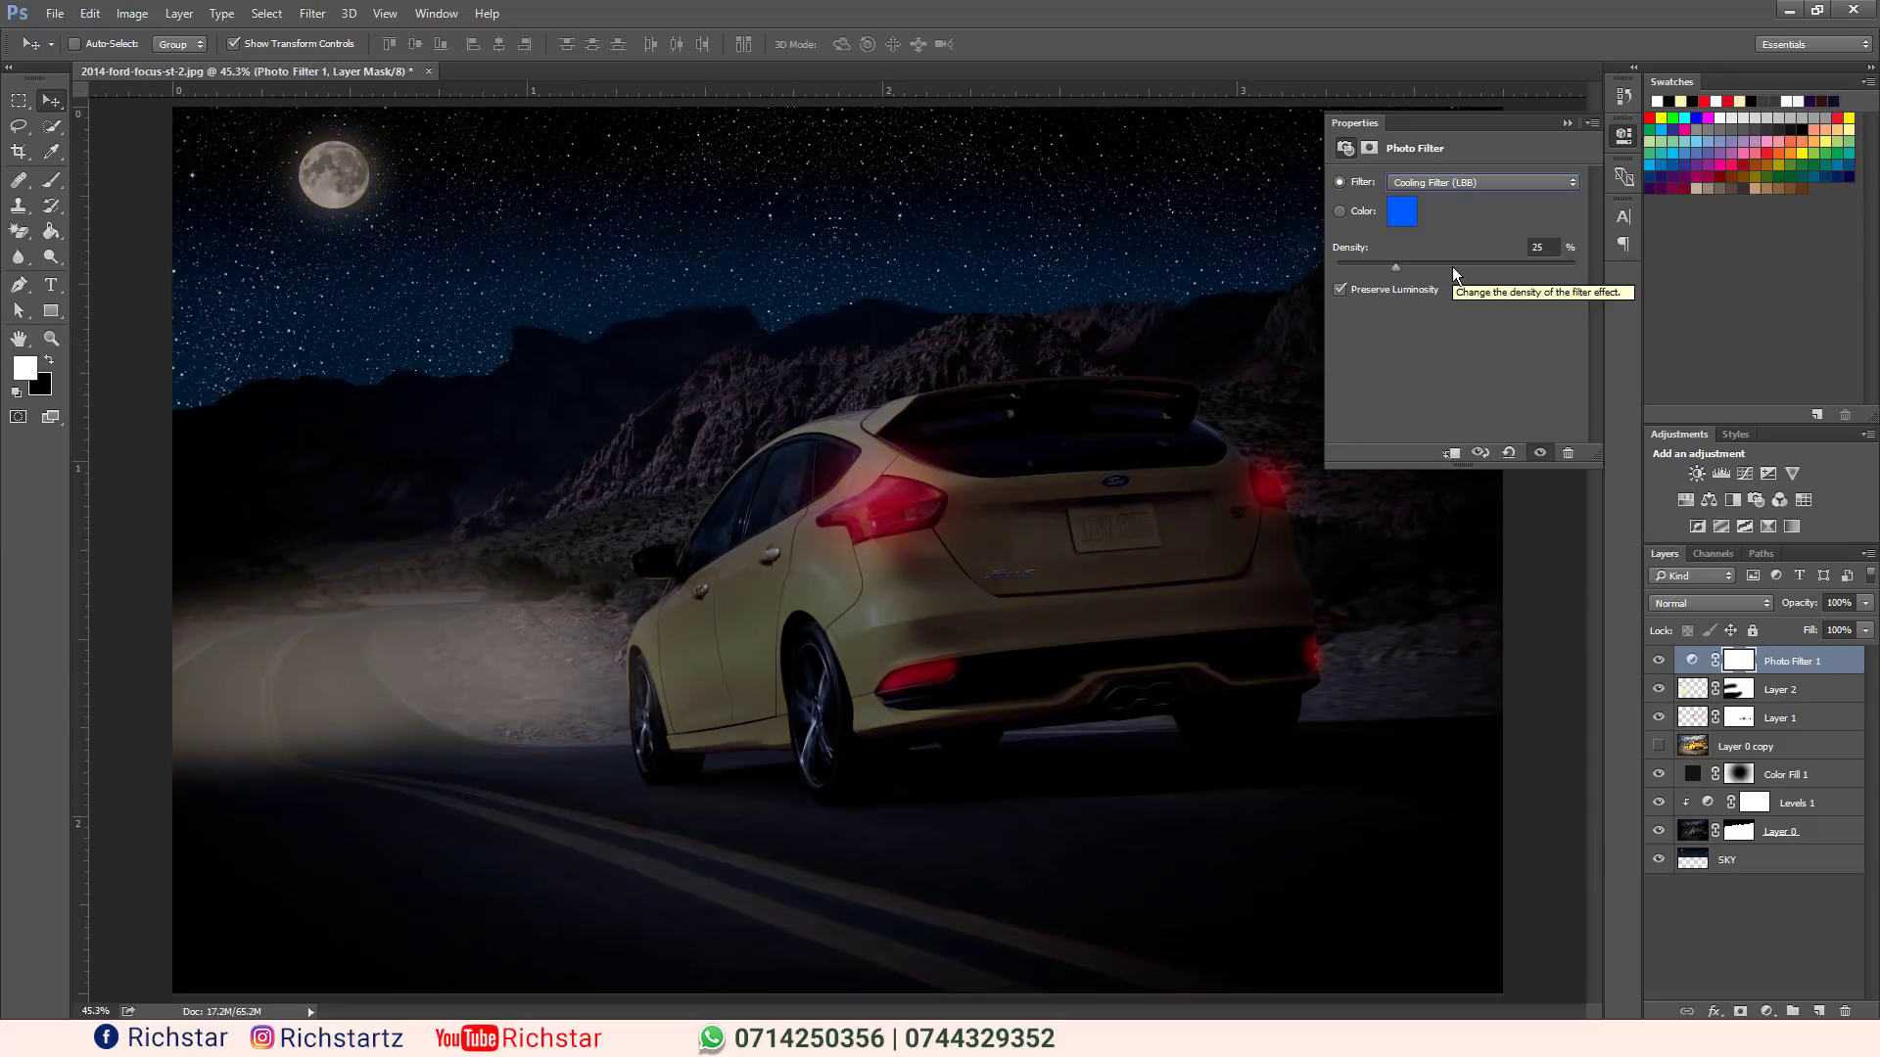
left_click(1567, 125)
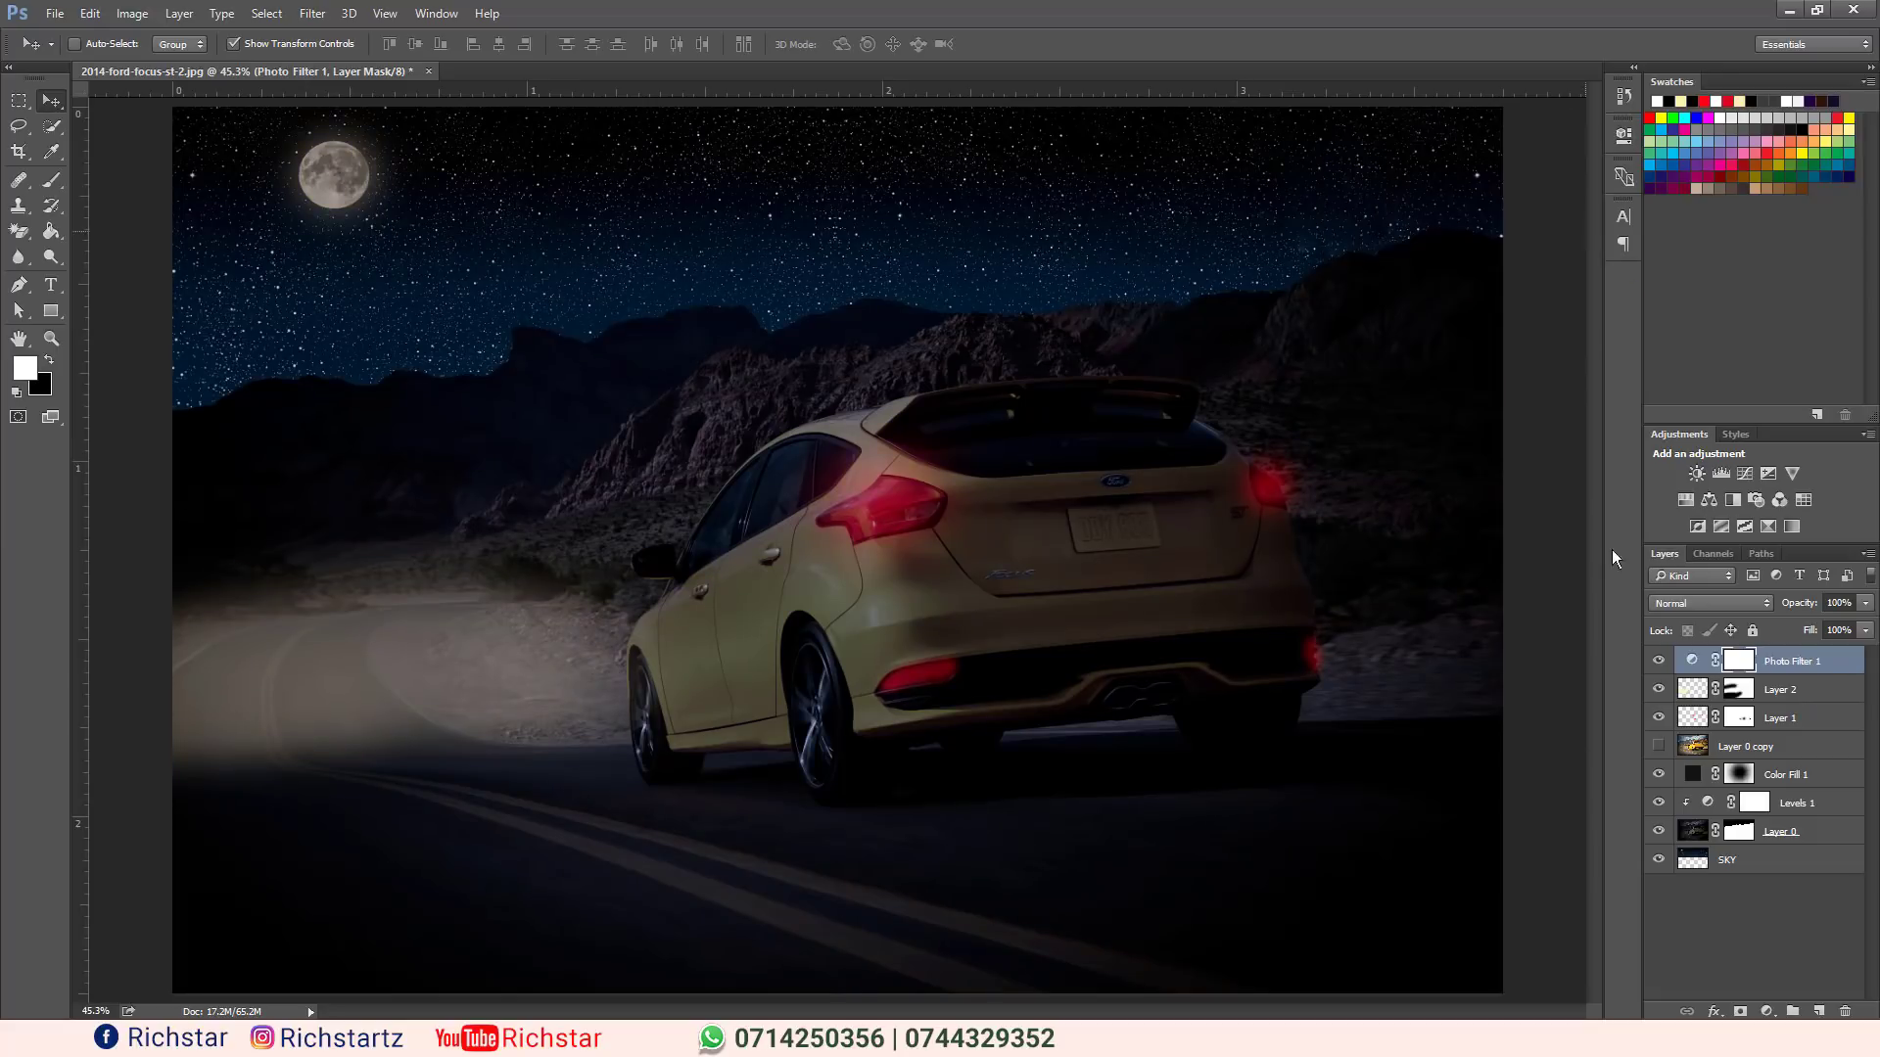
left_click(1705, 924)
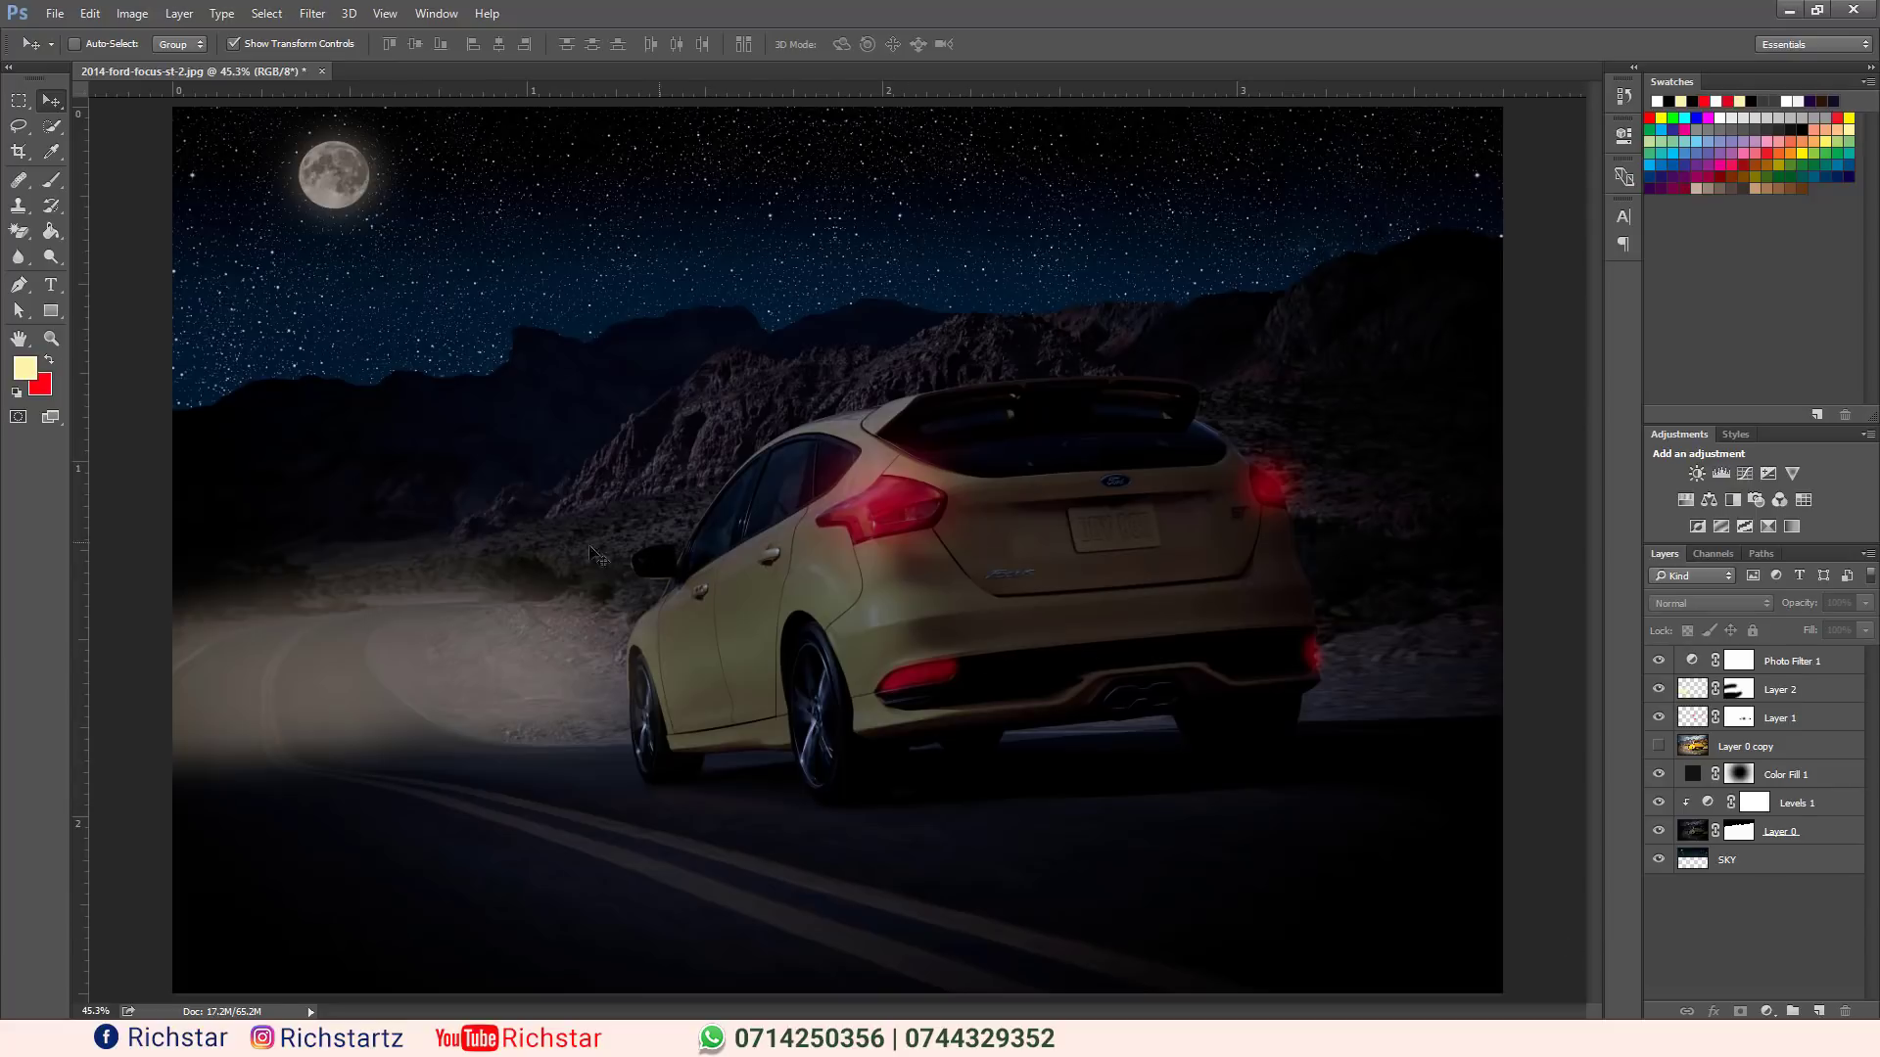
Select the Photo Filter 1 adjustment layer at the top of the layer stack.
left_click(51, 359)
left_click(52, 339)
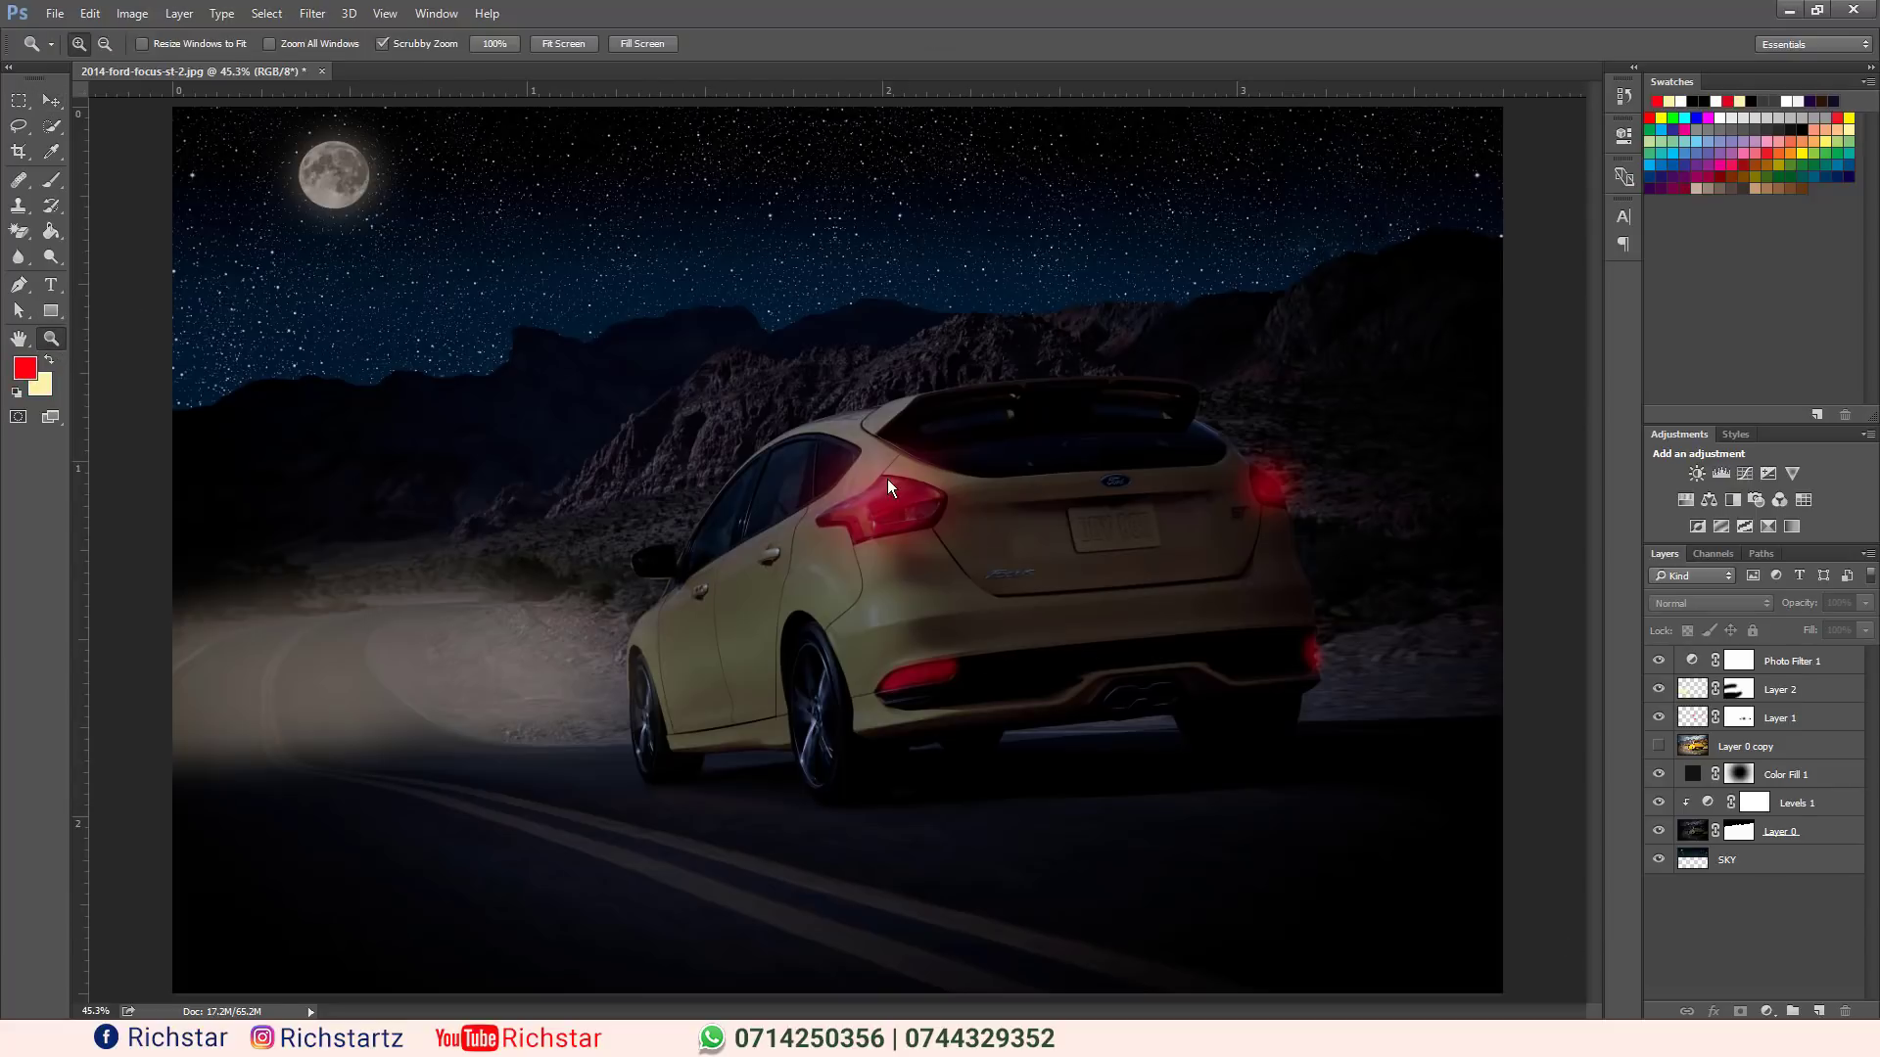
right_click(888, 510)
left_click(966, 644)
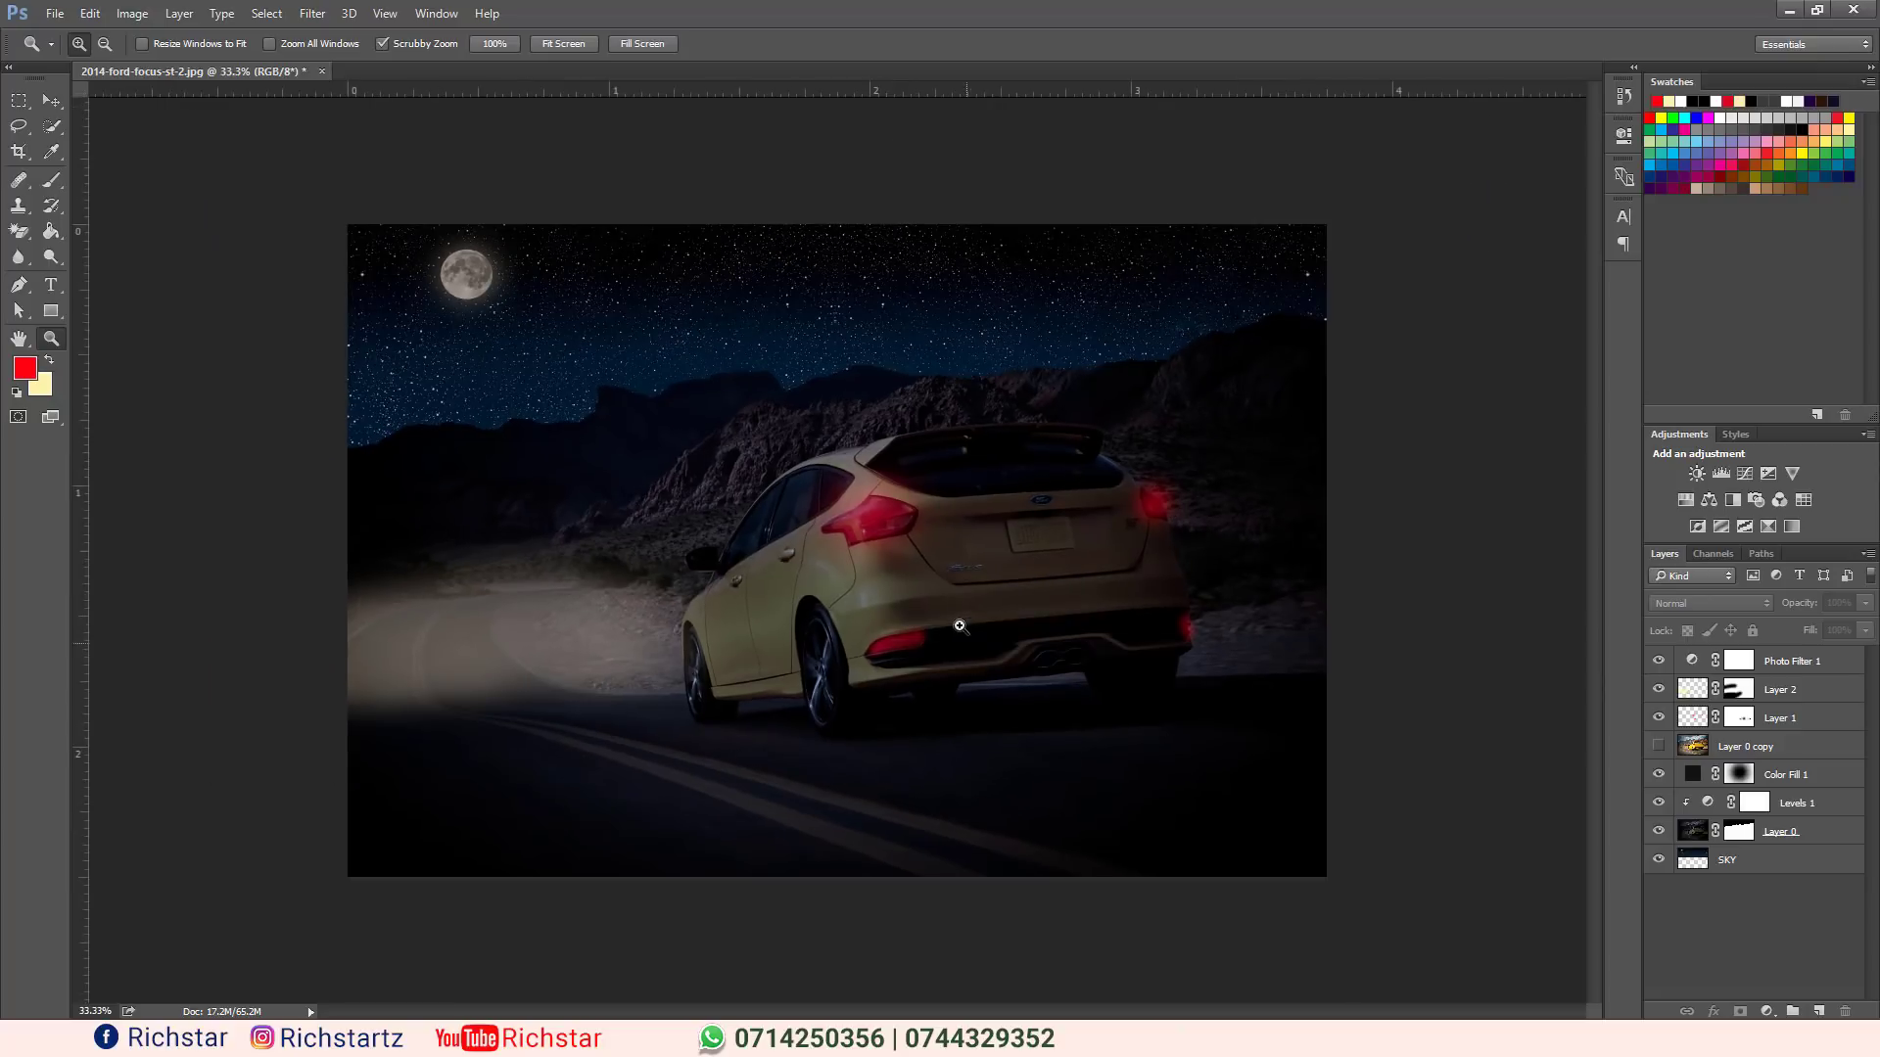
left_click(51, 99)
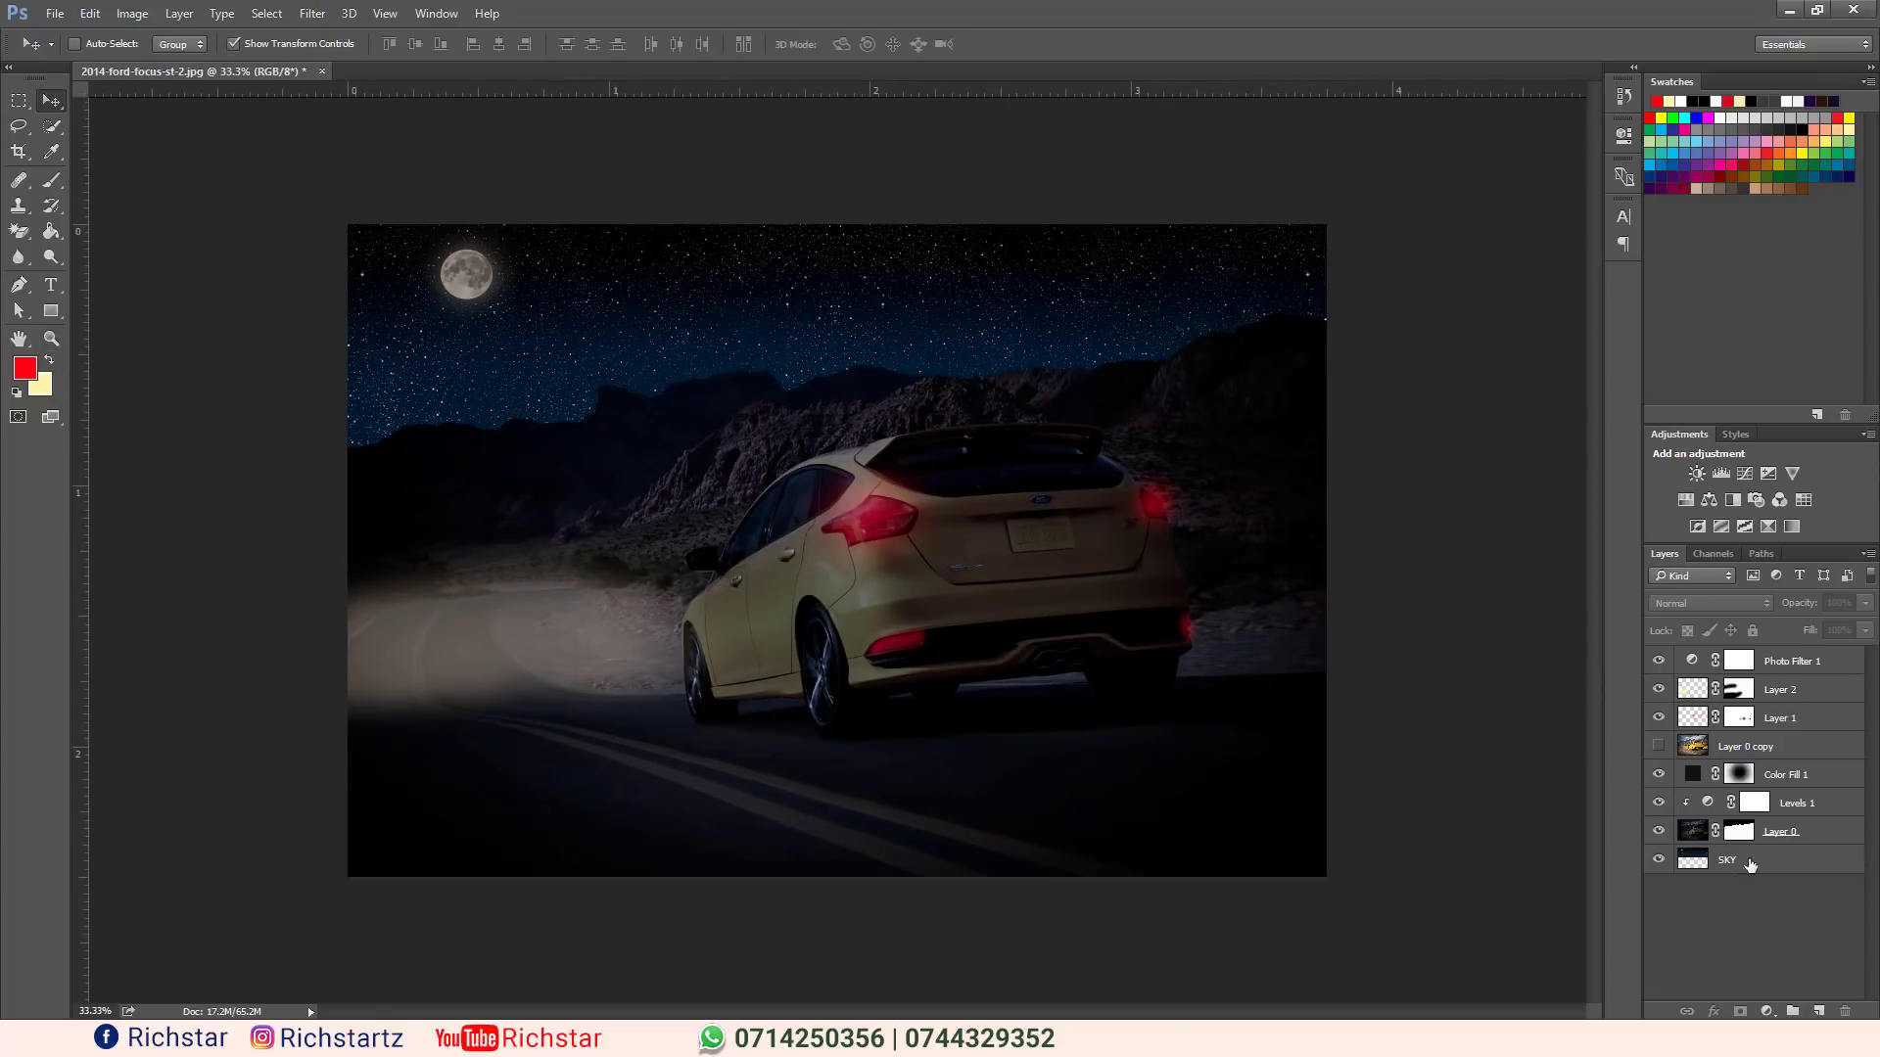
left_click(1784, 663)
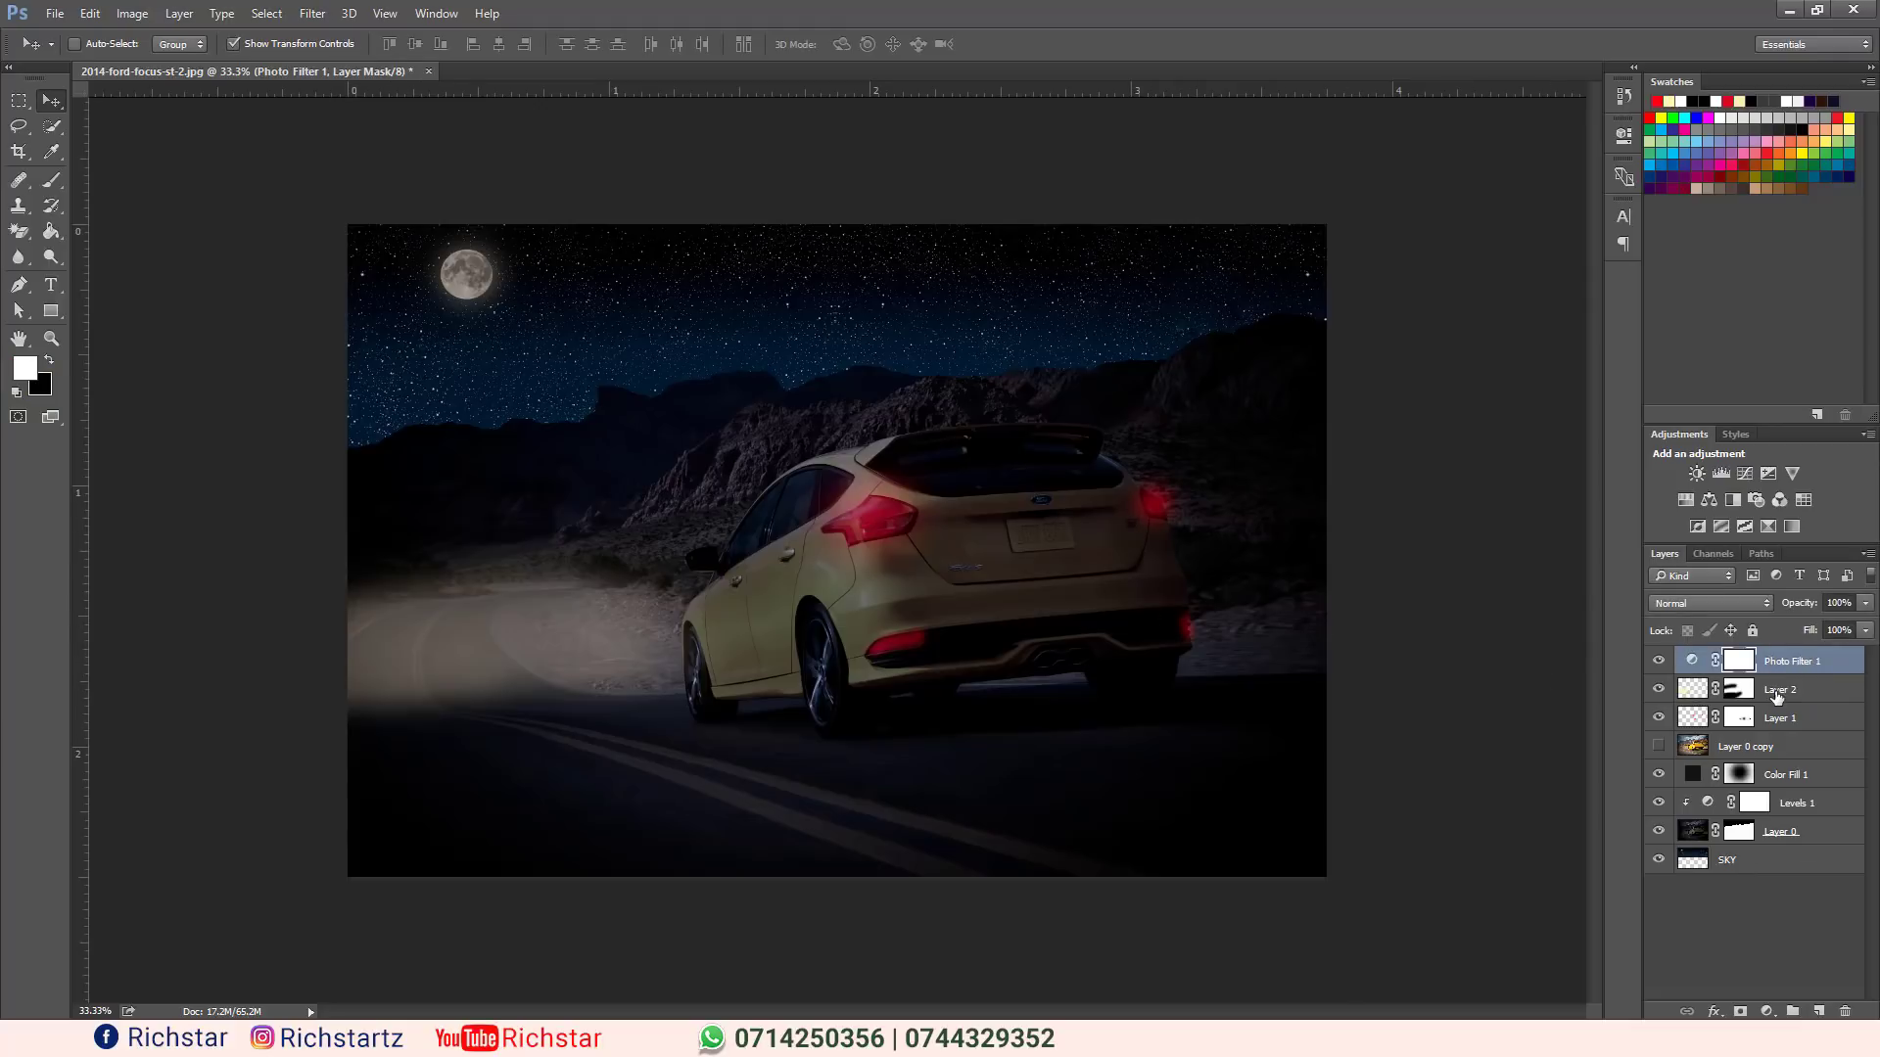
left_click(1767, 1012)
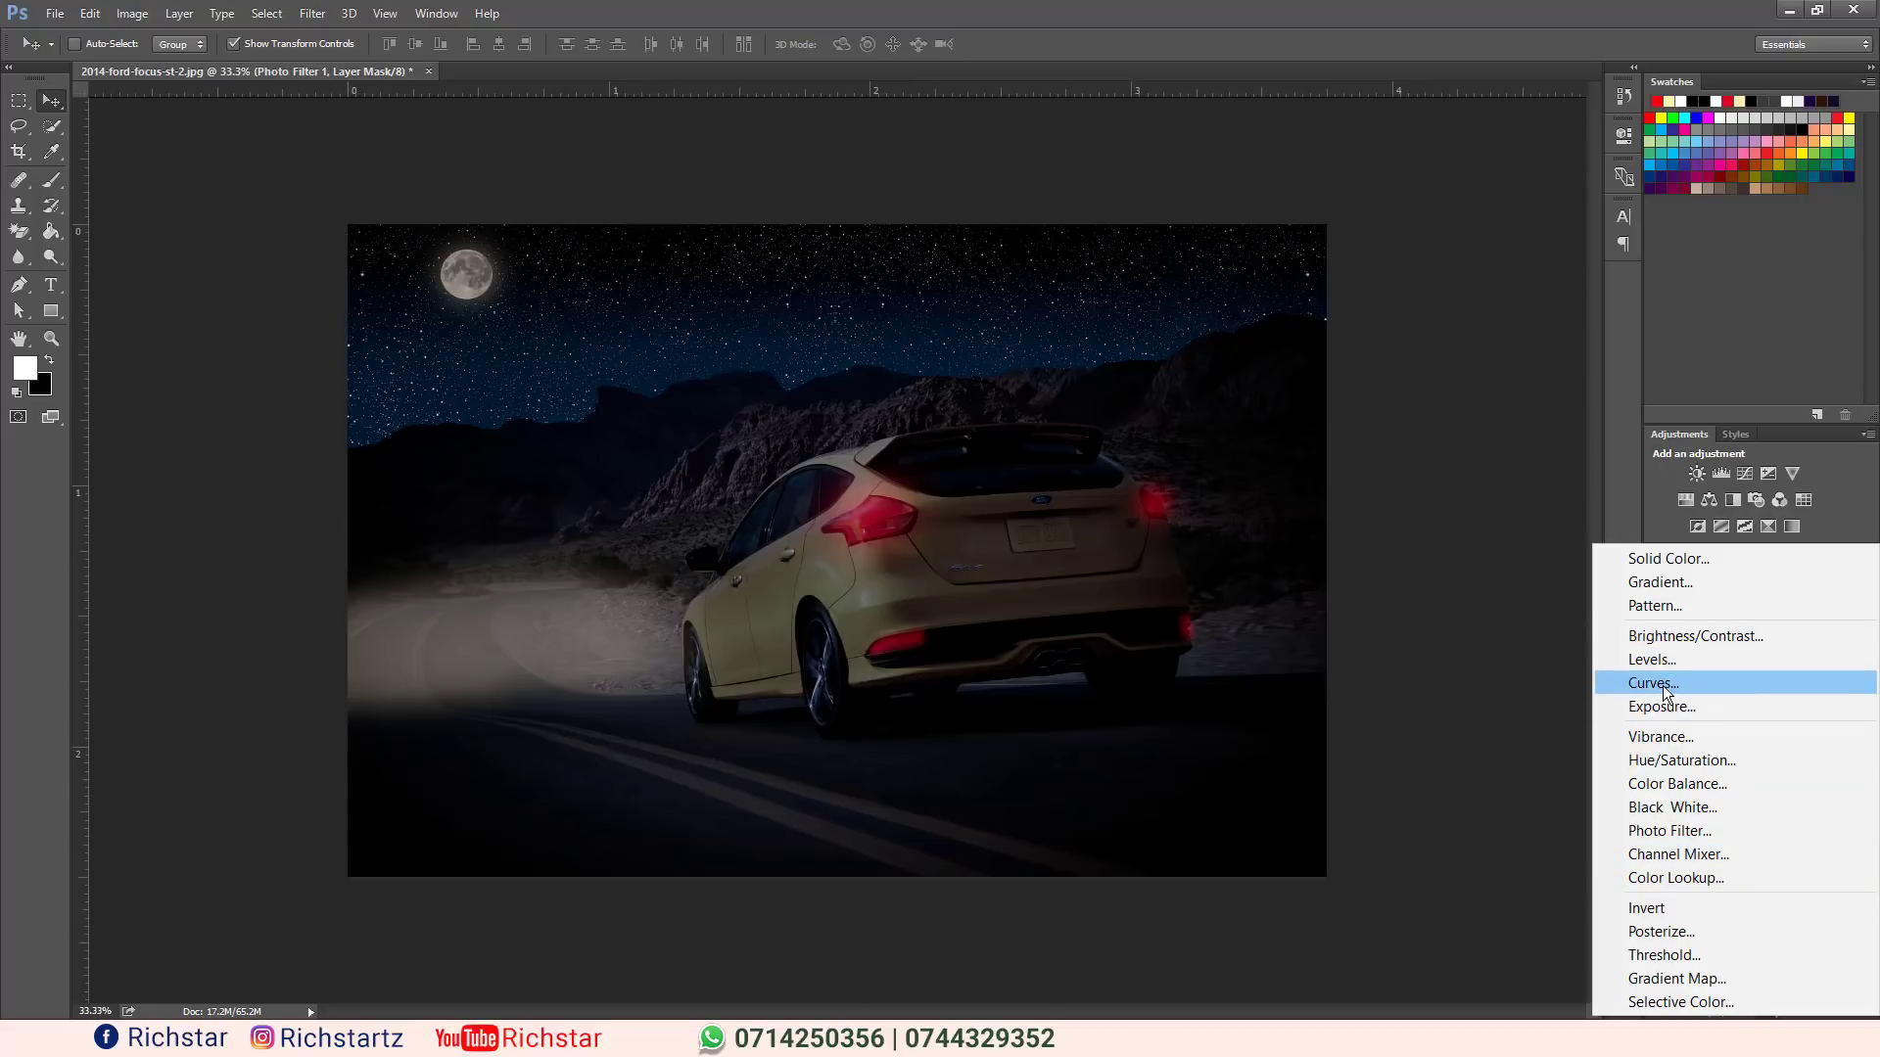
key("Escape")
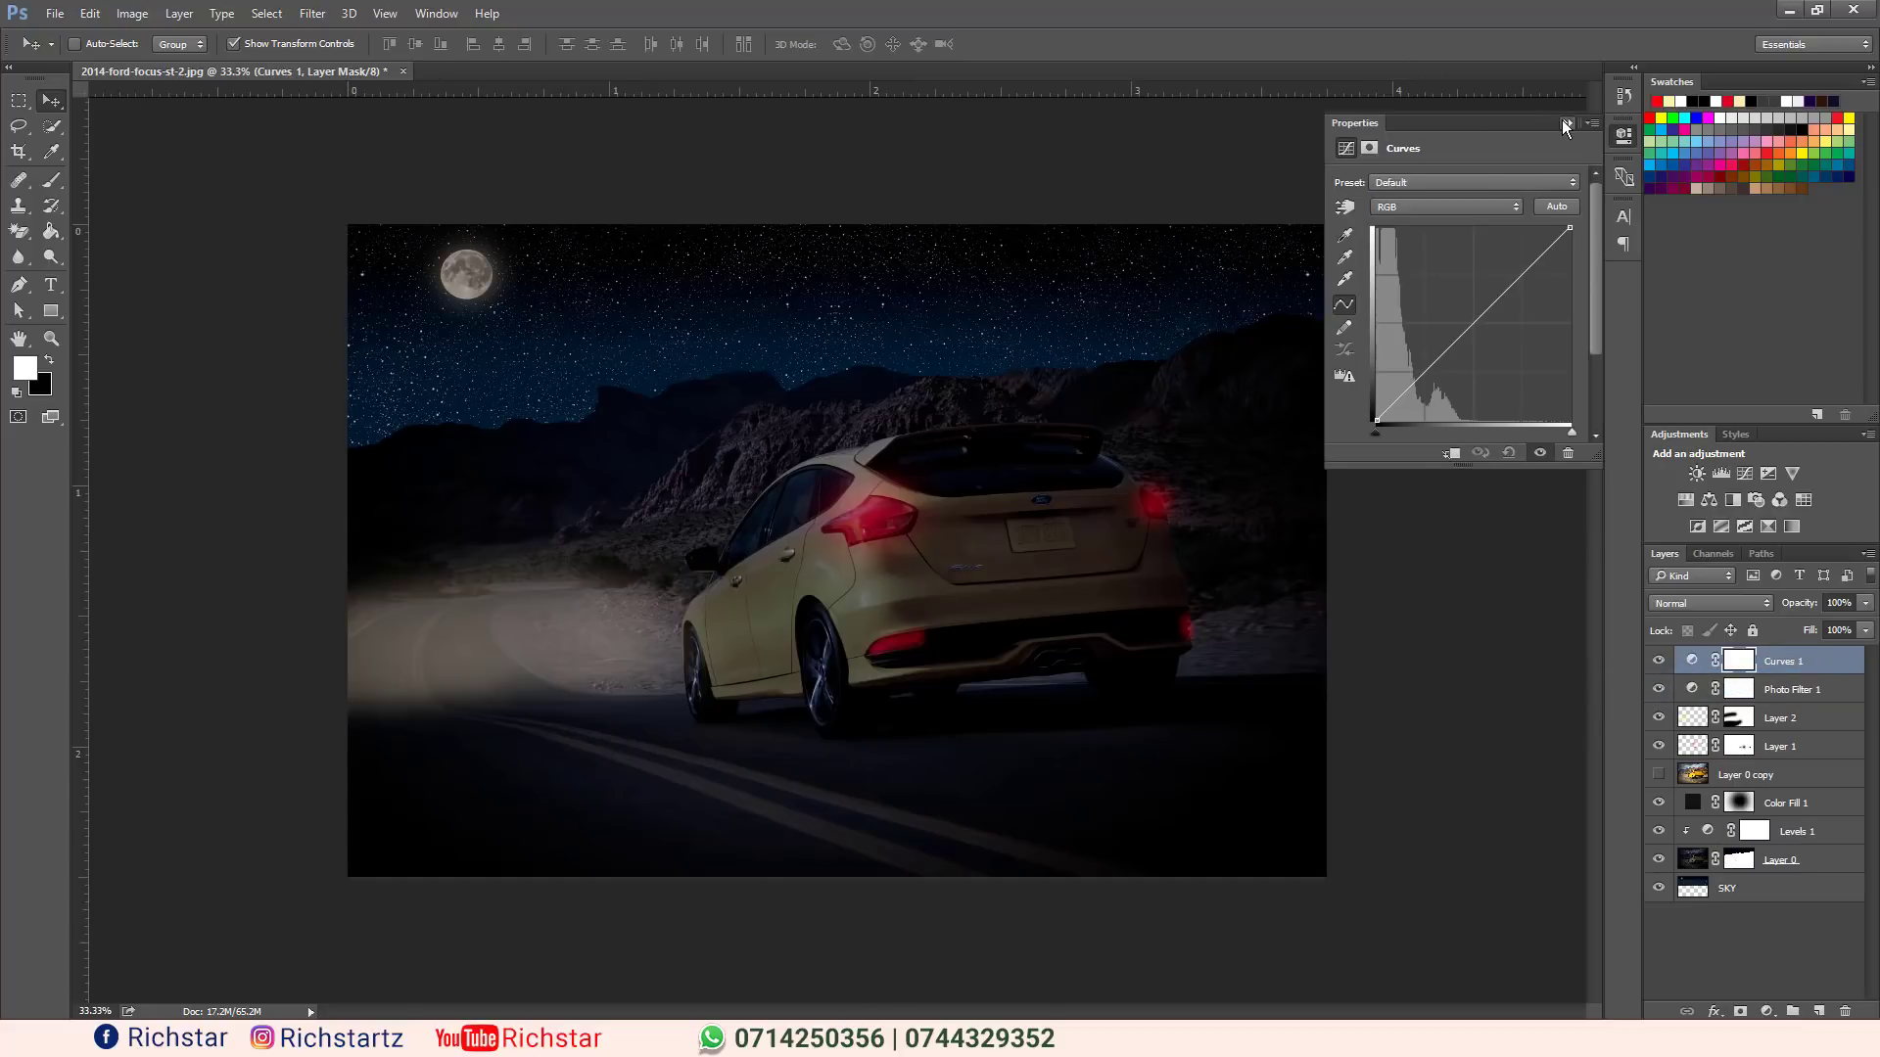
left_click(1567, 123)
key("Delete")
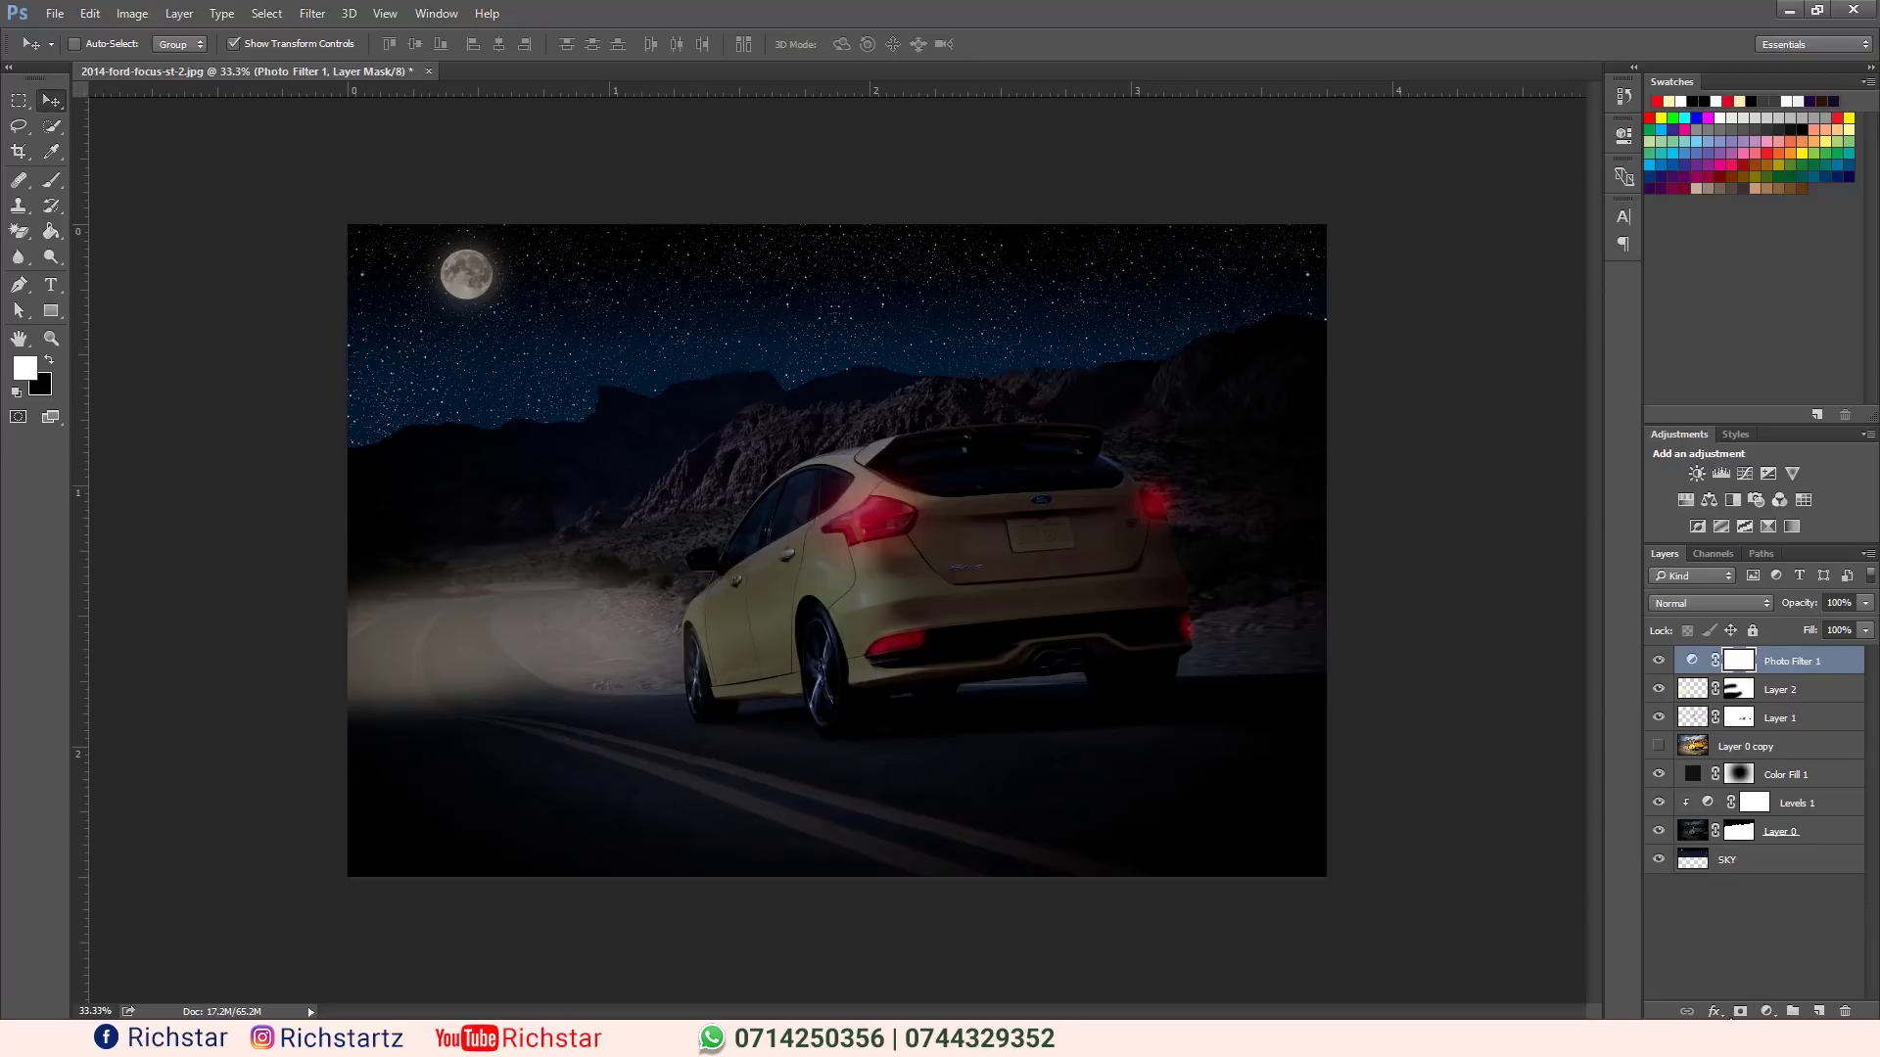
Add a Hue/Saturation adjustment layer above Photo Filter 1 and slightly reduce the image's saturation.
left_click(1767, 1011)
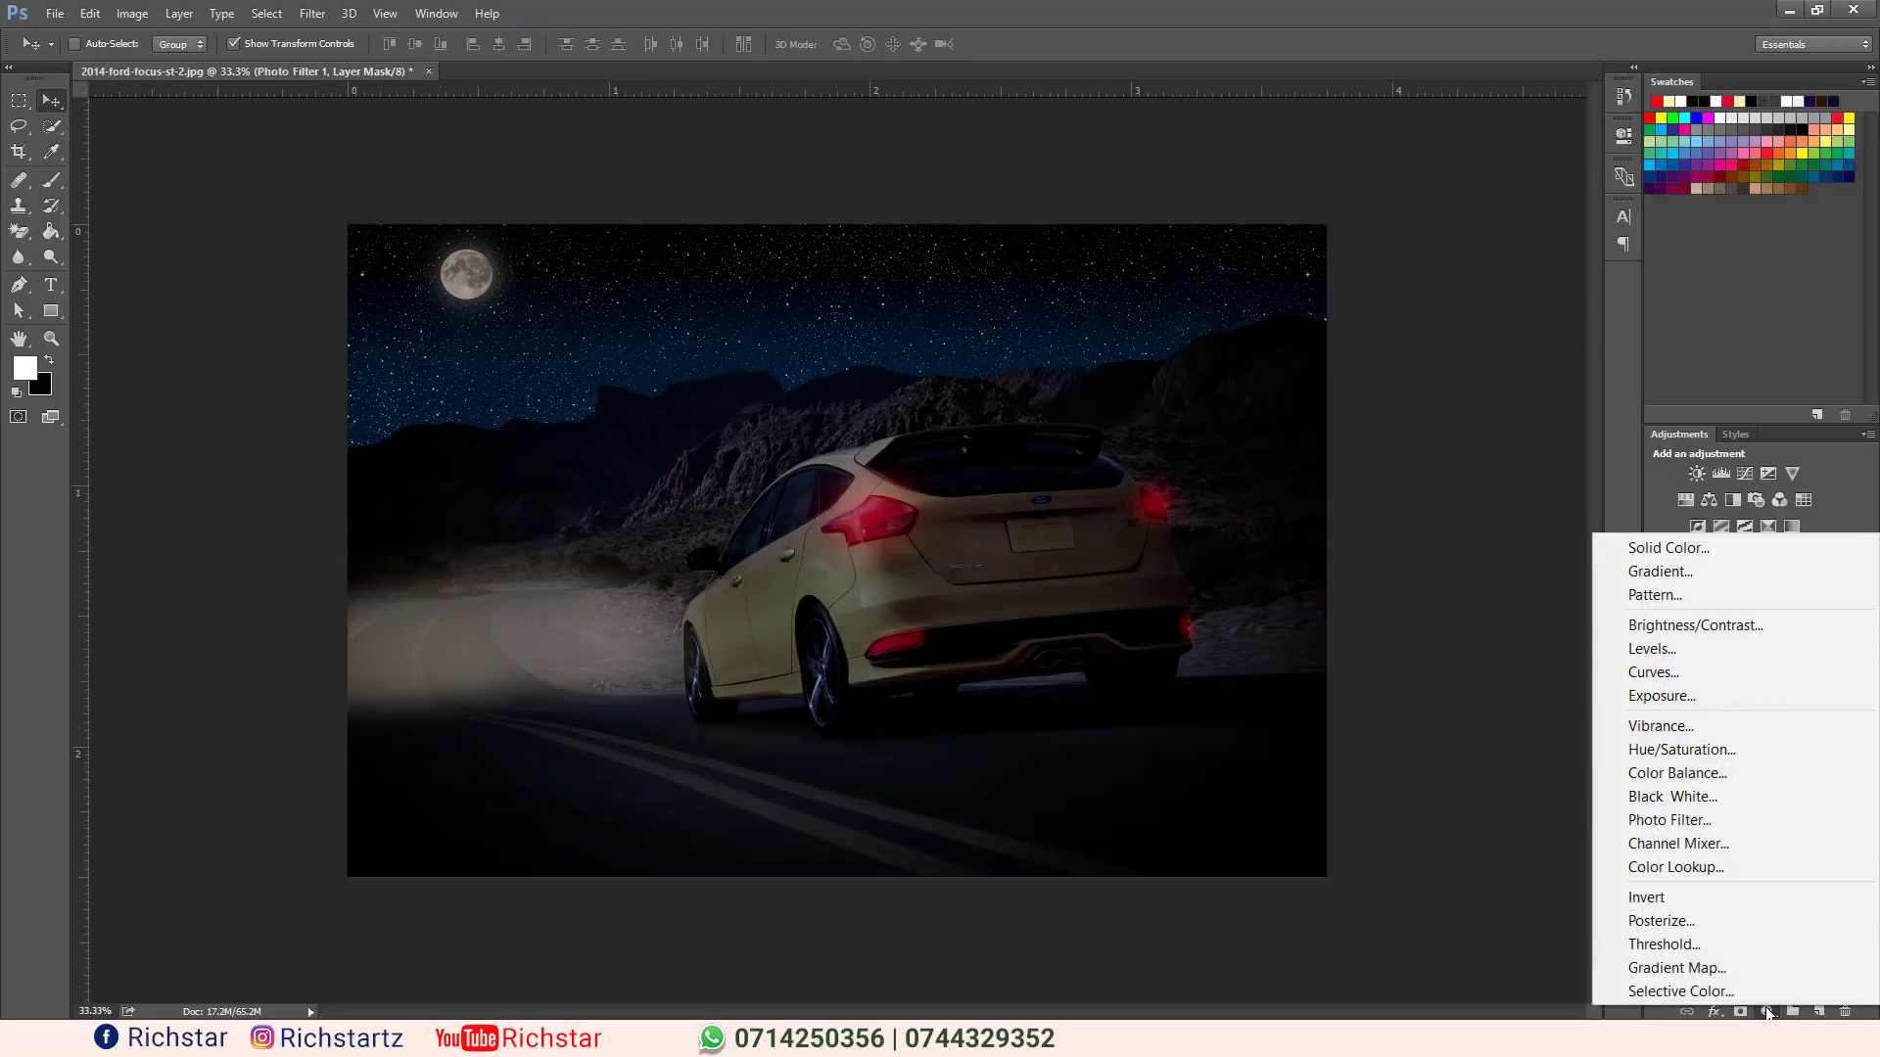
left_click(1690, 749)
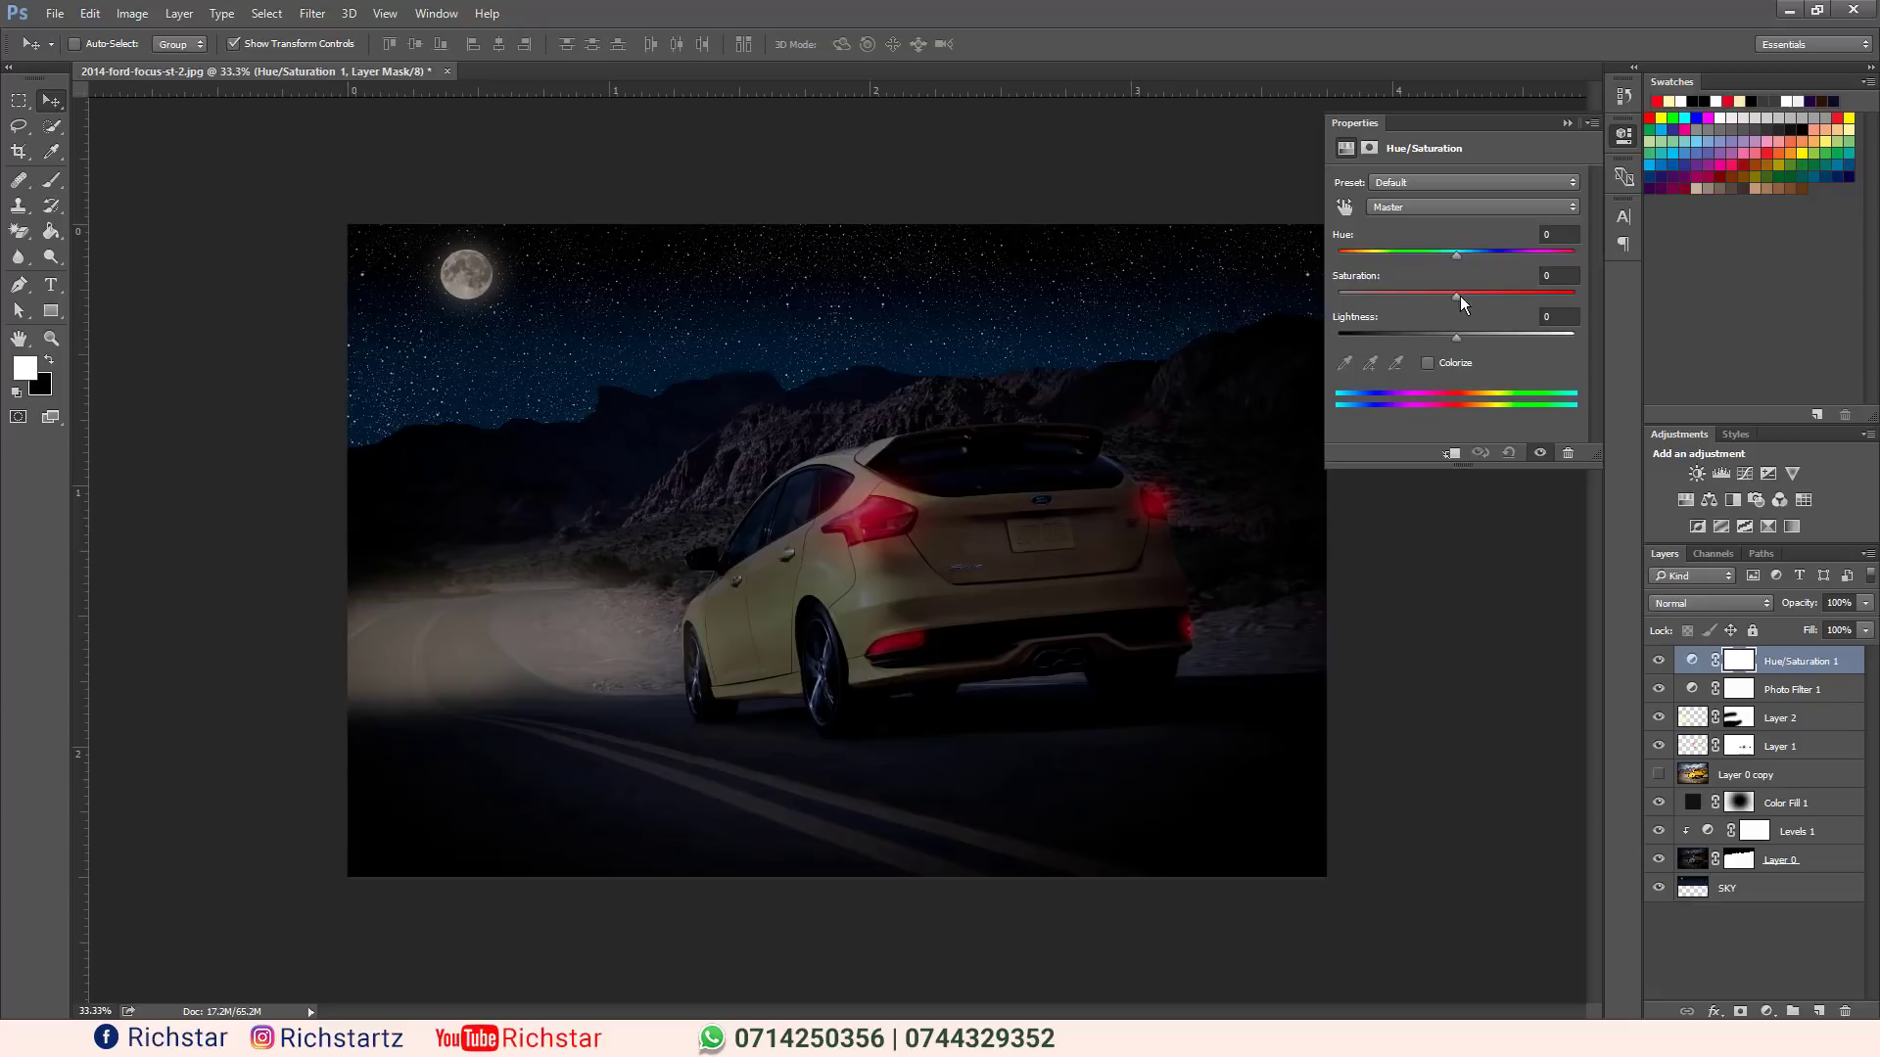
left_click_drag(1455, 298, 1455, 297)
left_click(1566, 124)
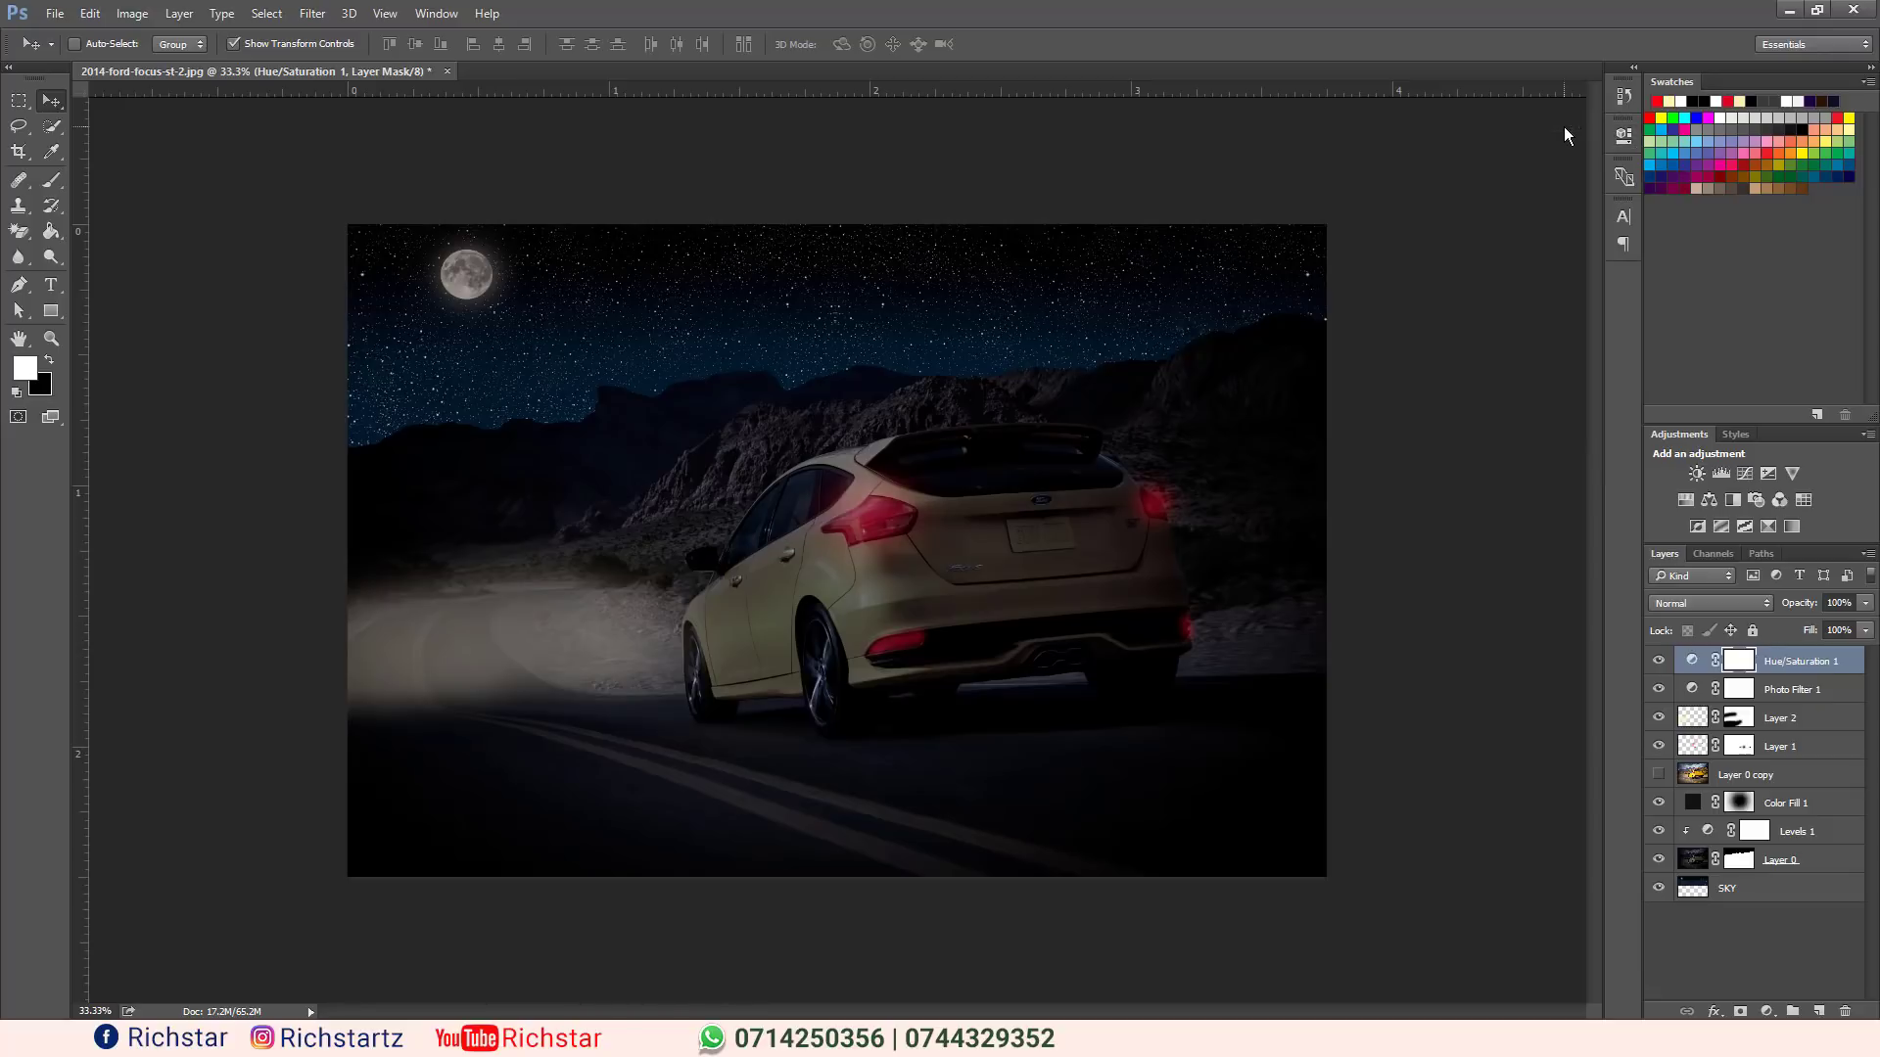